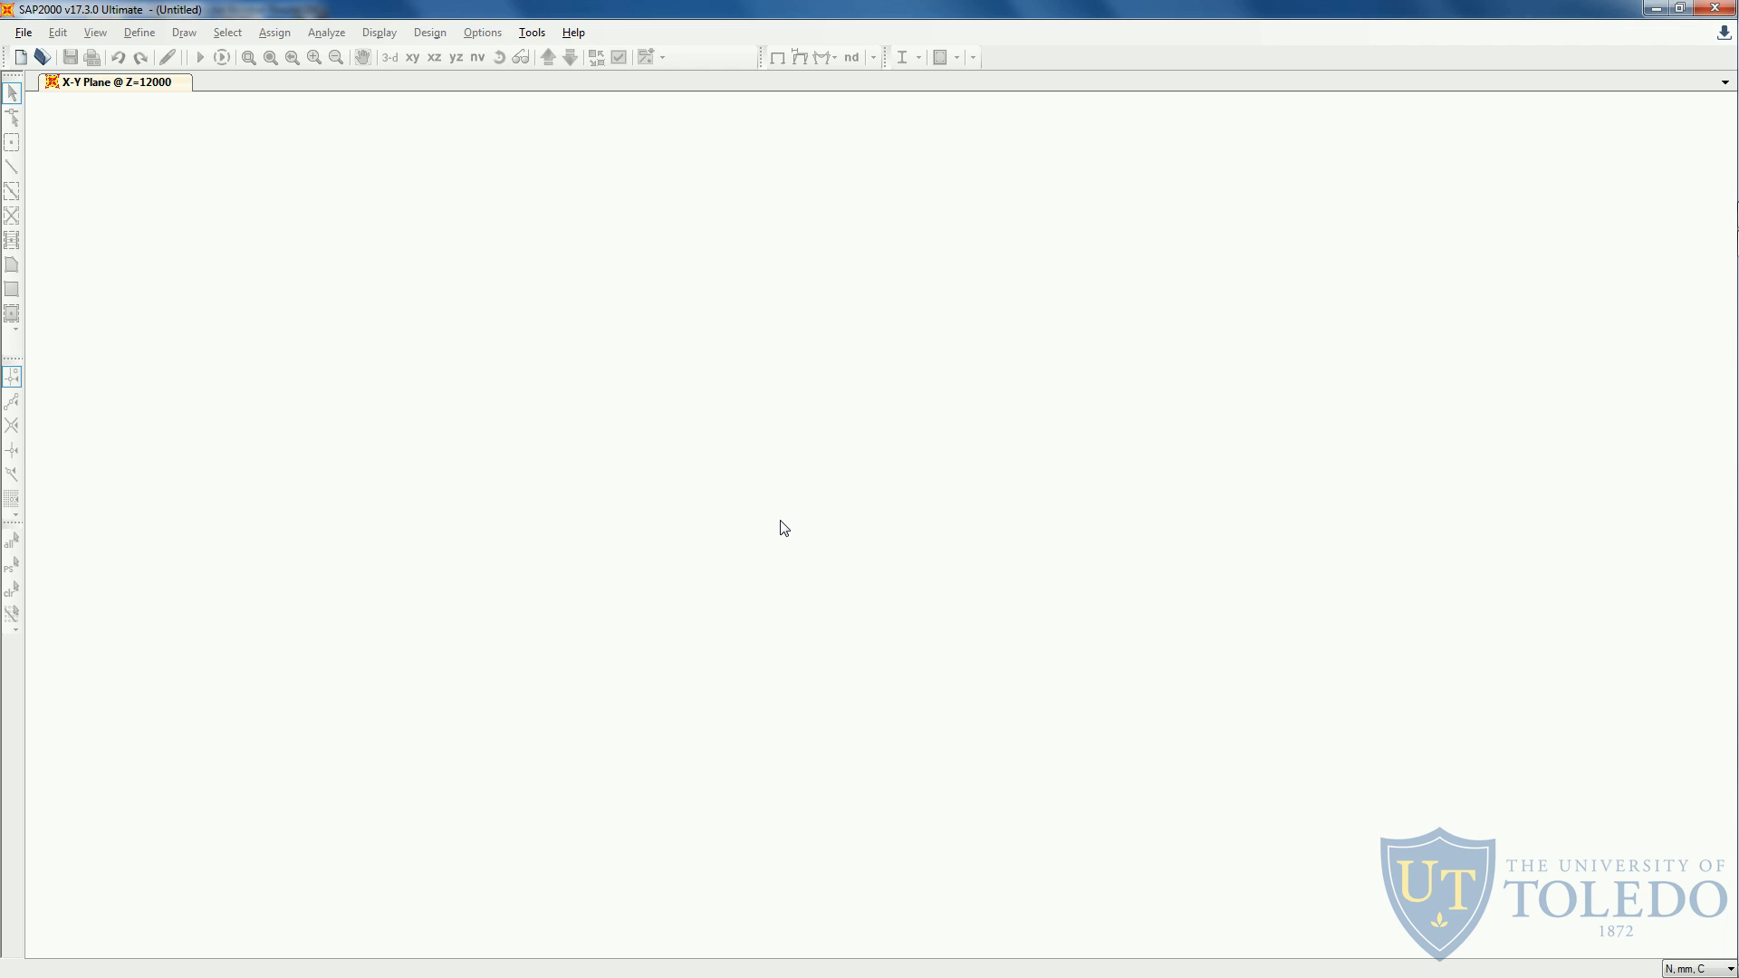
- Switch to the PDF handout and review the frame's geometry, loads, properties and submission requirements, then return to SAP2000
{"action": "key", "text": "alt+Tab"}
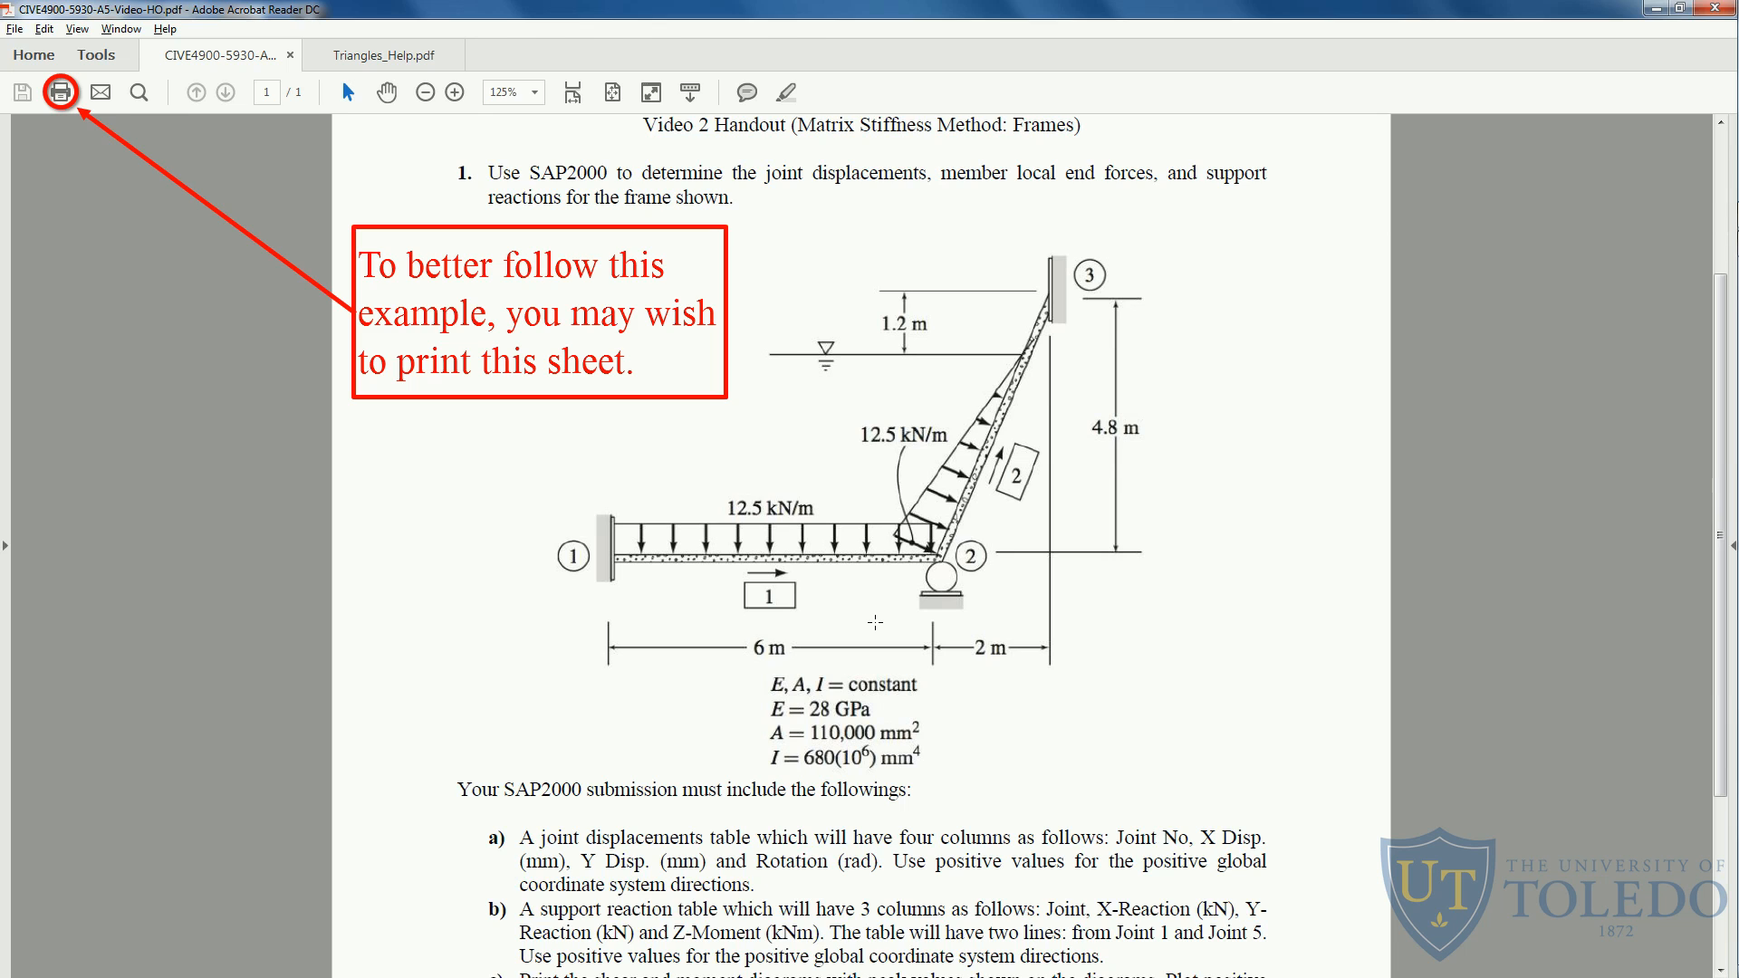
{"action": "scroll", "coordinate": [875, 621], "scroll_direction": "down", "scroll_amount": 5}
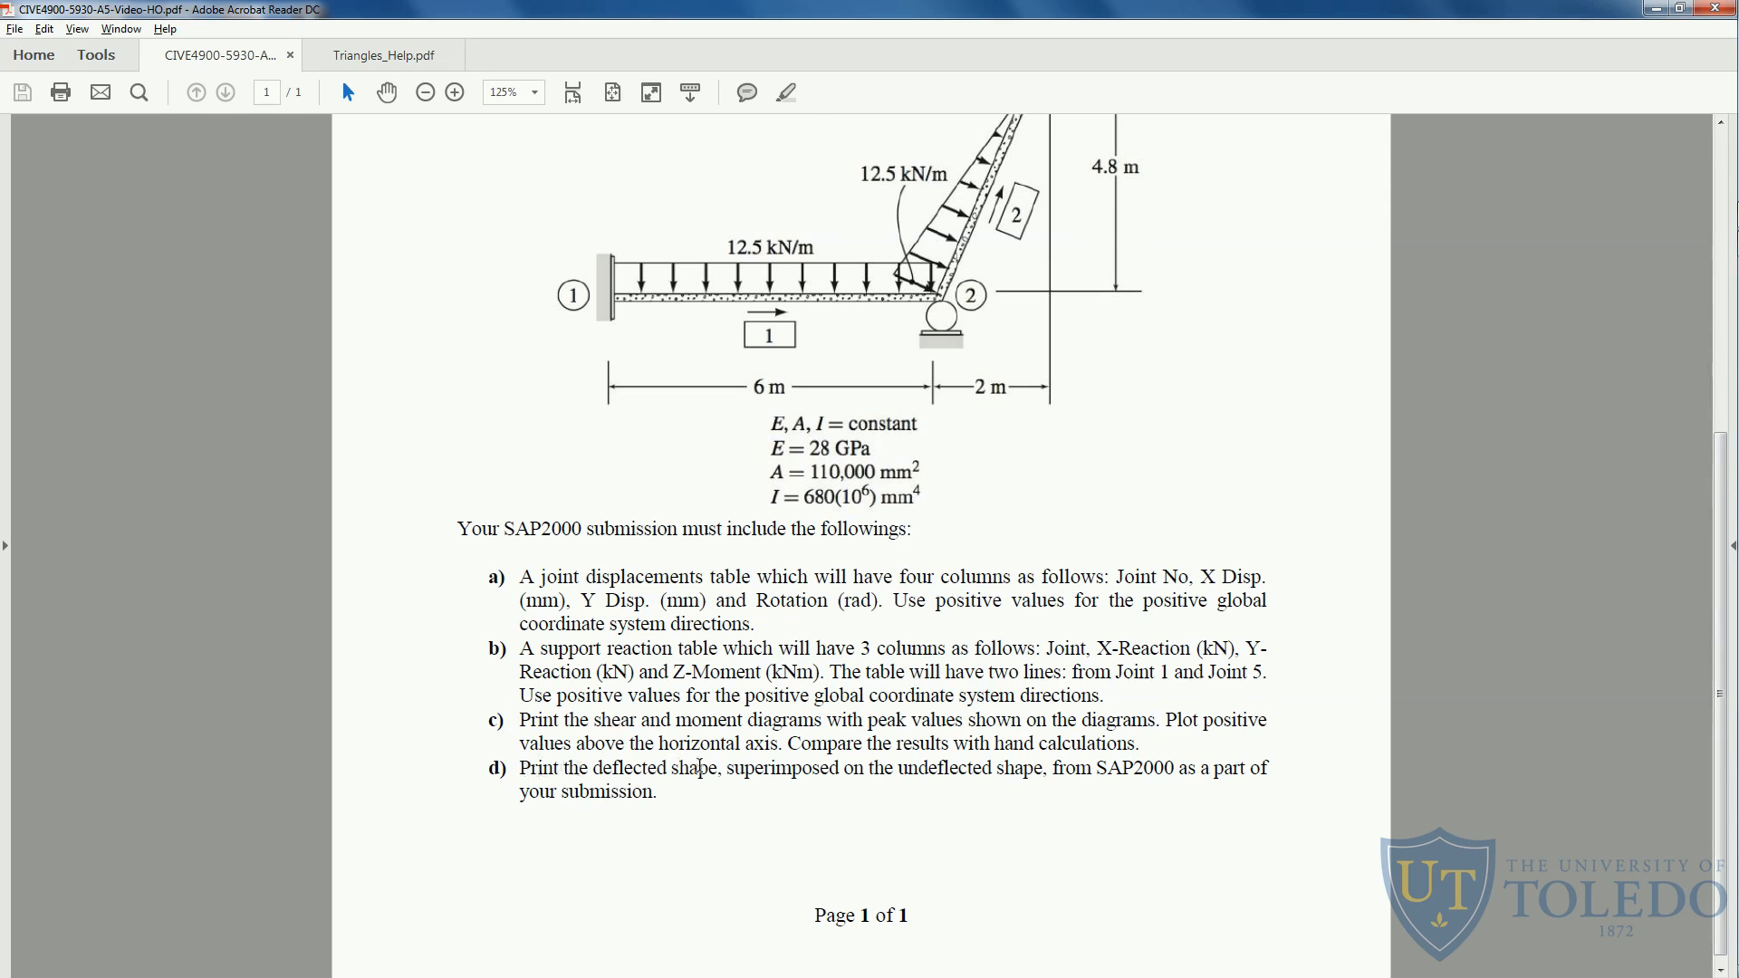
{"action": "scroll", "coordinate": [697, 766], "scroll_direction": "up", "scroll_amount": 5}
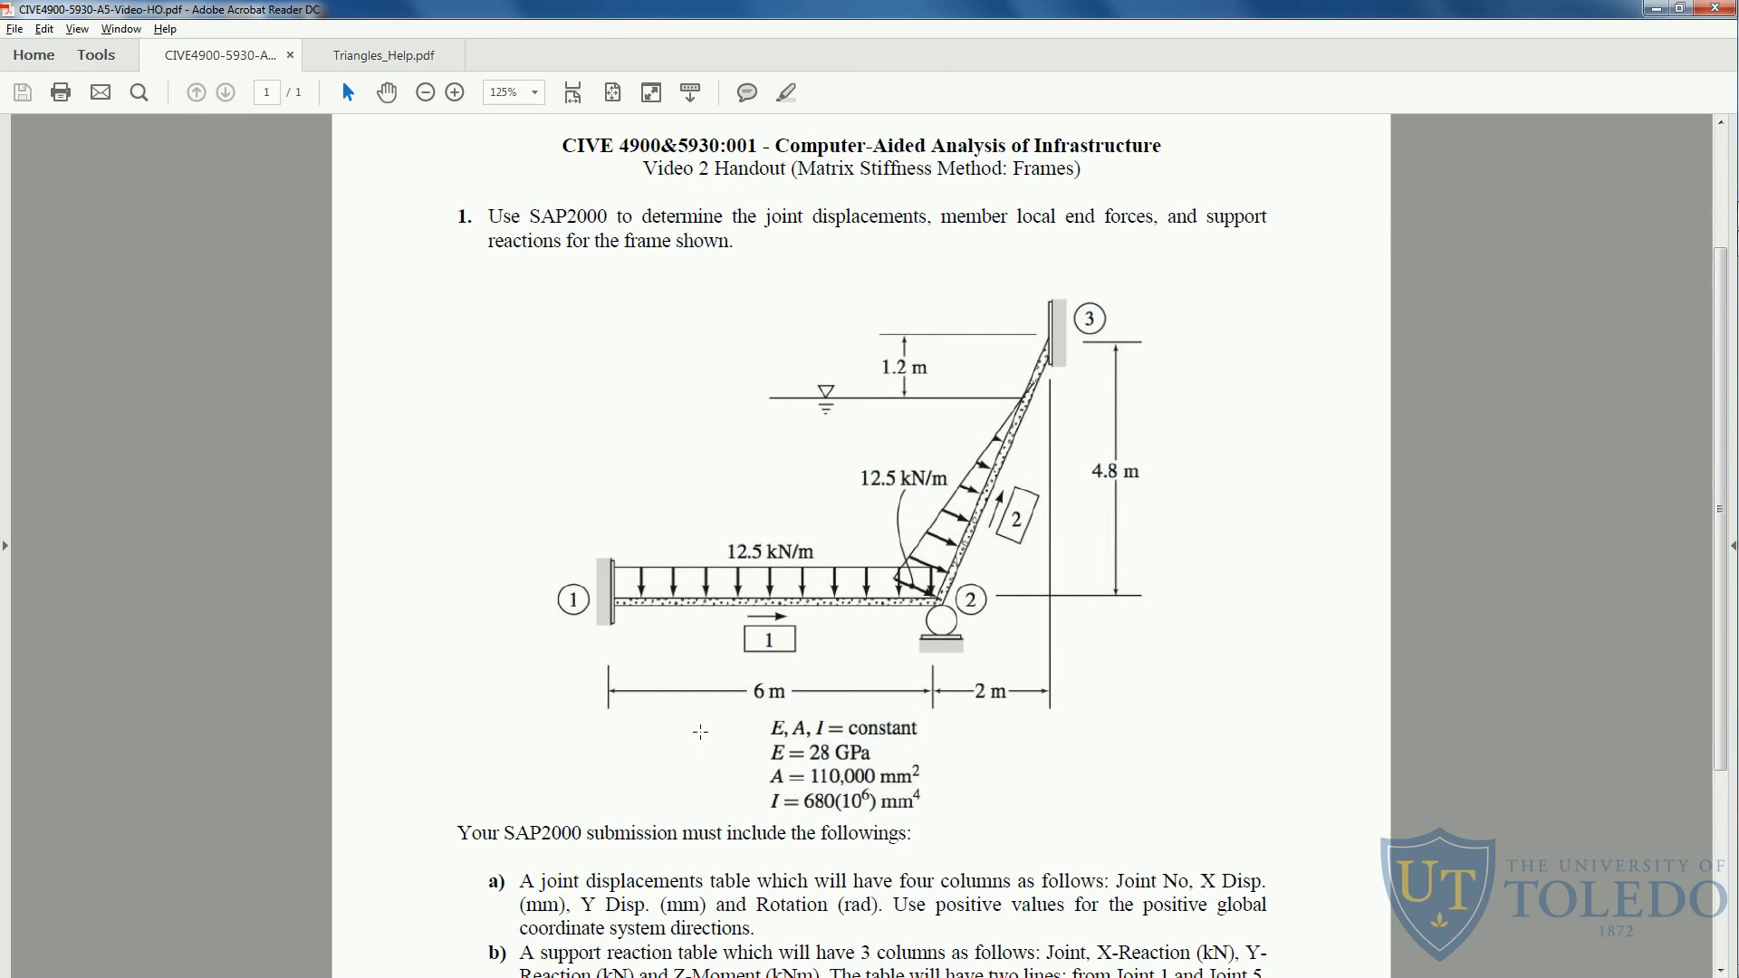
{"action": "key", "text": "alt+Tab"}
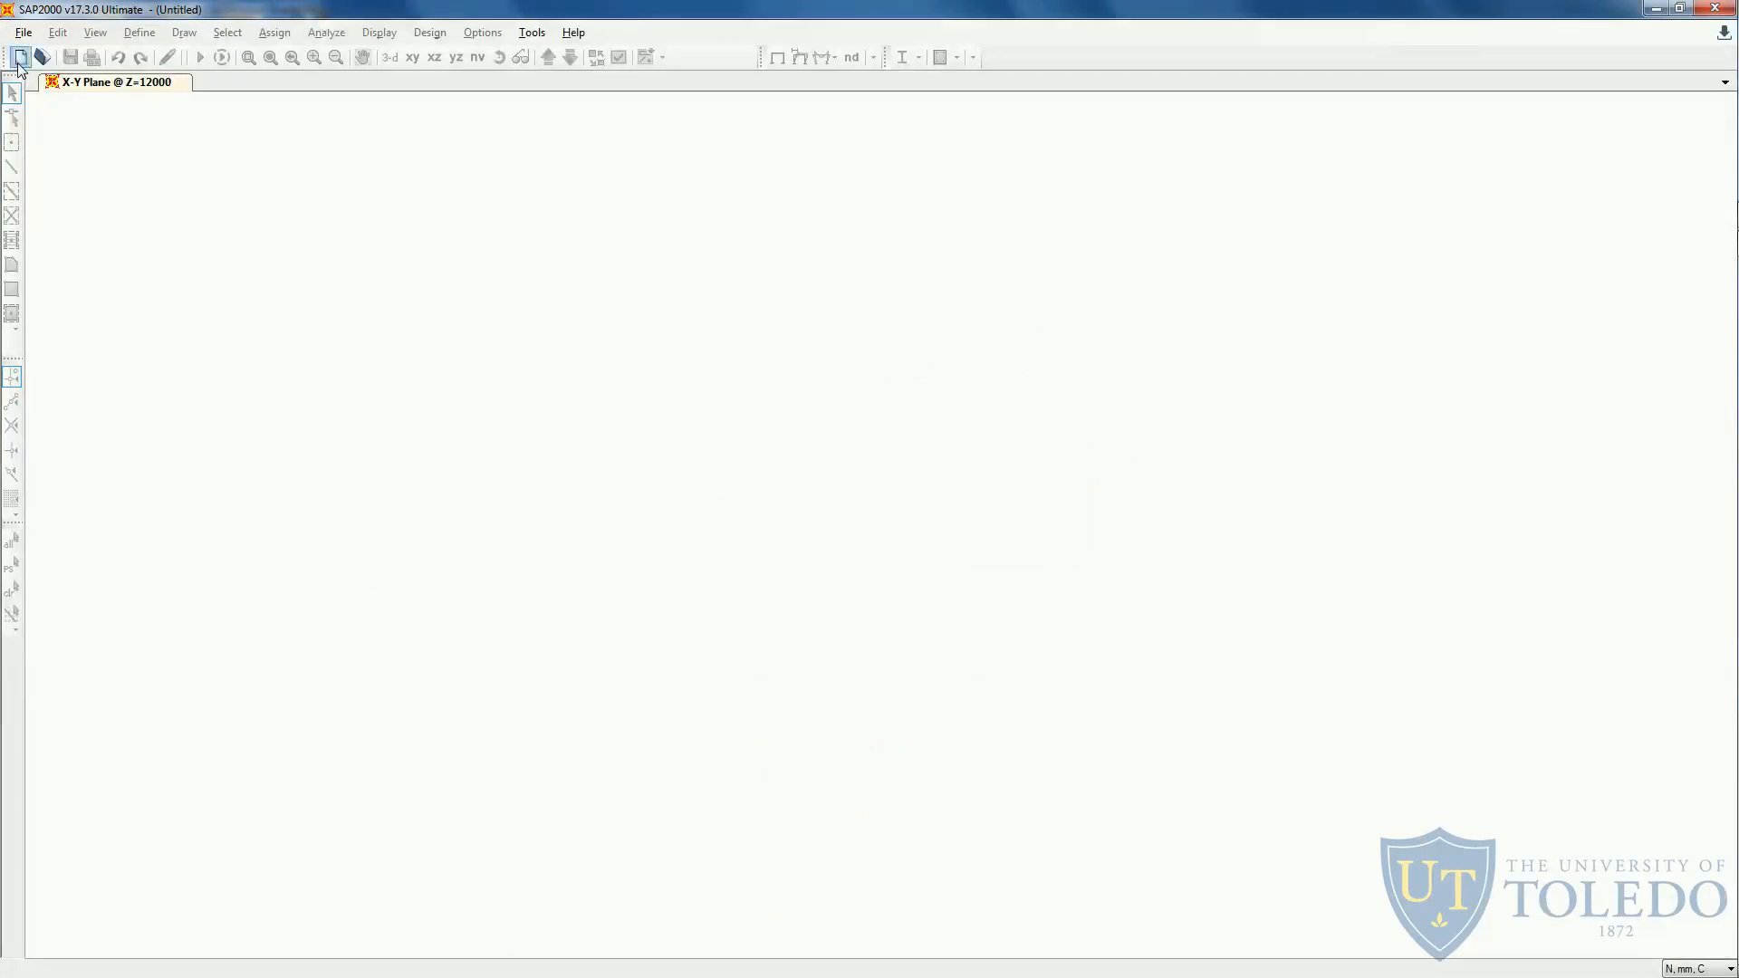
- Start a new Grid Only model in N, mm, C with 3 grid lines in X, 1 in Y and 2 in Z
{"action": "left_click", "coordinate": [19, 60]}
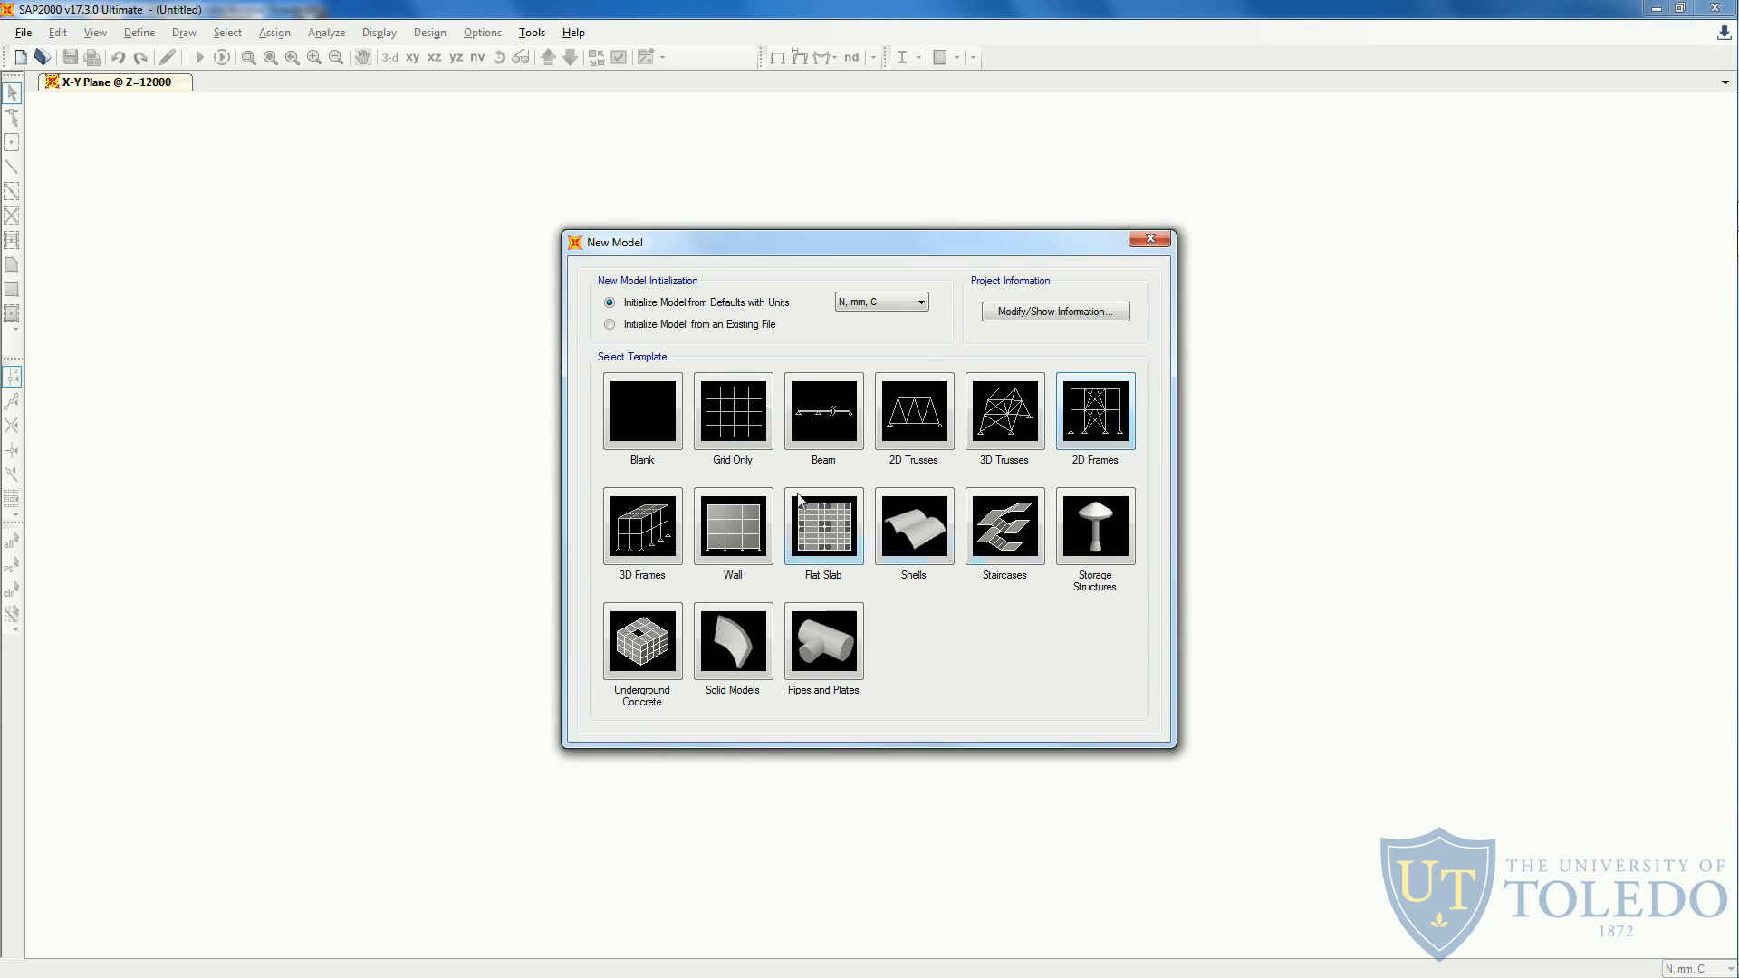
{"action": "left_click", "coordinate": [745, 422]}
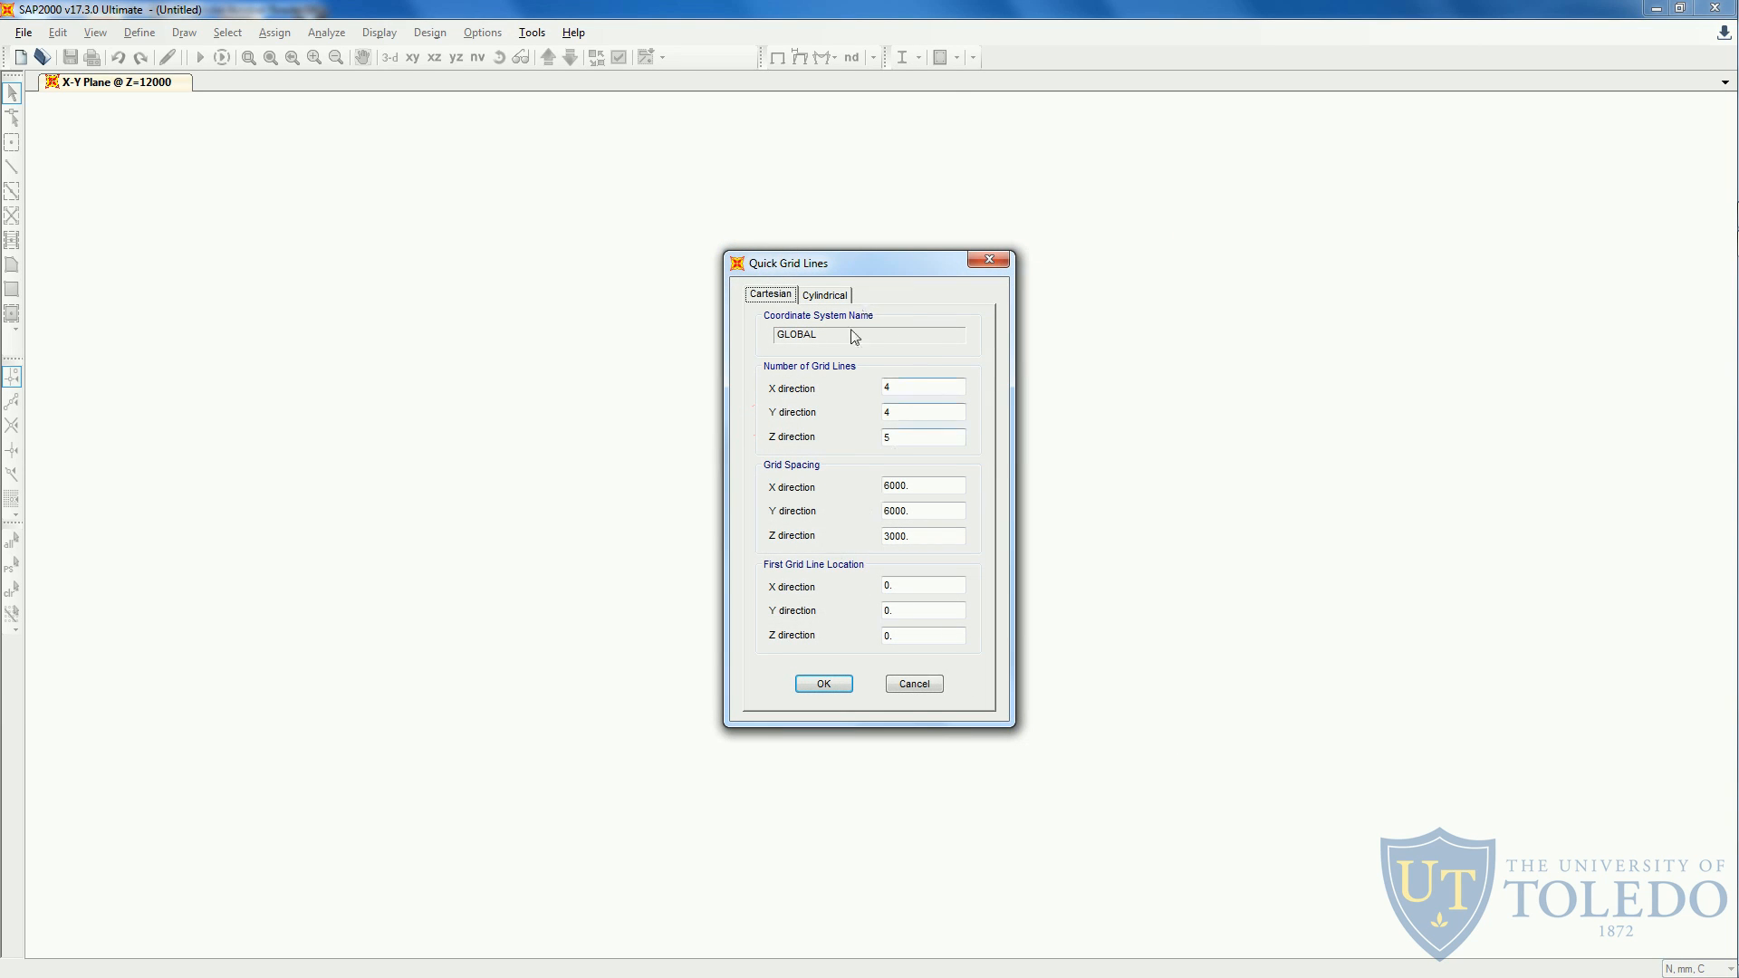
{"action": "left_click_drag", "start_coordinate": [862, 261], "coordinate": [849, 242]}
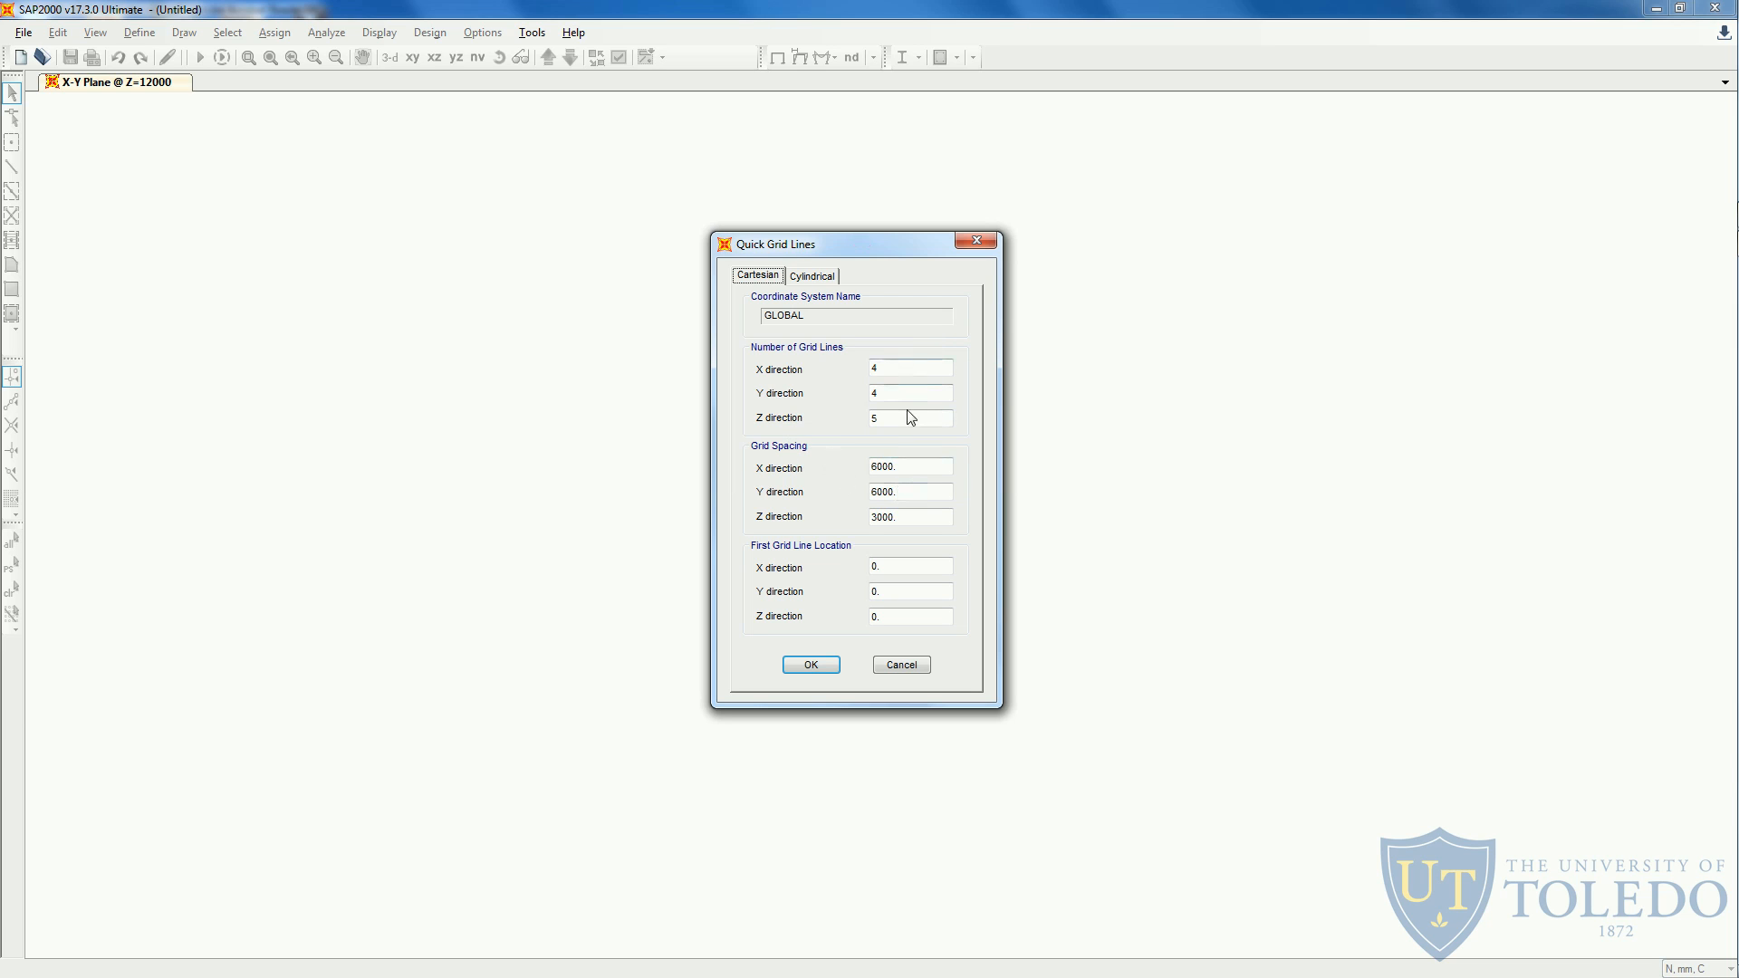
{"action": "key", "text": "alt+Tab"}
{"action": "double_click", "coordinate": [867, 367]}
{"action": "type", "text": "3"}
{"action": "left_click", "coordinate": [875, 418]}
{"action": "type", "text": "2"}
{"action": "left_click", "coordinate": [899, 394]}
- Create the grid with a spacing of 6000 mm in X and 4800 mm in Z
{"action": "left_click", "coordinate": [936, 468]}
{"action": "double_click", "coordinate": [916, 465]}
{"action": "key", "text": "alt+Tab"}
{"action": "double_click", "coordinate": [908, 495]}
{"action": "left_click_drag", "start_coordinate": [913, 518], "coordinate": [864, 516]}
{"action": "type", "text": "4800"}
{"action": "left_click", "coordinate": [821, 666]}
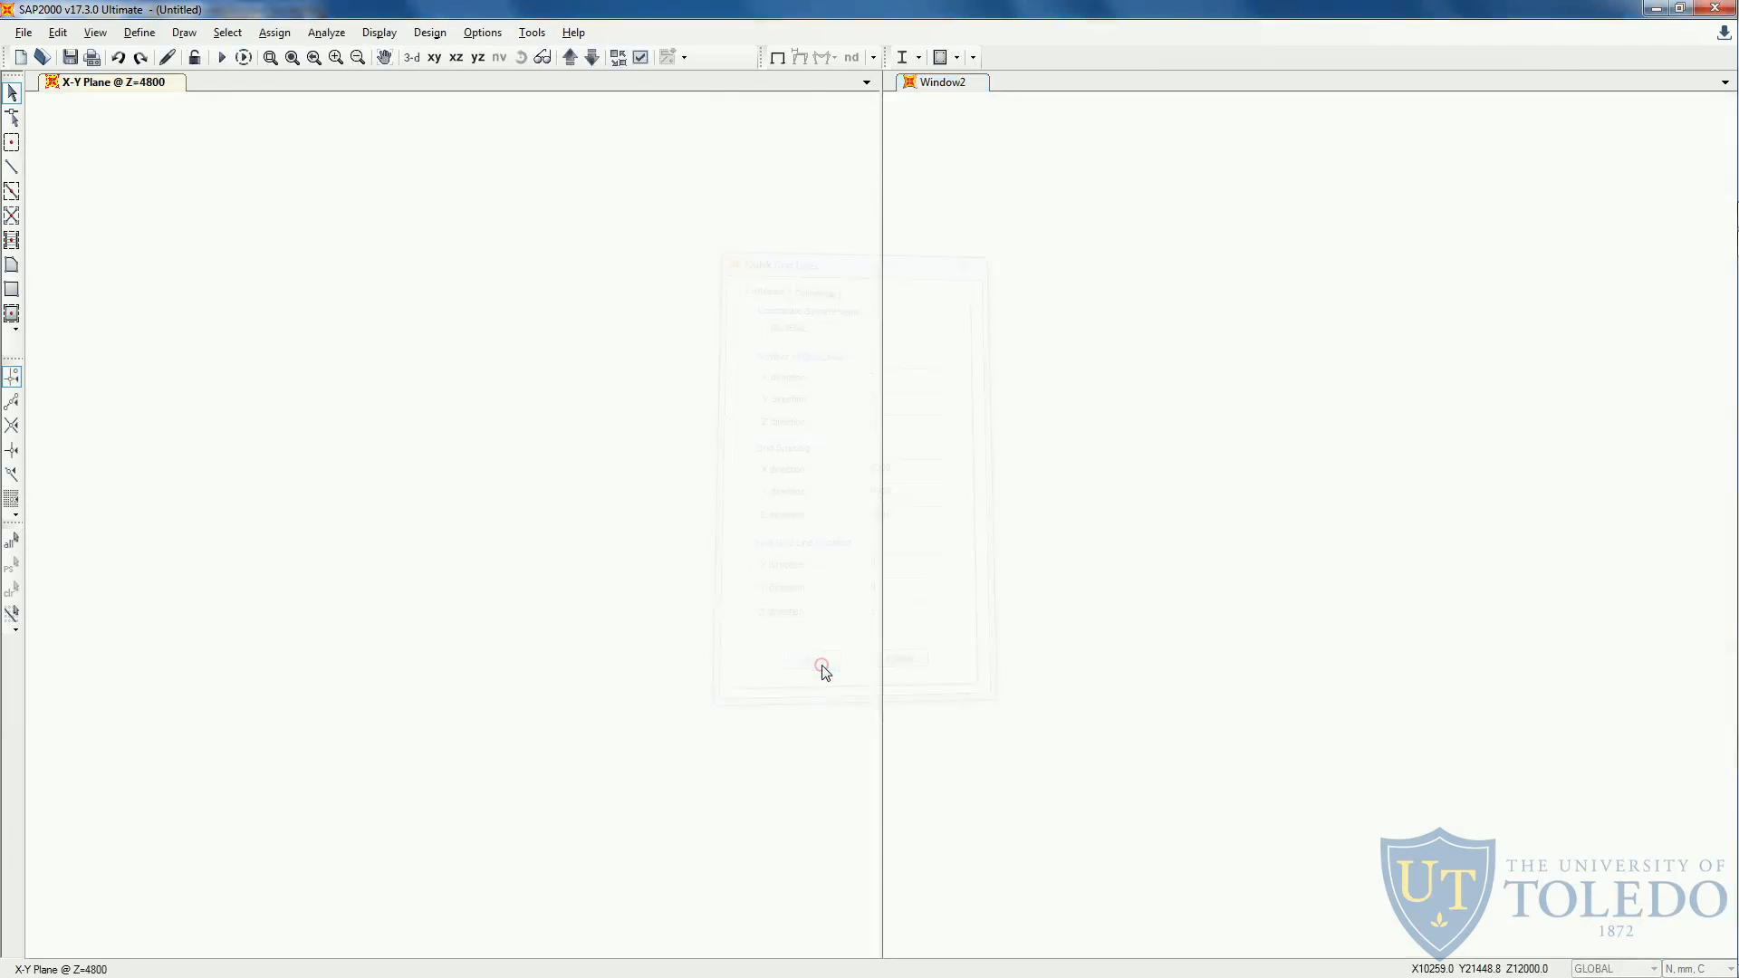
- Show the X-Z plane, set grid line C's X ordinate to 8000 mm and fit the grid in the view
{"action": "left_click", "coordinate": [456, 61]}
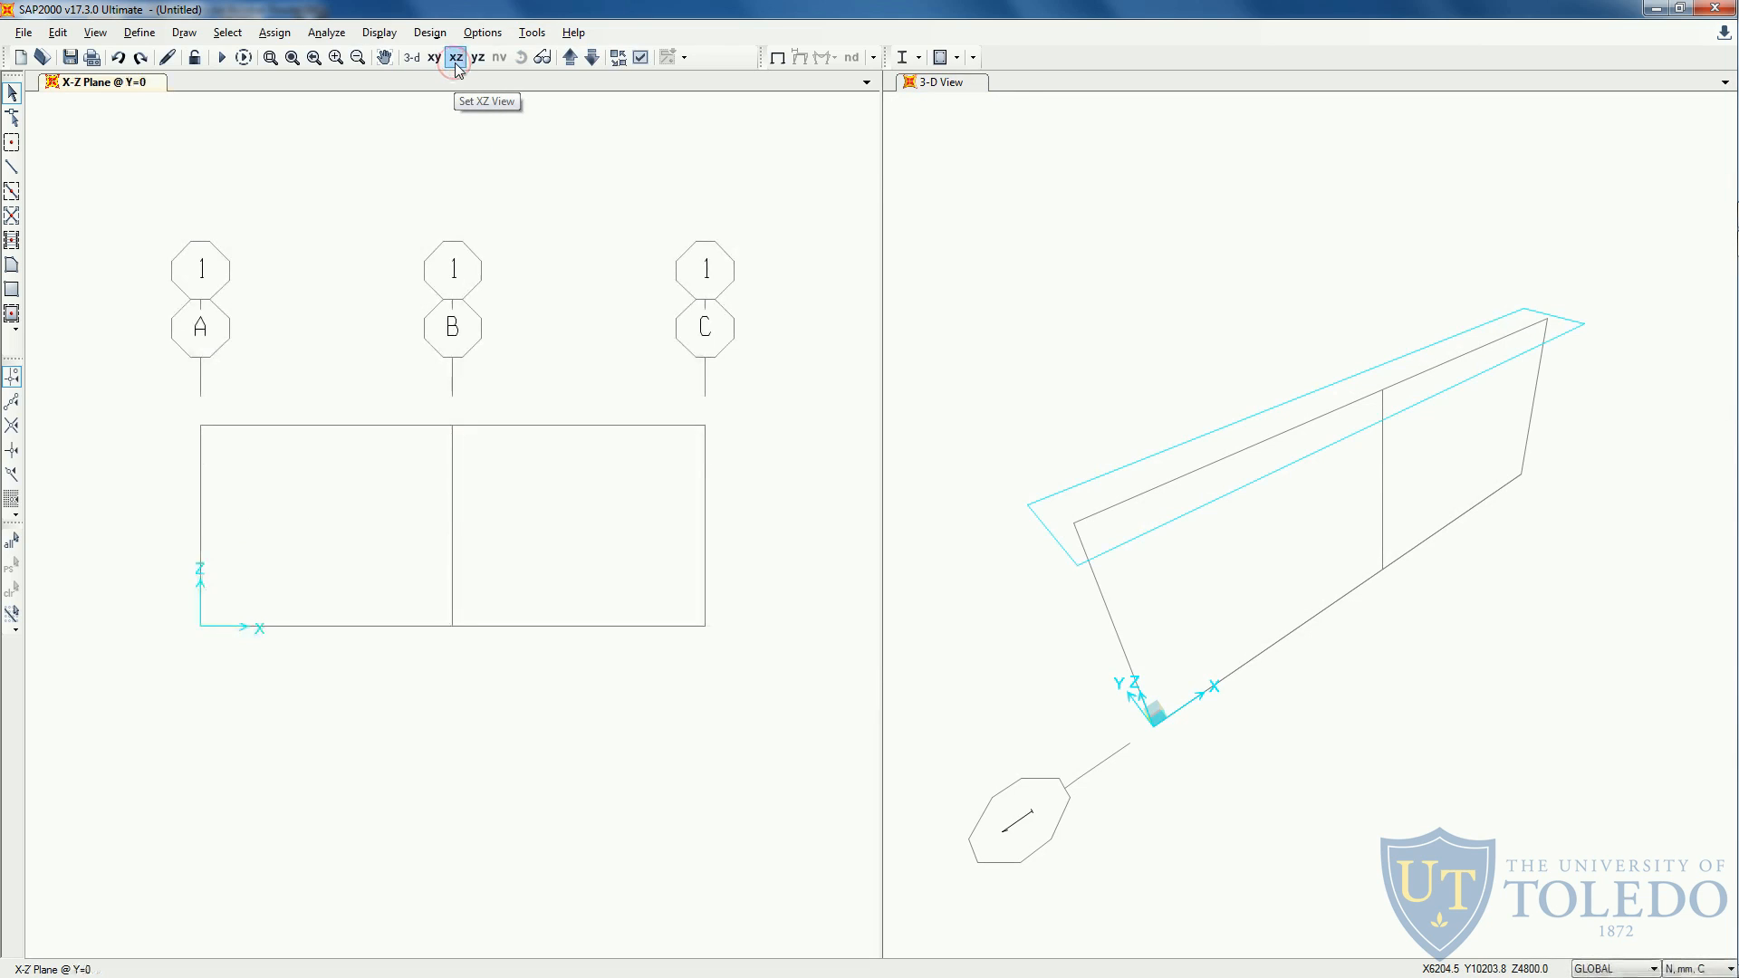
{"action": "double_click", "coordinate": [524, 626]}
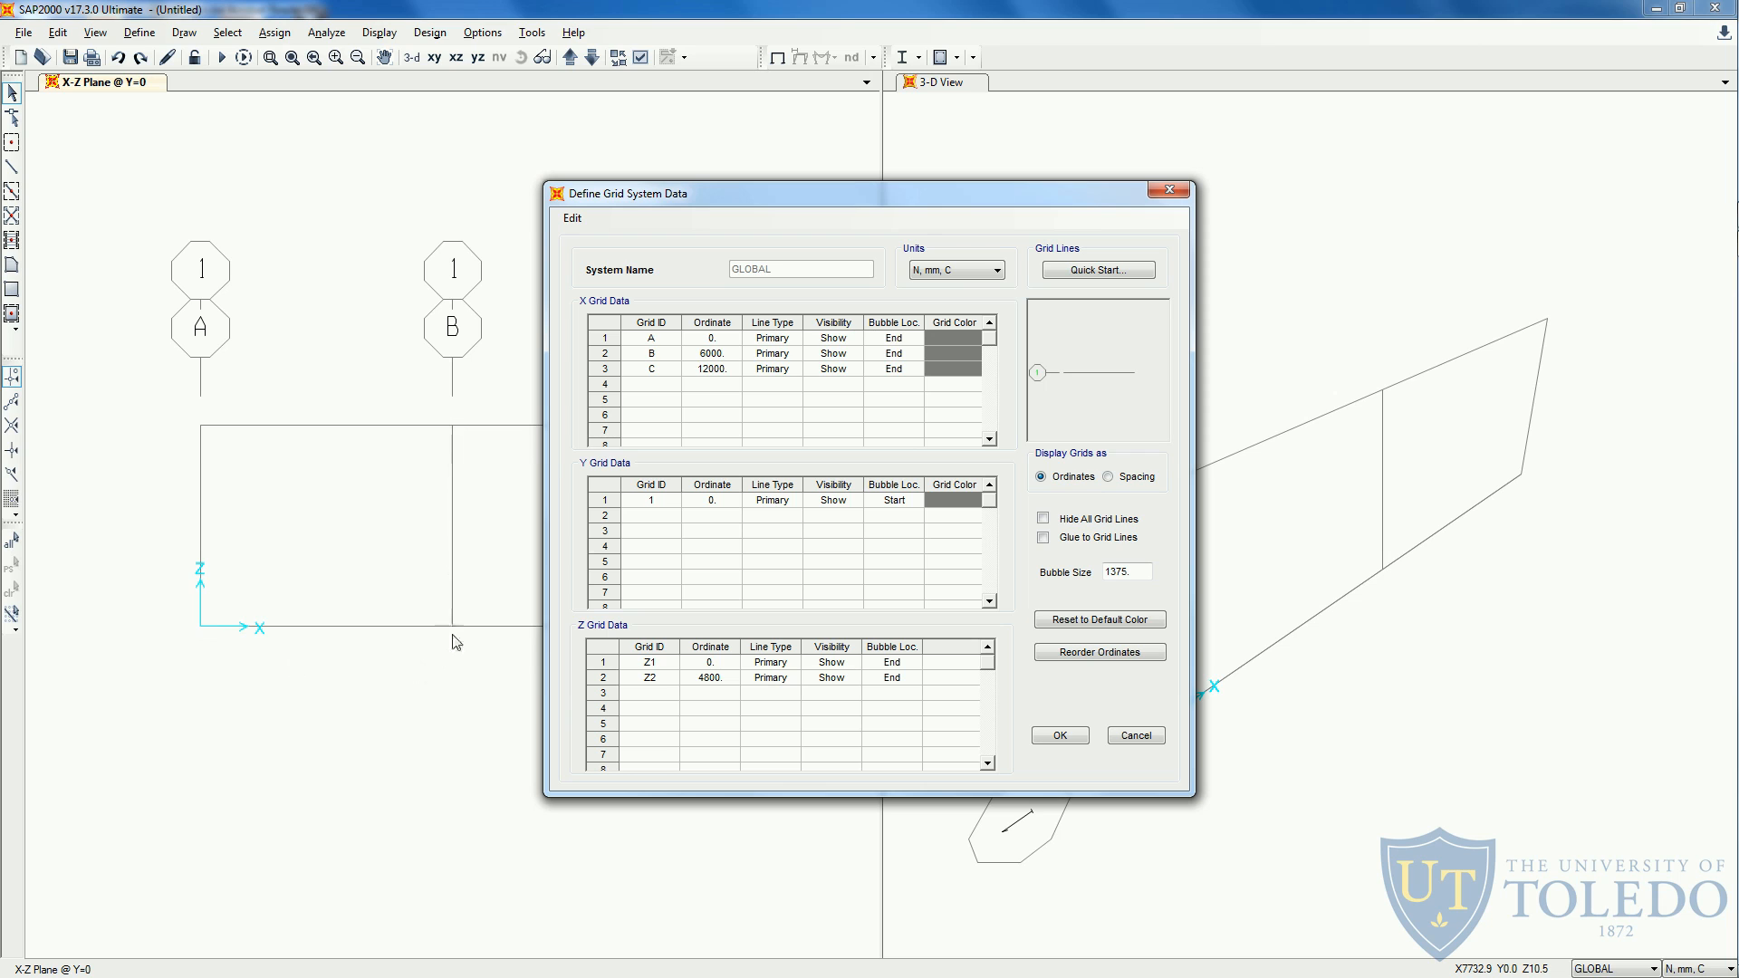
{"action": "left_click_drag", "start_coordinate": [647, 199], "coordinate": [833, 211]}
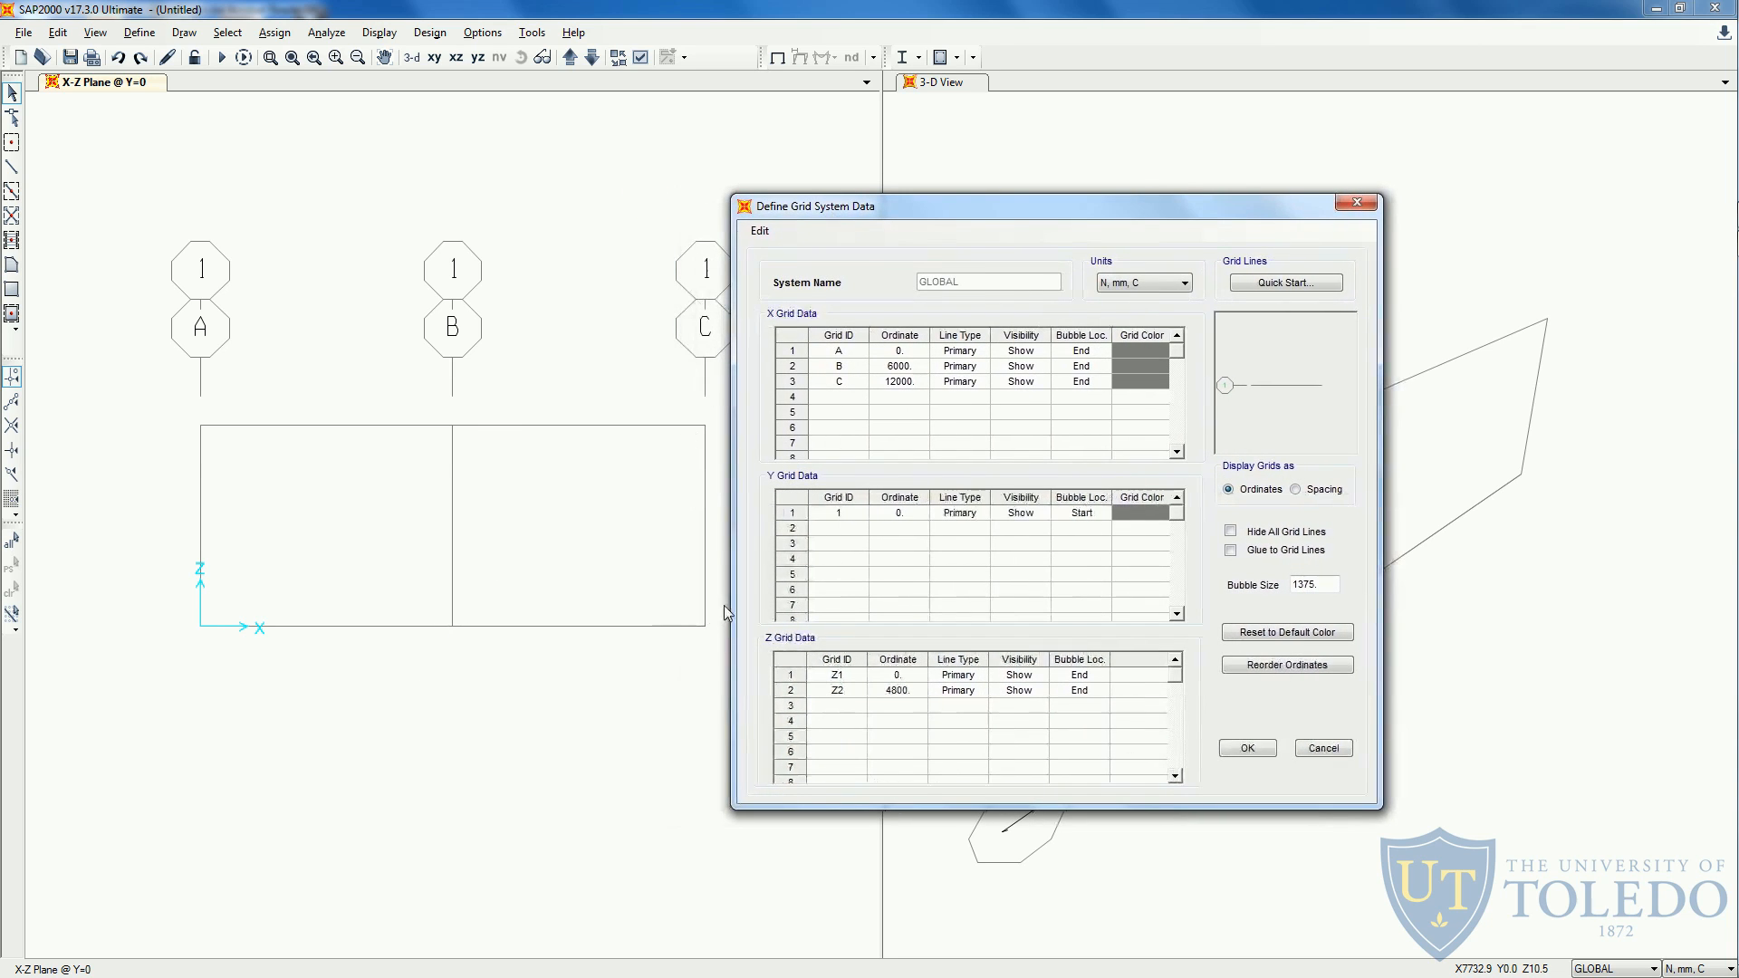
{"action": "left_click", "coordinate": [903, 384]}
{"action": "left_click", "coordinate": [920, 383]}
{"action": "type", "text": "8000"}
{"action": "left_click", "coordinate": [1247, 748]}
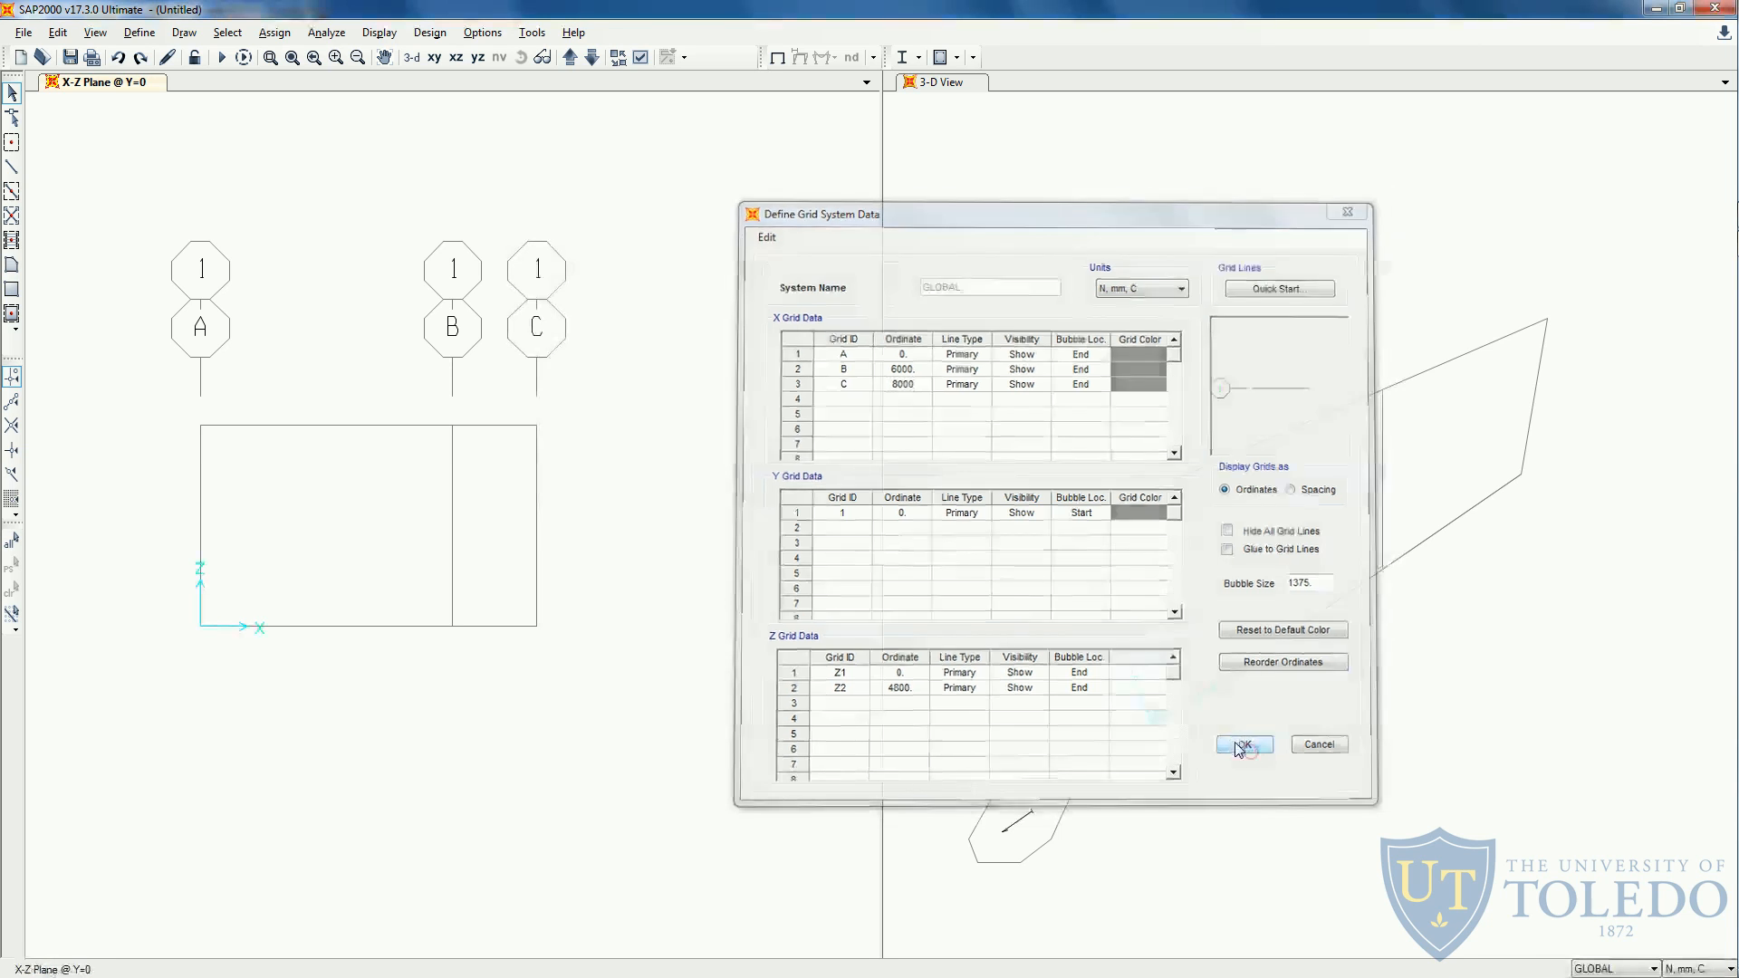
{"action": "left_click_drag", "start_coordinate": [528, 626], "coordinate": [296, 389]}
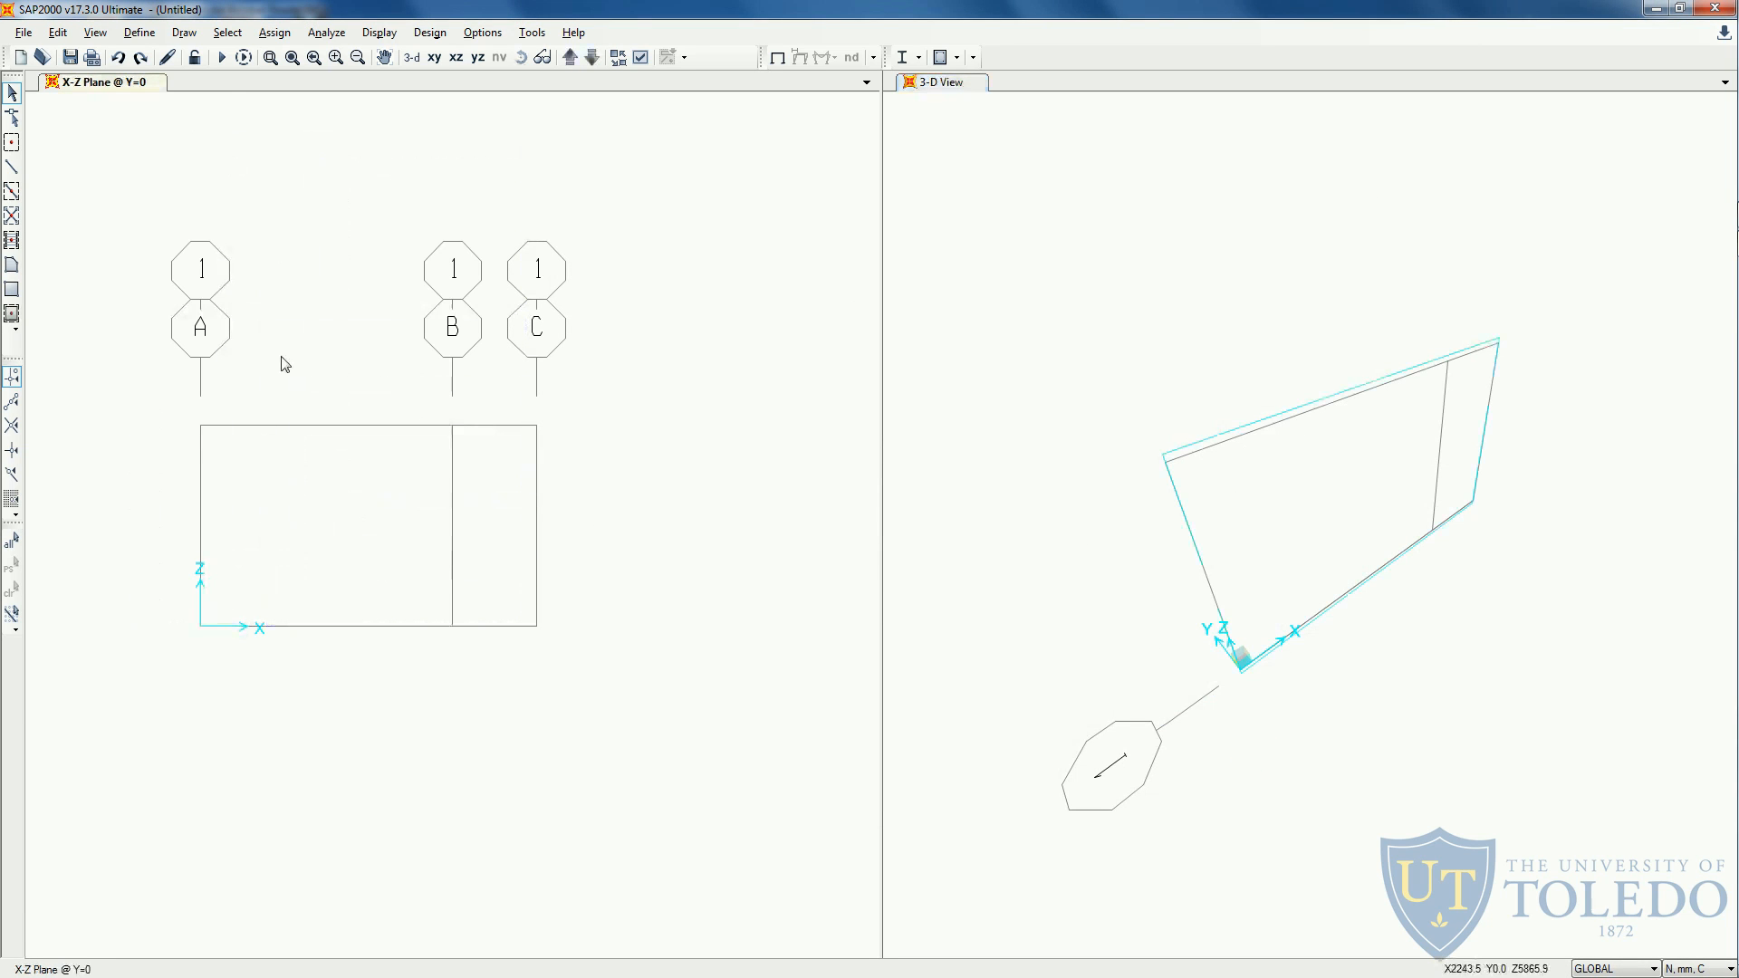
{"action": "left_click", "coordinate": [292, 58]}
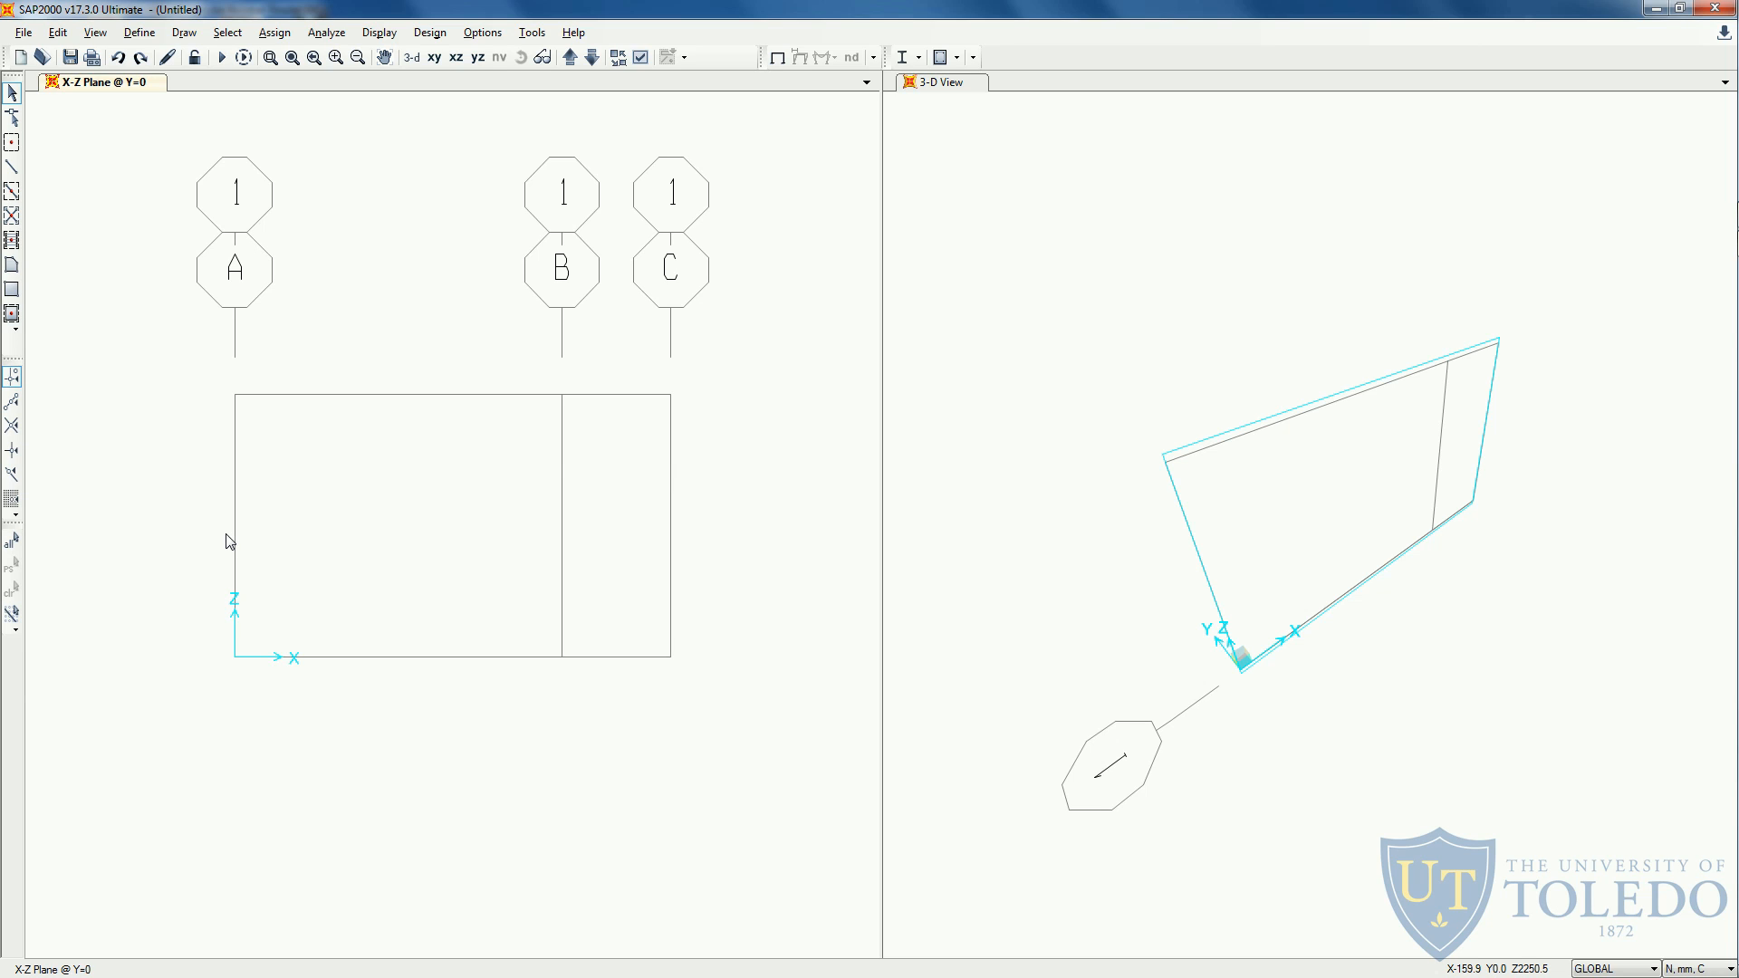
- Check the section and material constants in the handout and delete the 4000Psi material from the model's materials
{"action": "key", "text": "alt+Tab"}
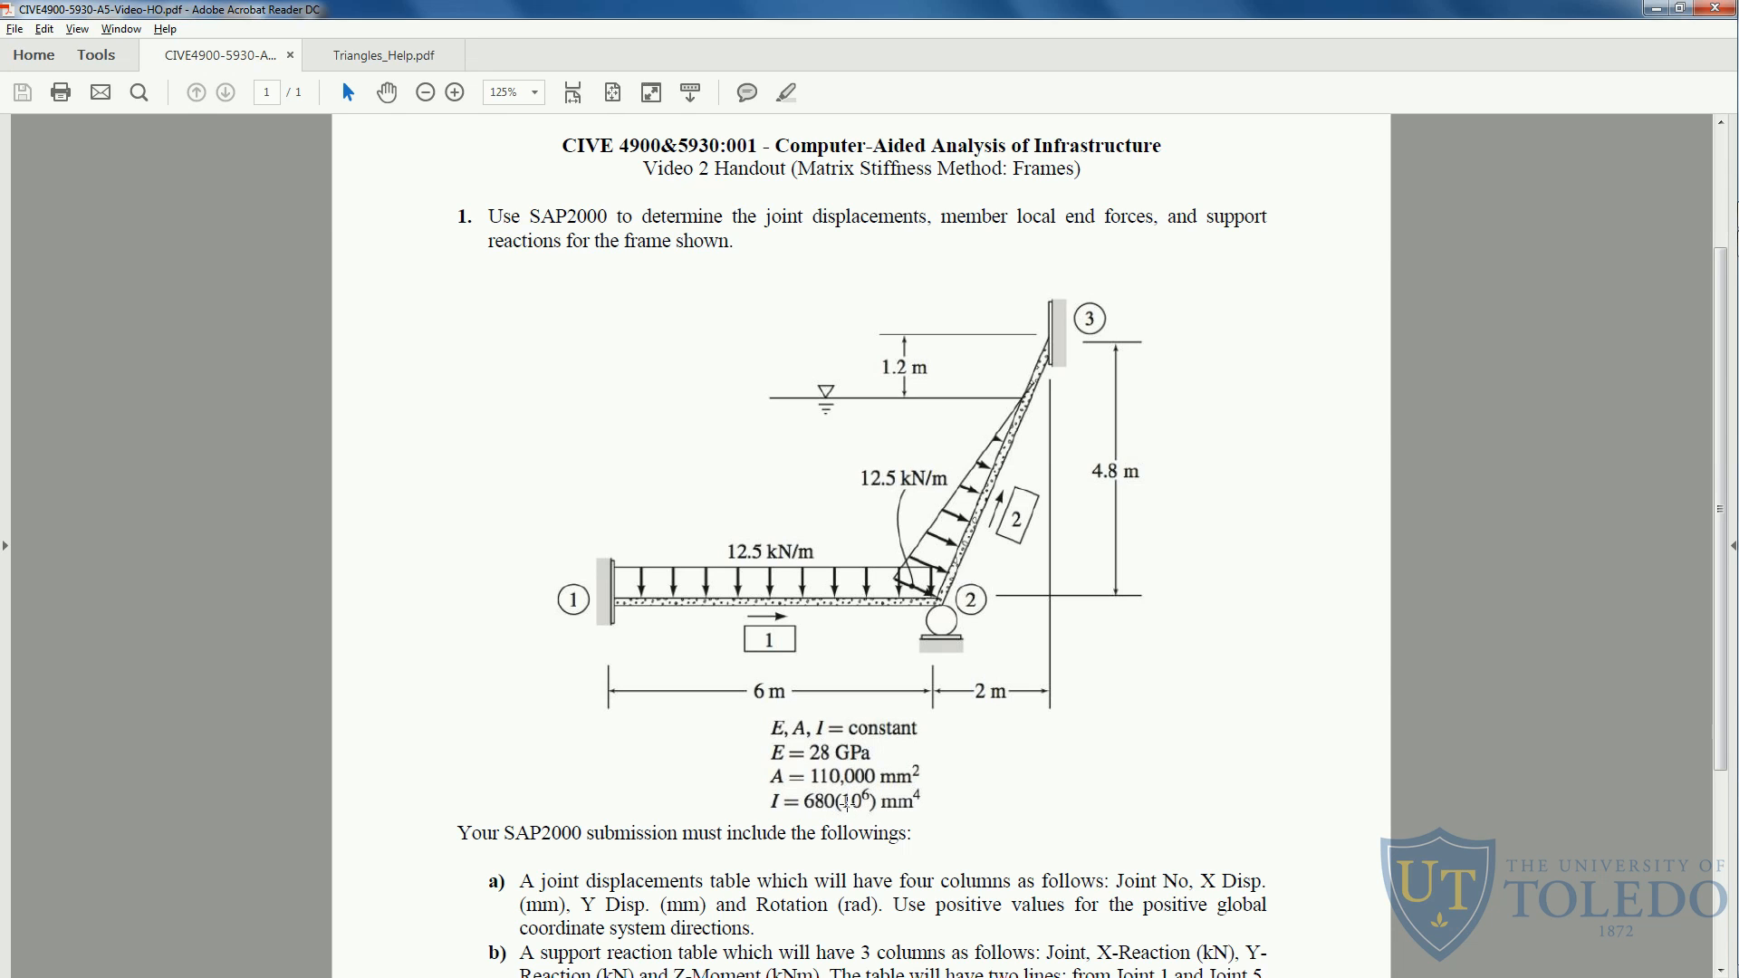
{"action": "key", "text": "alt+Tab"}
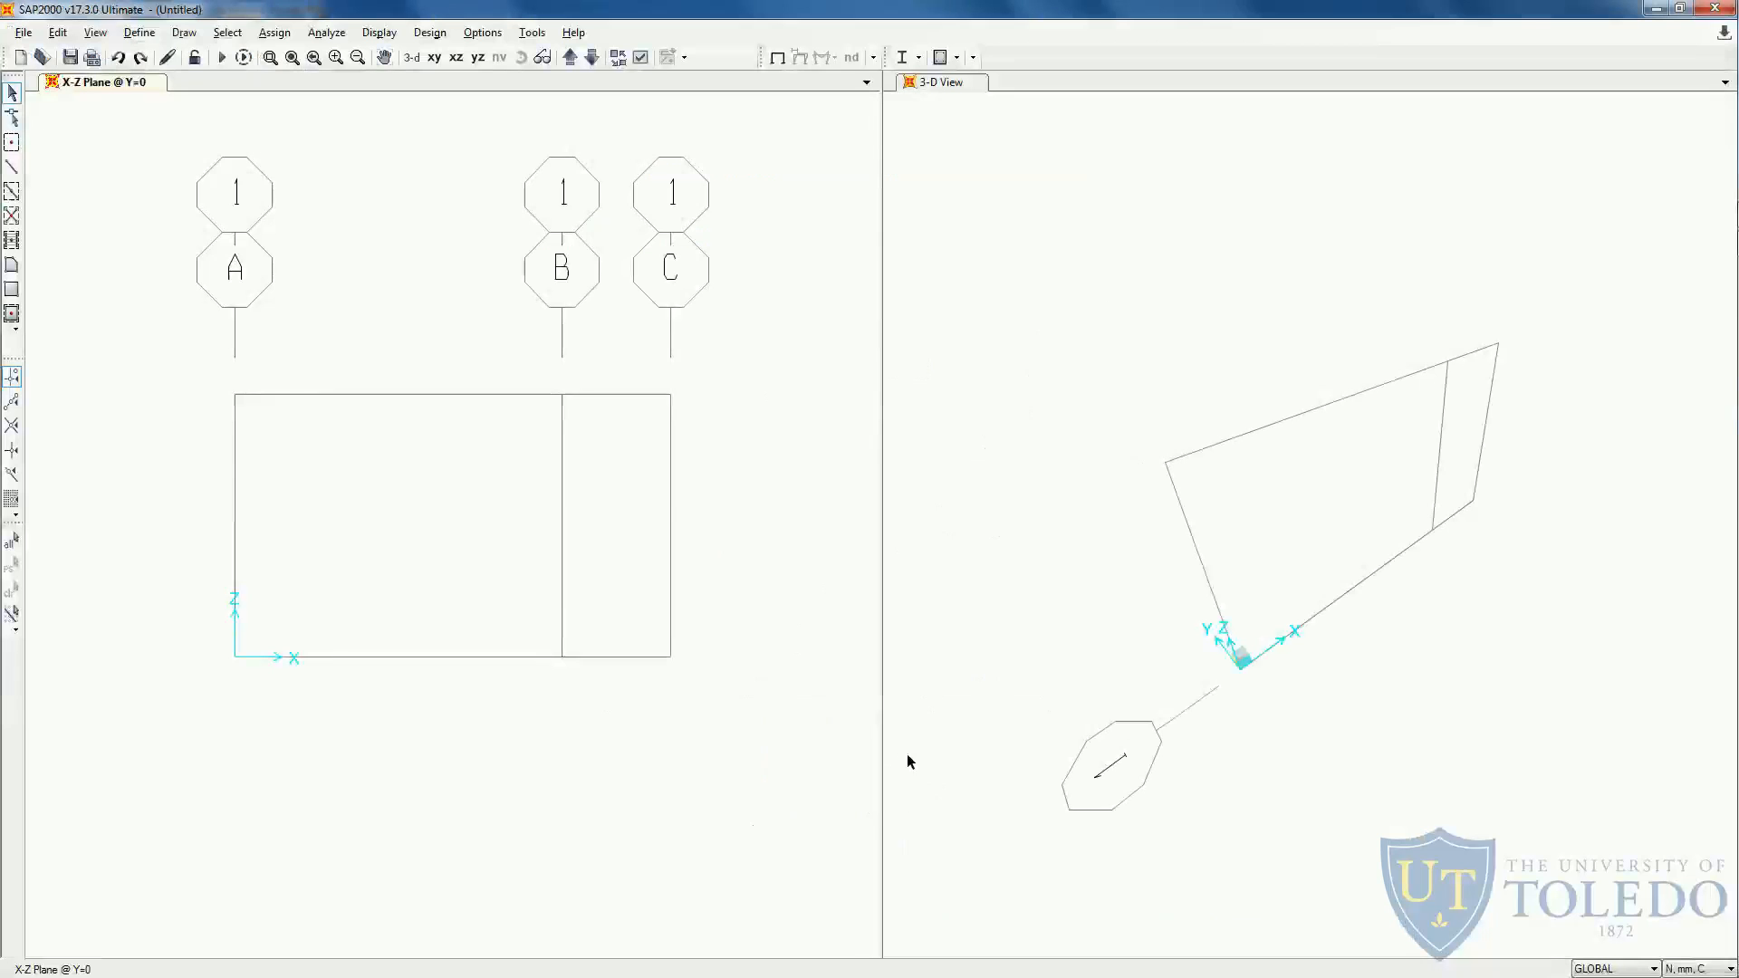
{"action": "left_click", "coordinate": [138, 33]}
{"action": "left_click", "coordinate": [177, 56]}
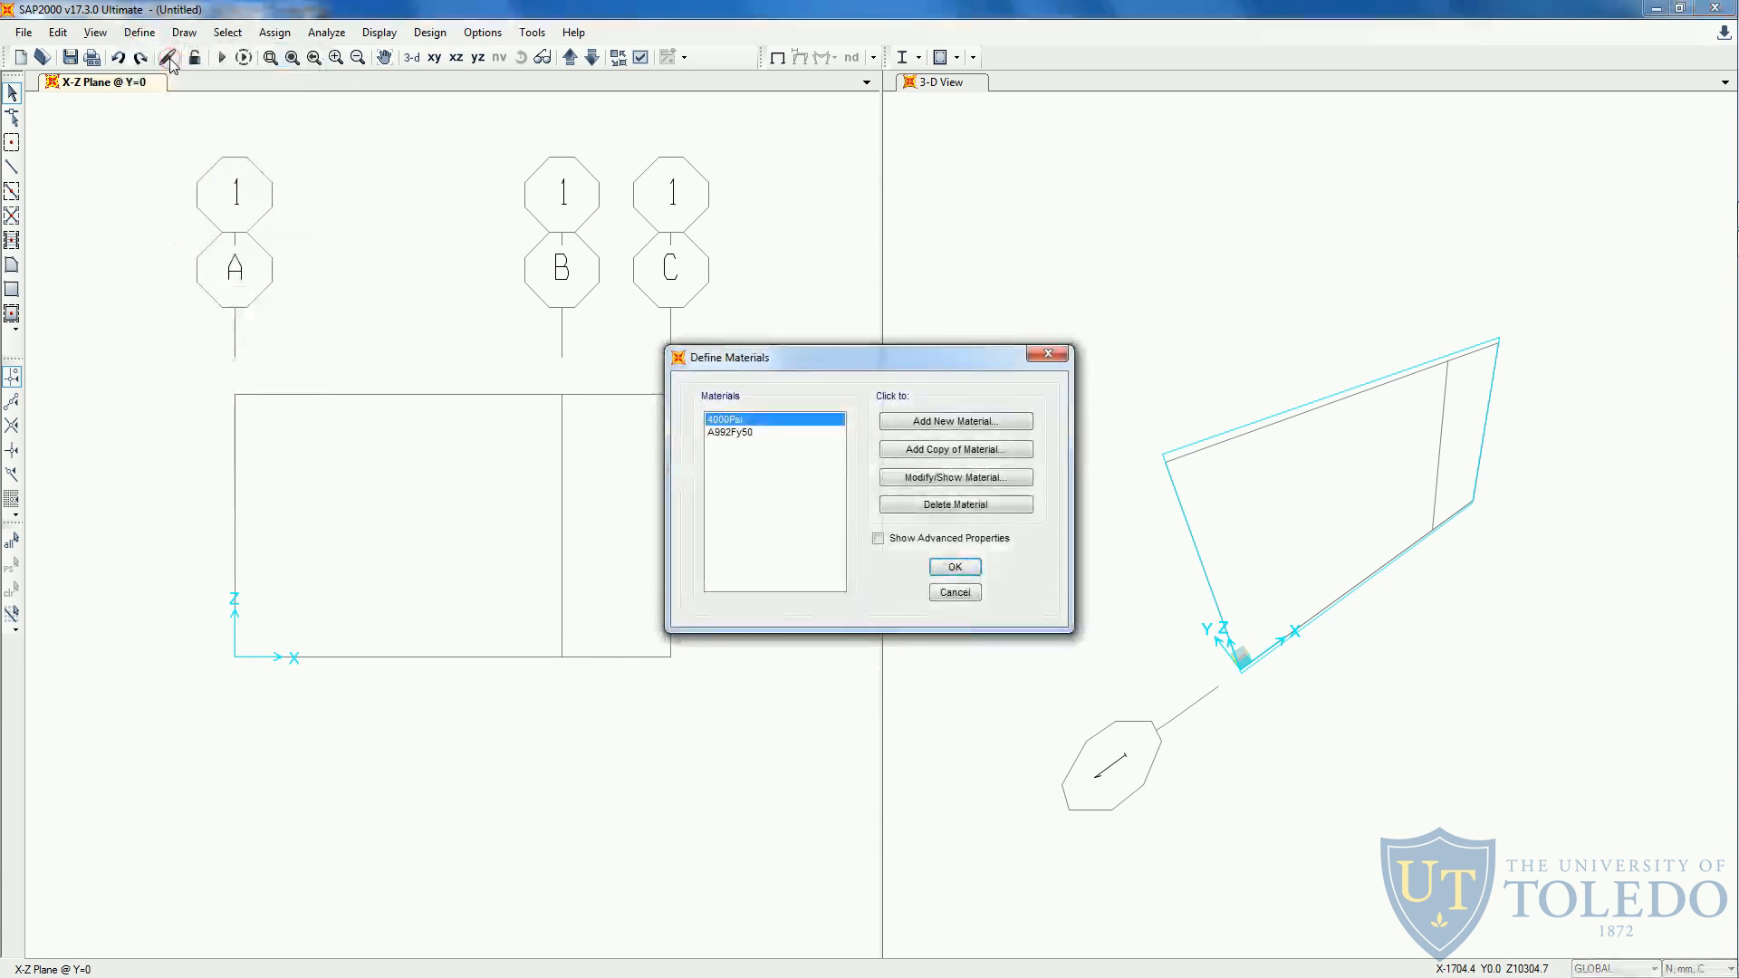
{"action": "left_click", "coordinate": [748, 435]}
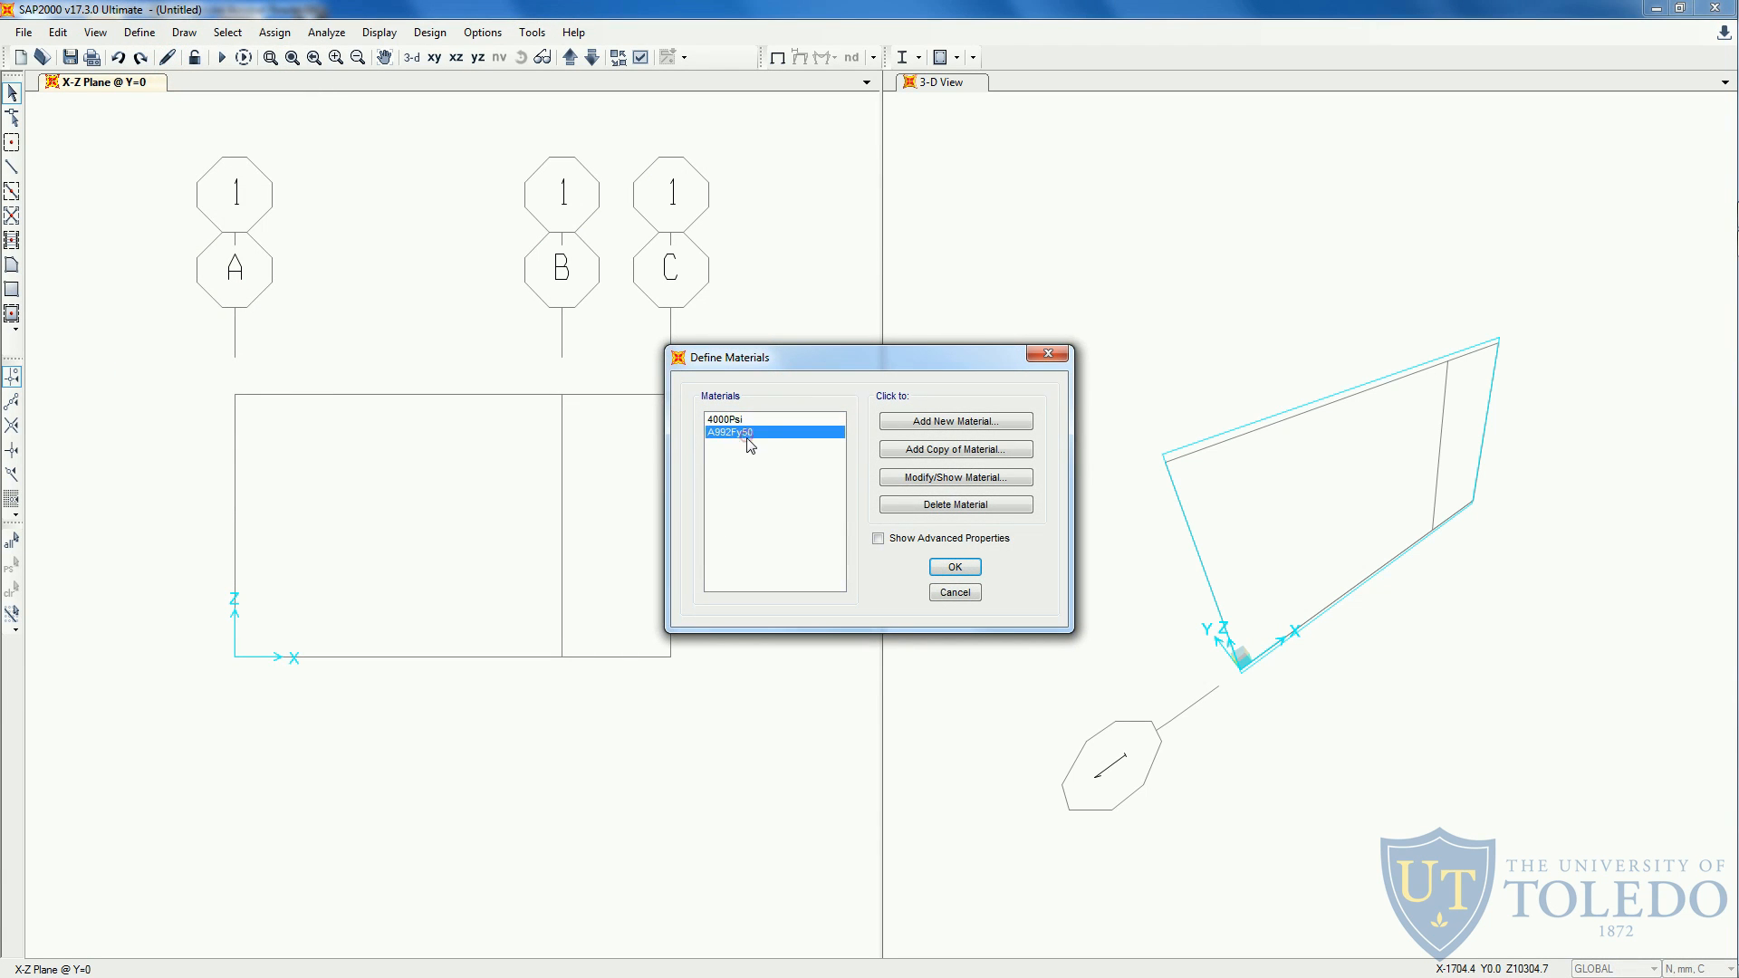
{"action": "left_click", "coordinate": [751, 420]}
{"action": "left_click", "coordinate": [749, 434]}
{"action": "left_click", "coordinate": [742, 419]}
{"action": "left_click", "coordinate": [957, 505]}
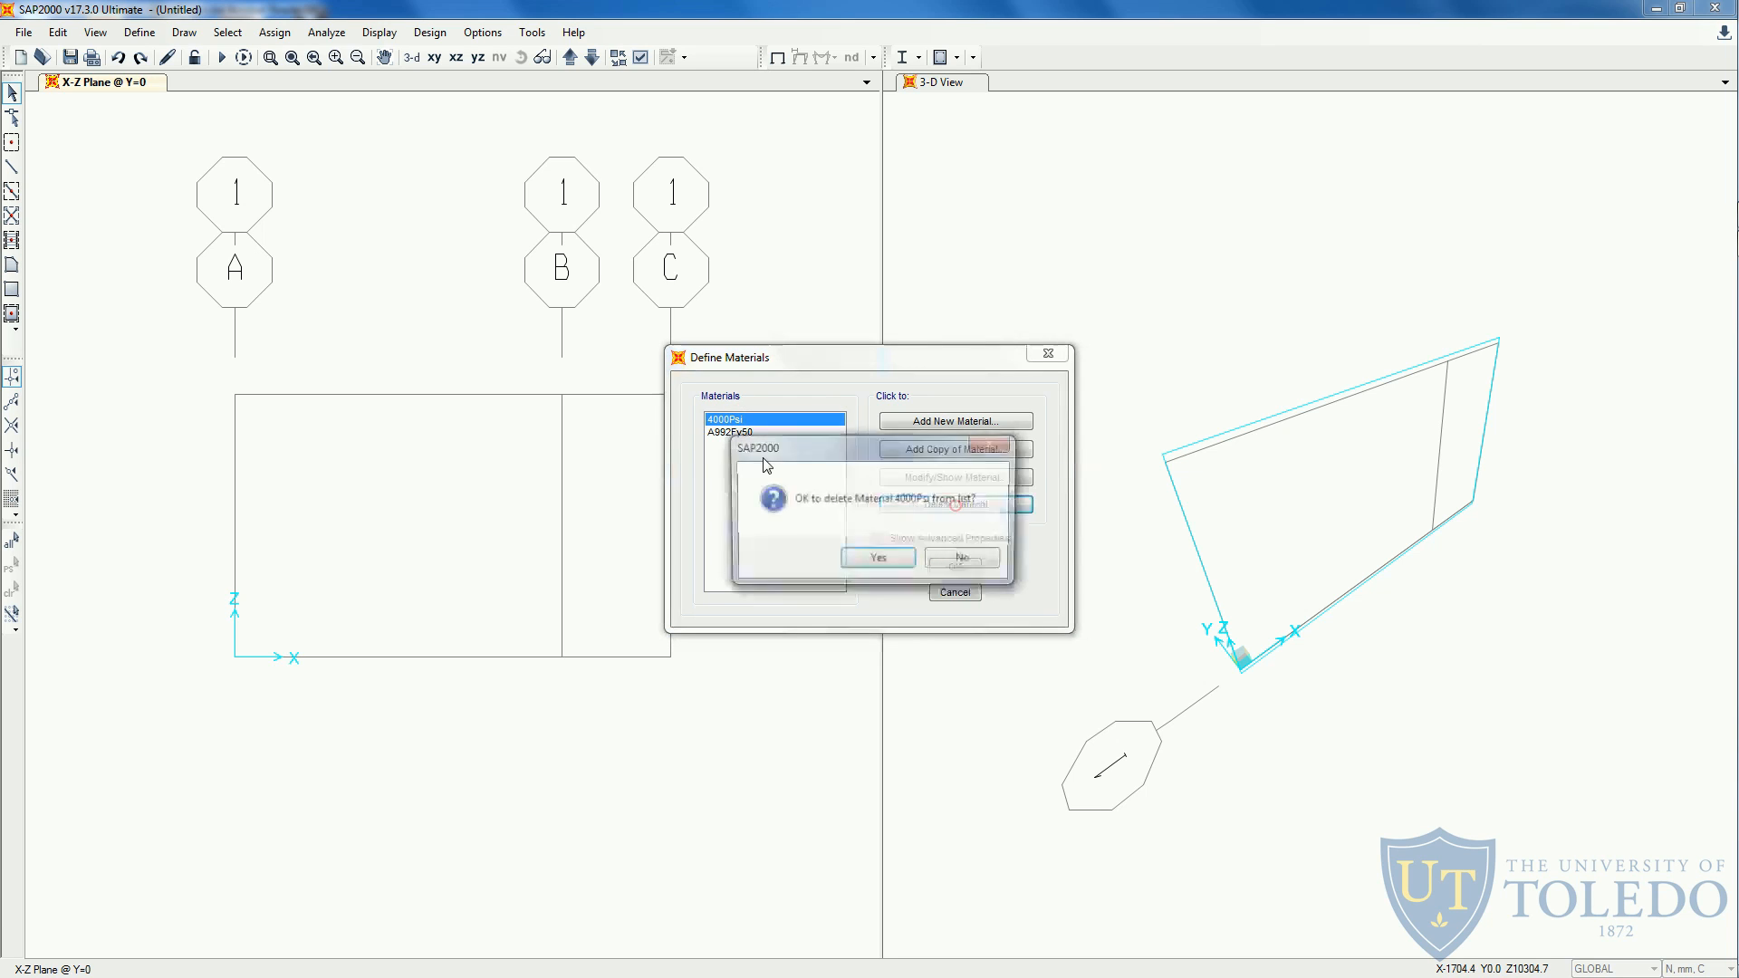
{"action": "left_click", "coordinate": [875, 560]}
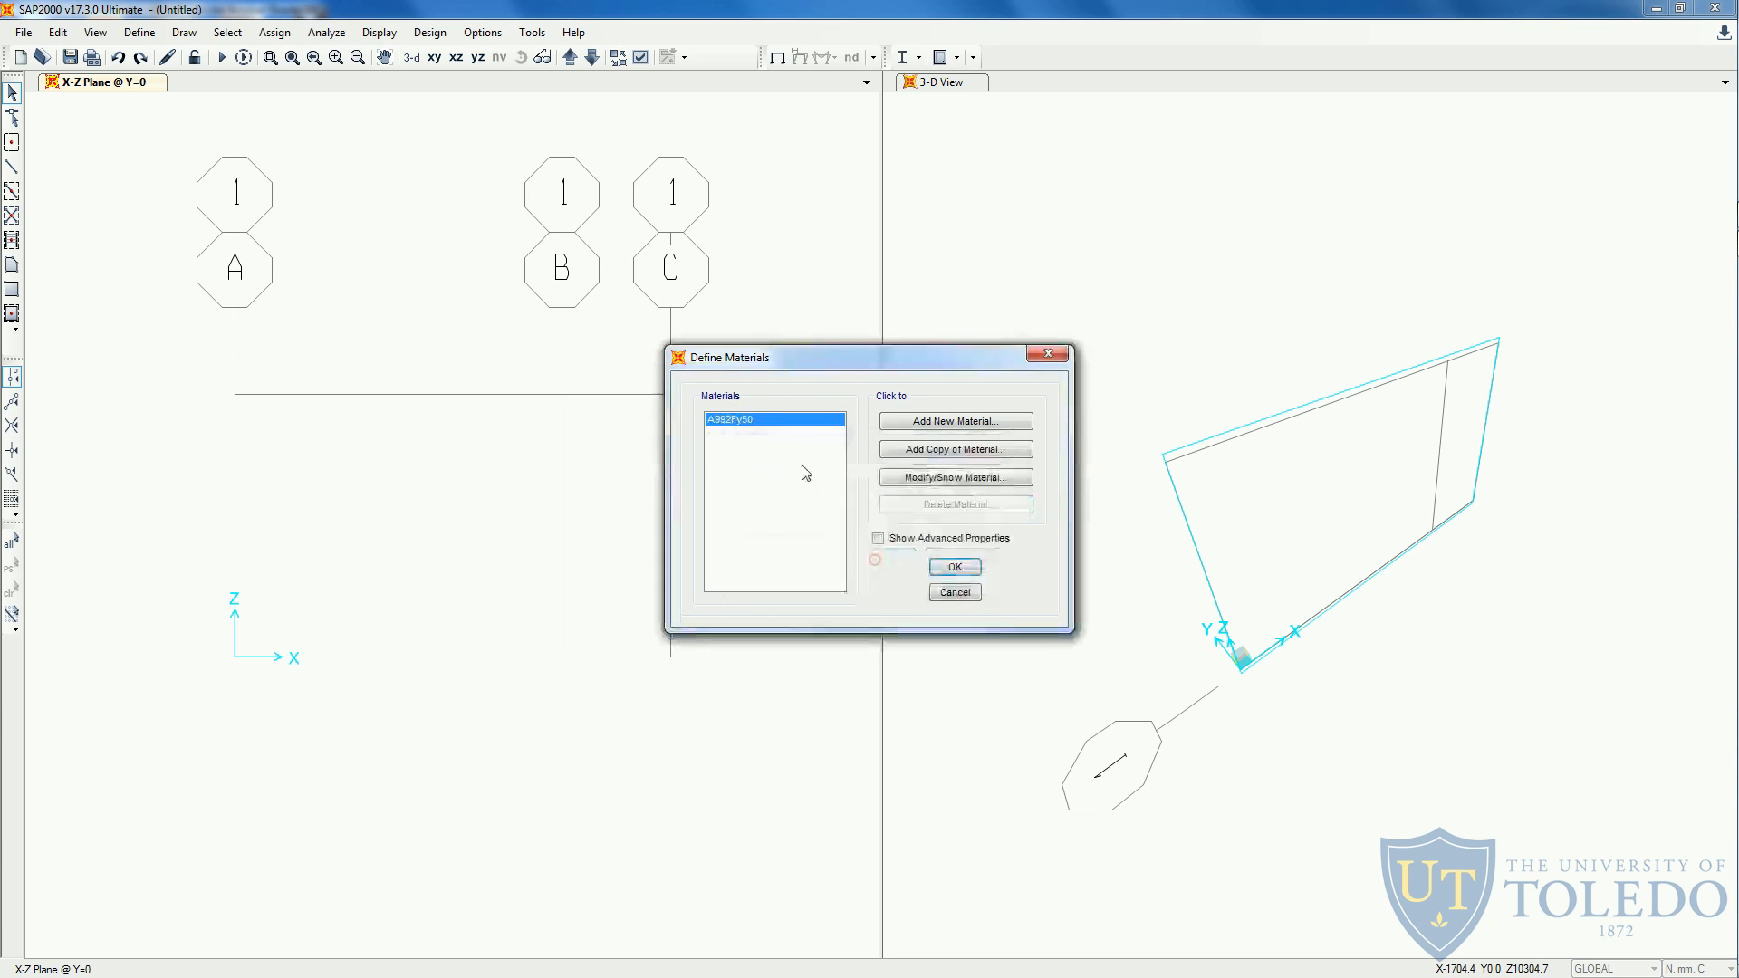
- Rename the A992Fy50 material as Material
{"action": "left_click", "coordinate": [921, 477]}
{"action": "left_click_drag", "start_coordinate": [933, 273], "coordinate": [865, 272]}
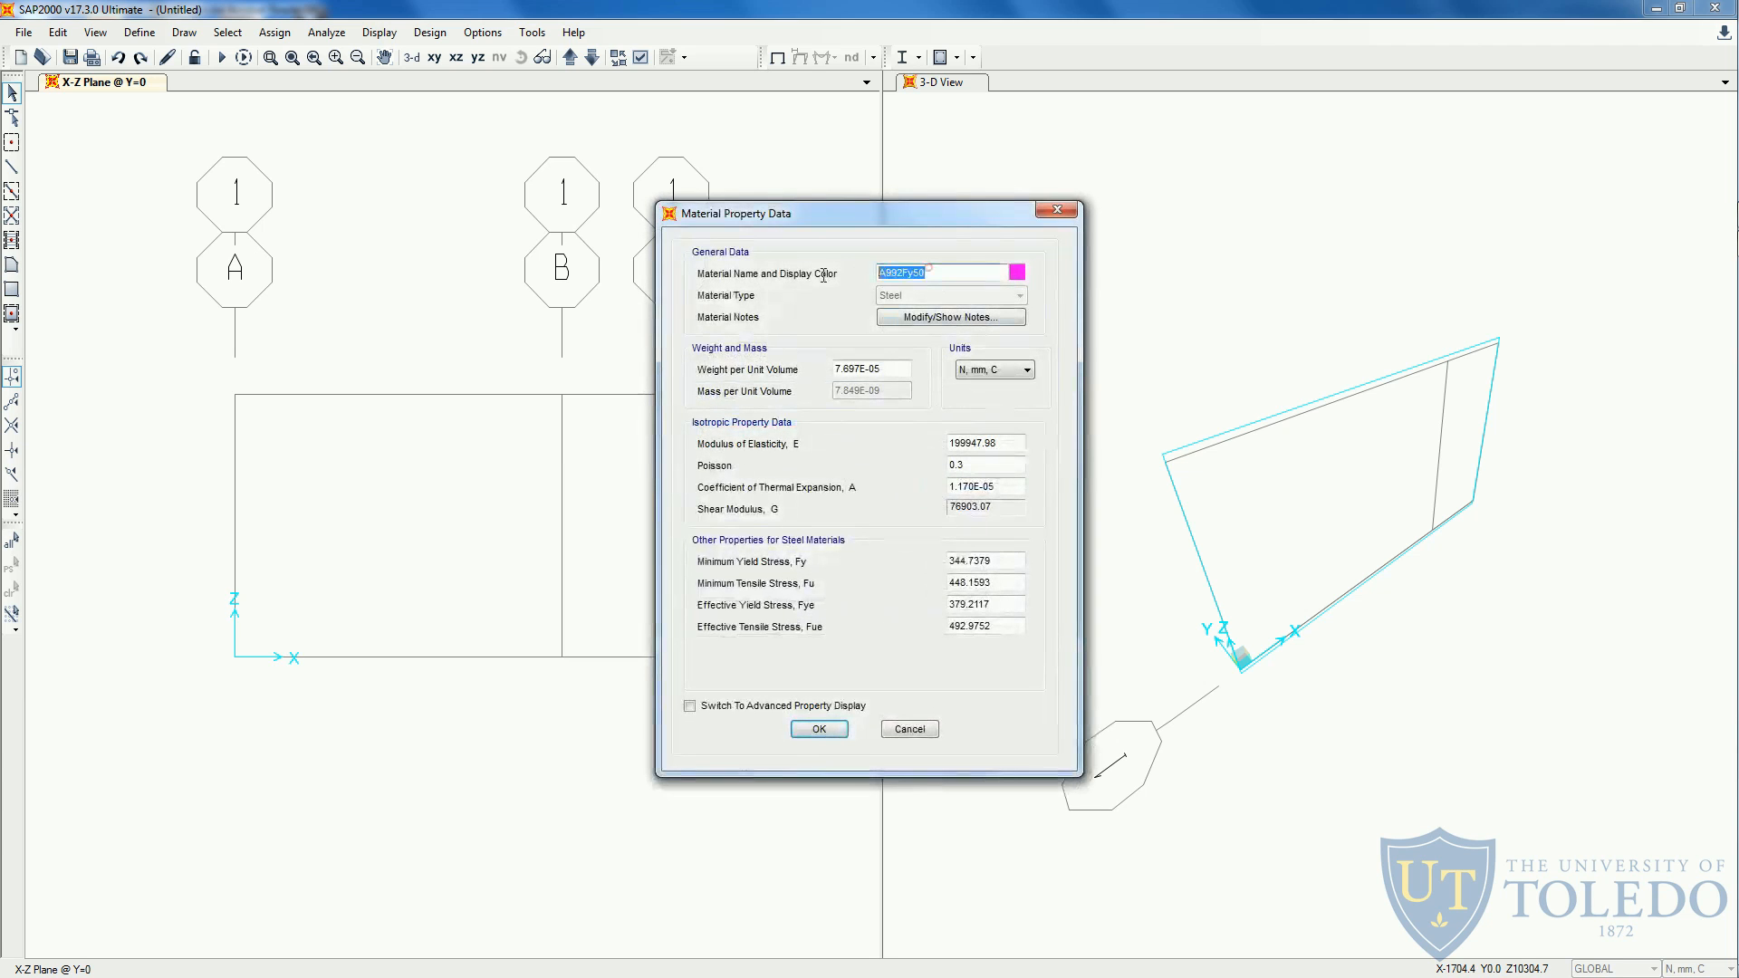
{"action": "type", "text": "S"}
{"action": "key", "text": "BackSpace"}
{"action": "type", "text": "Material"}
- Set the material's modulus of elasticity to 28000 N/mm², following the handout, and accept the material definition
{"action": "double_click", "coordinate": [1010, 445]}
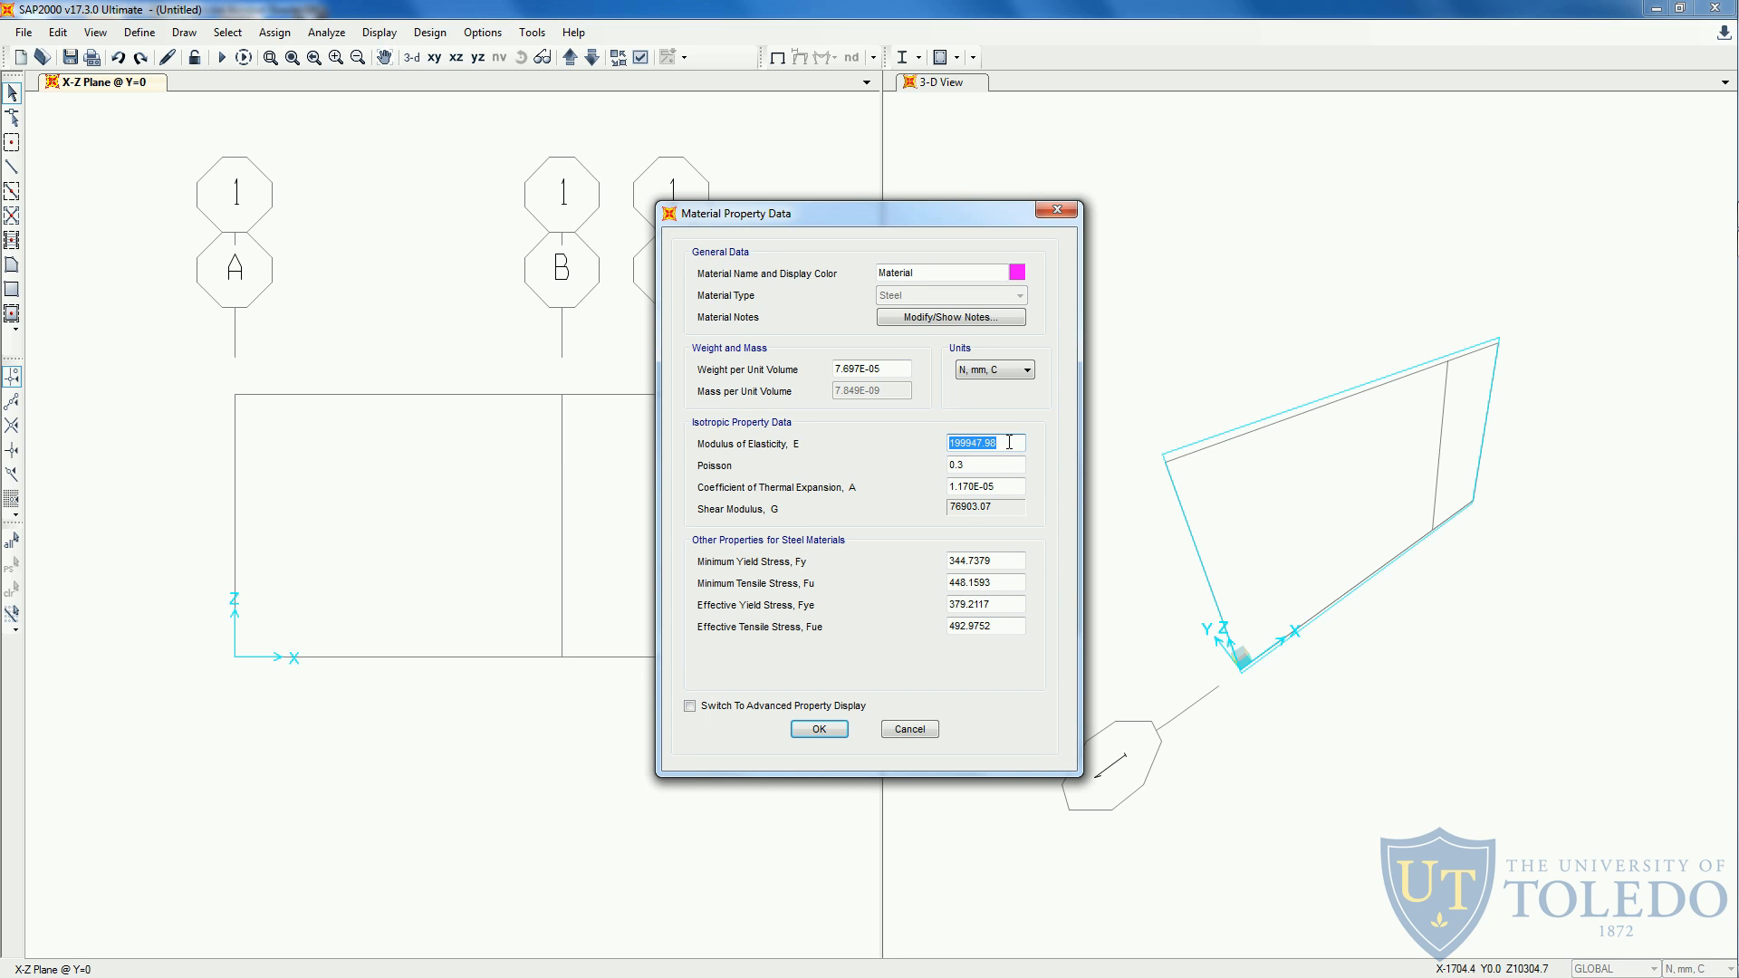
{"action": "key", "text": "alt+Tab"}
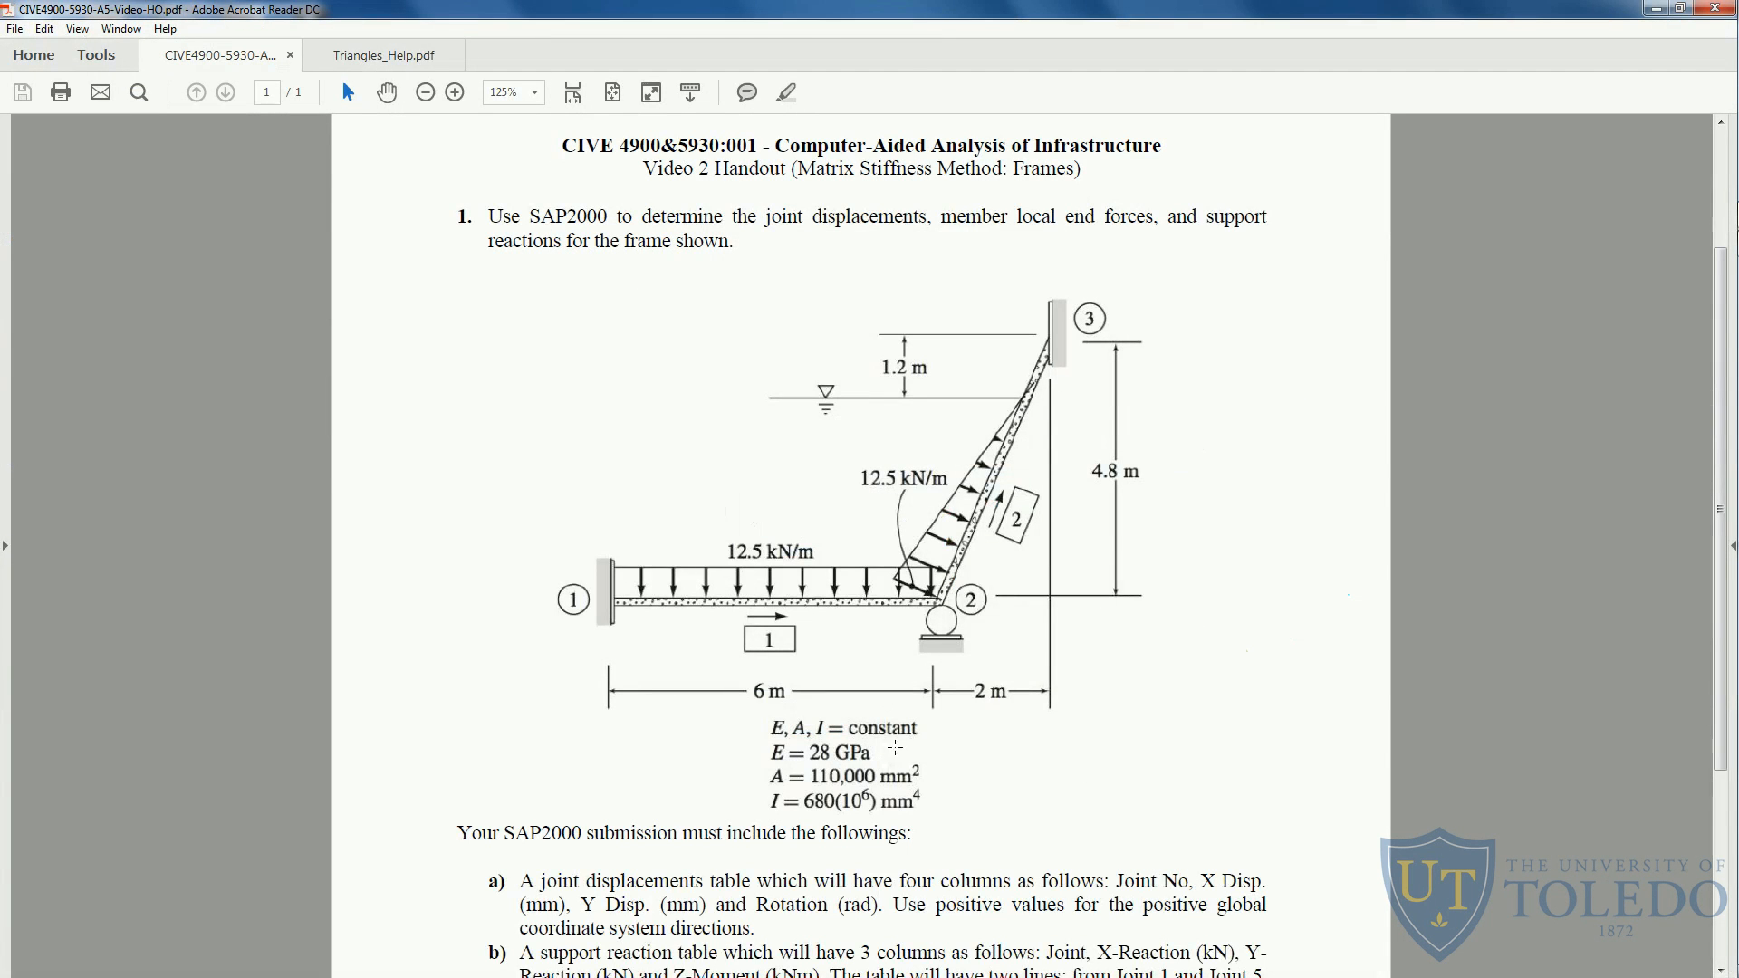
{"action": "key", "text": "alt+Tab"}
{"action": "type", "text": "28"}
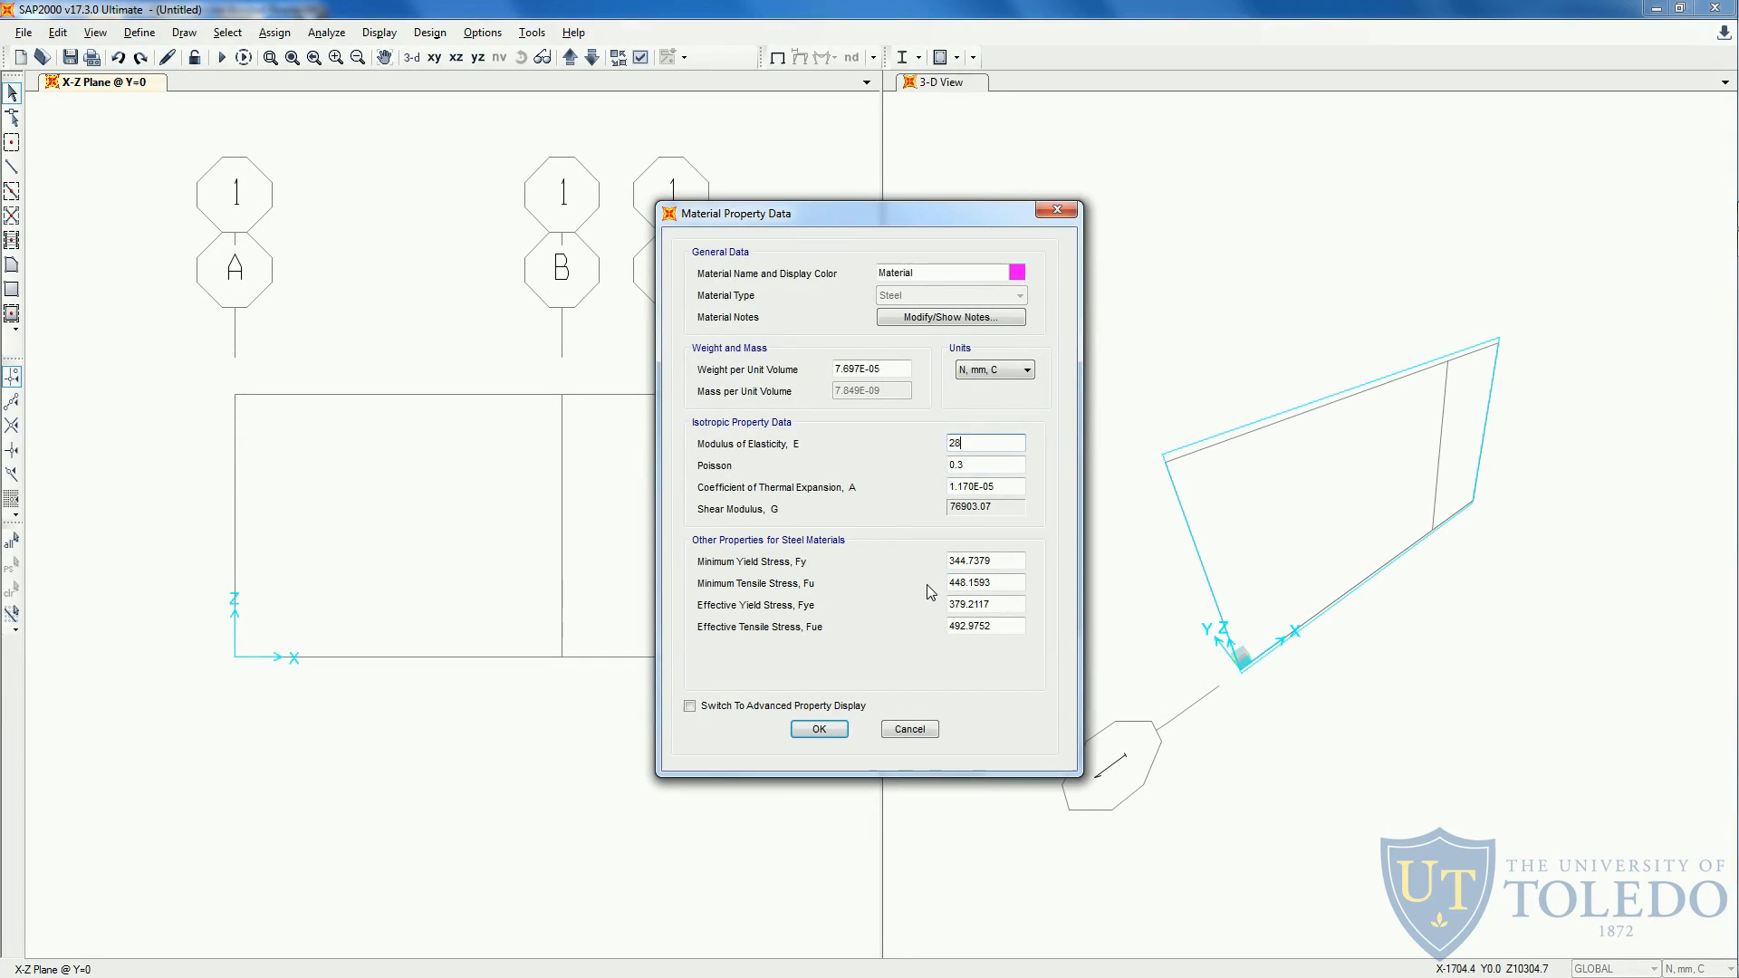
{"action": "type", "text": "000"}
{"action": "left_click", "coordinate": [819, 729]}
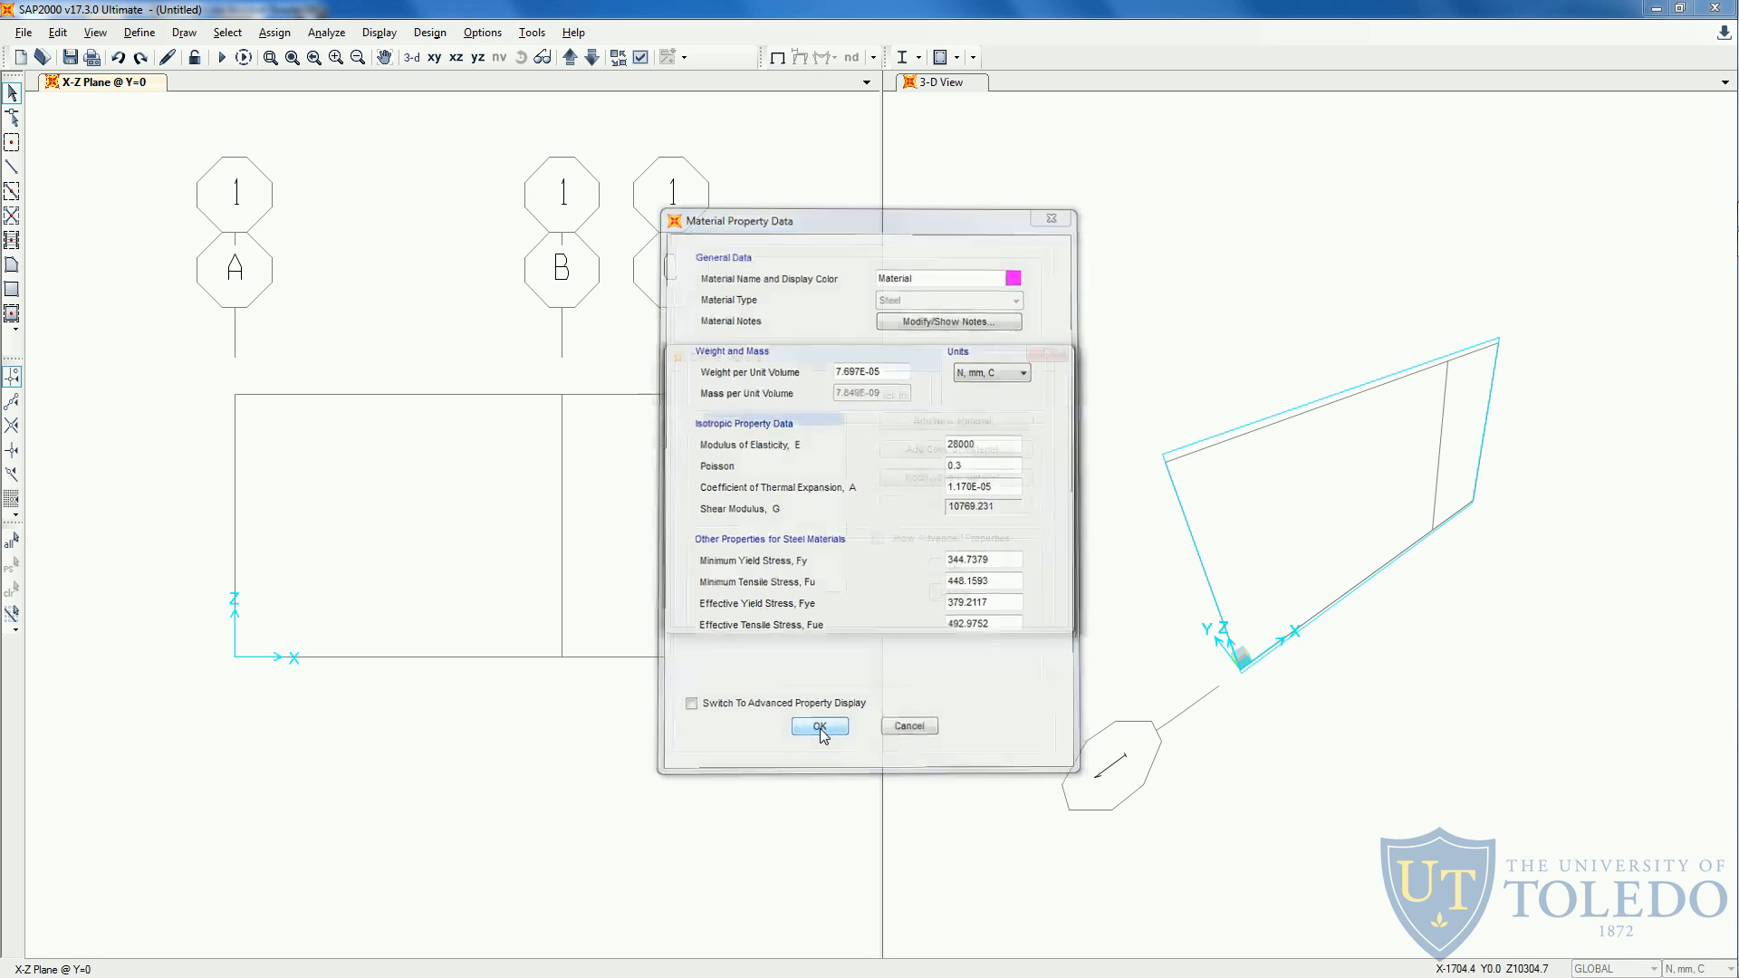
{"action": "left_click", "coordinate": [945, 573]}
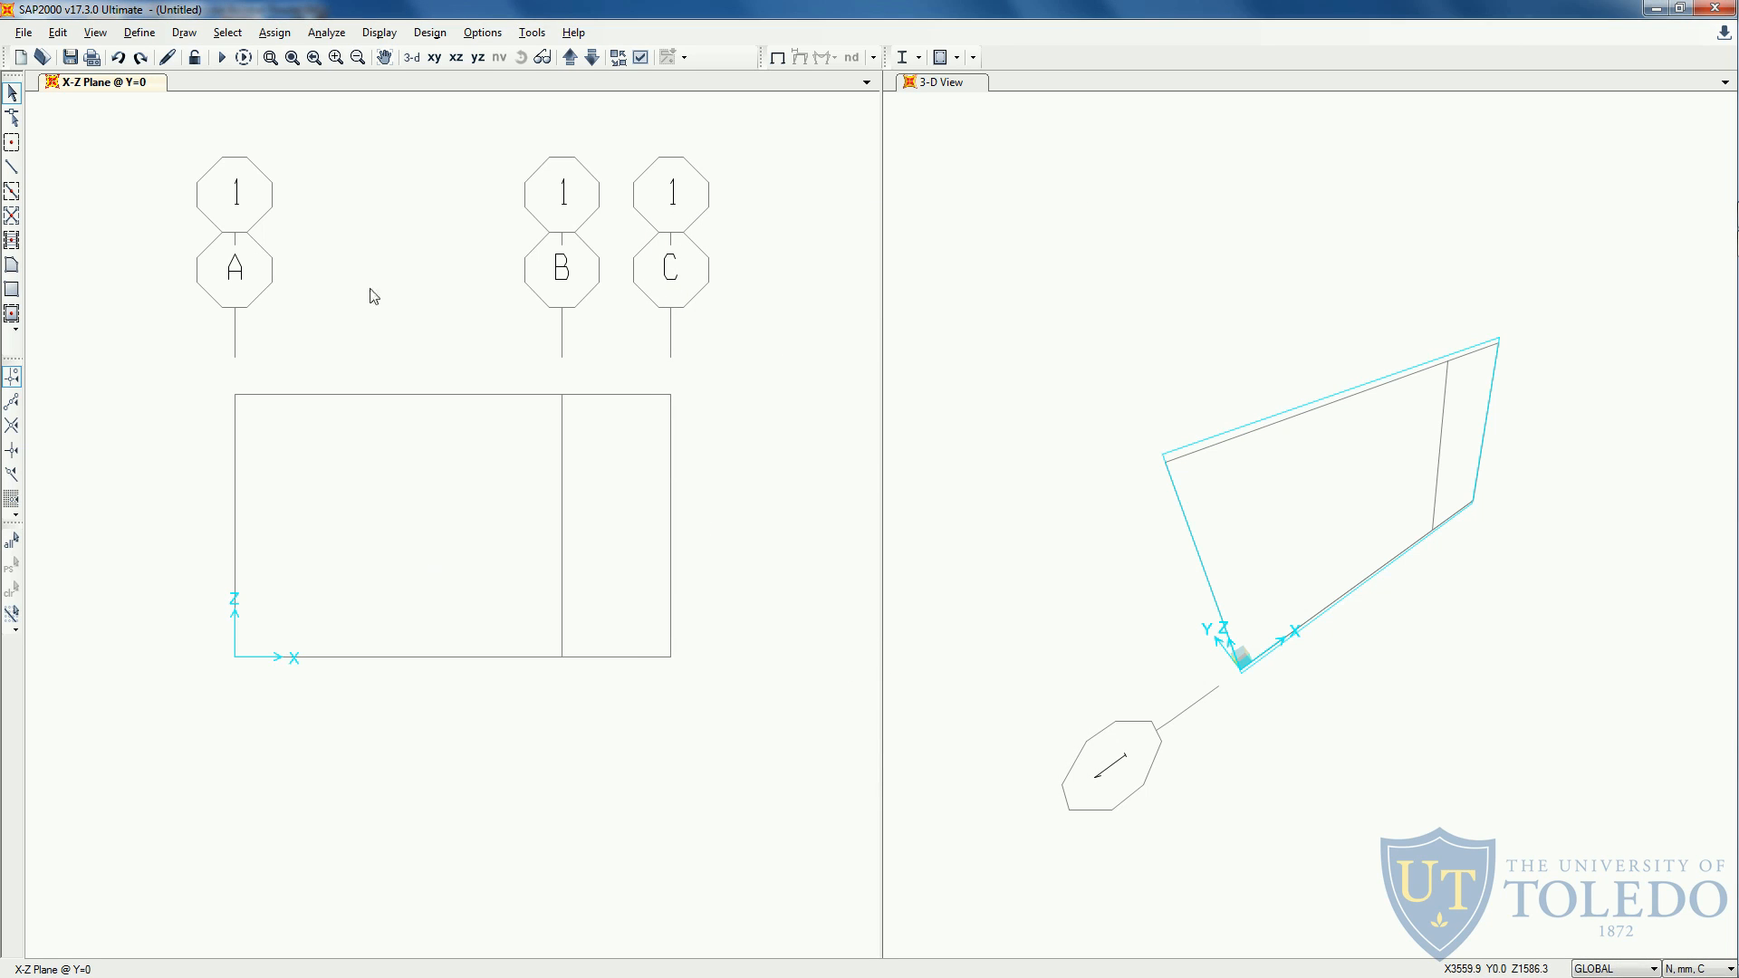
- Add a new frame section property of type Other based on Section Designer
{"action": "left_click", "coordinate": [139, 33]}
{"action": "mouse_move", "coordinate": [197, 87]}
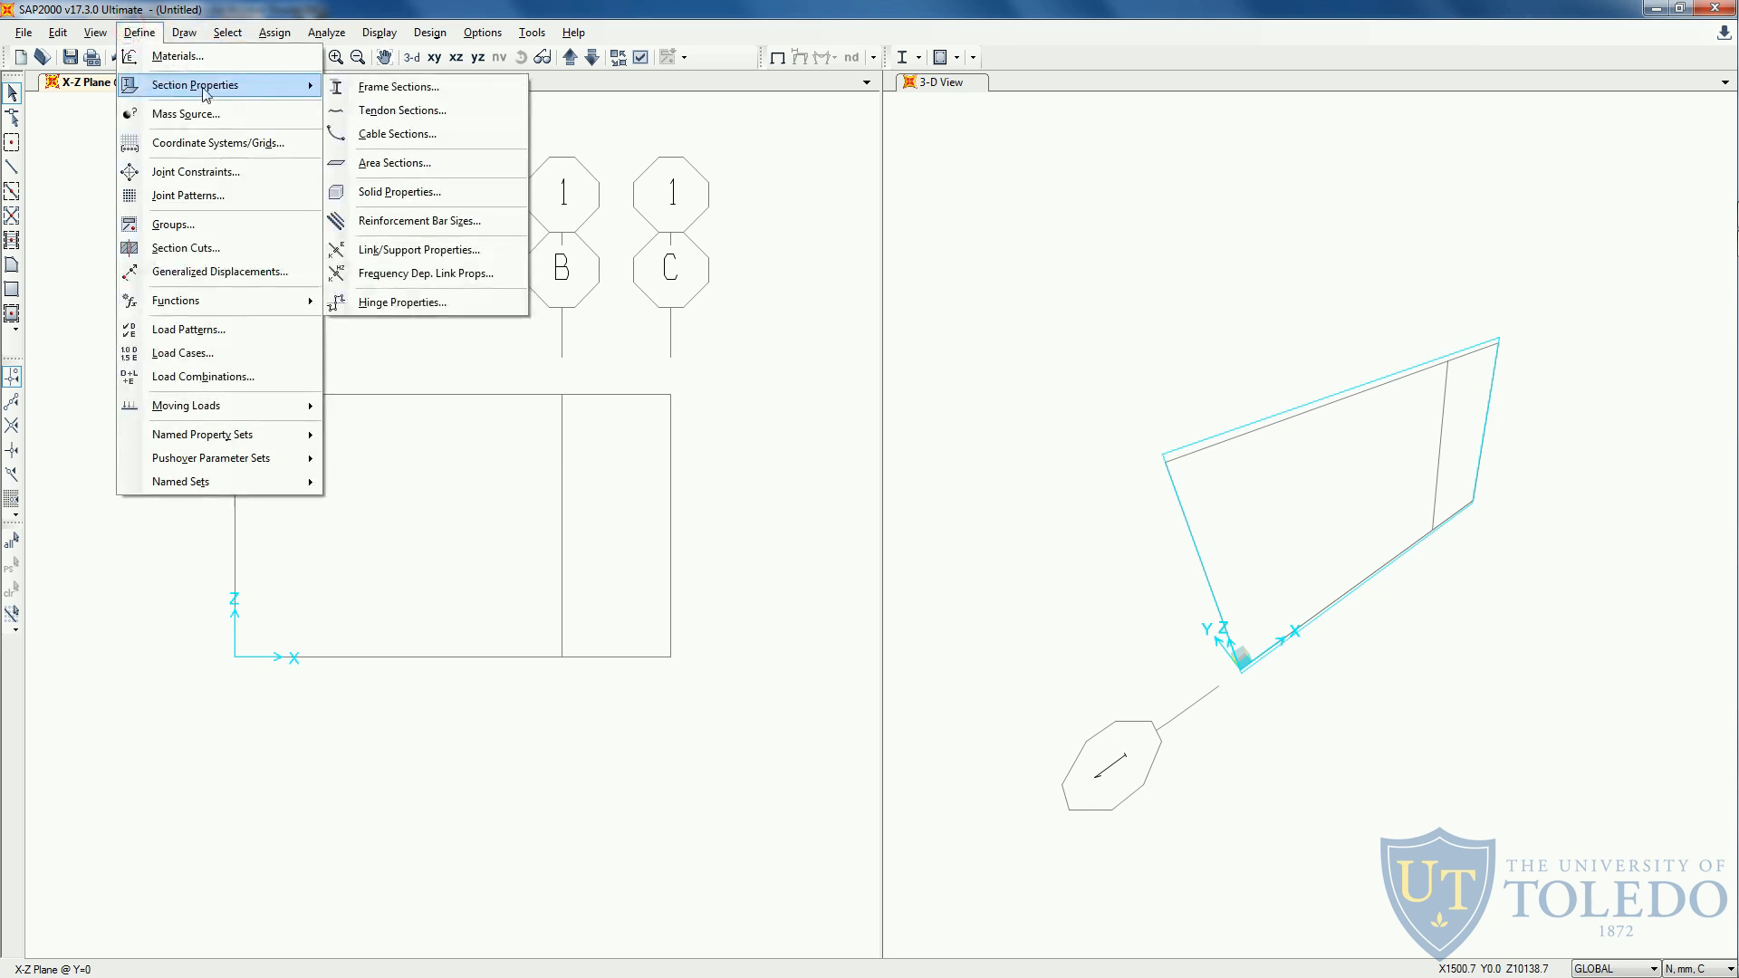
{"action": "left_click", "coordinate": [390, 88]}
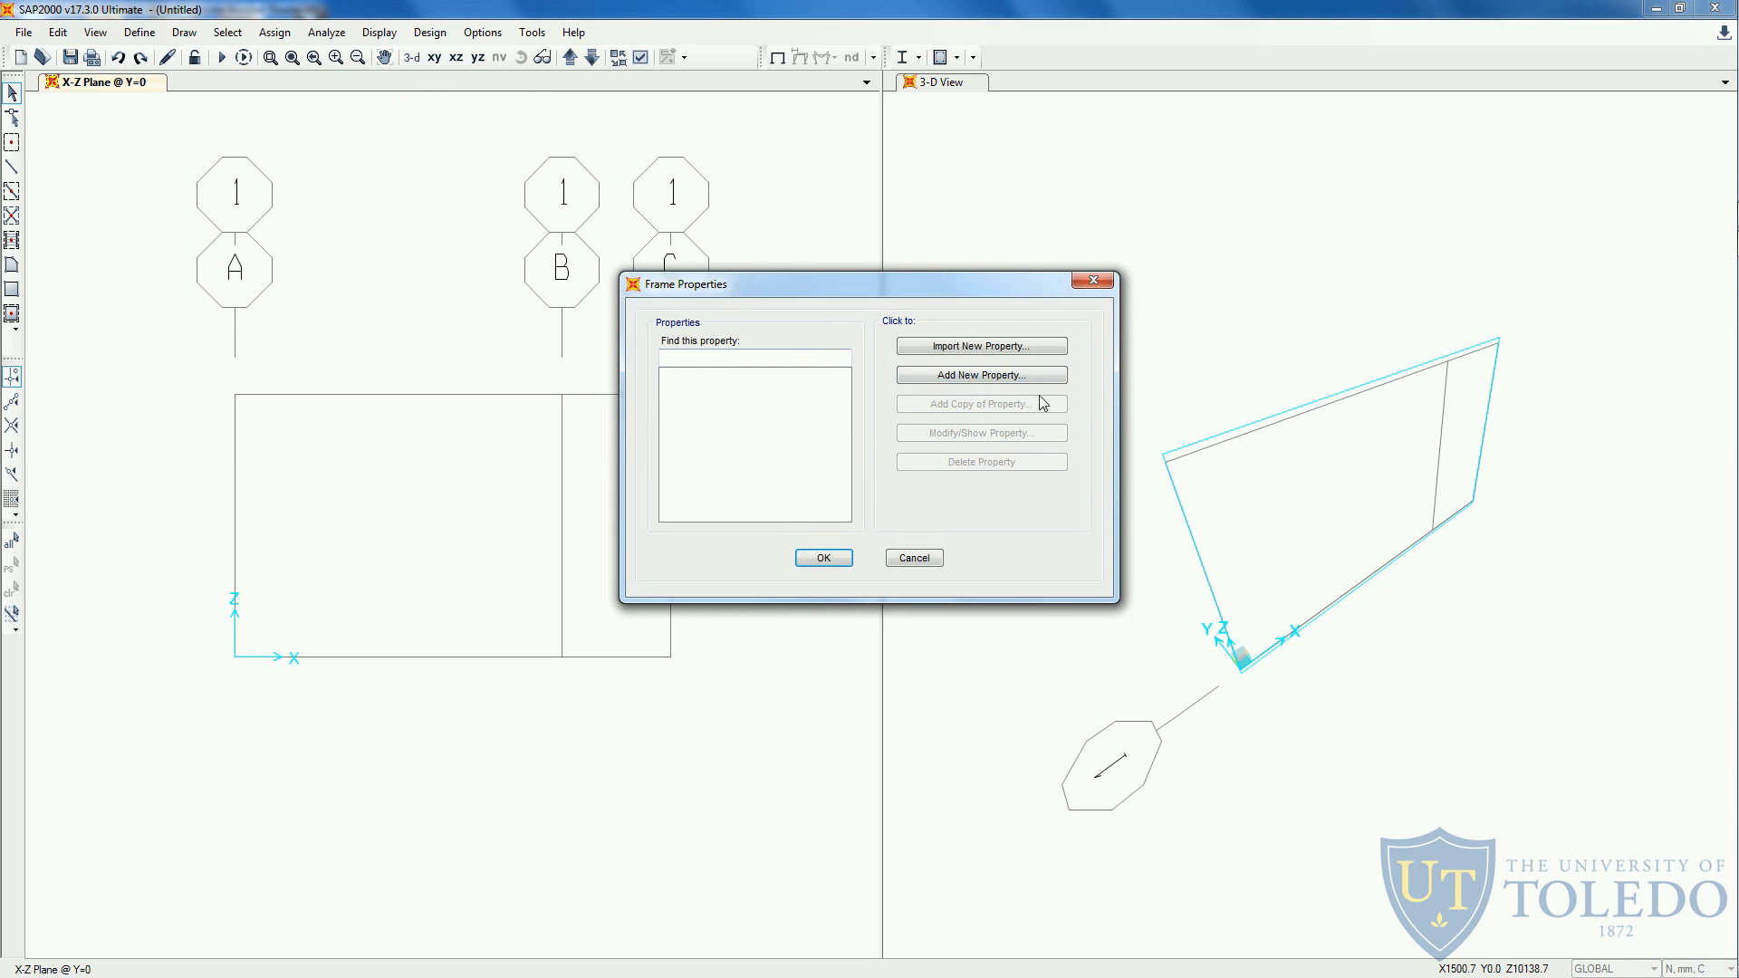
{"action": "left_click", "coordinate": [996, 387]}
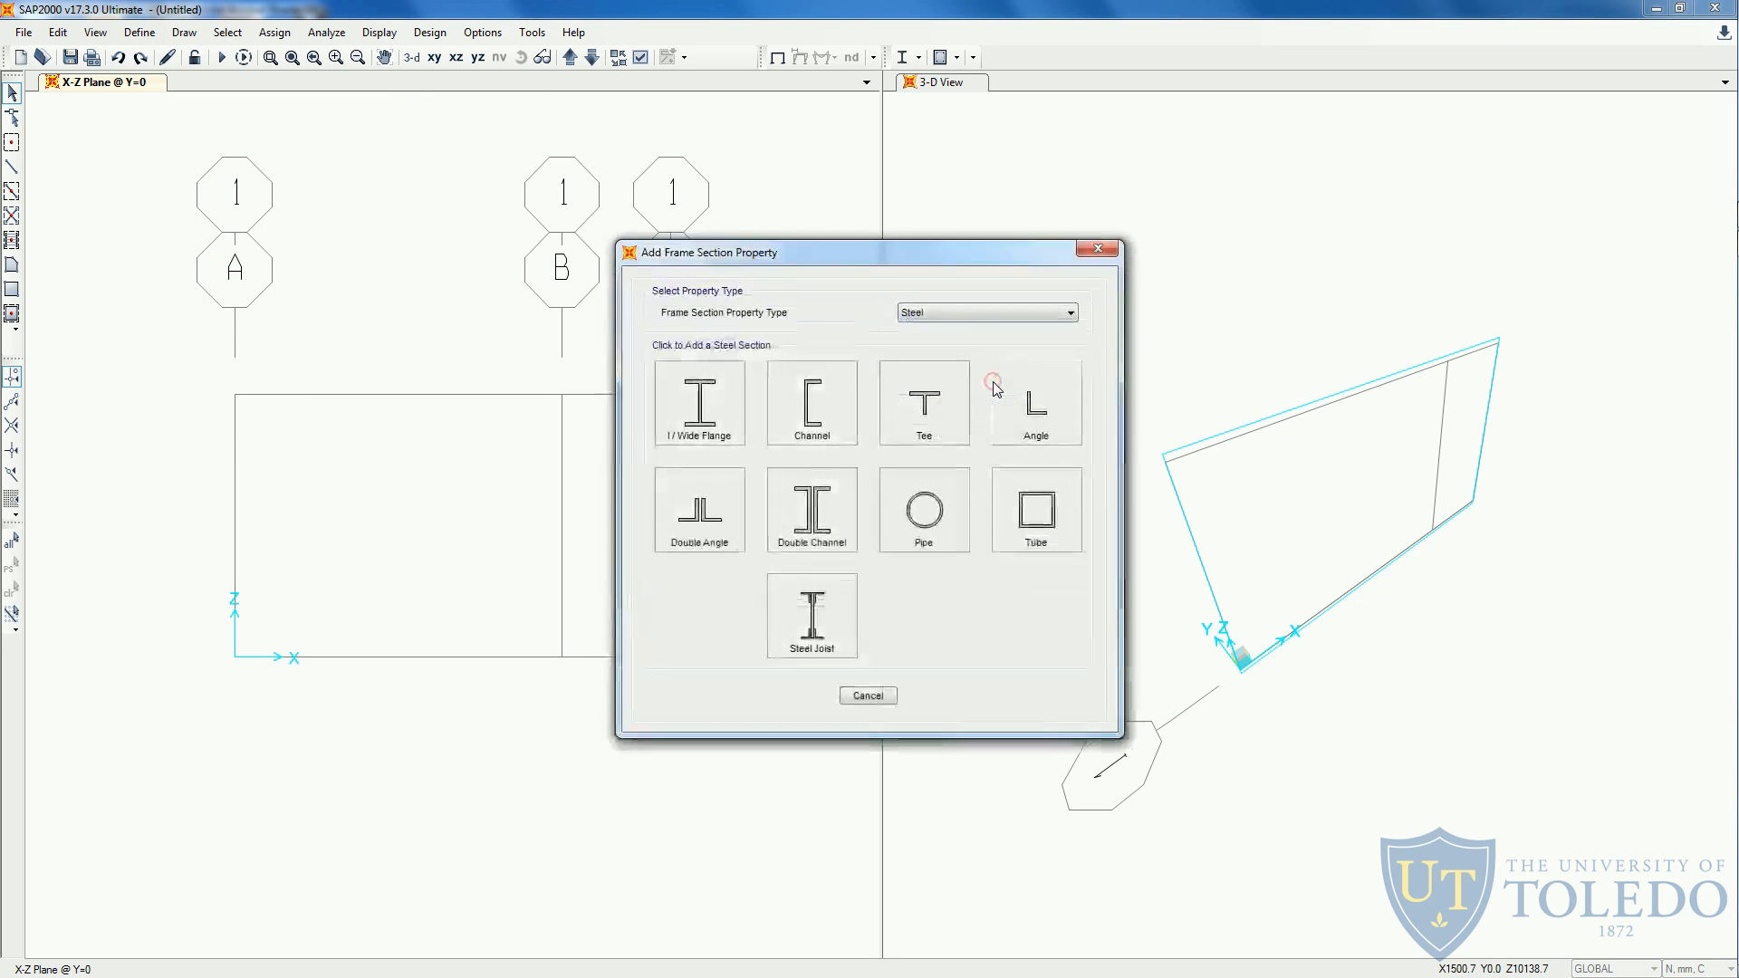
{"action": "left_click", "coordinate": [976, 314]}
{"action": "left_click", "coordinate": [917, 391]}
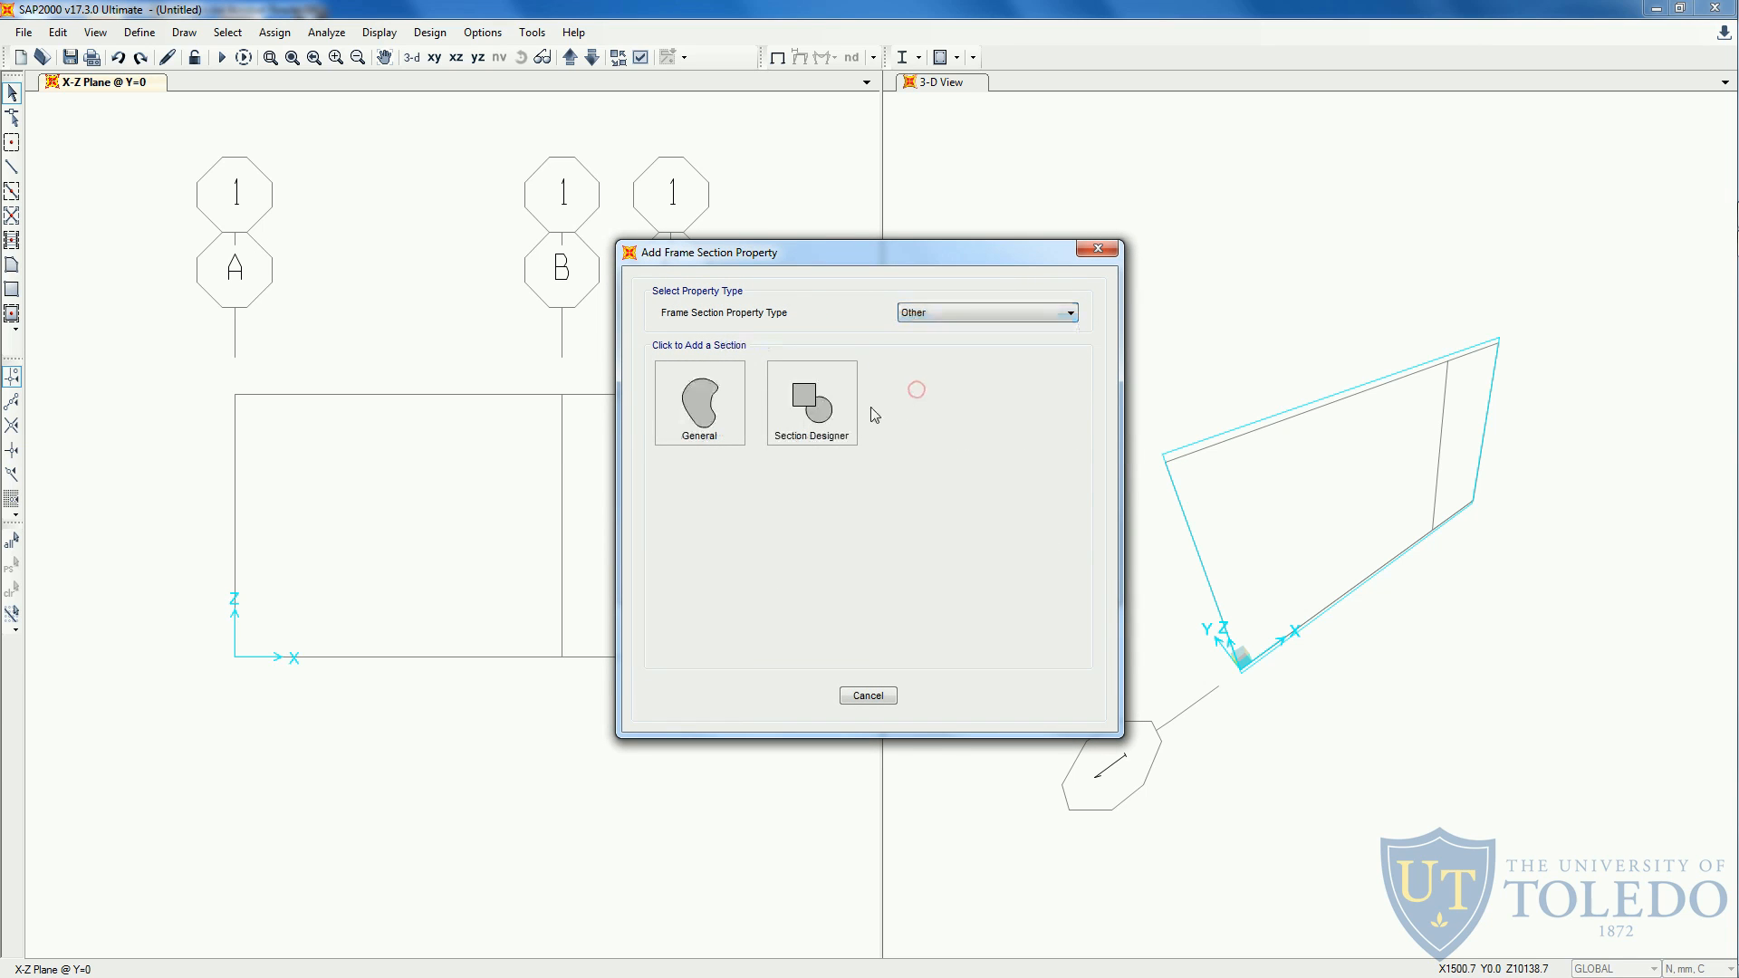
{"action": "left_click", "coordinate": [827, 410]}
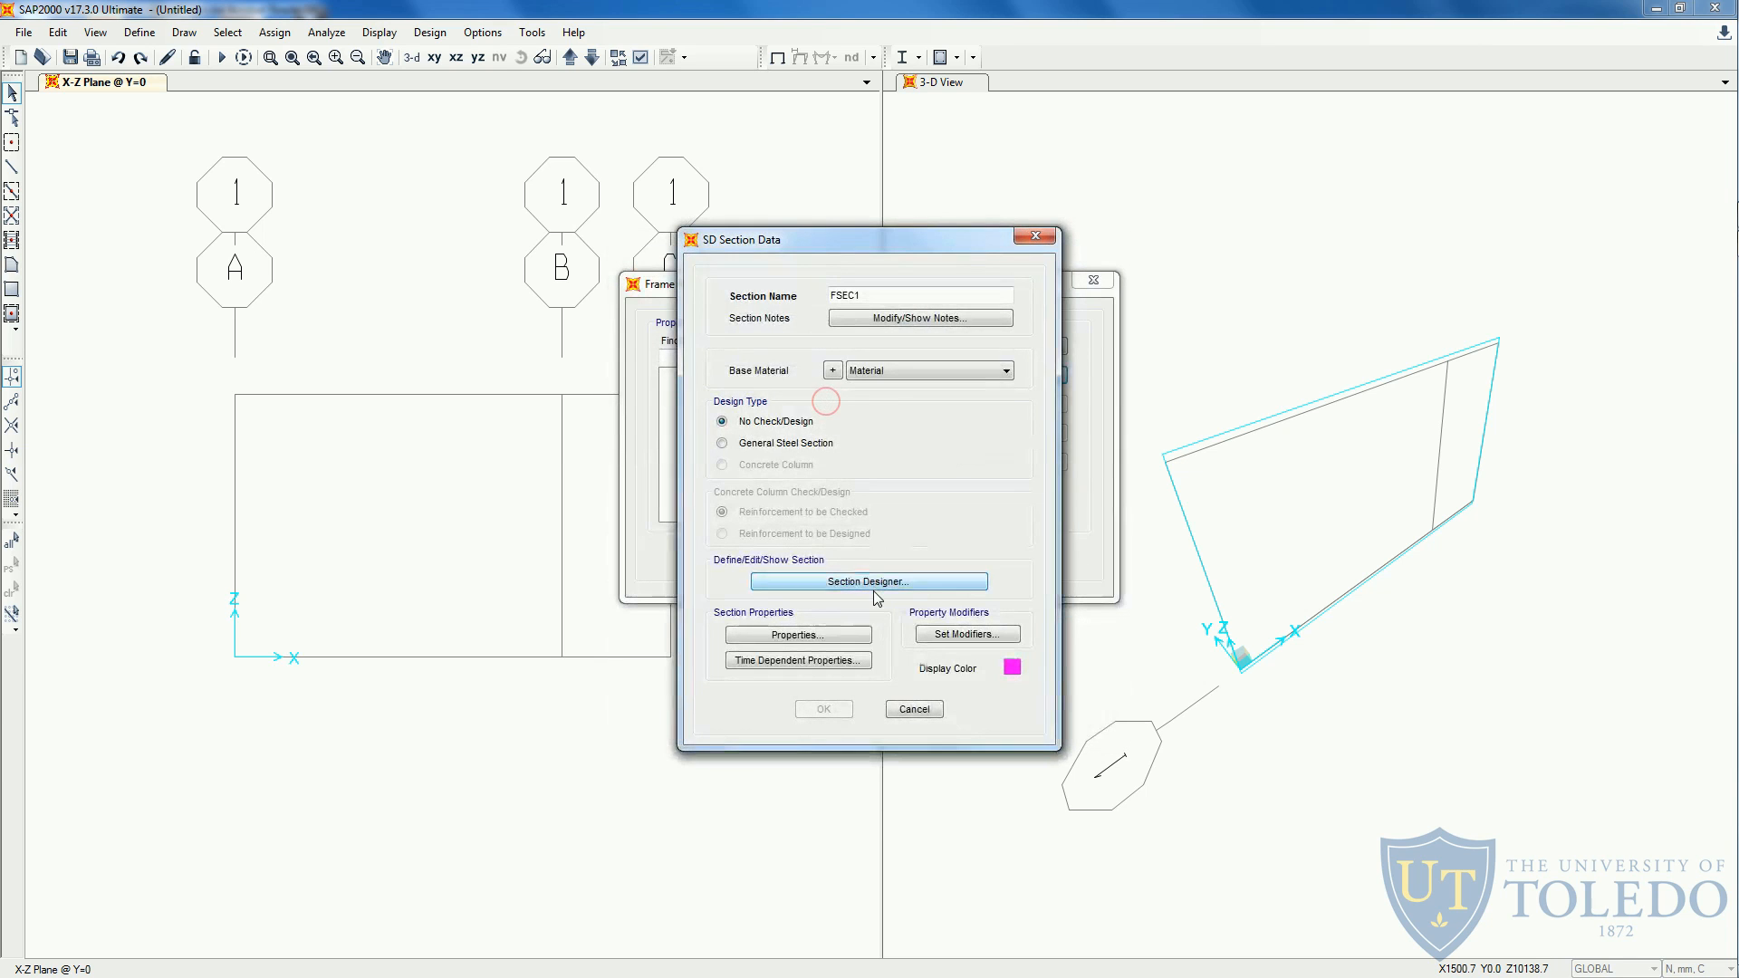
- Name the frame section Section, use Material as its base material and open its shape in Section Designer
{"action": "double_click", "coordinate": [838, 296]}
{"action": "type", "text": "Section"}
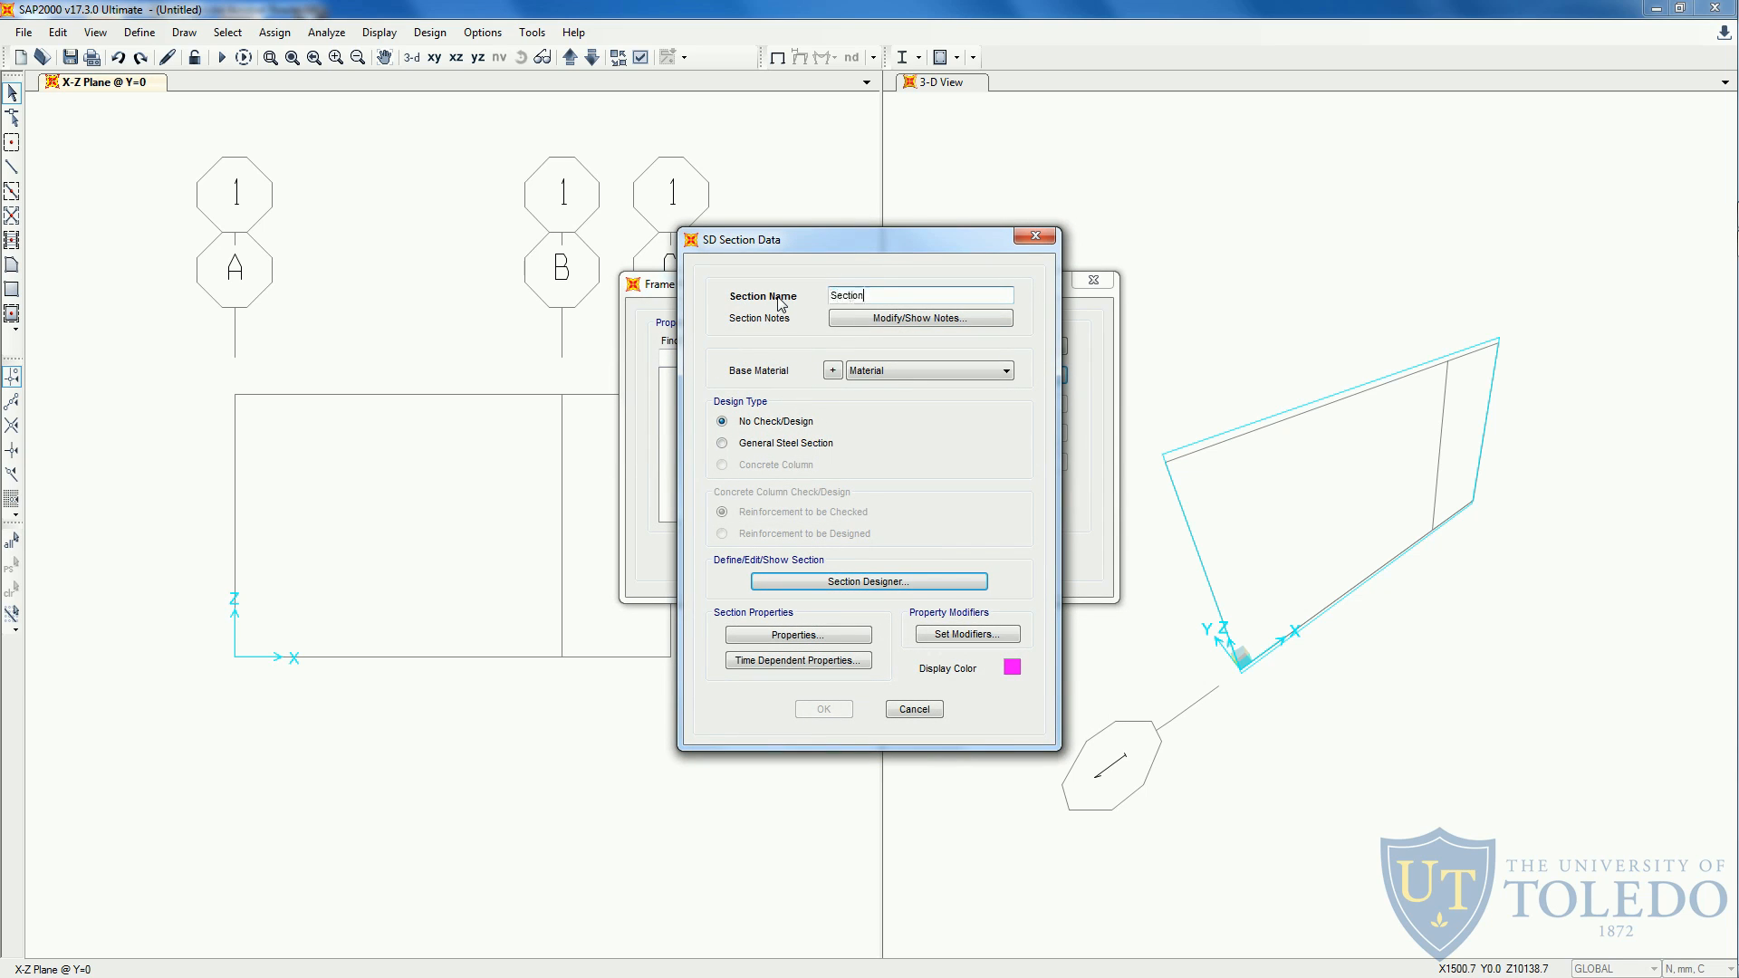
{"action": "left_click", "coordinate": [869, 373]}
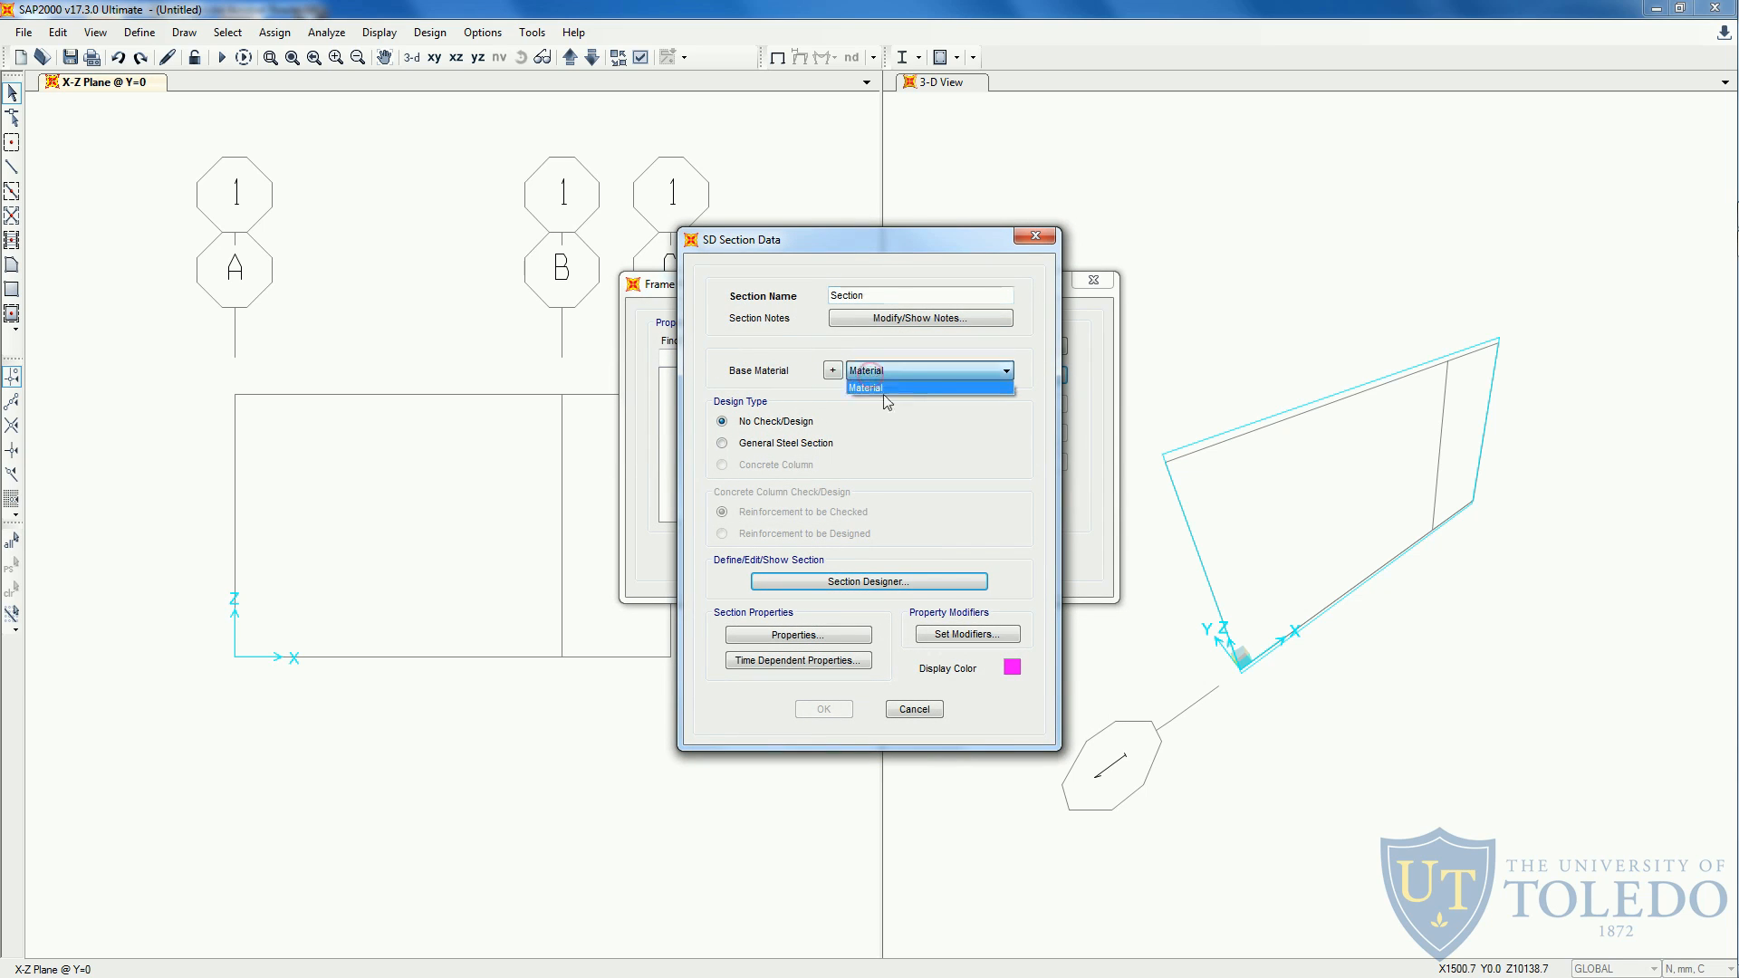
{"action": "left_click", "coordinate": [900, 389]}
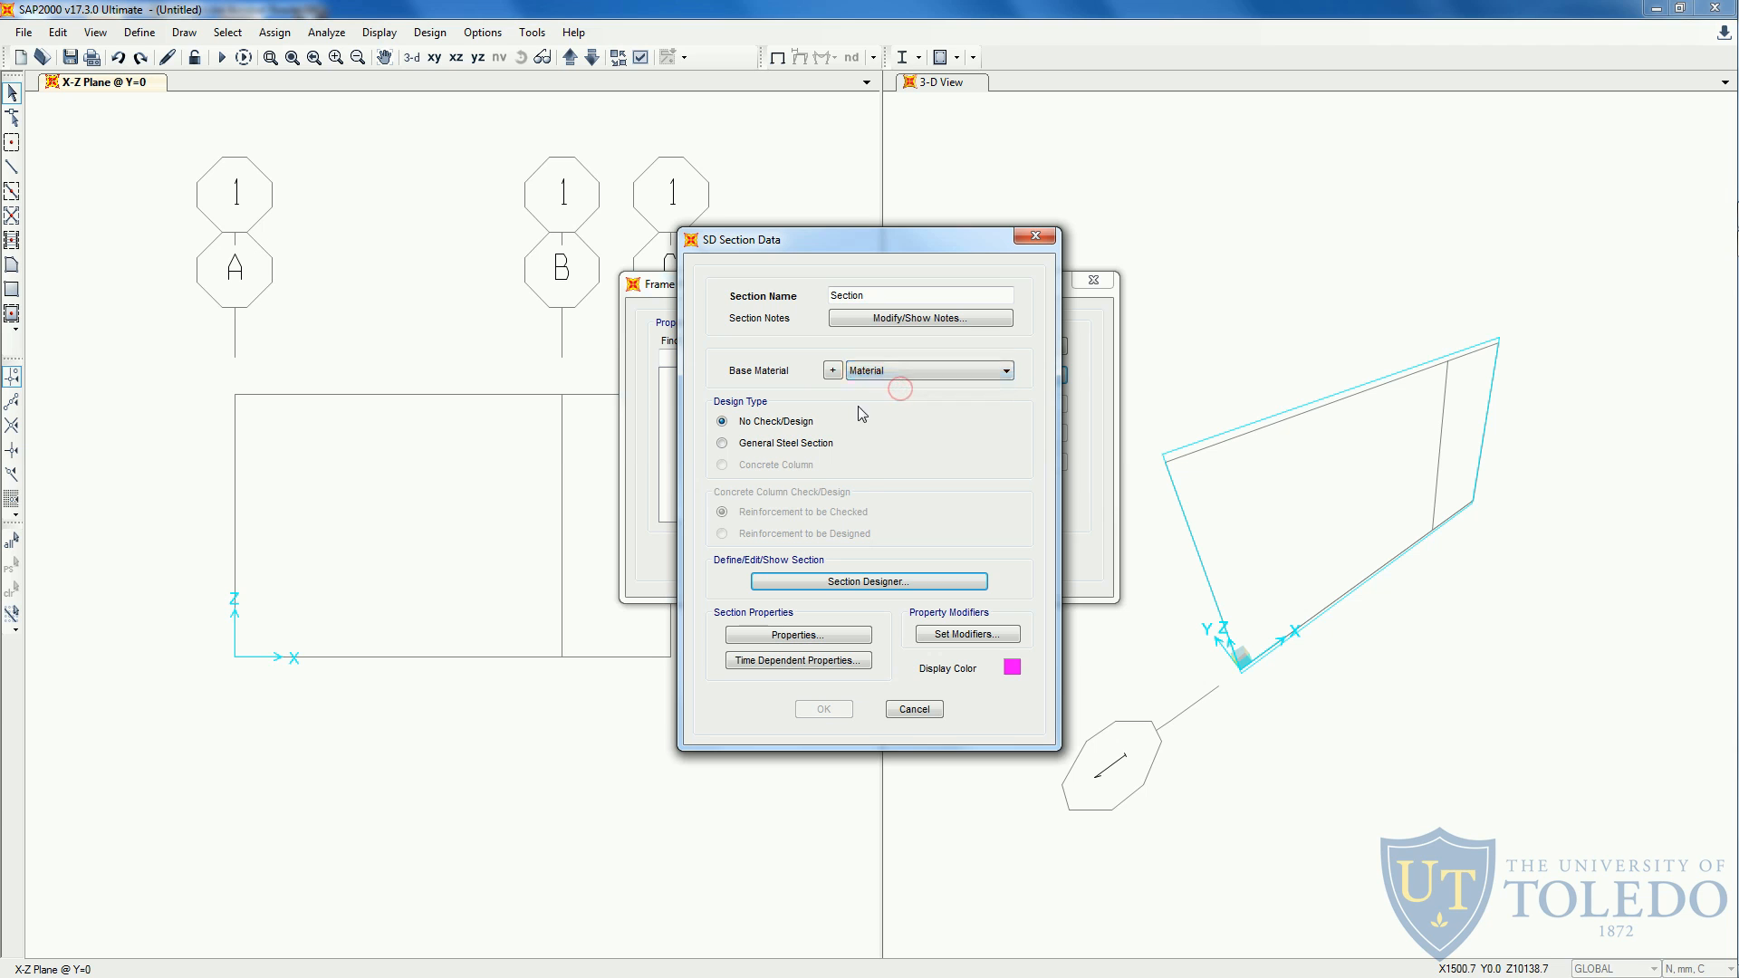
{"action": "left_click", "coordinate": [855, 583]}
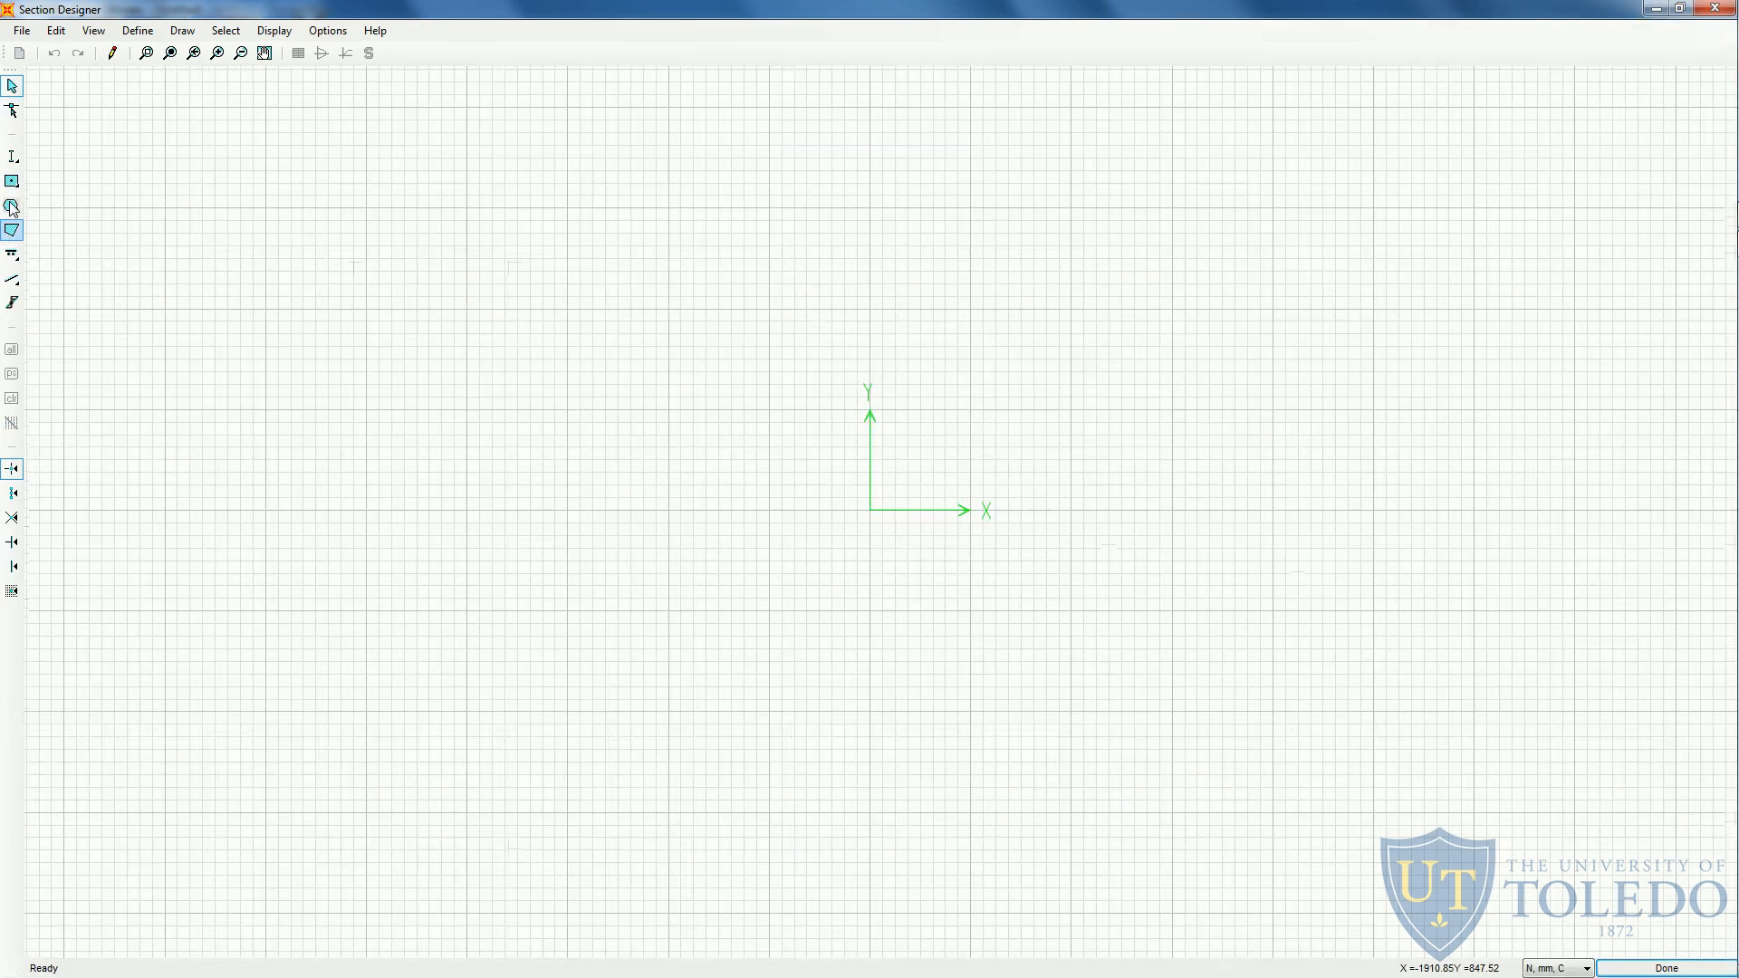
- Draw a solid rectangle centred on the section's origin
{"action": "left_click", "coordinate": [11, 183]}
{"action": "left_click", "coordinate": [34, 185]}
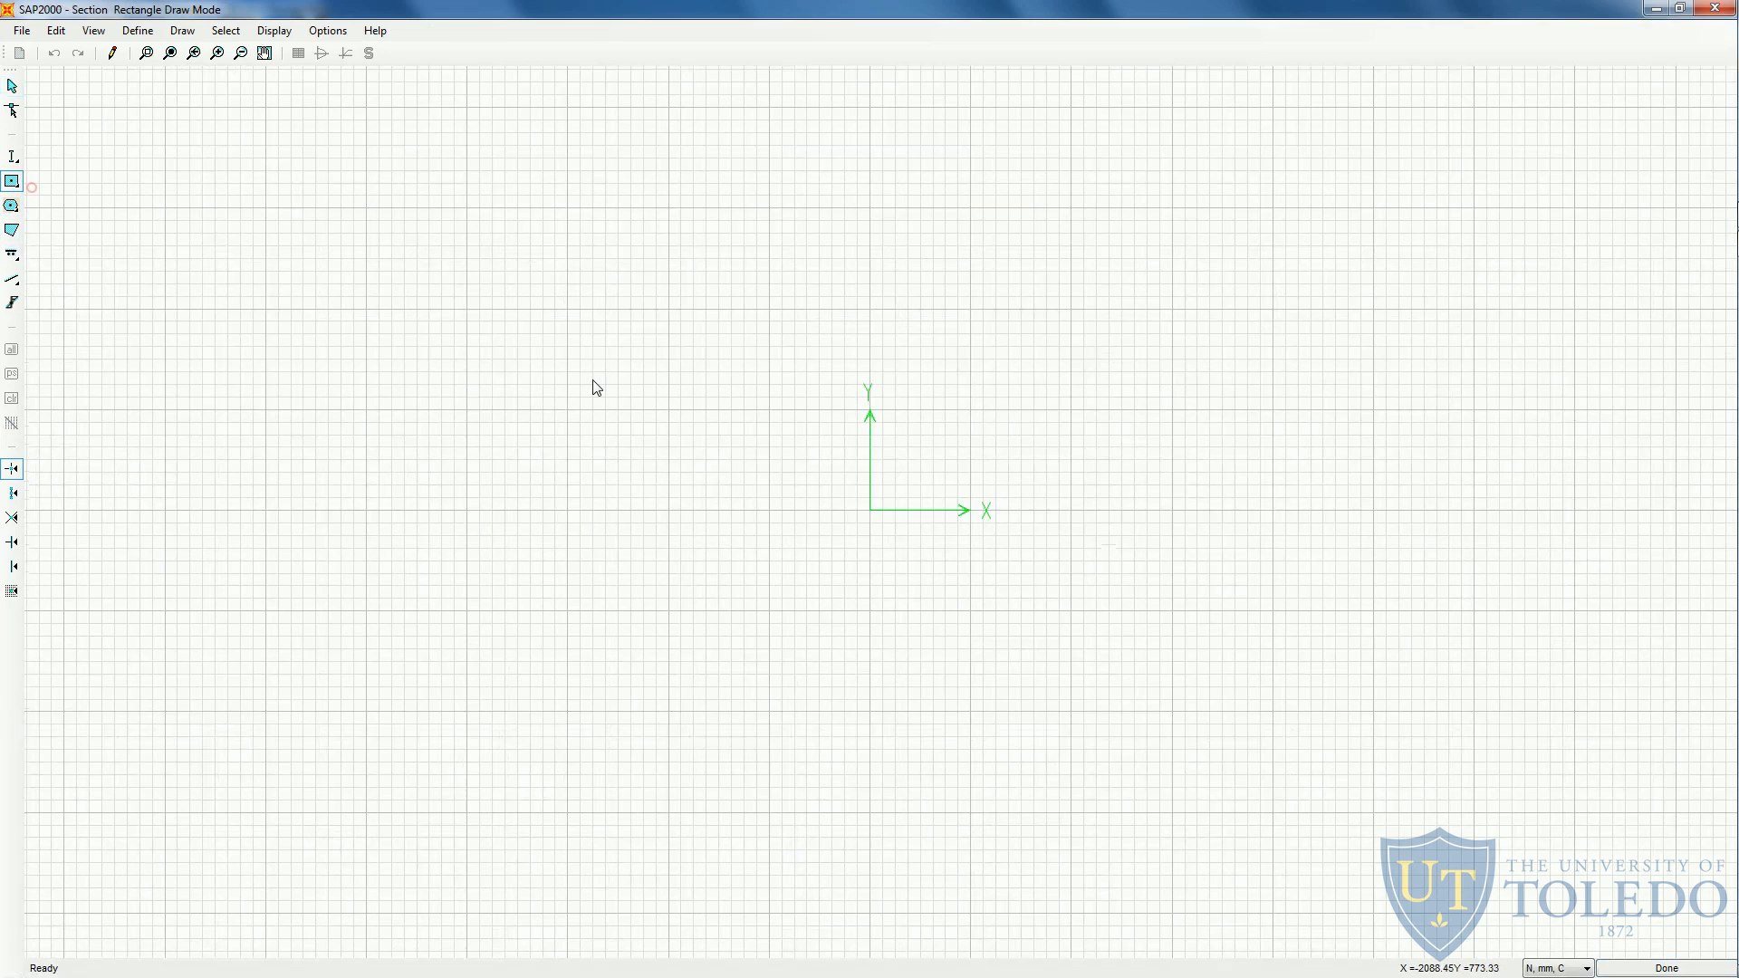
{"action": "left_click", "coordinate": [870, 512]}
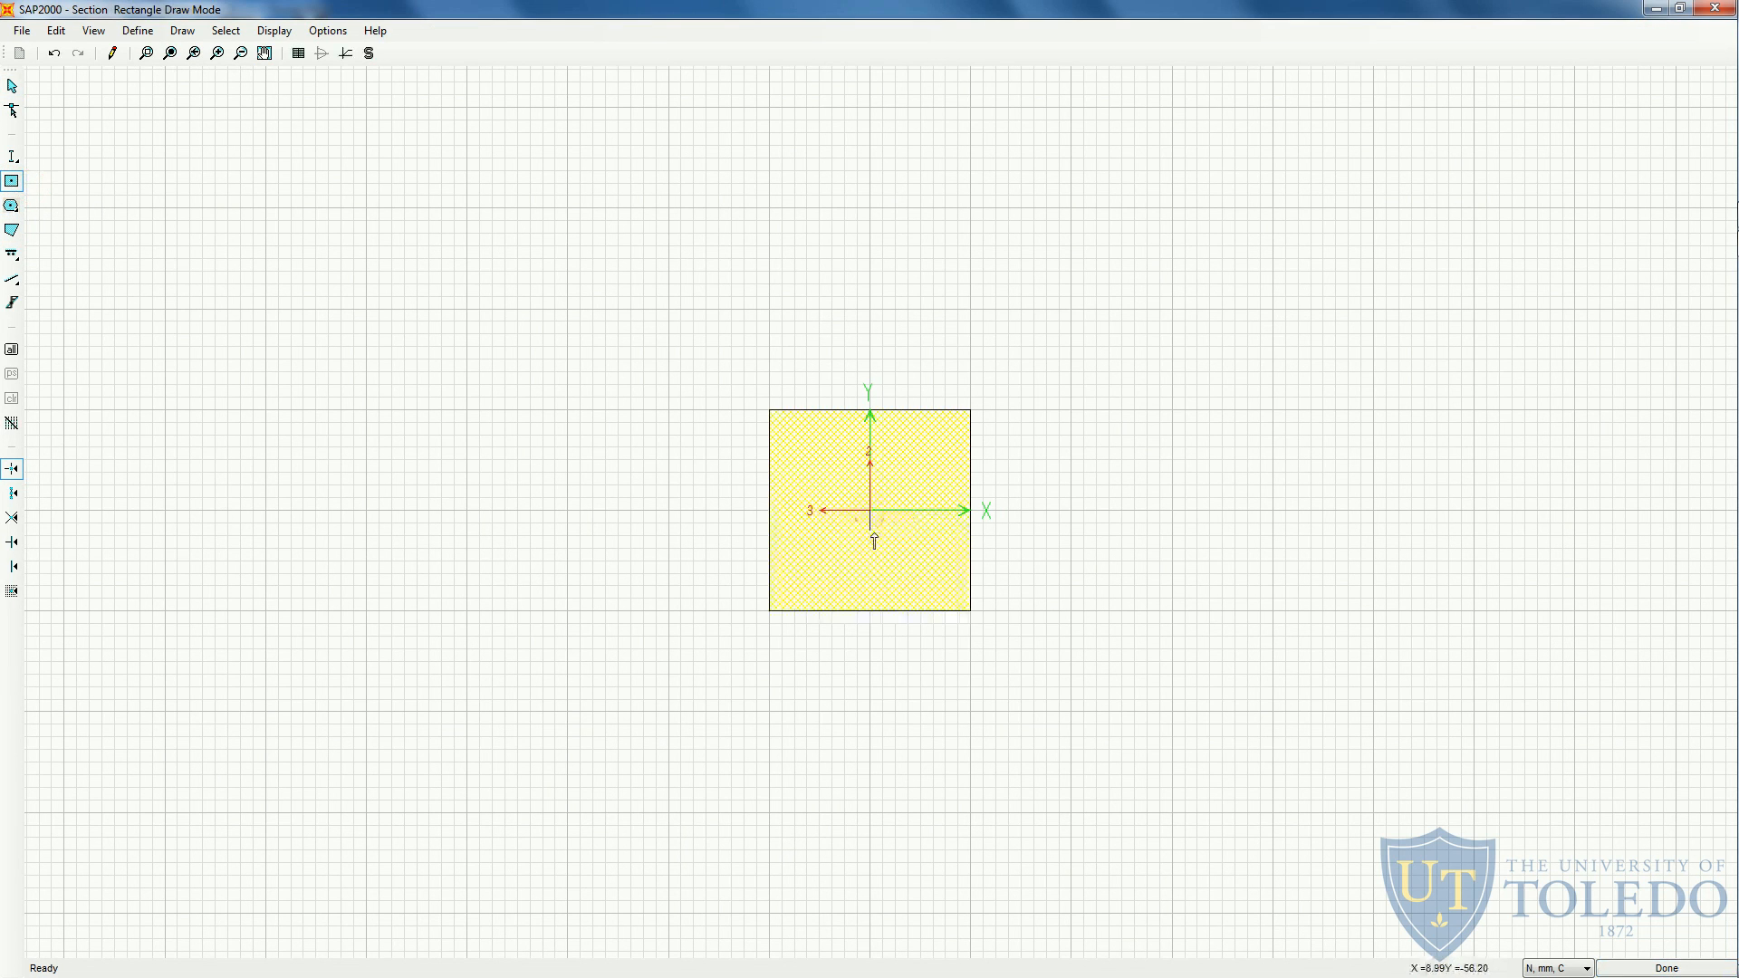
{"action": "key", "text": "Escape"}
- Set the solid rectangle's height and width to 331.66 mm, based on the handout's area of 110,000 mm²
{"action": "key", "text": "alt+Tab"}
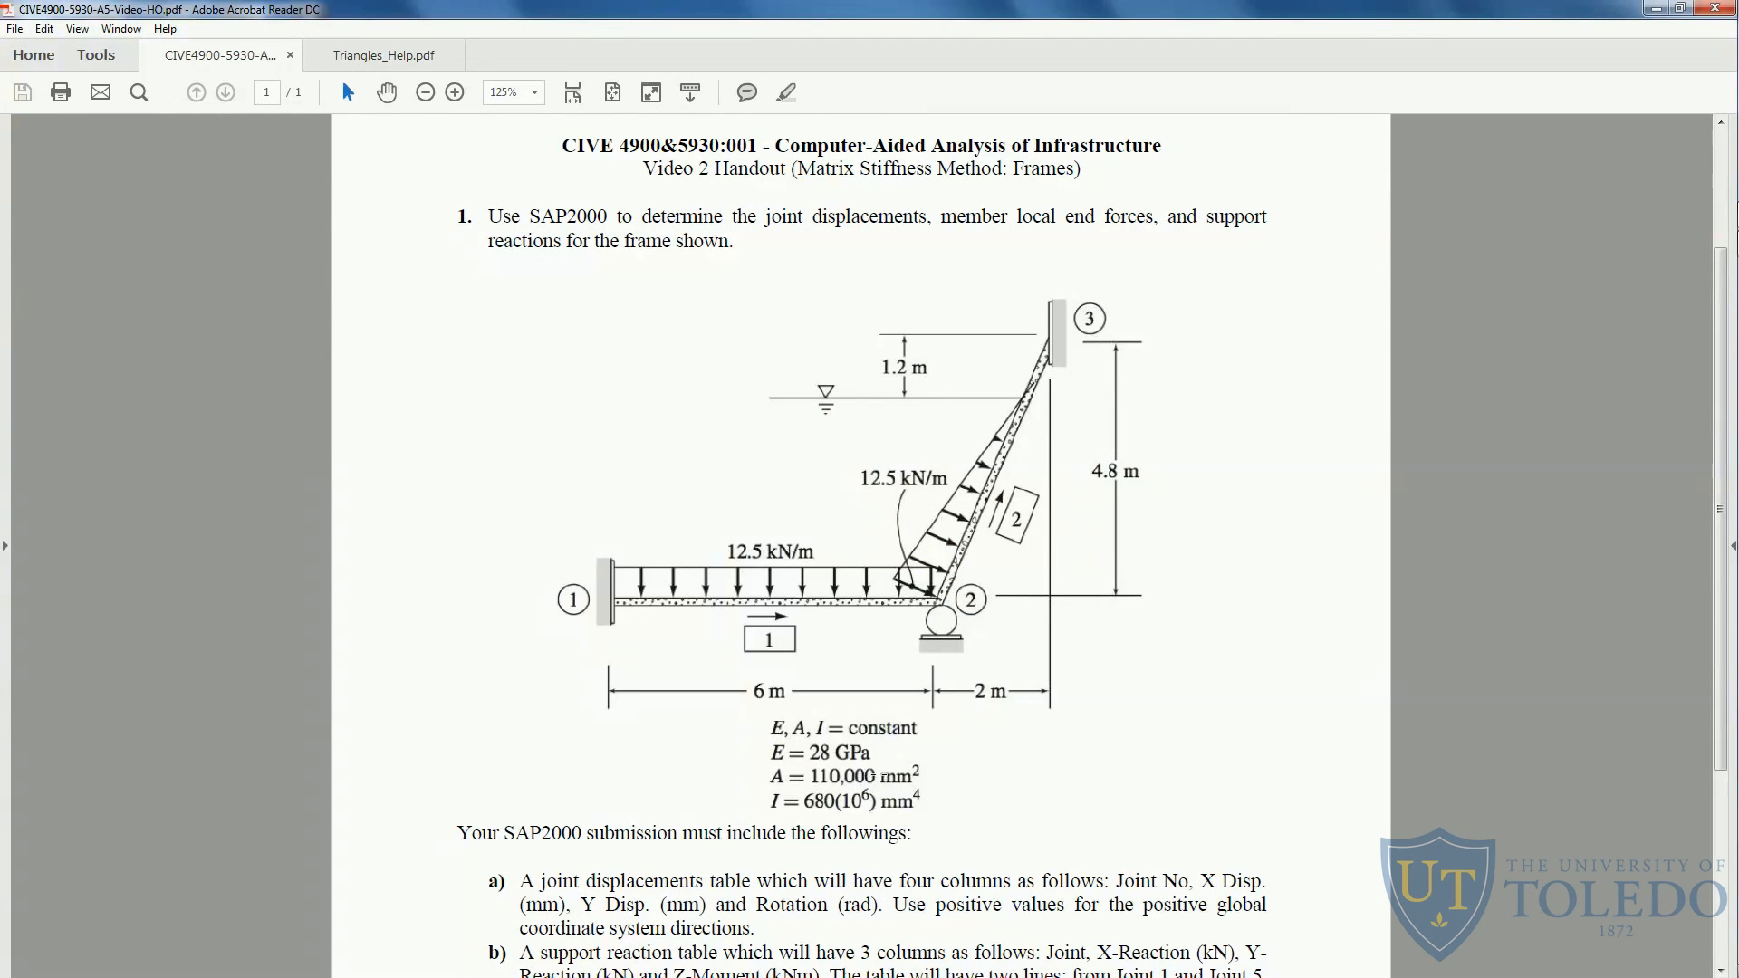
{"action": "key", "text": "alt+Tab"}
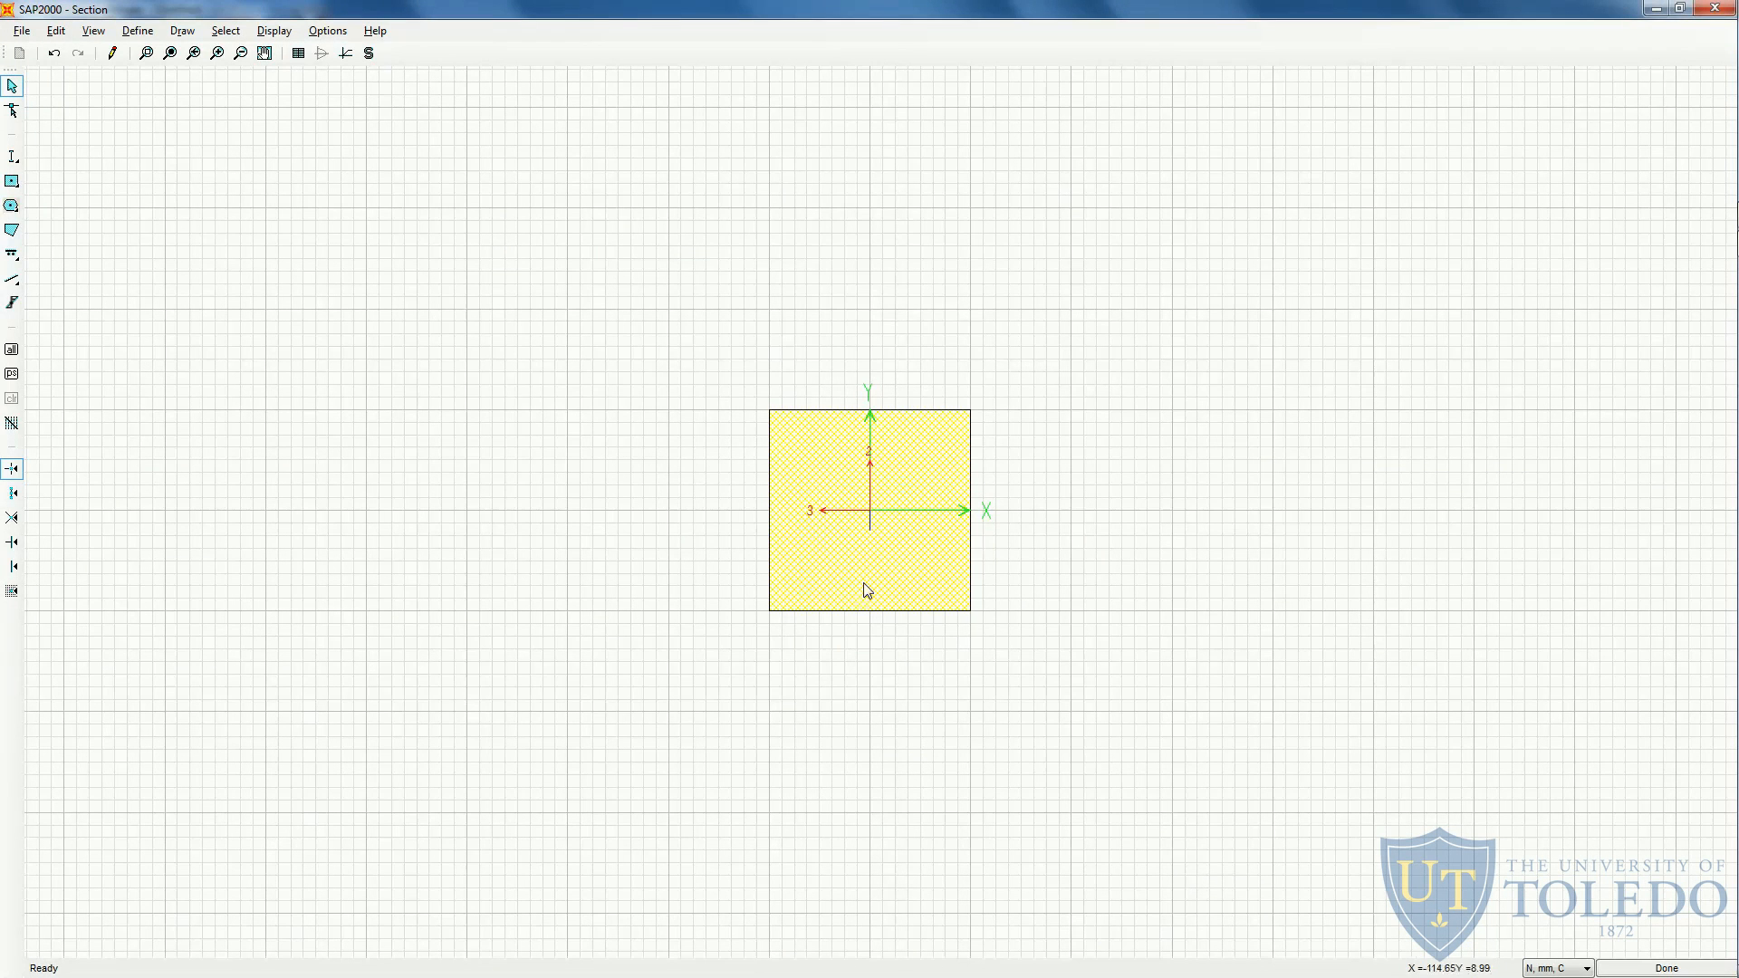
{"action": "left_click", "coordinate": [860, 566]}
{"action": "right_click", "coordinate": [859, 554]}
{"action": "left_click", "coordinate": [912, 421]}
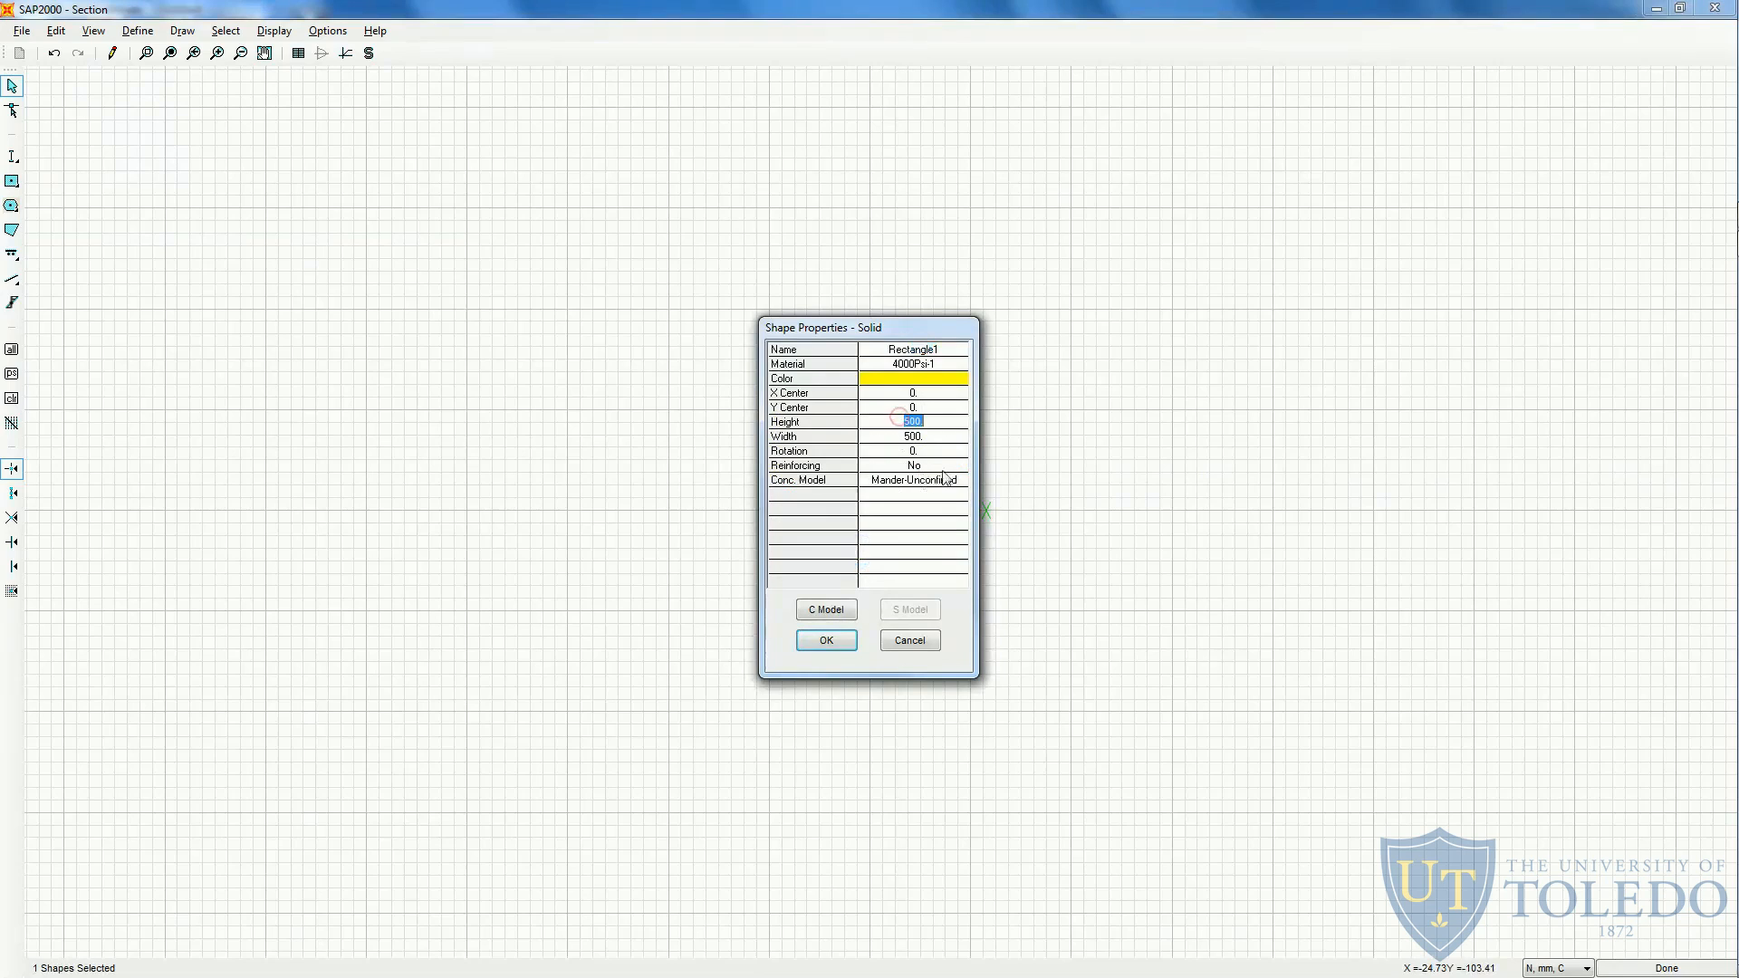
{"action": "type", "text": "331.66"}
{"action": "left_click", "coordinate": [913, 436]}
{"action": "type", "text": "381"}
- Assign Material to the solid rectangle and accept its shape properties
{"action": "left_click", "coordinate": [905, 366]}
{"action": "left_click", "coordinate": [910, 368]}
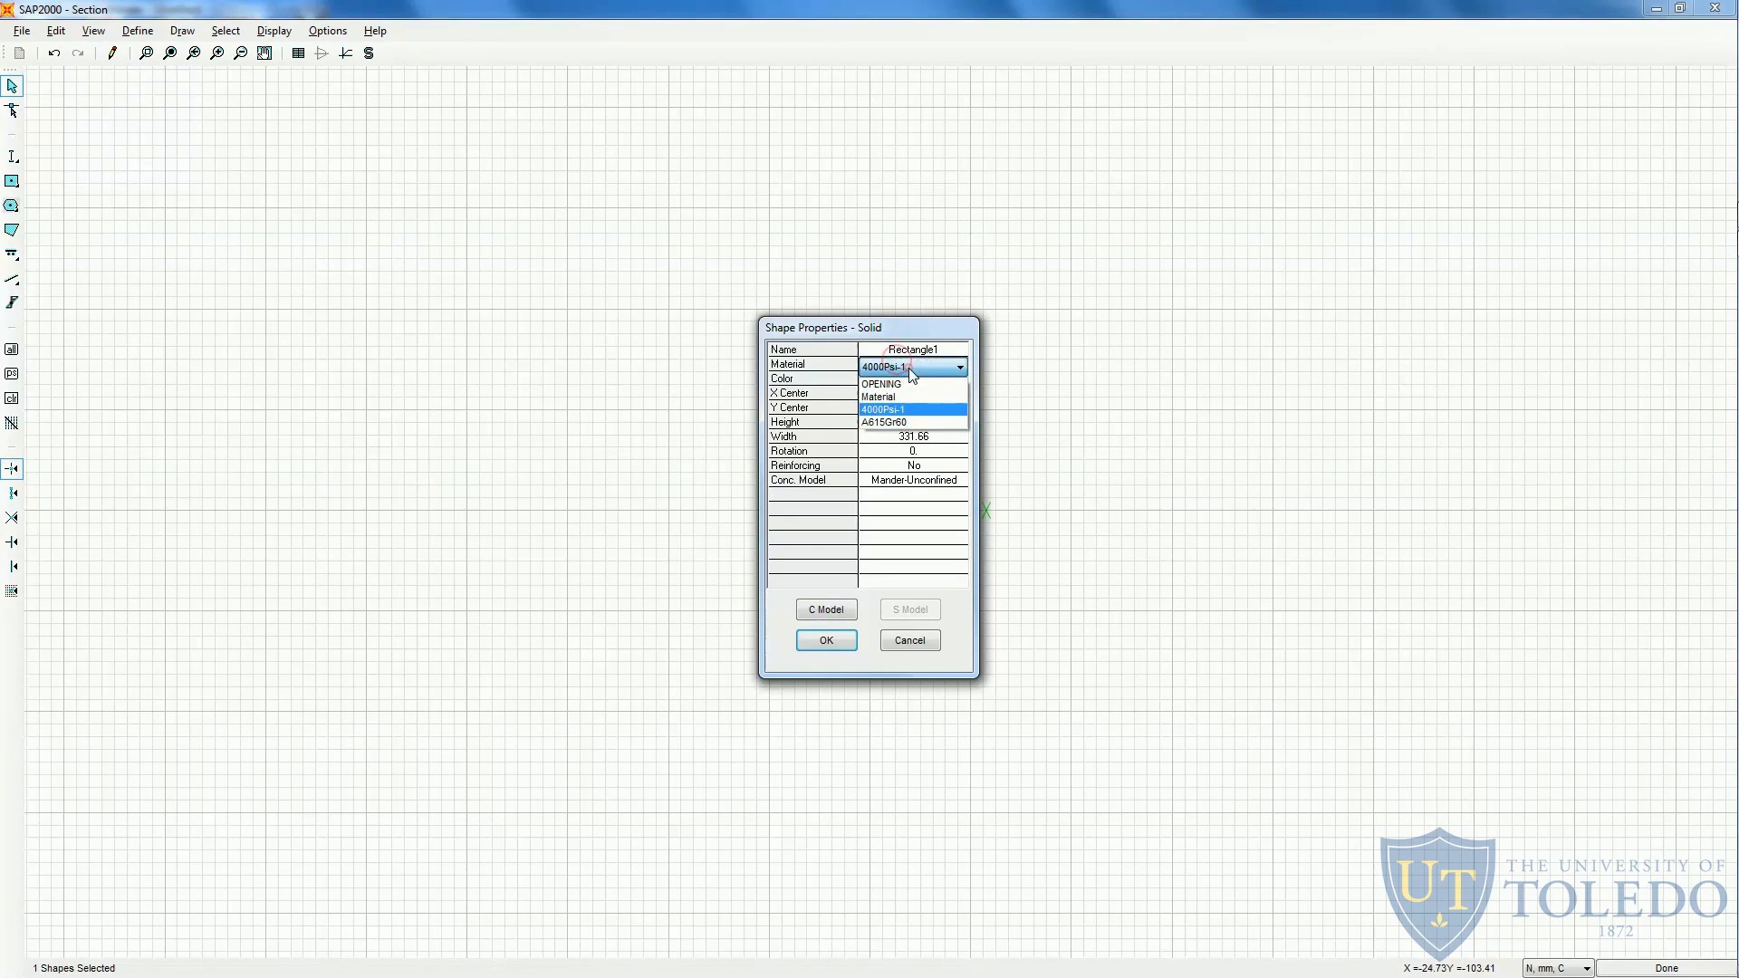
{"action": "left_click", "coordinate": [901, 397]}
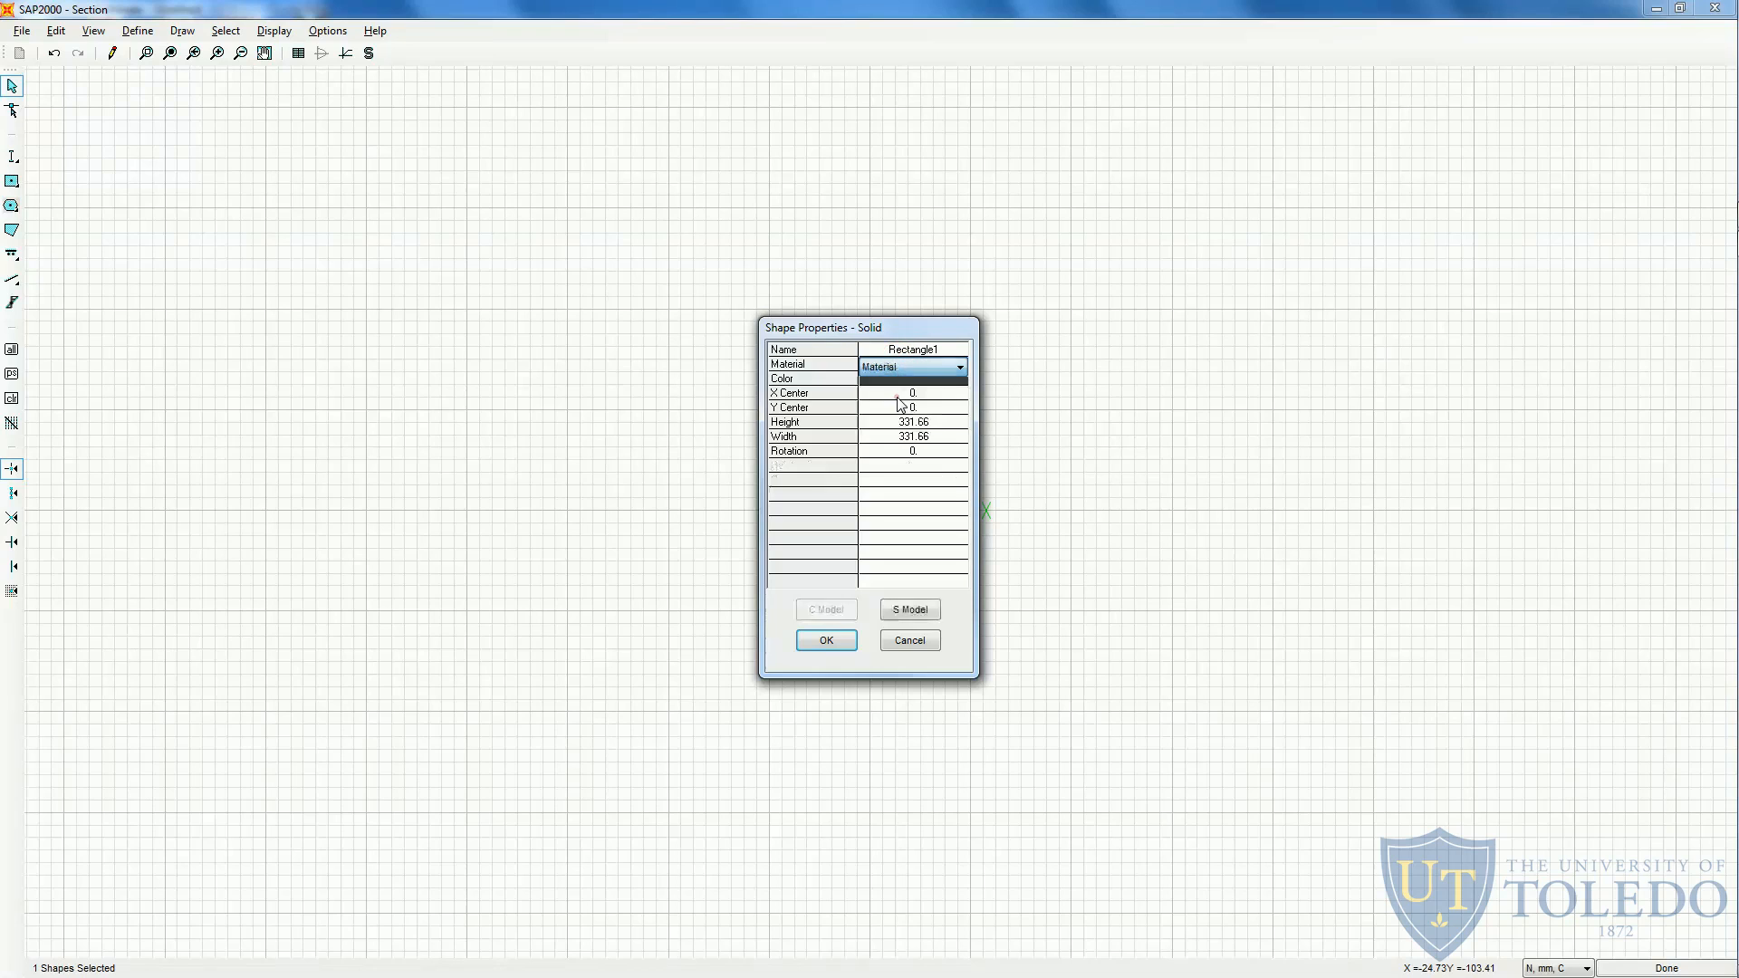
{"action": "left_click", "coordinate": [825, 640]}
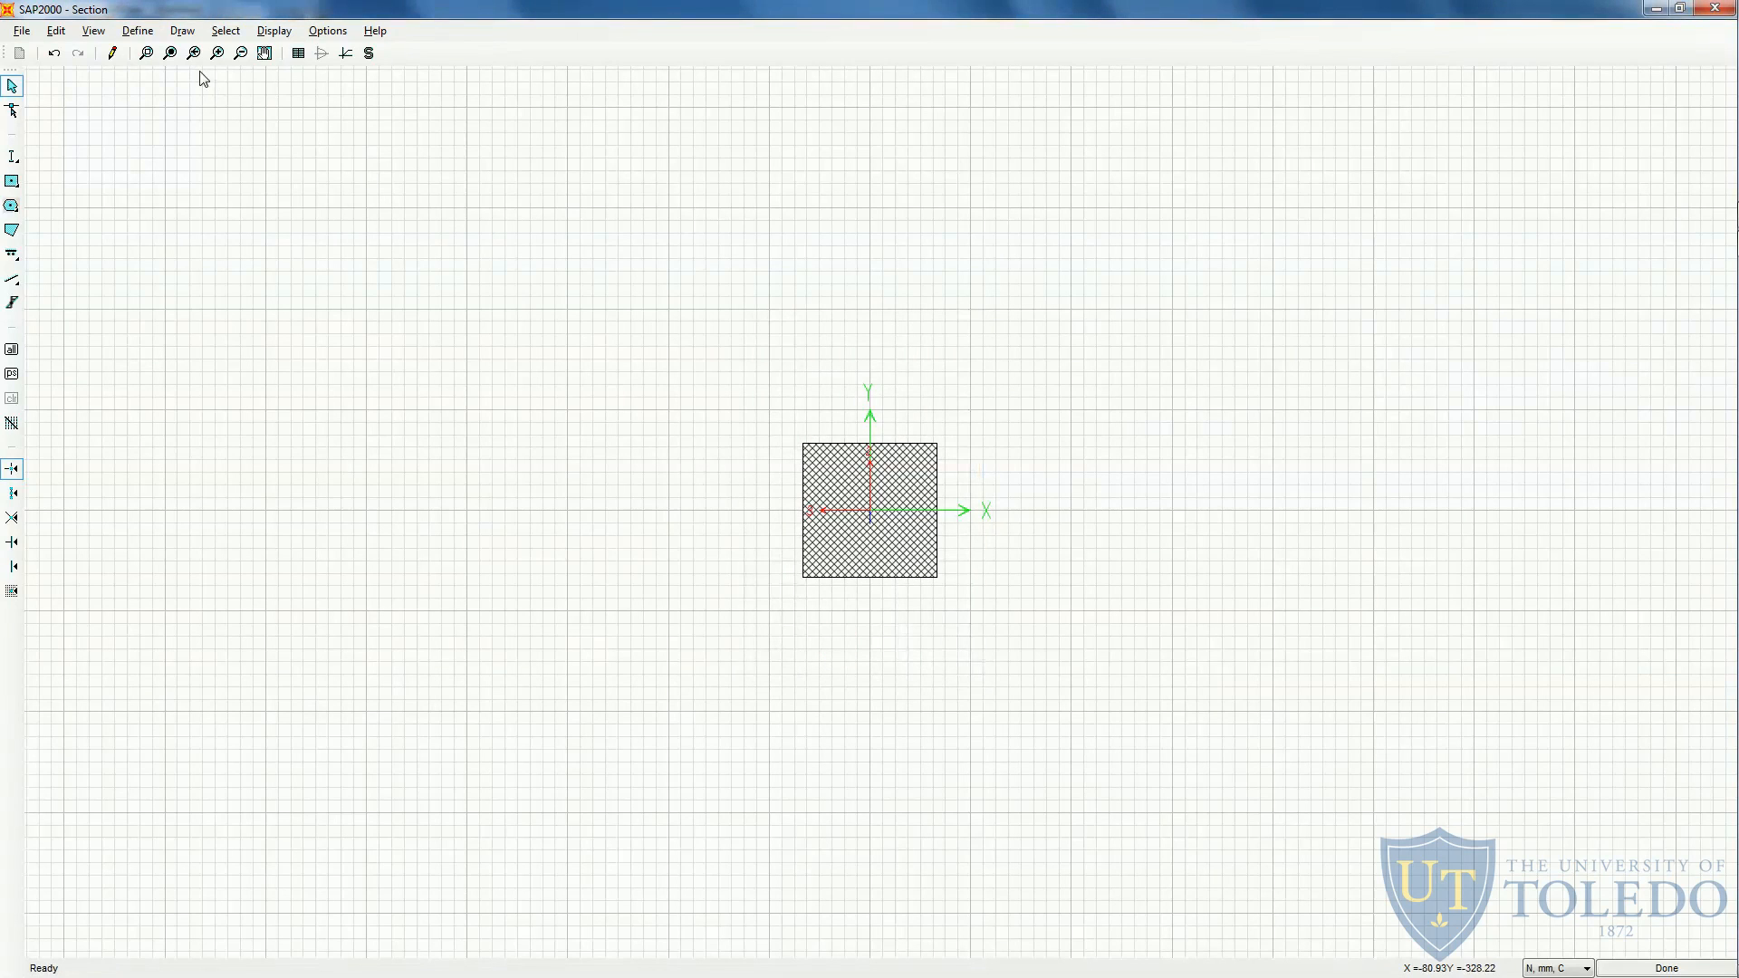
- Display the drawn section's computed properties and compare its area and moments of inertia with the handout
{"action": "left_click", "coordinate": [171, 54]}
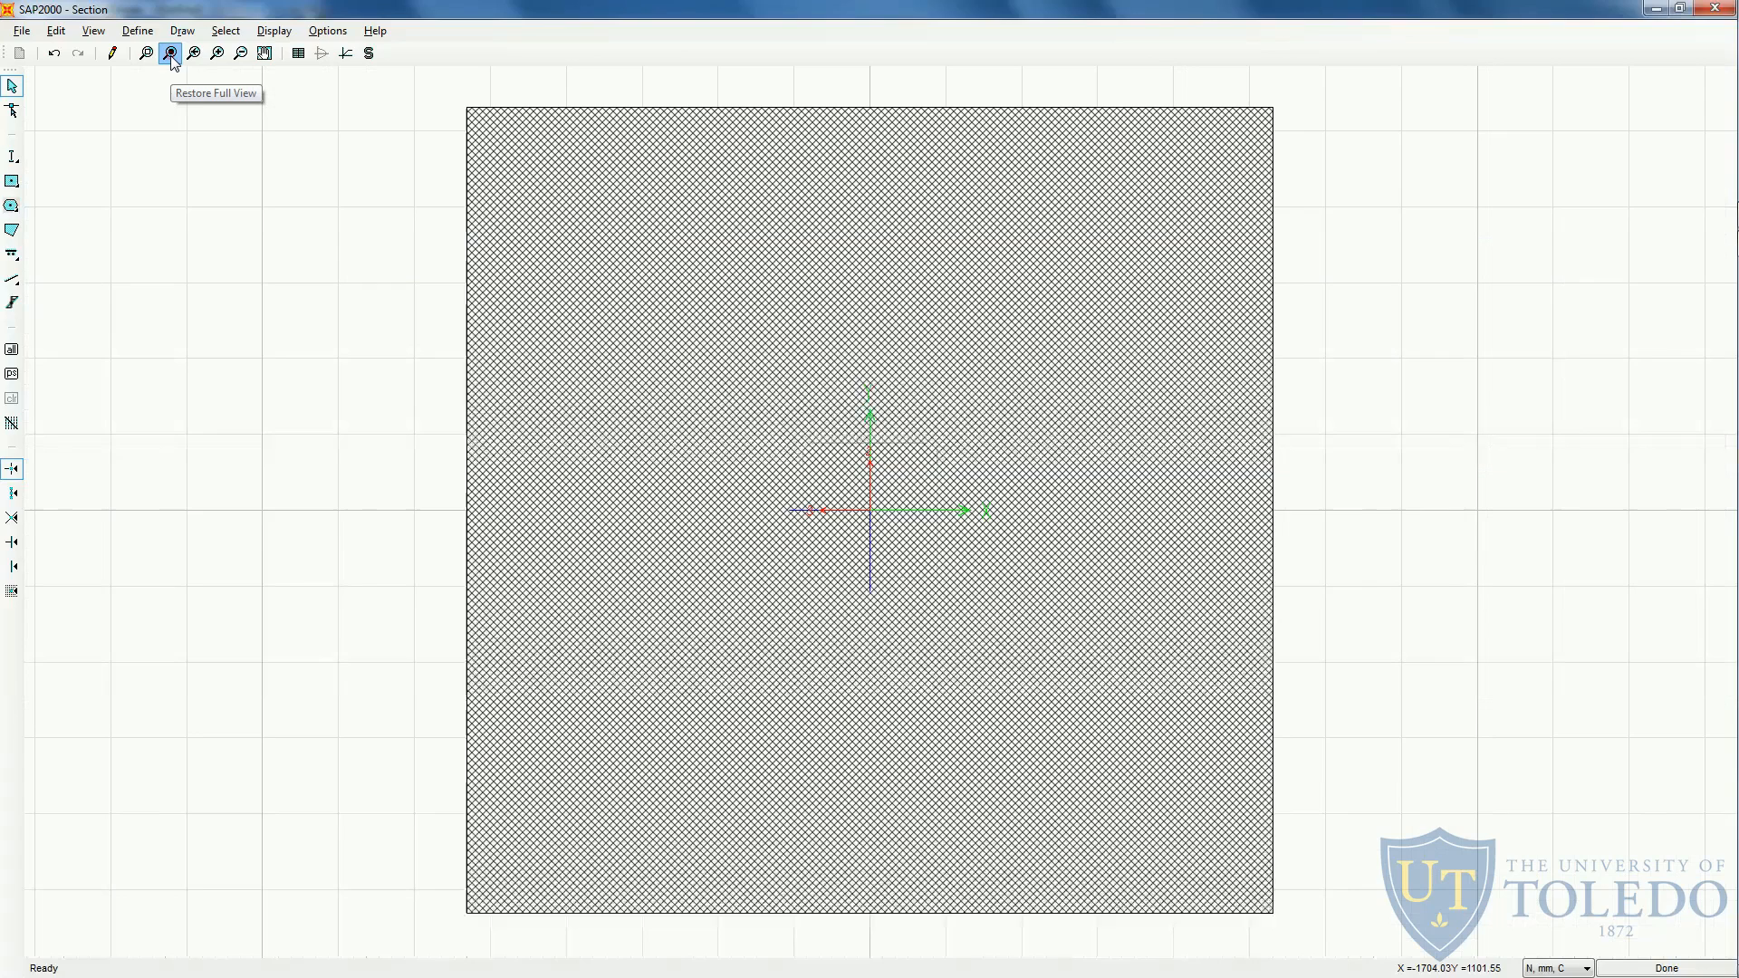
{"action": "left_click", "coordinate": [264, 30]}
{"action": "left_click", "coordinate": [303, 51]}
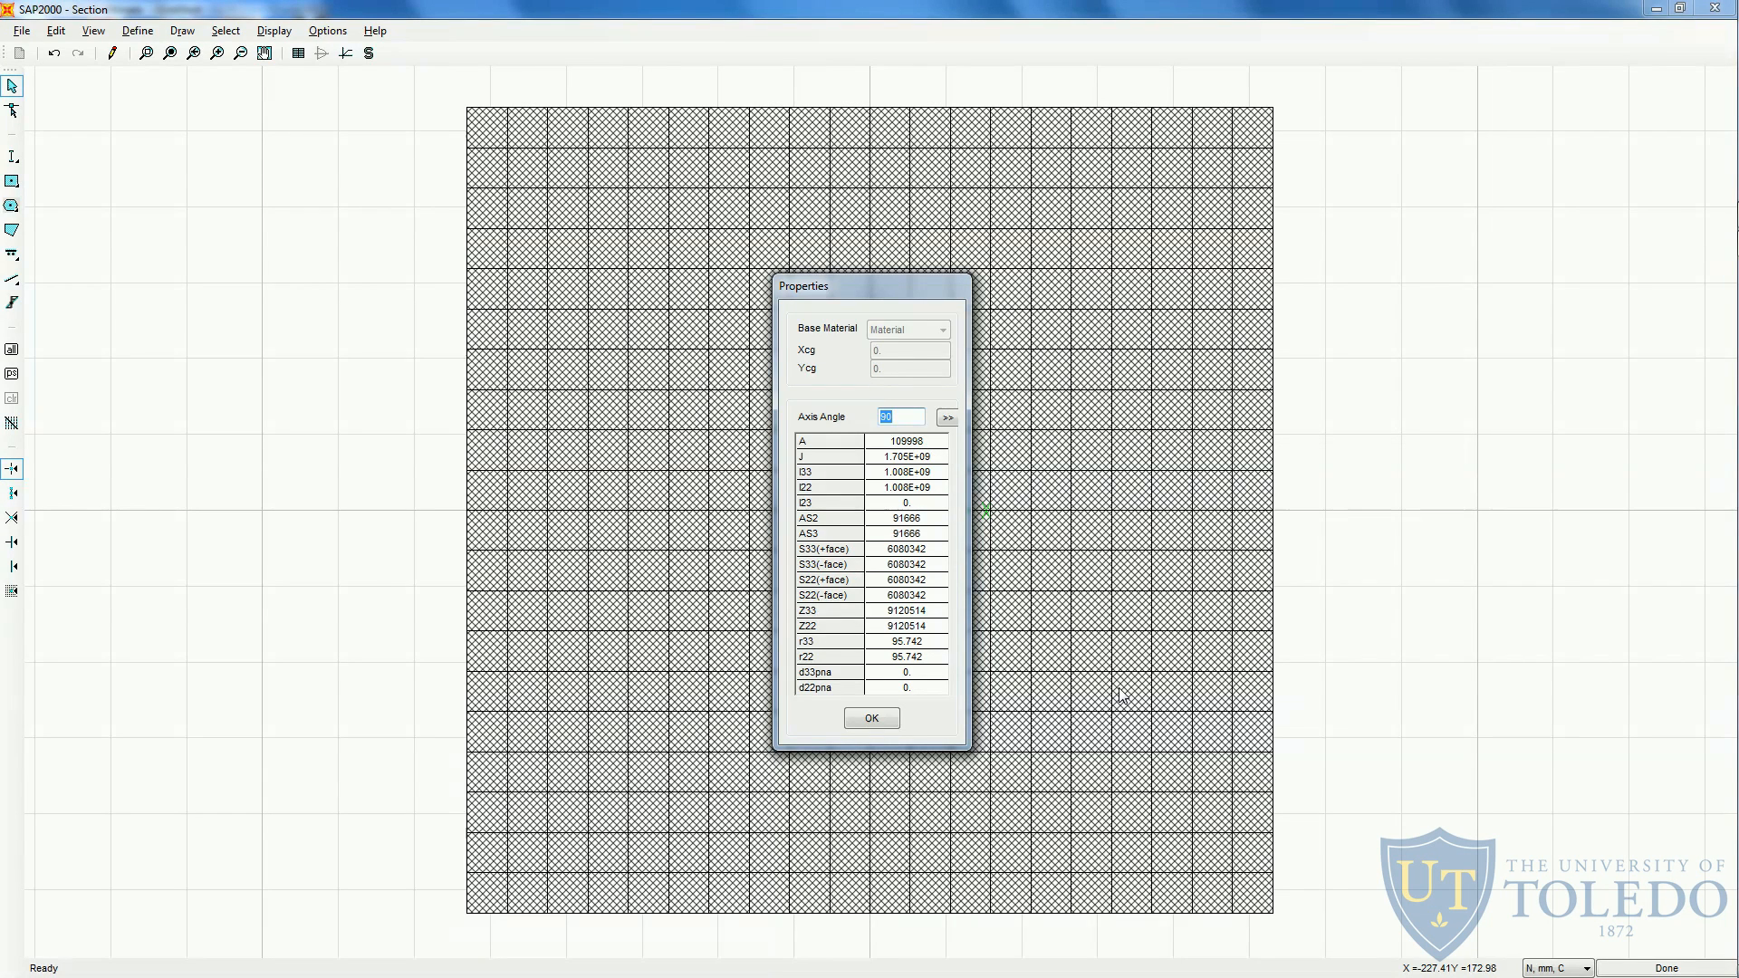
{"action": "key", "text": "alt+Tab"}
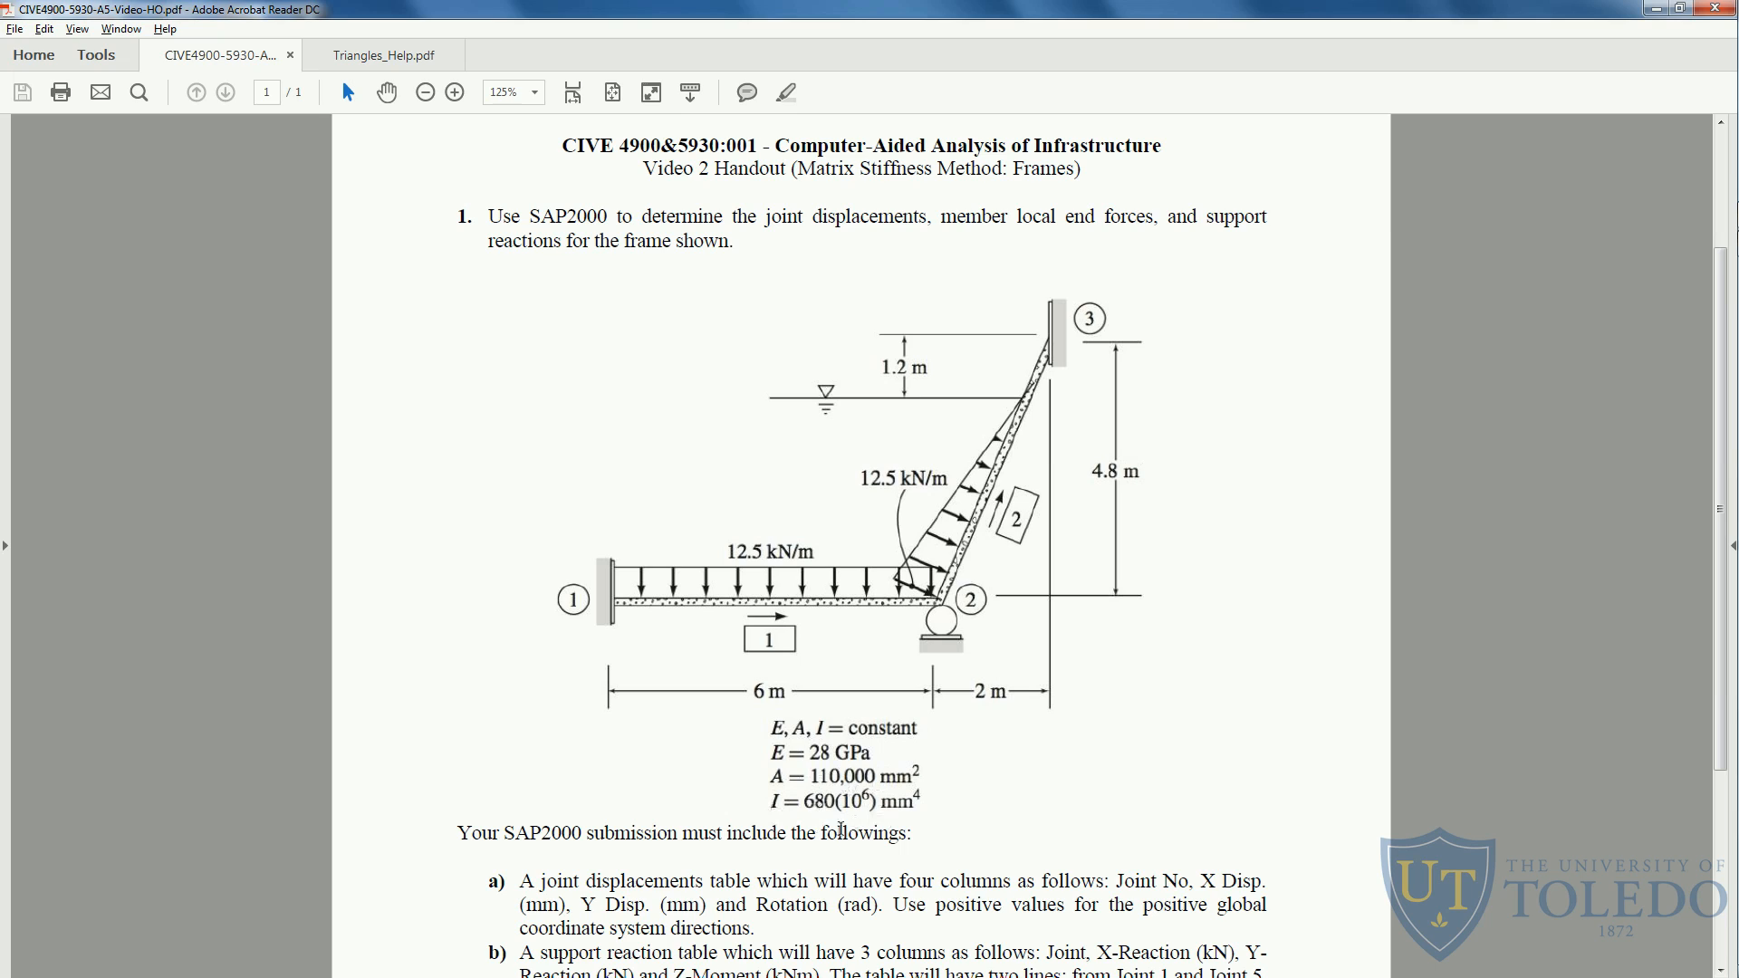
{"action": "key", "text": "alt+Tab"}
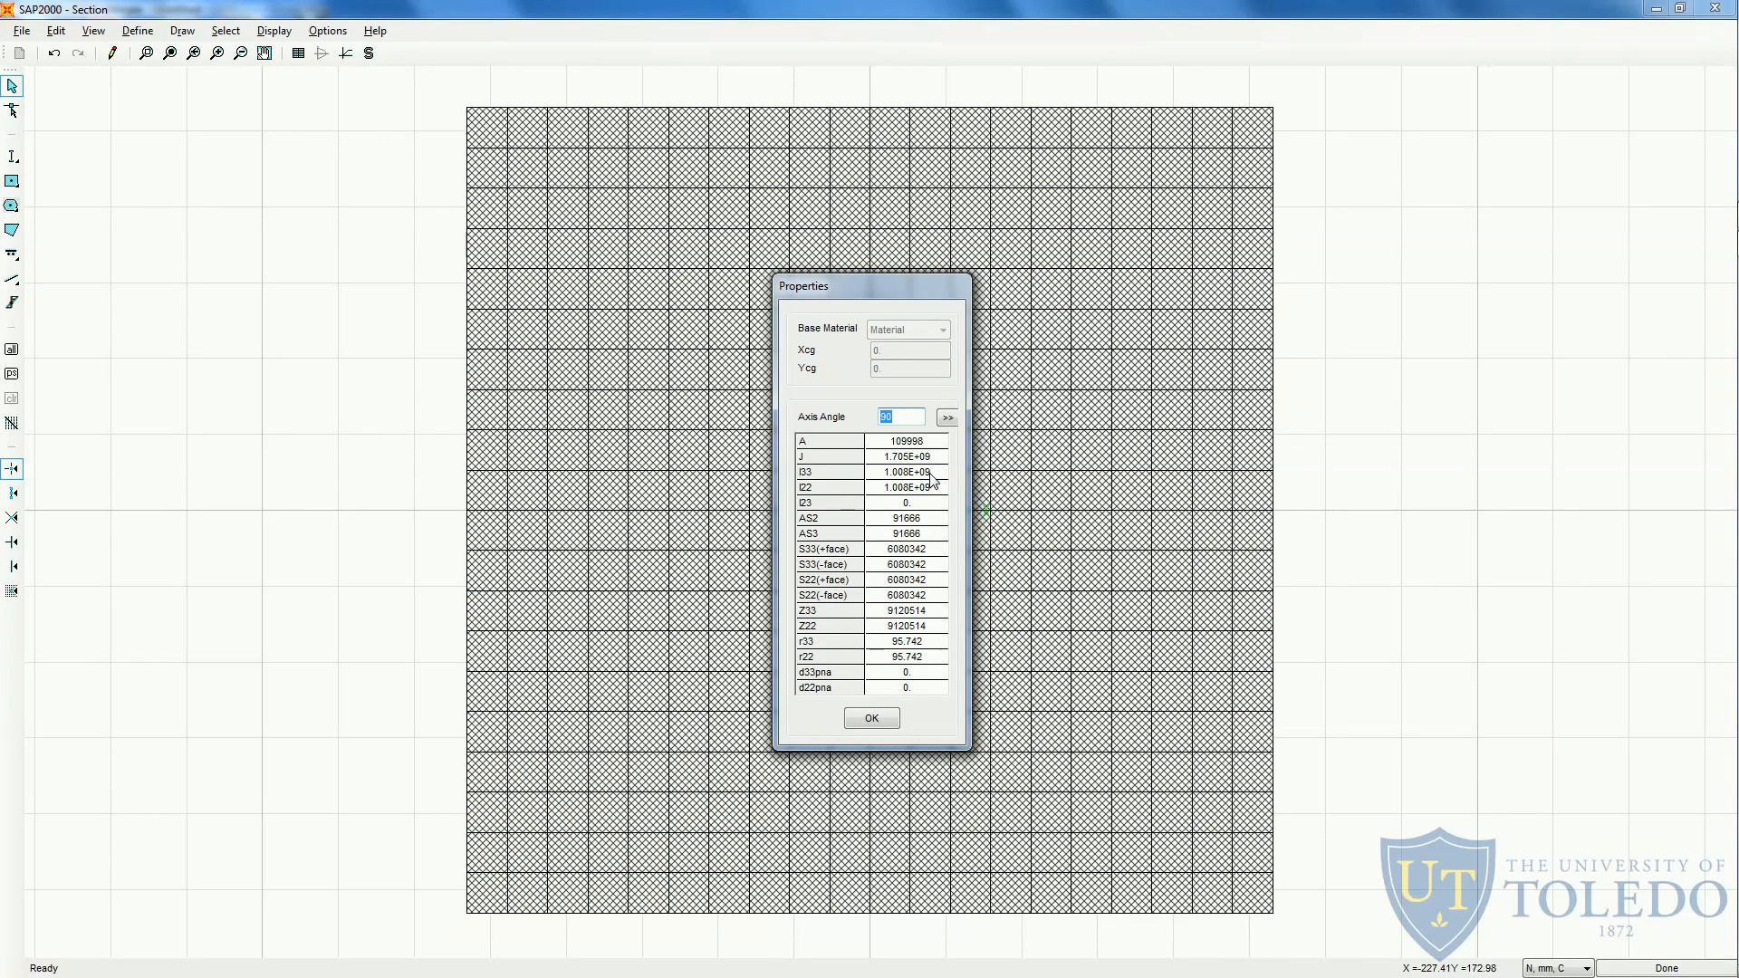
{"action": "key", "text": "Return"}
{"action": "key", "text": "alt+Tab"}
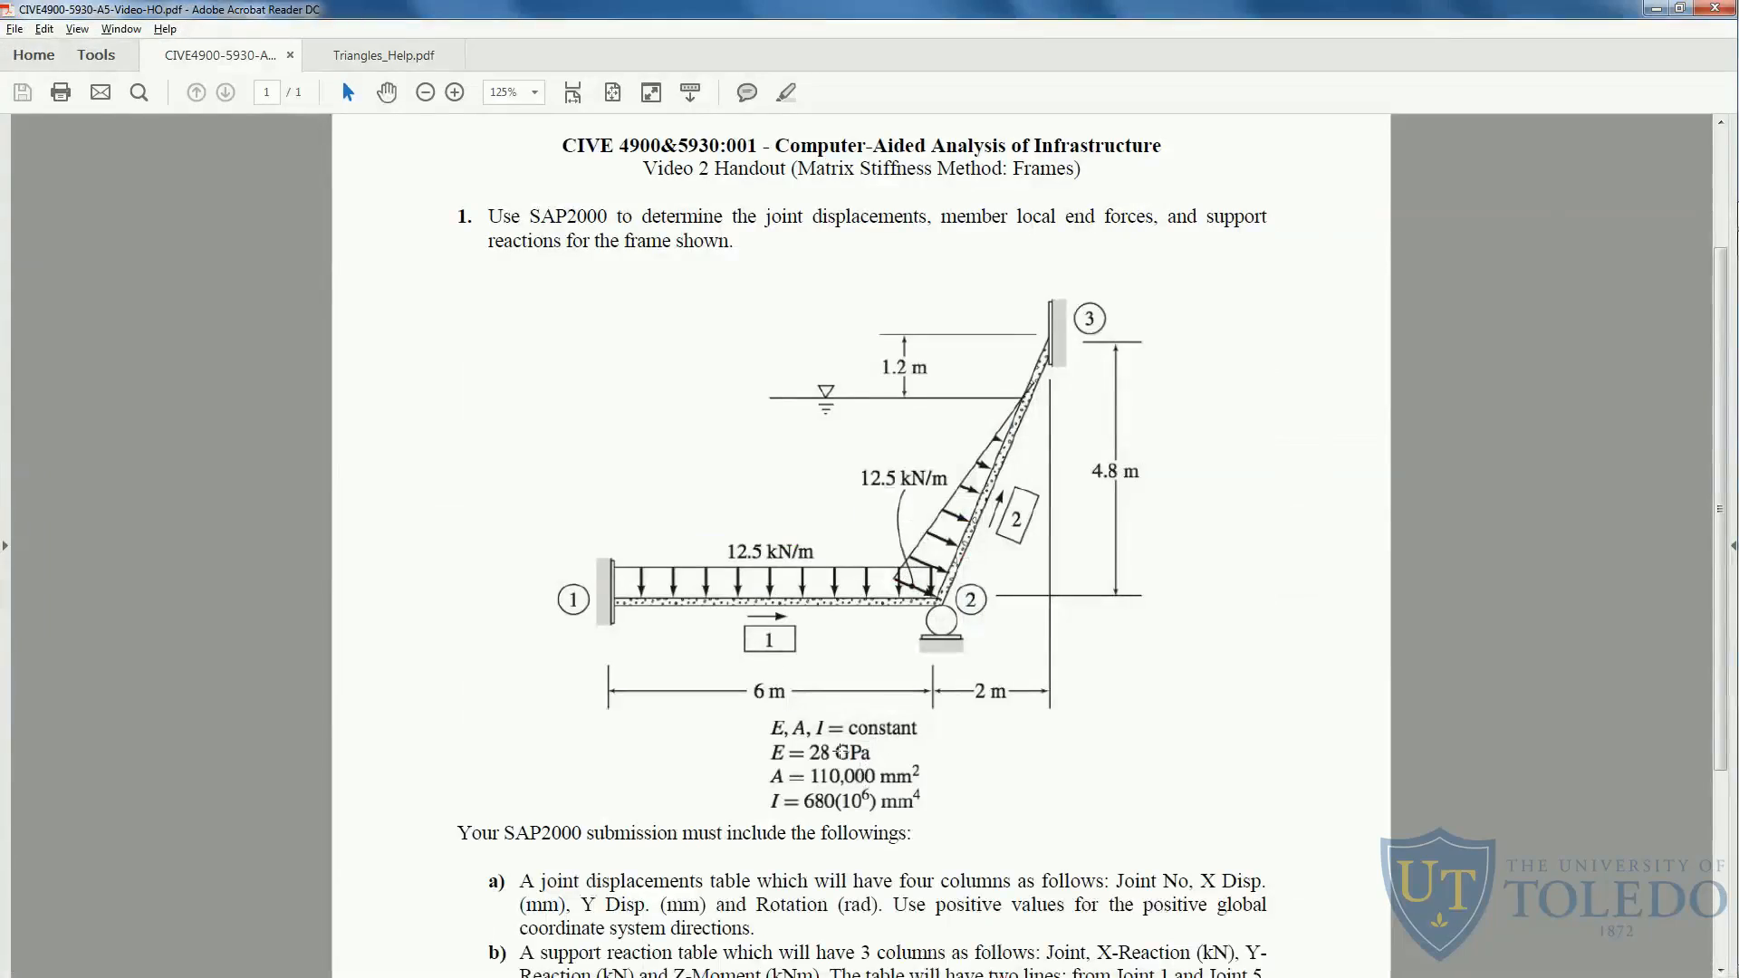
{"action": "key", "text": "alt+Tab"}
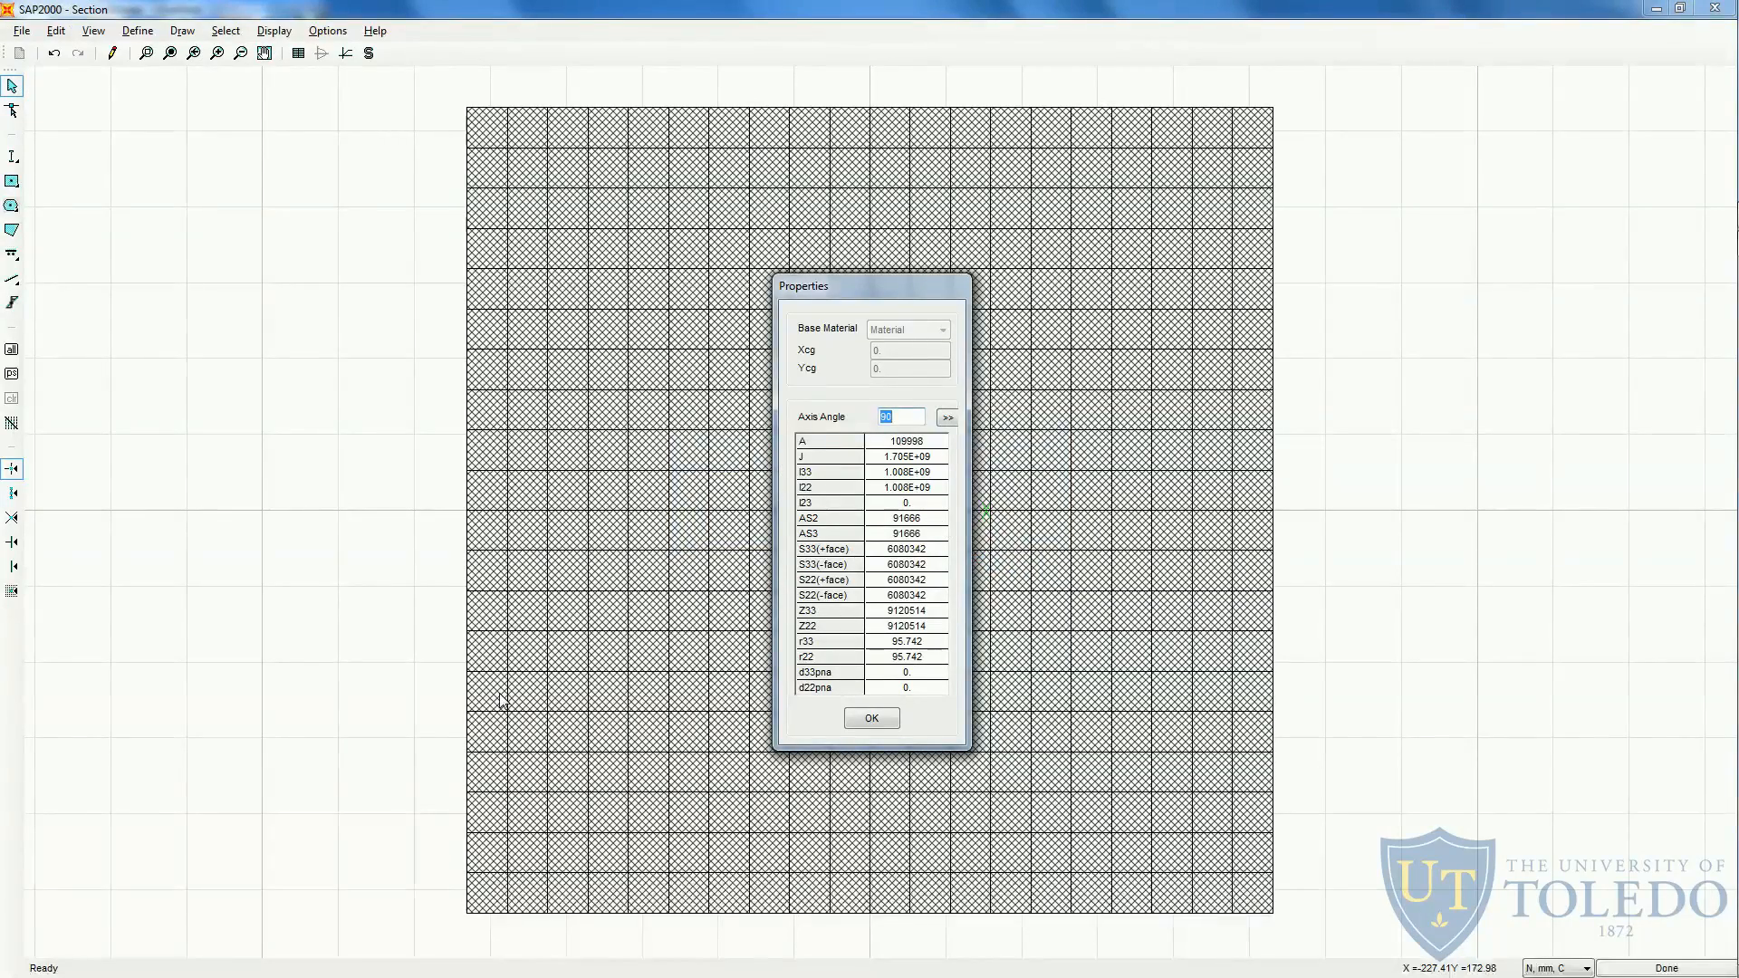
{"action": "left_click", "coordinate": [878, 719]}
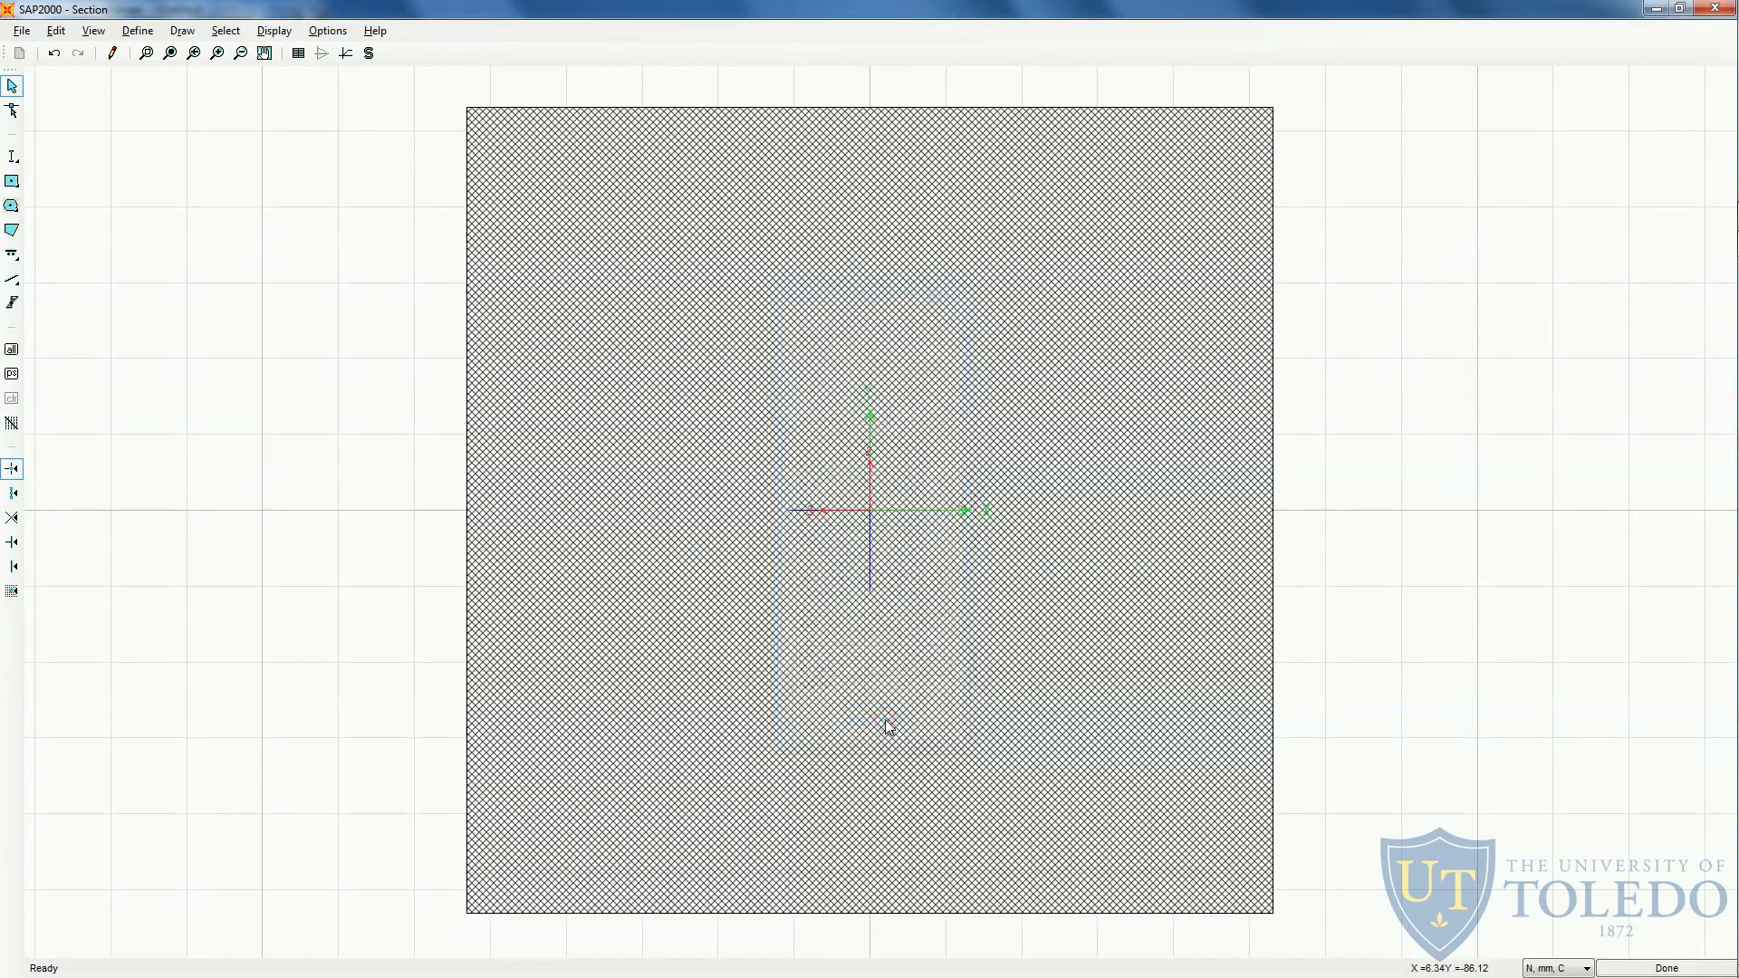
- Finish the section shape, modify its moment of inertia about the 3 axis to match the handout's 680(10⁶) mm⁴, and accept the frame property
{"action": "left_click", "coordinate": [1642, 969]}
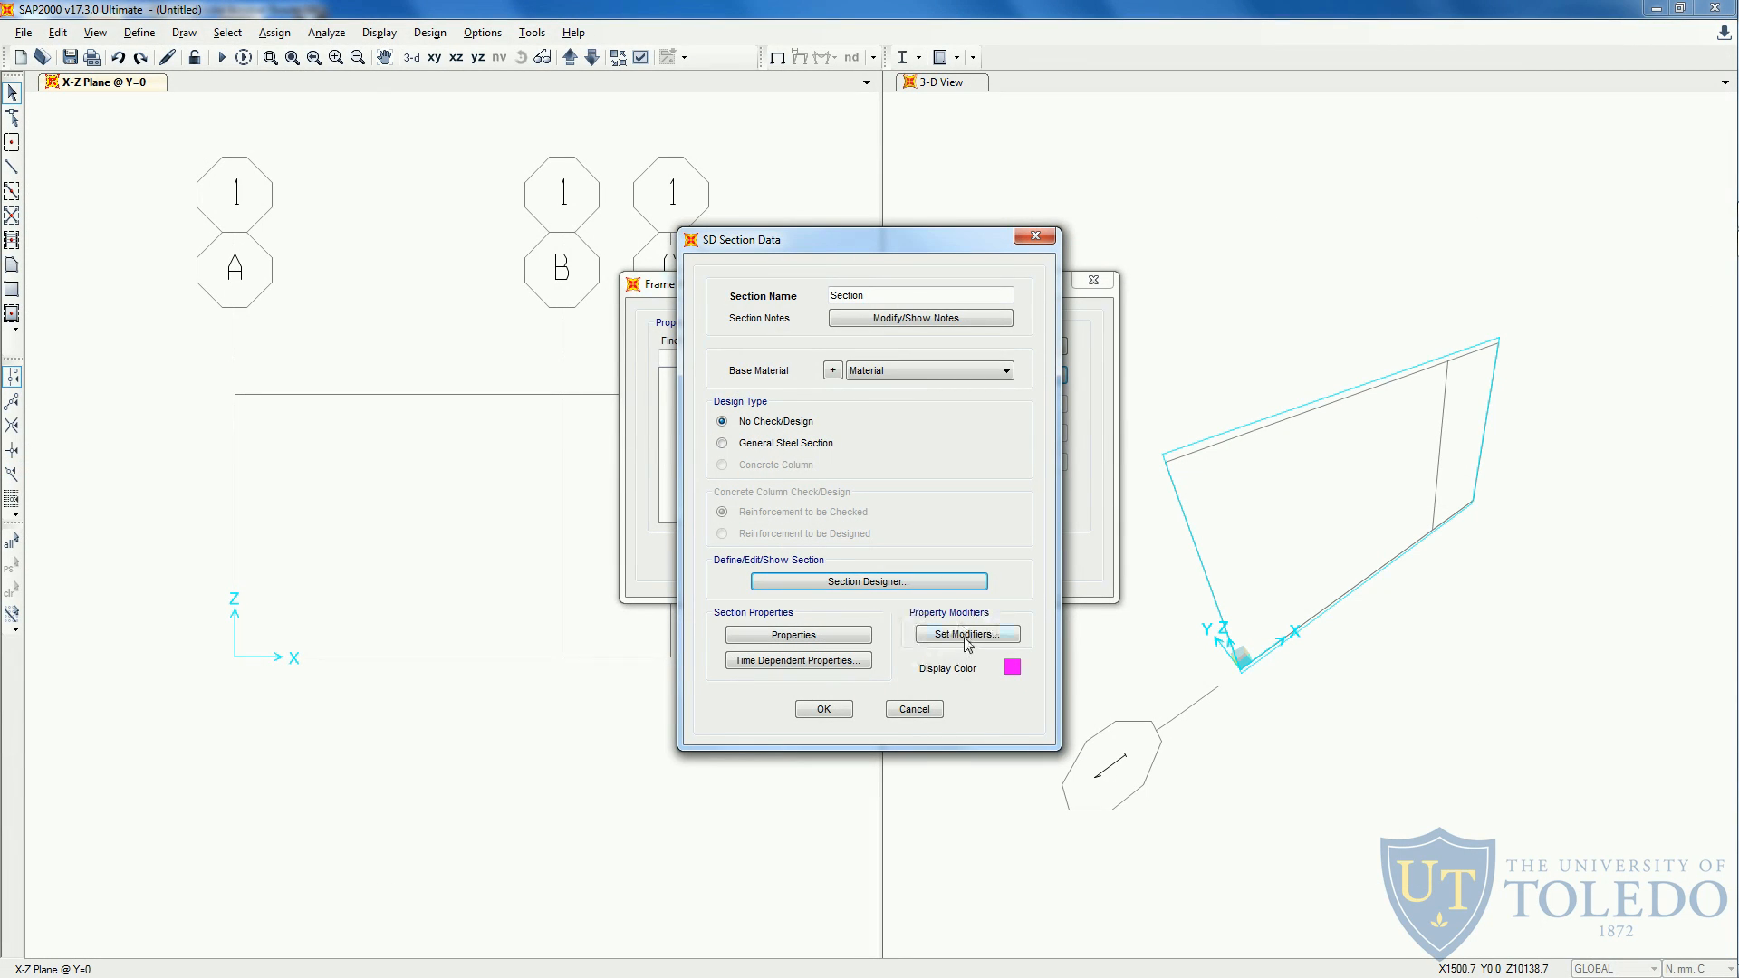
{"action": "left_click", "coordinate": [966, 636]}
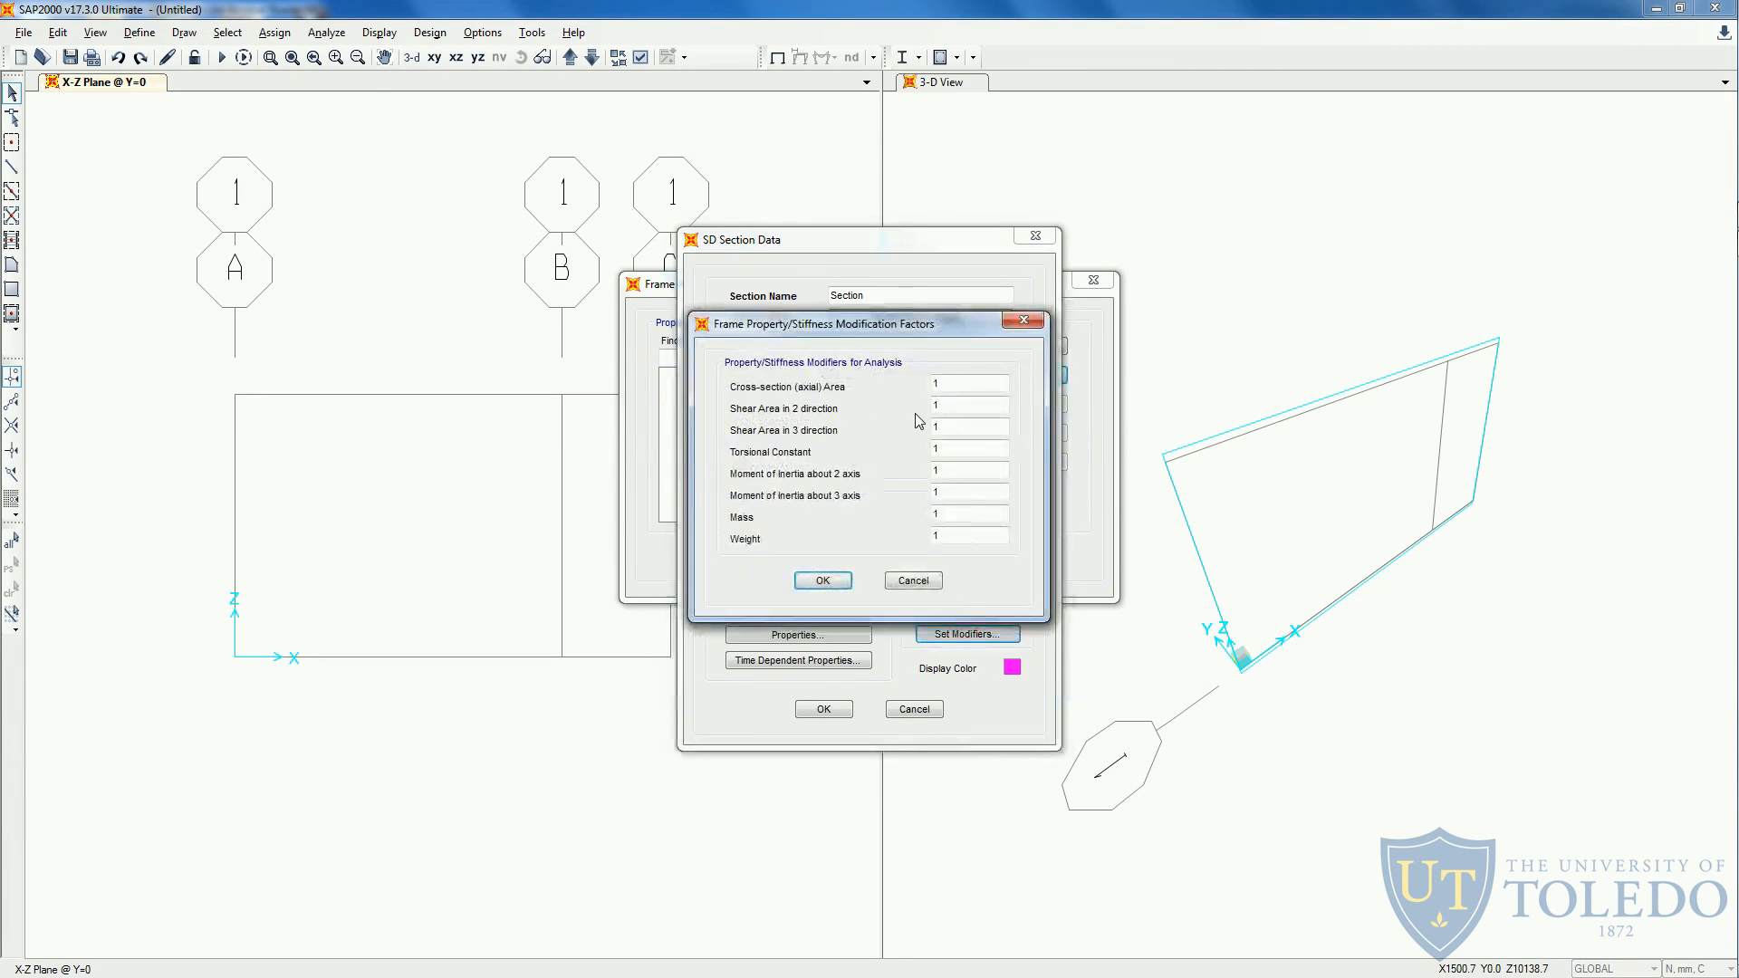
{"action": "left_click", "coordinate": [941, 405]}
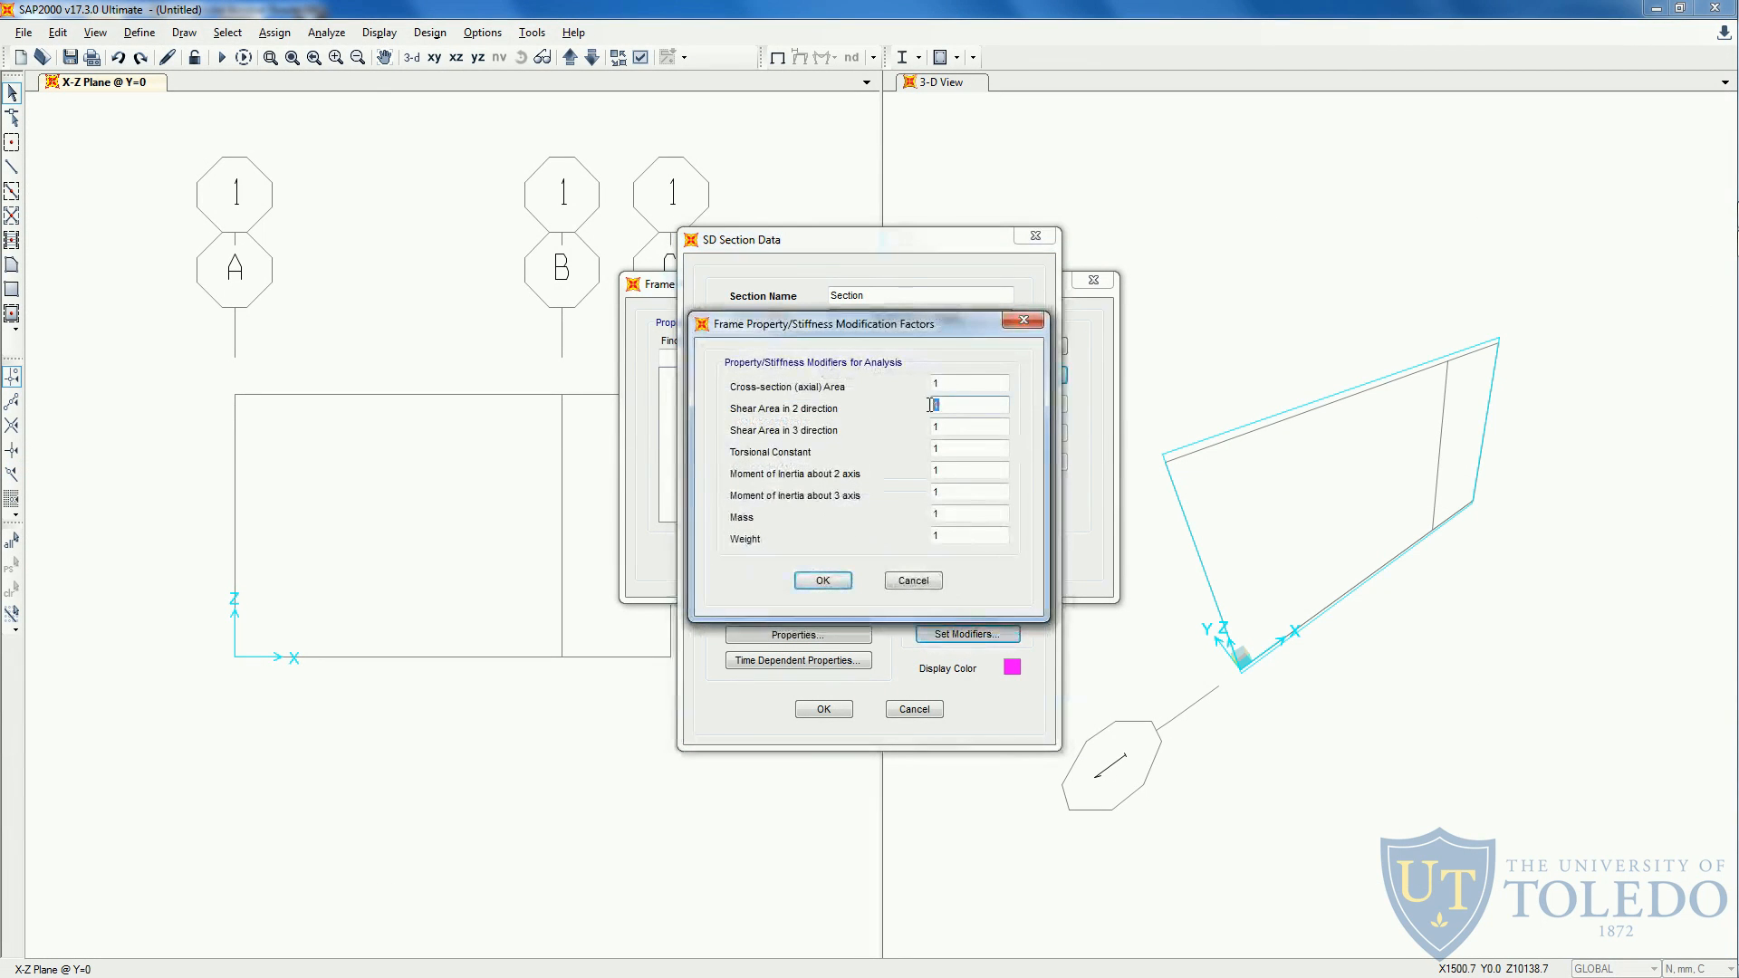
{"action": "left_click", "coordinate": [951, 470]}
{"action": "left_click_drag", "start_coordinate": [946, 492], "coordinate": [913, 474]}
{"action": "left_click", "coordinate": [943, 470]}
{"action": "double_click", "coordinate": [955, 492]}
{"action": "type", "text": "0.675"}
{"action": "left_click", "coordinate": [822, 584]}
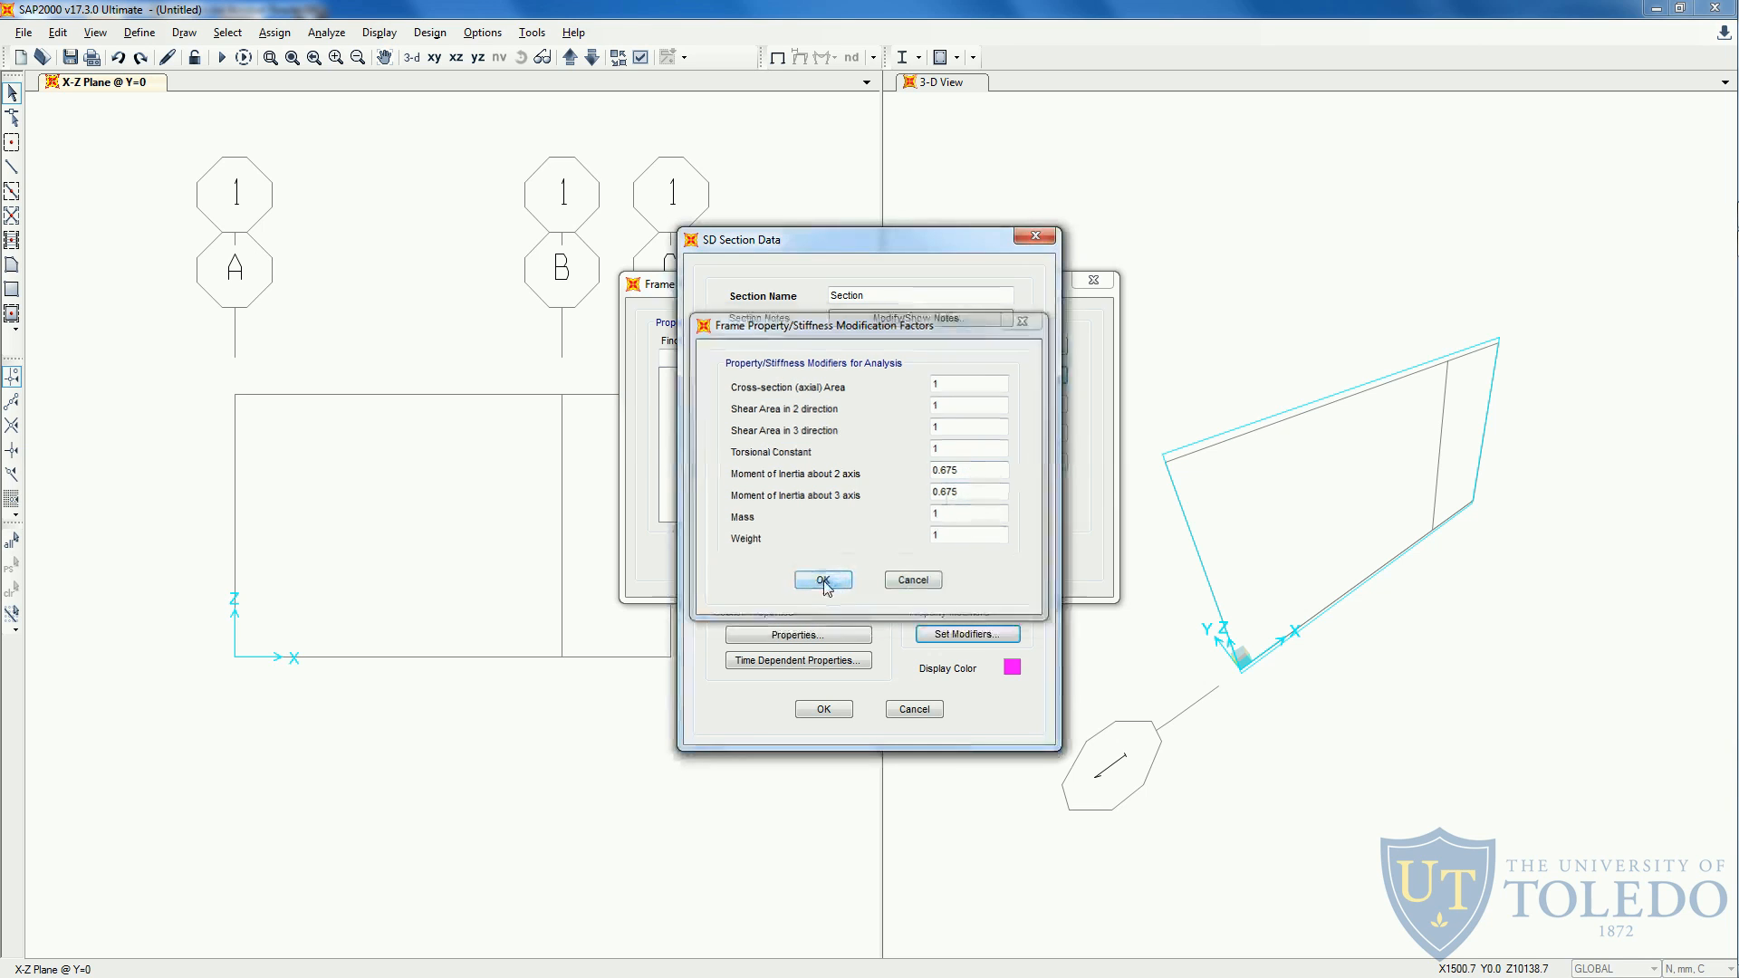
{"action": "left_click", "coordinate": [838, 711]}
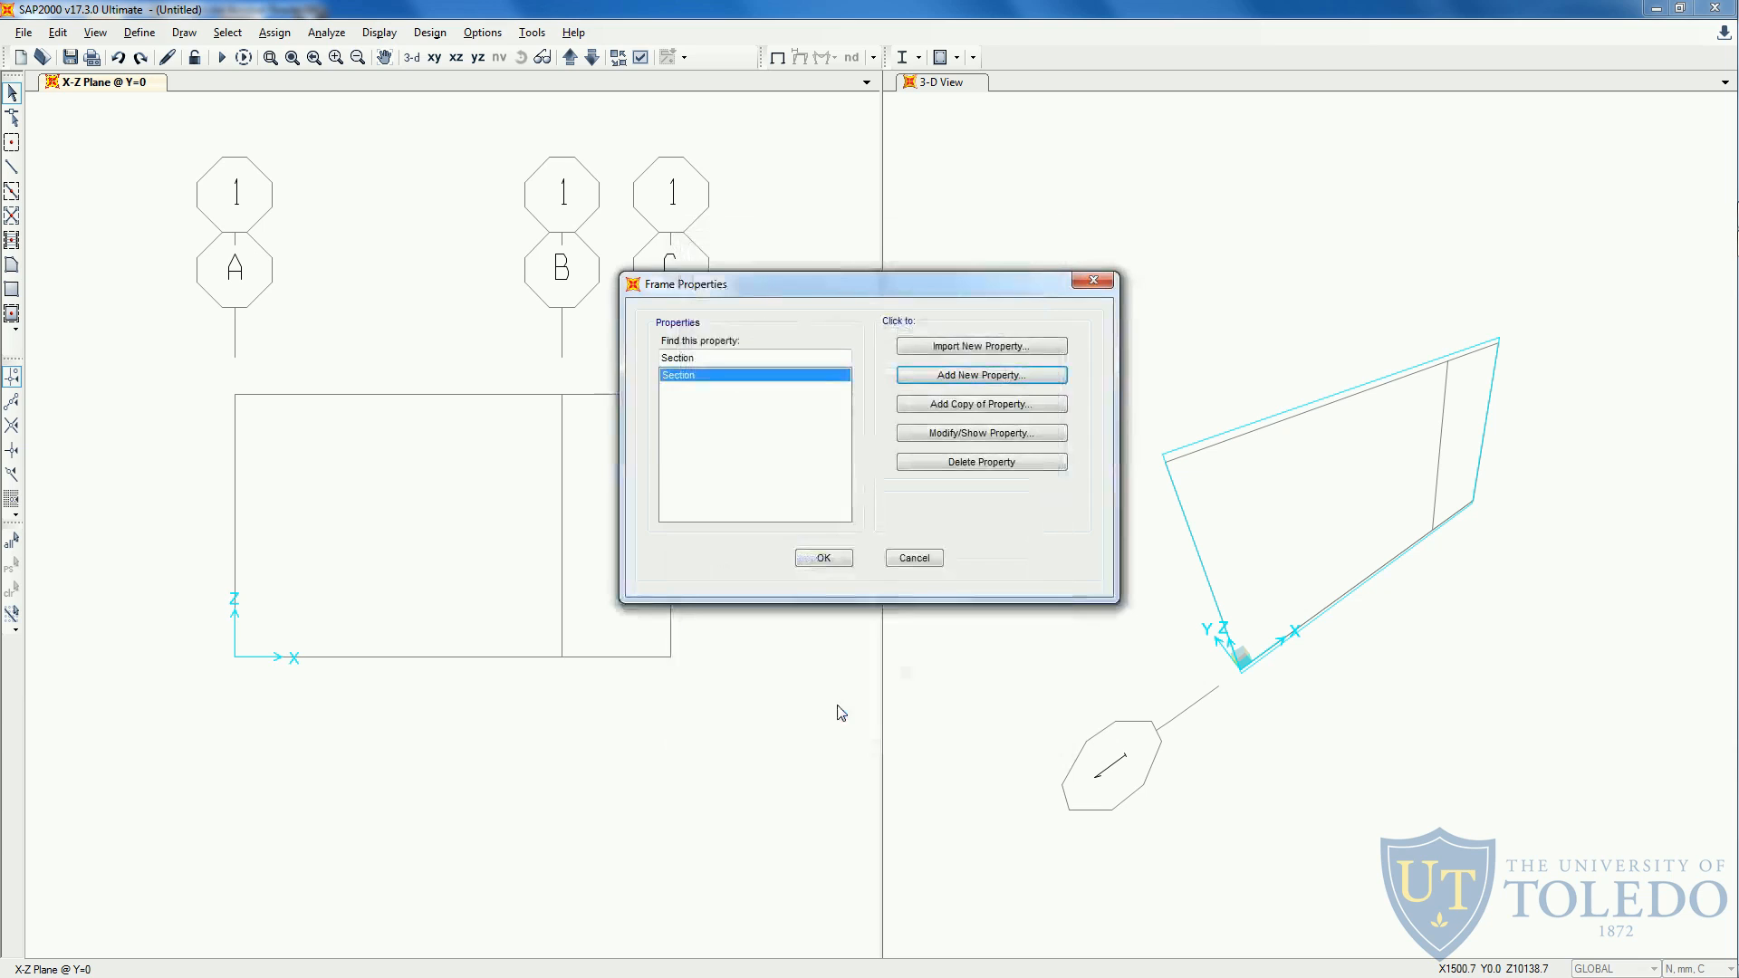
{"action": "left_click", "coordinate": [824, 556]}
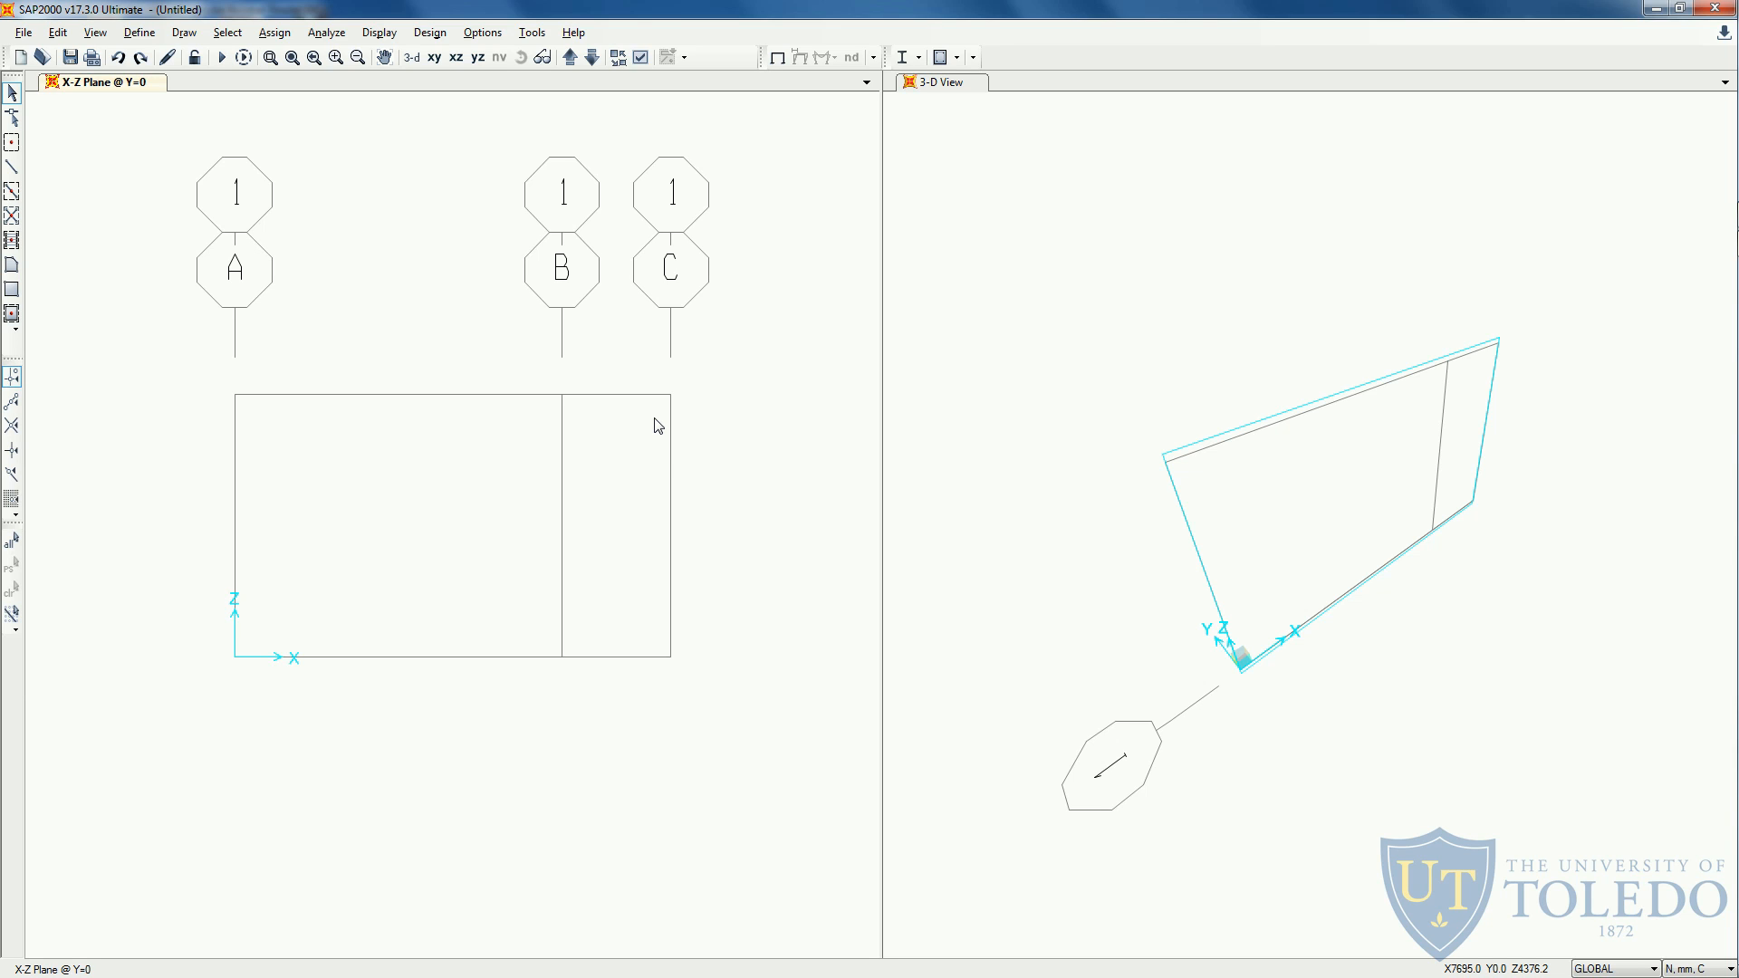
- Draw two straight Section members with continuous moment releases, from the base of grid A to the base of grid B to the top of grid C
{"action": "left_click", "coordinate": [13, 170]}
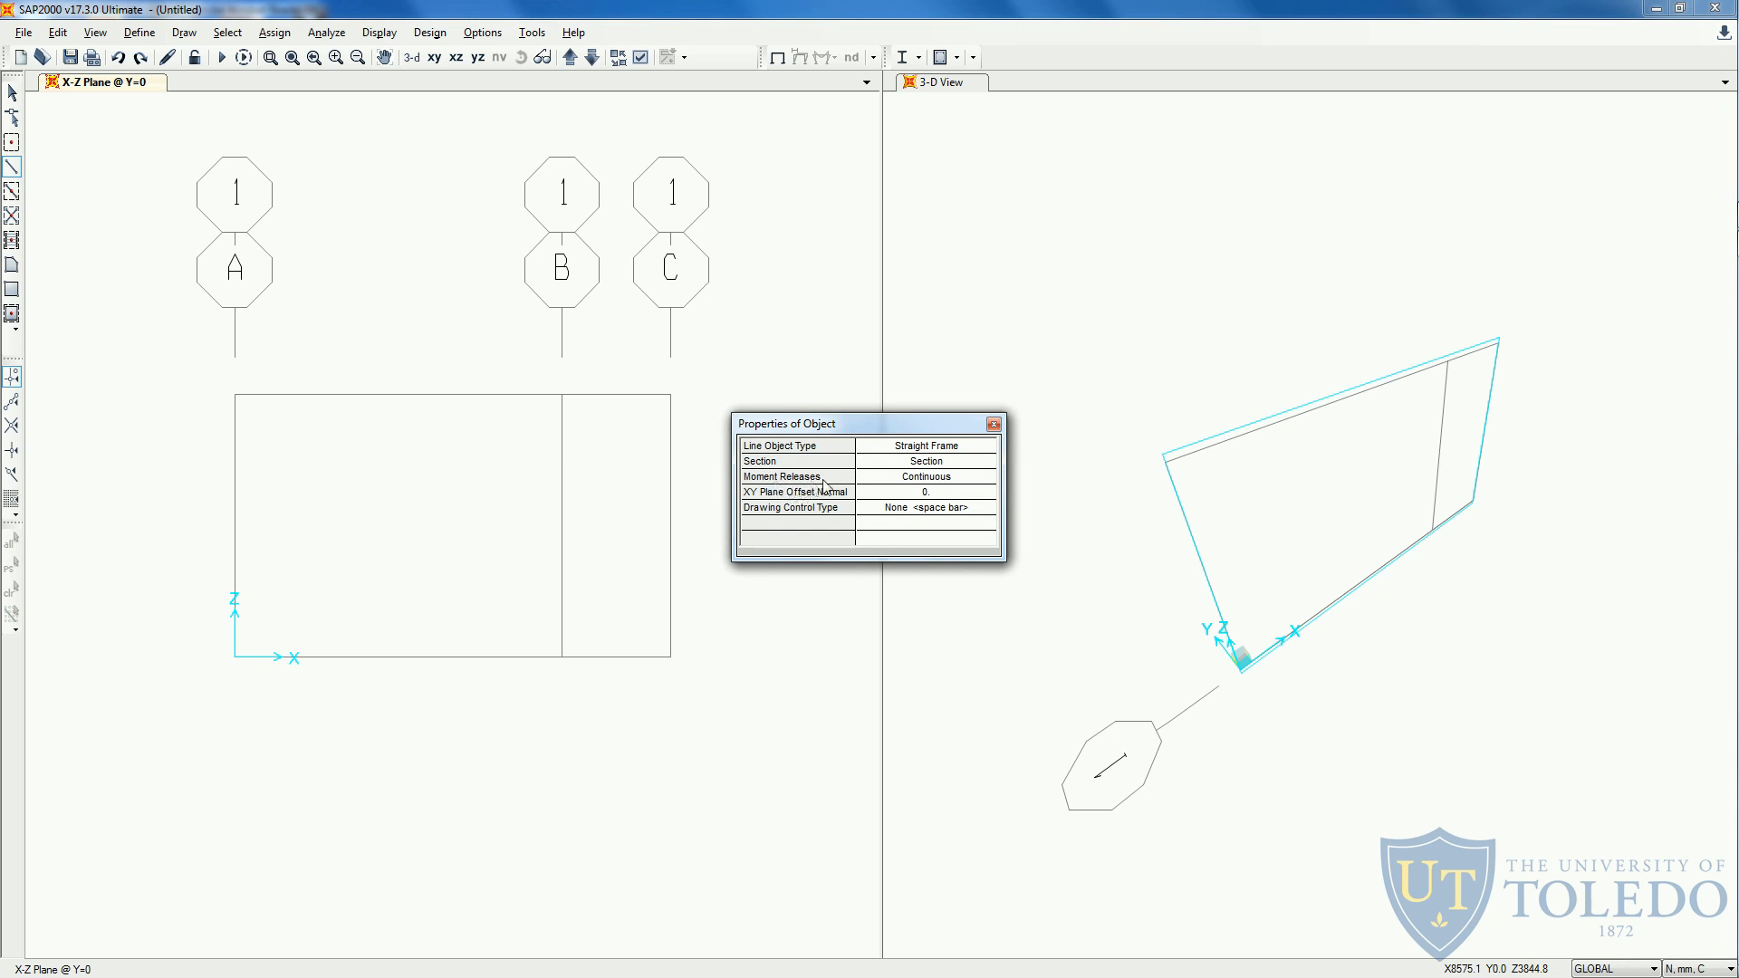
{"action": "left_click", "coordinate": [986, 485]}
{"action": "left_click", "coordinate": [987, 480]}
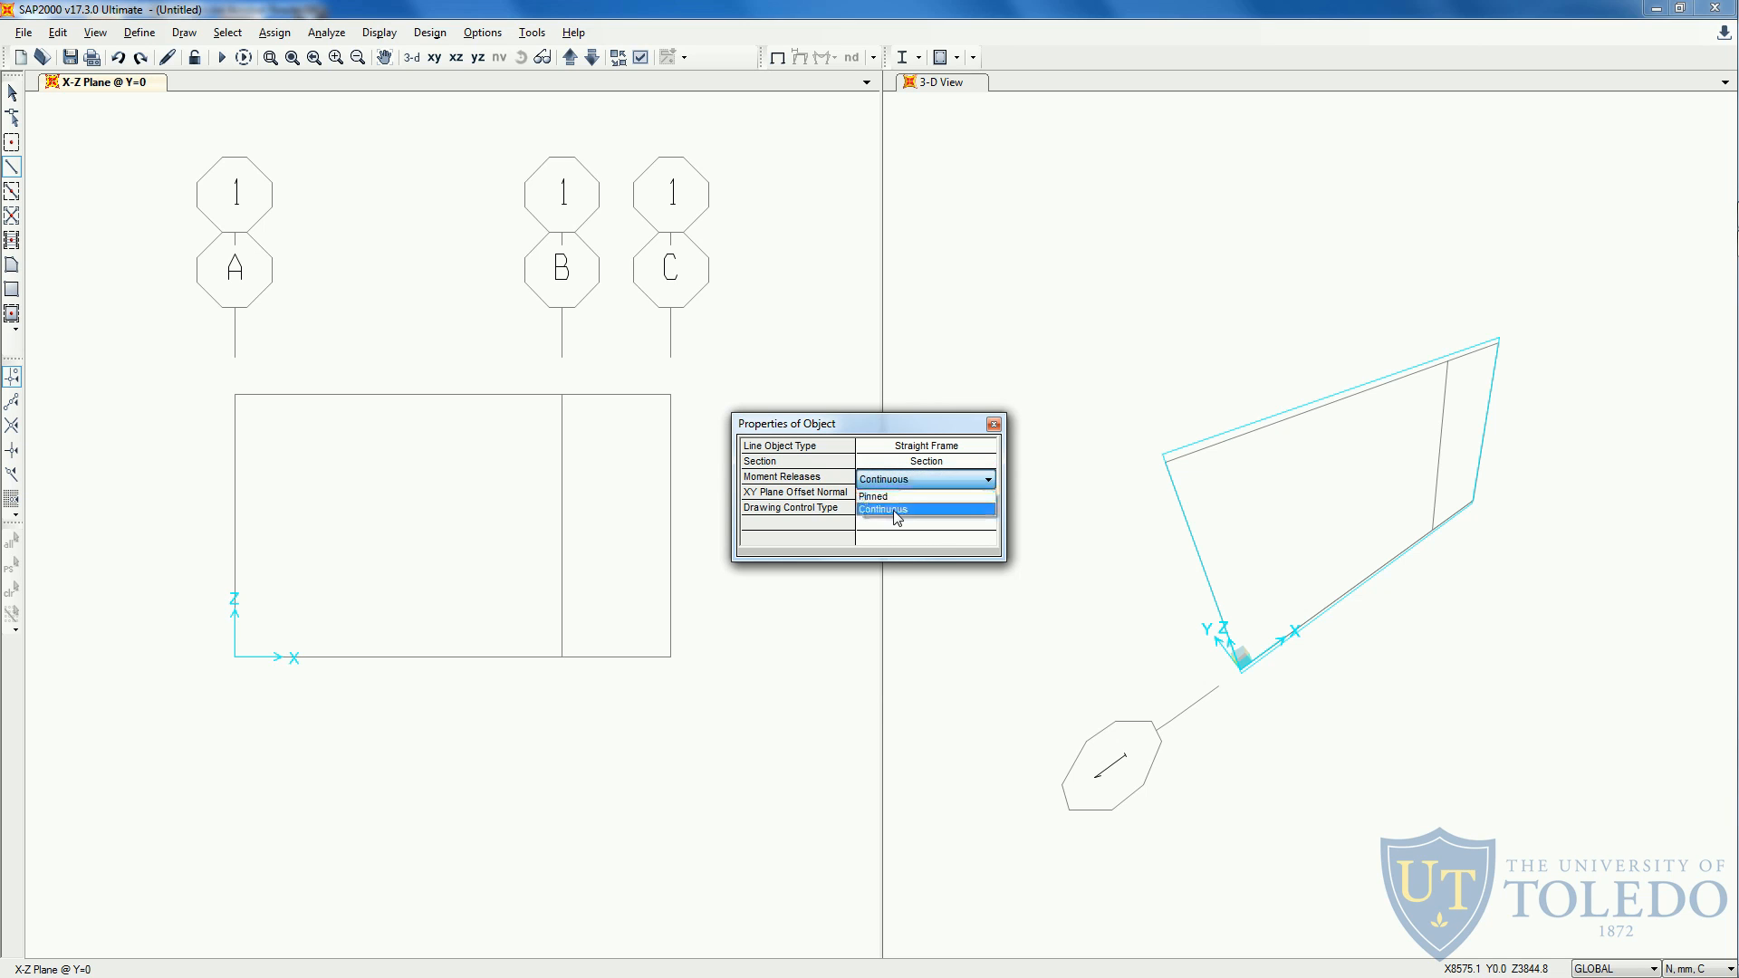
{"action": "left_click", "coordinate": [895, 511]}
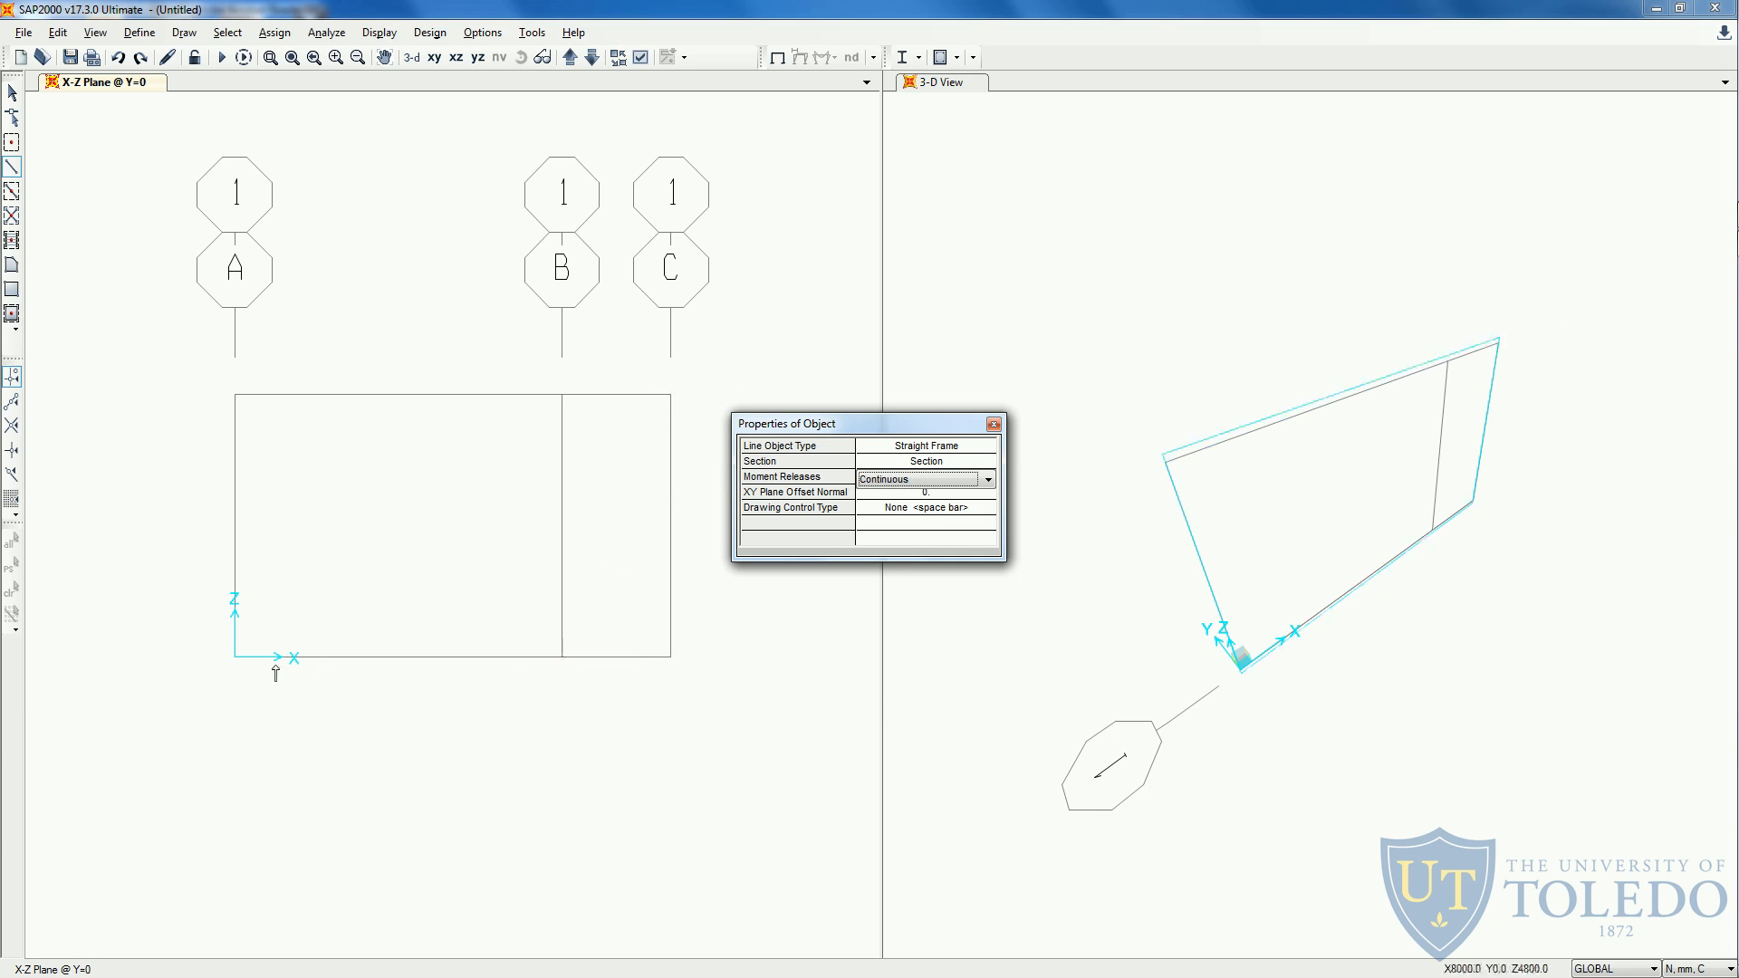
{"action": "left_click_drag", "start_coordinate": [945, 424], "coordinate": [933, 375]}
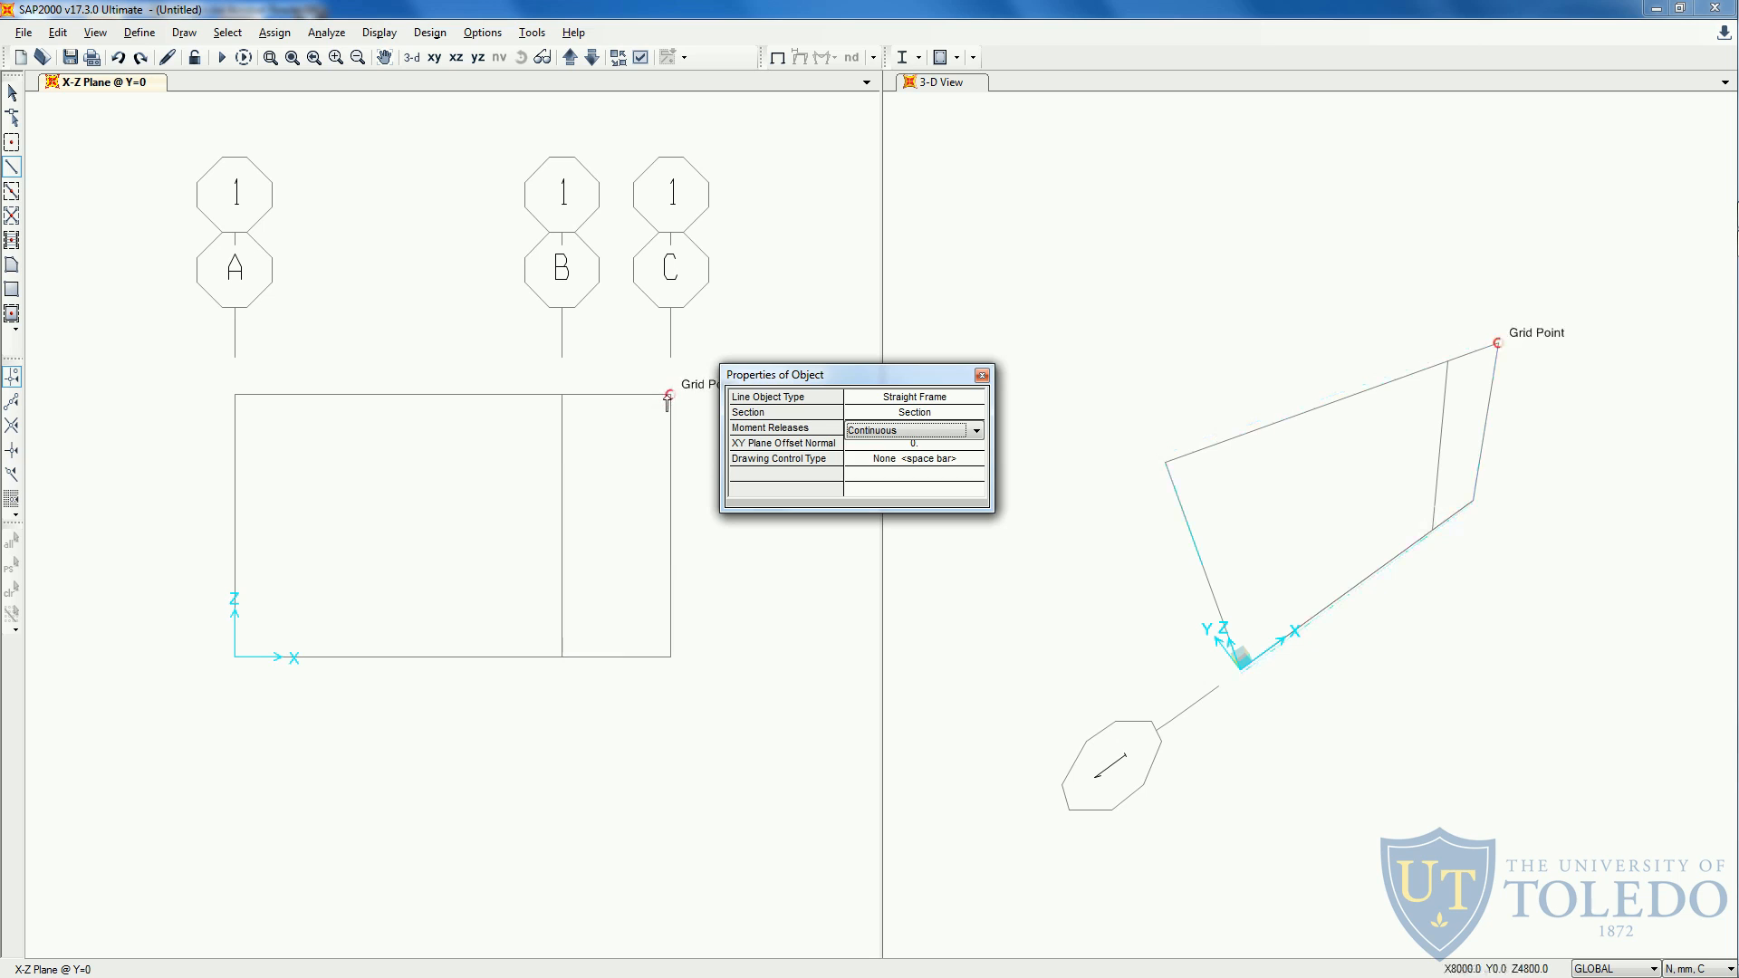
{"action": "key", "text": "alt+Tab"}
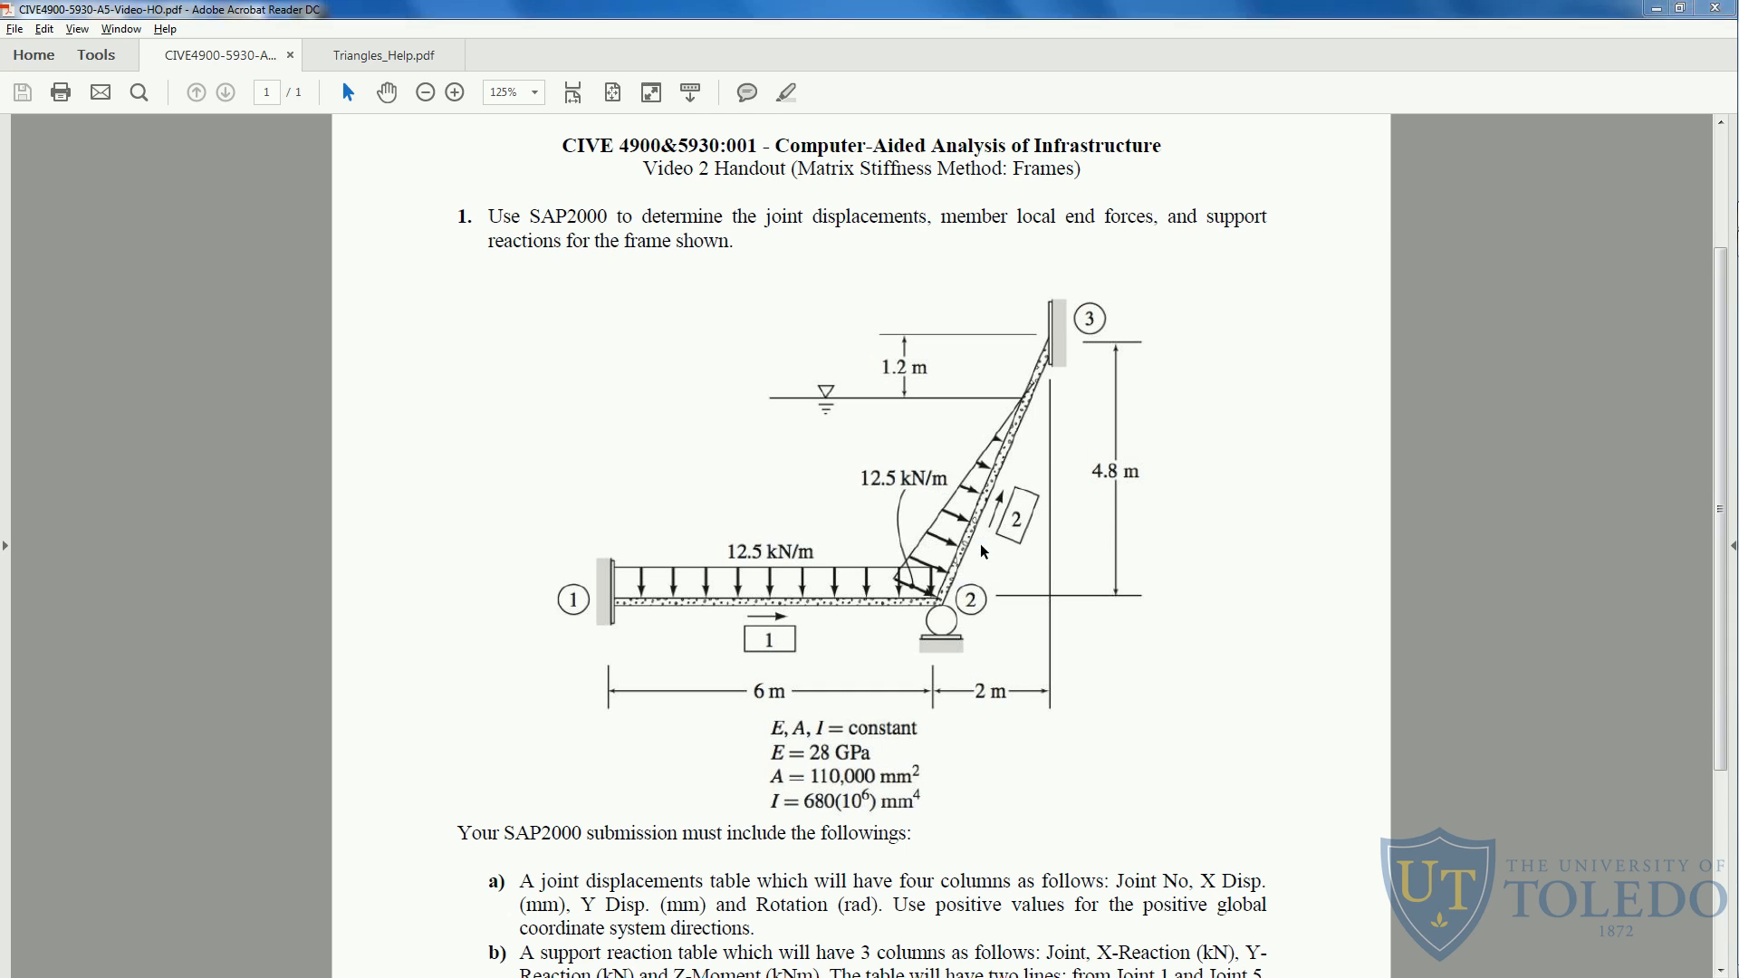
{"action": "key", "text": "alt+Tab"}
{"action": "left_click", "coordinate": [234, 656]}
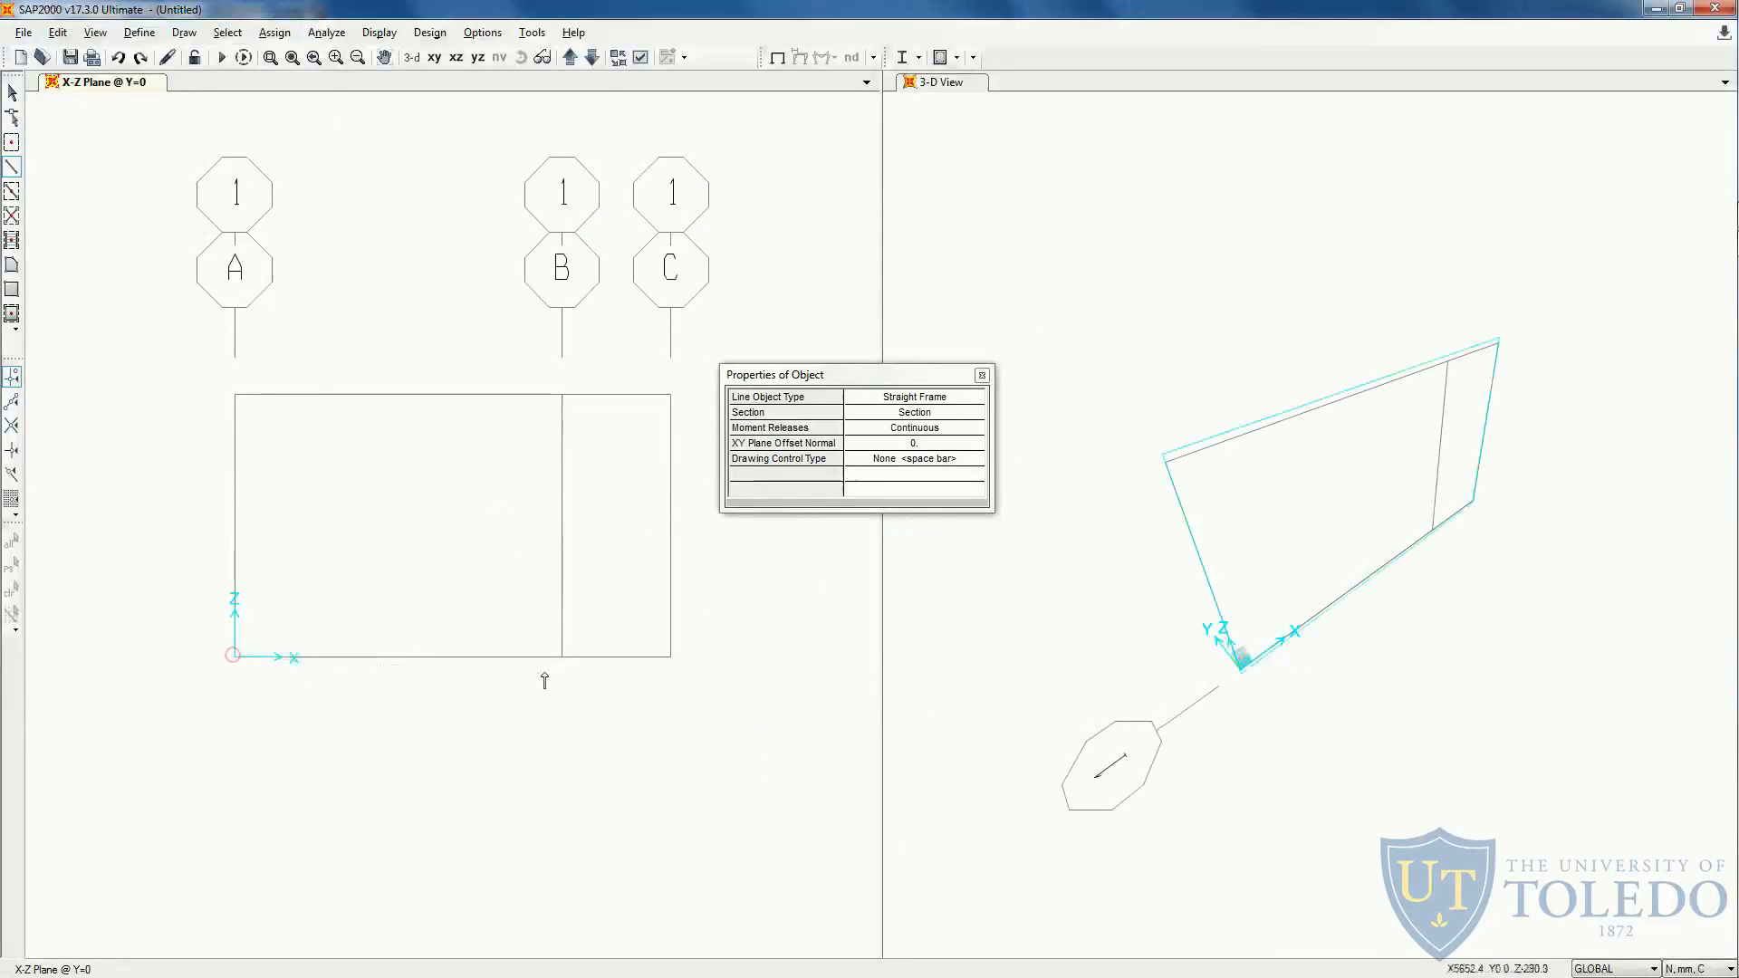
{"action": "left_click", "coordinate": [561, 657]}
{"action": "left_click", "coordinate": [670, 394]}
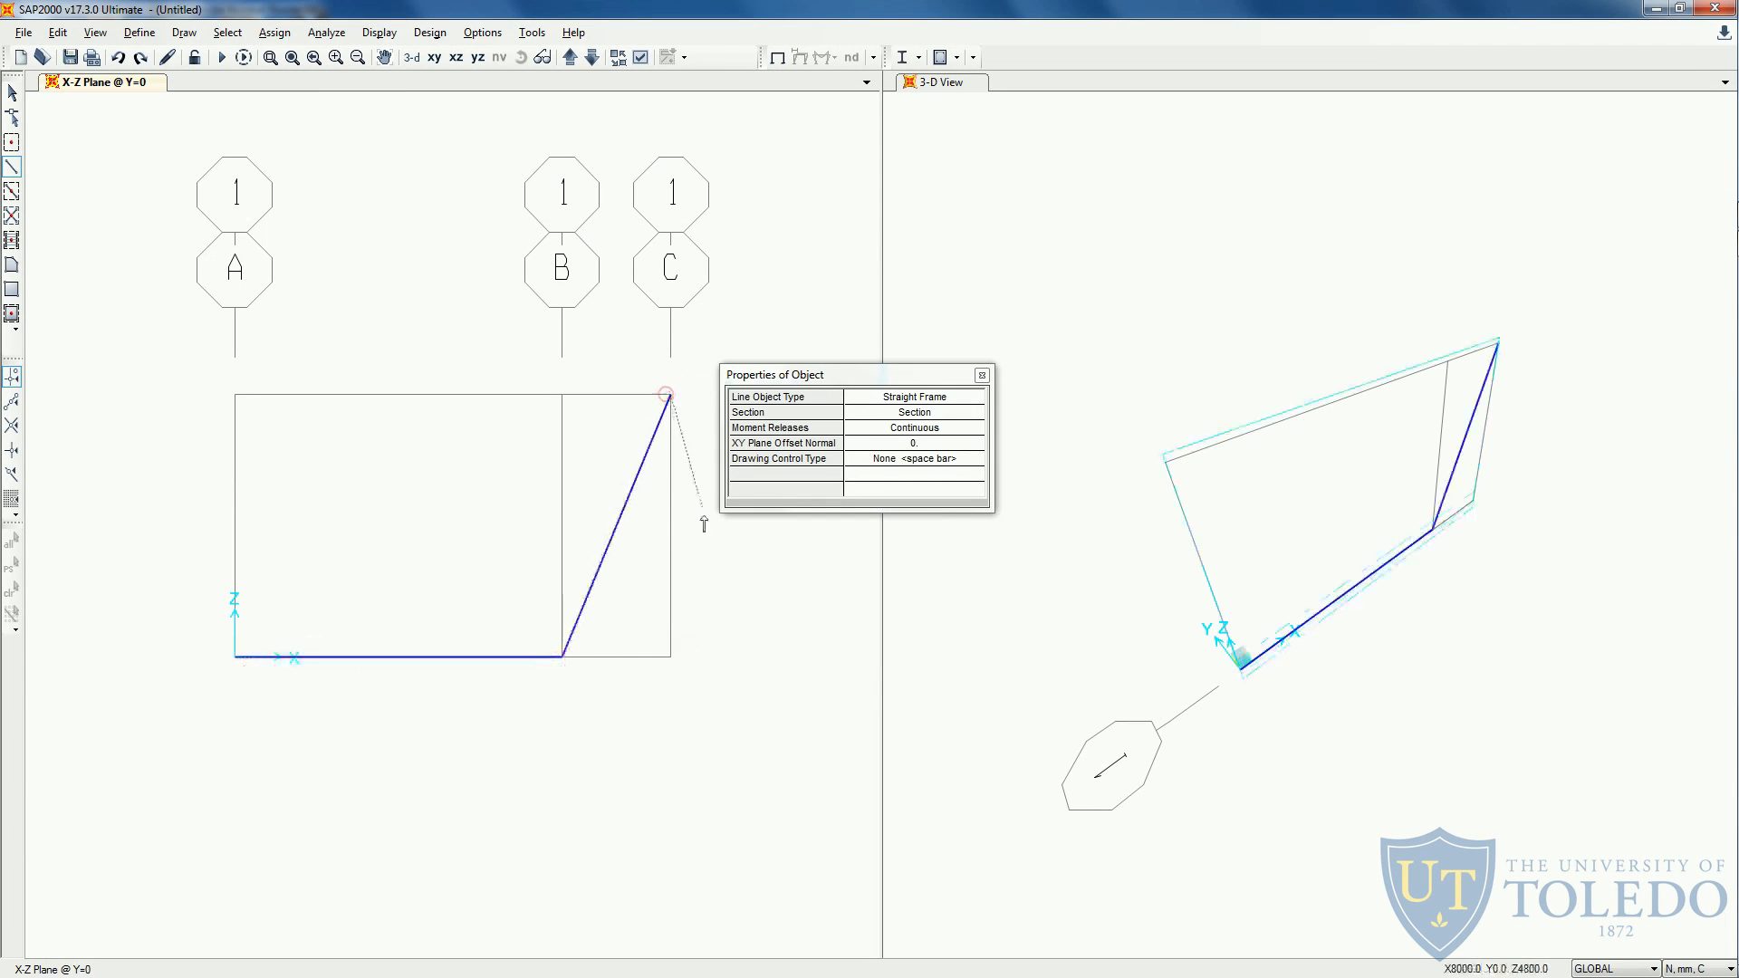
{"action": "key", "text": "Escape"}
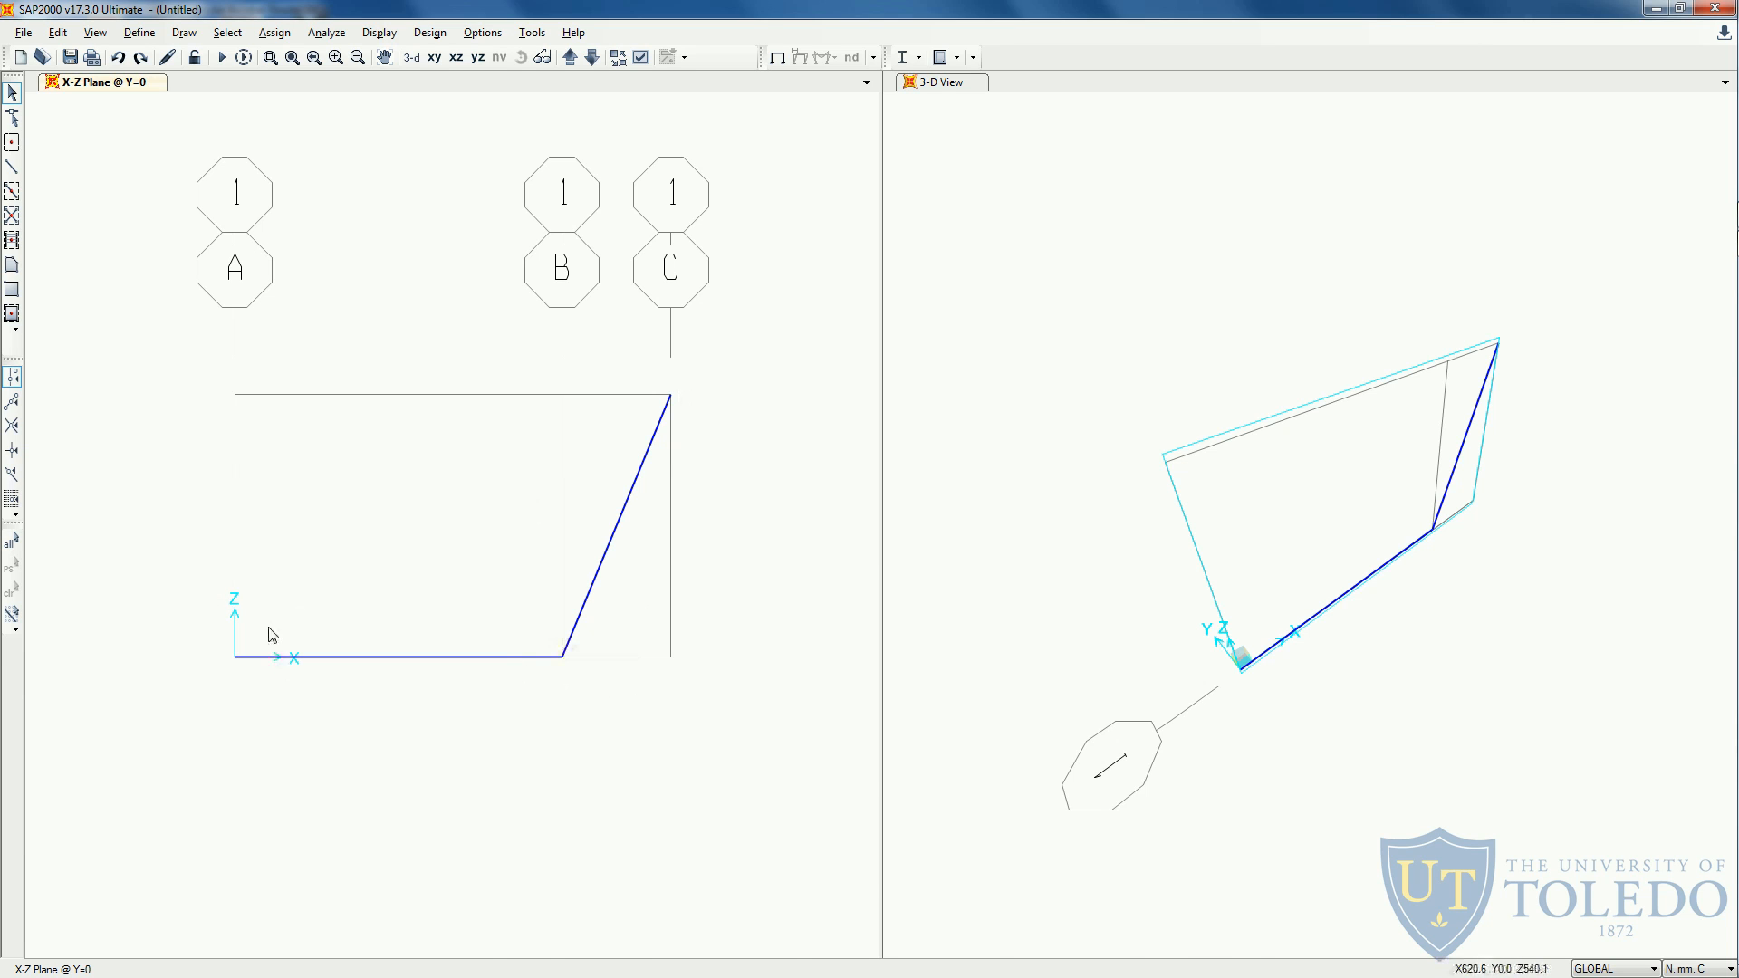
- Select the frame's two outer end joints and show joint labels in the X-Z view
{"action": "key", "text": "alt+Tab"}
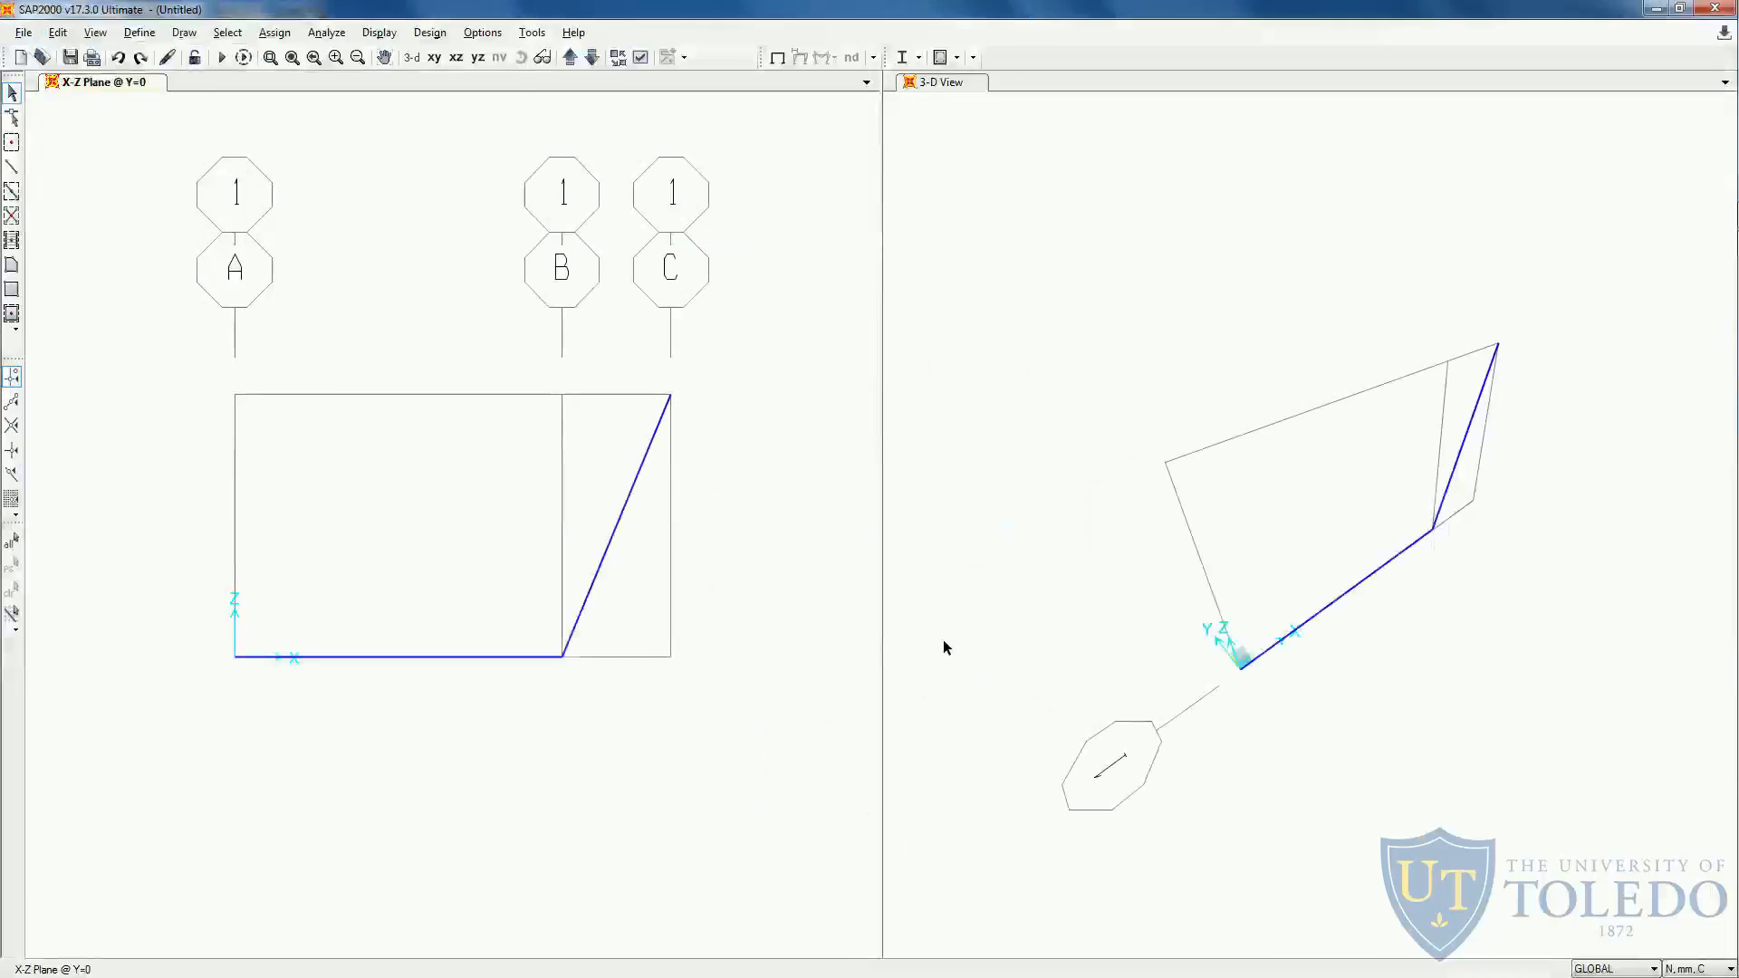
{"action": "left_click_drag", "start_coordinate": [208, 619], "coordinate": [252, 671]}
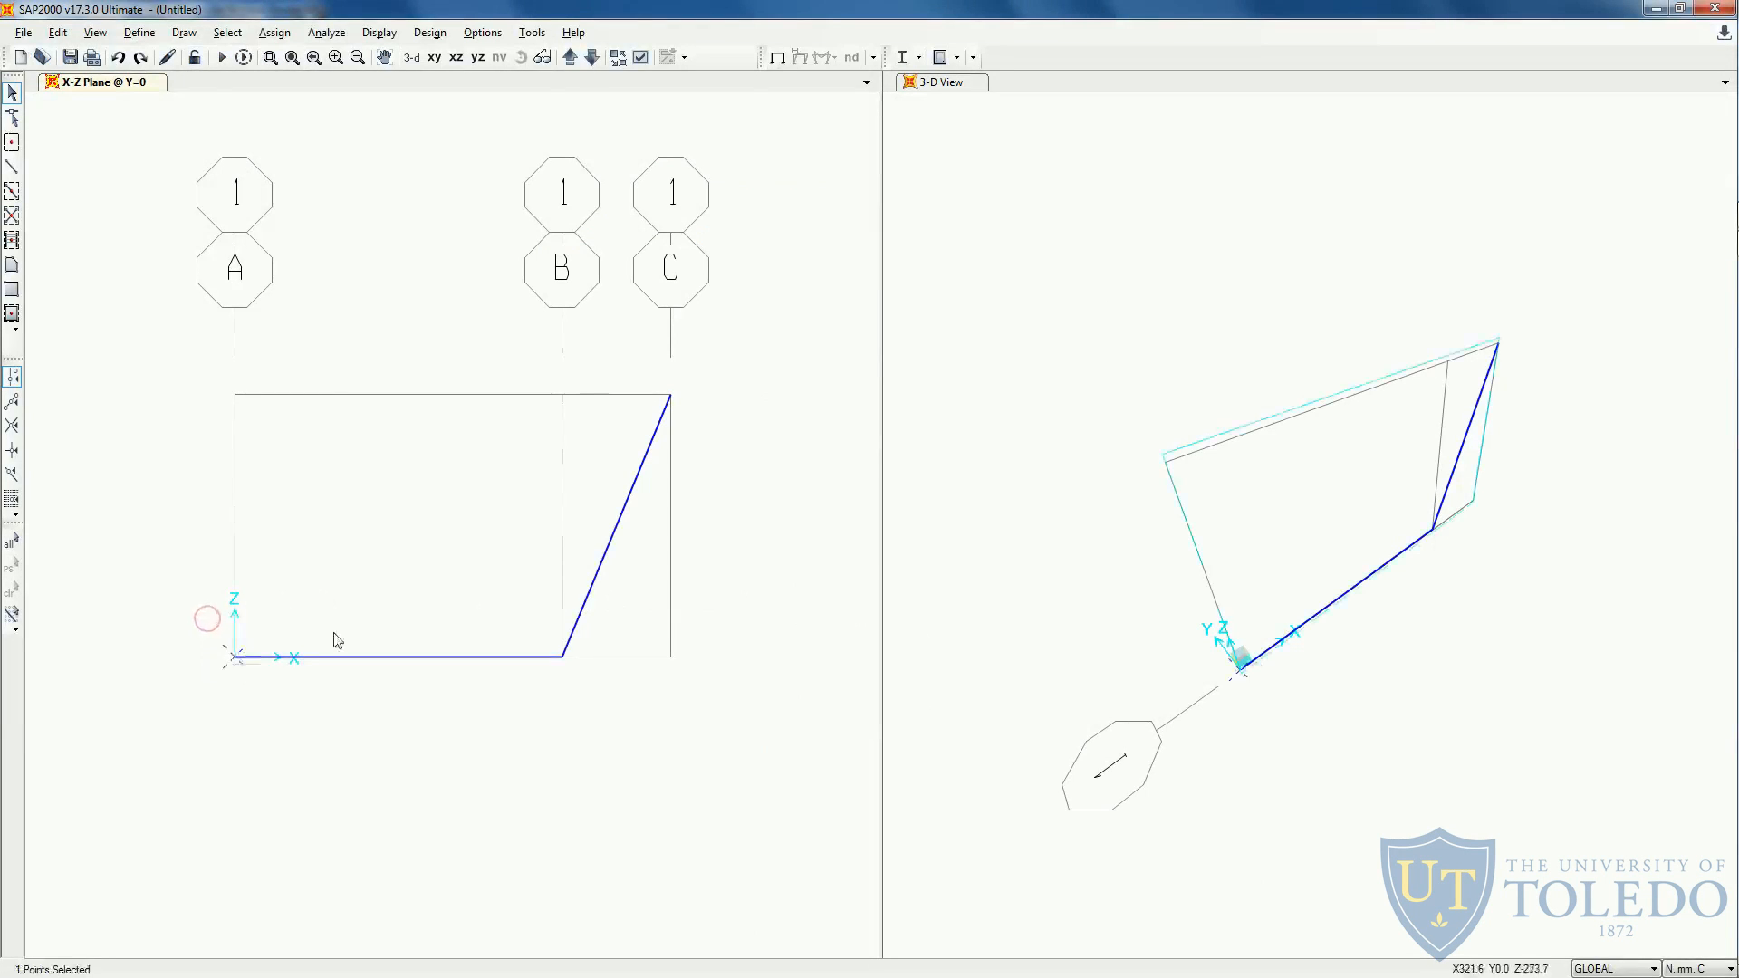
{"action": "left_click", "coordinate": [670, 396]}
{"action": "left_click", "coordinate": [640, 57]}
{"action": "left_click", "coordinate": [542, 374]}
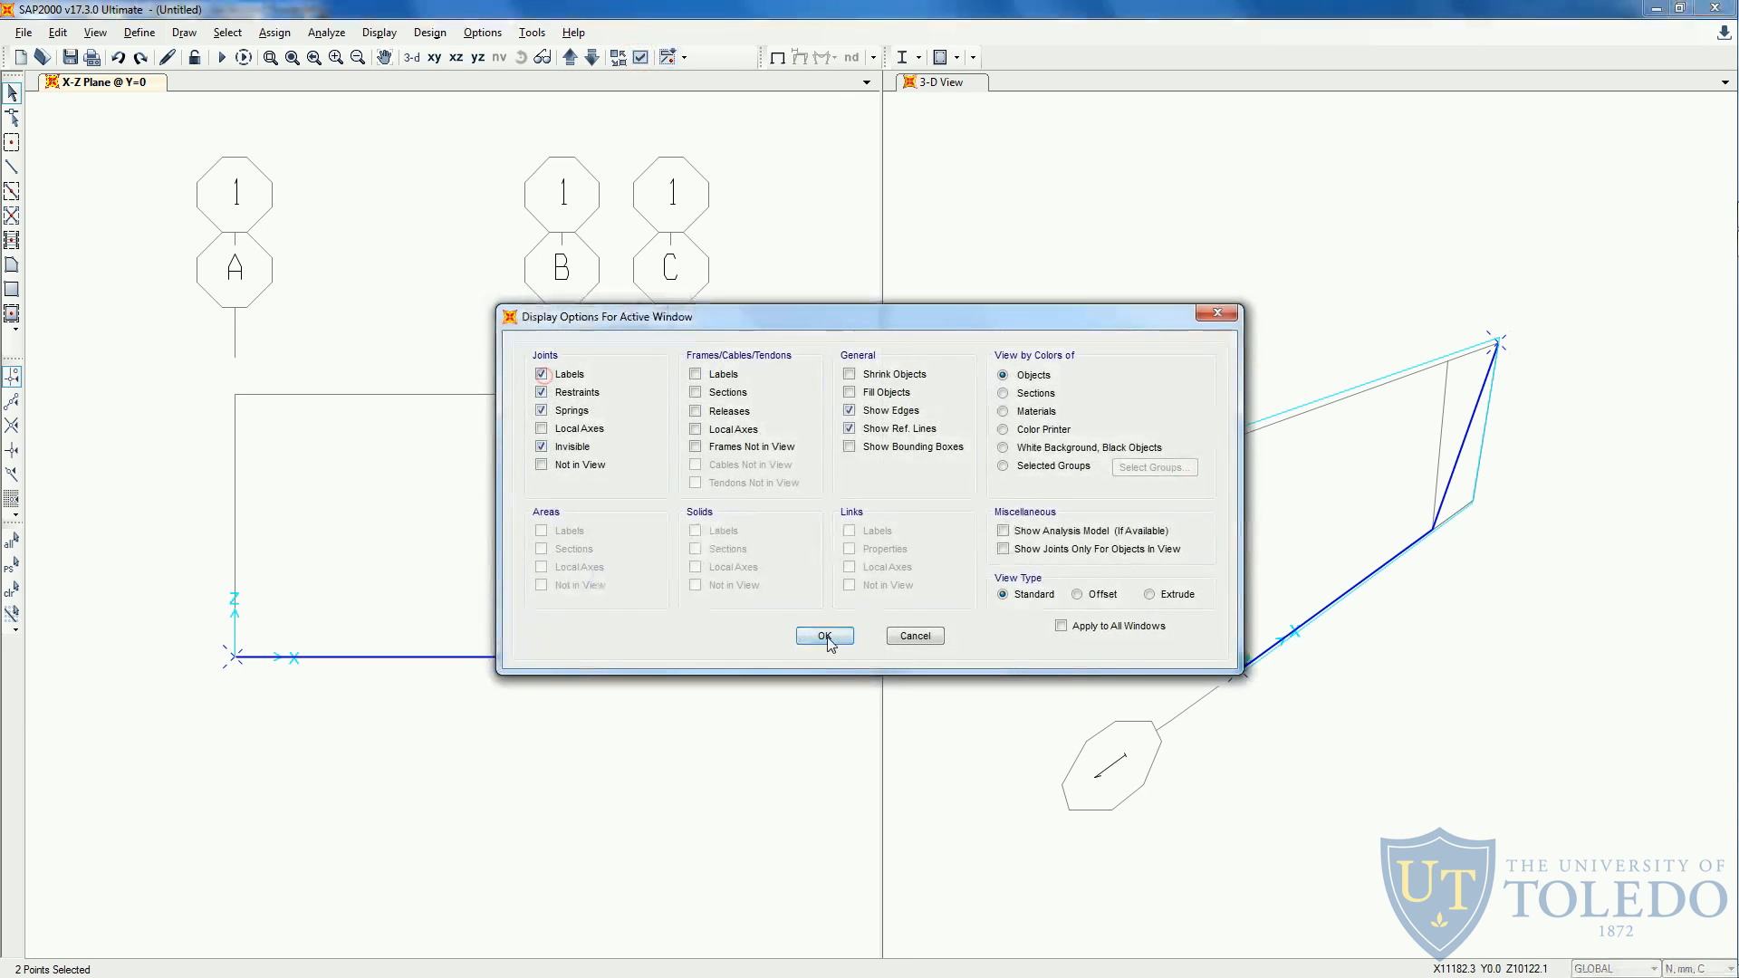
{"action": "left_click", "coordinate": [824, 634]}
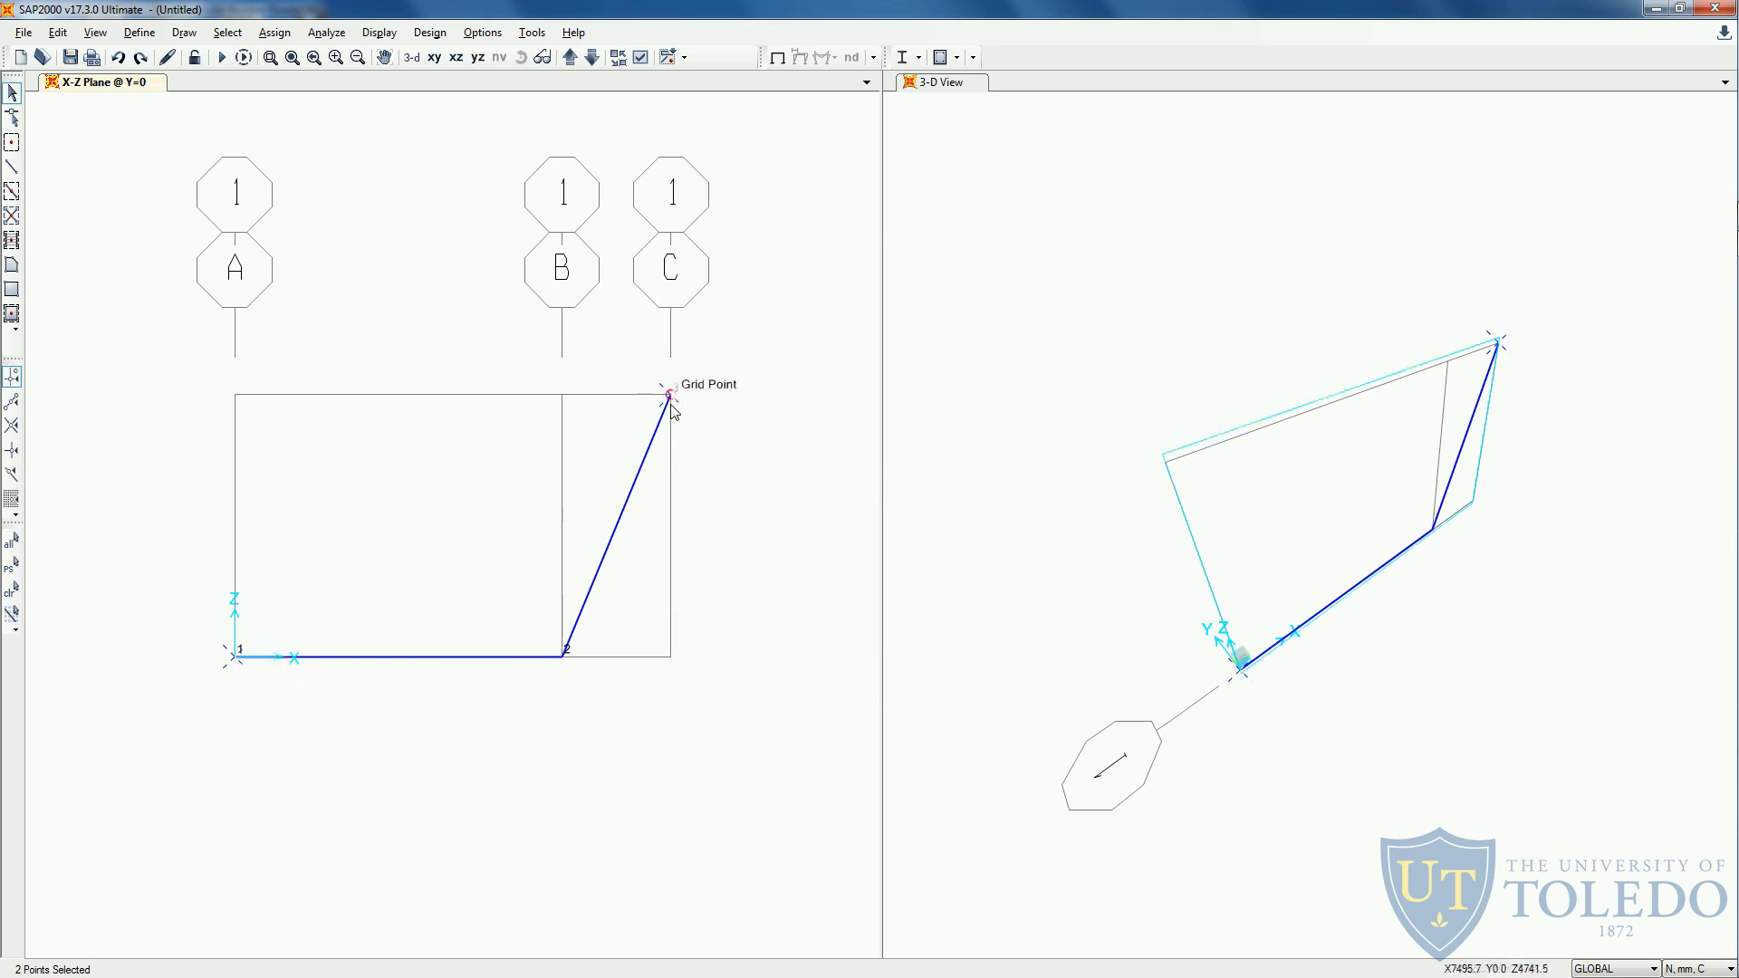
- Assign fully fixed restraints, with all translations and rotations restrained, to the two selected end joints
{"action": "left_click", "coordinate": [284, 40]}
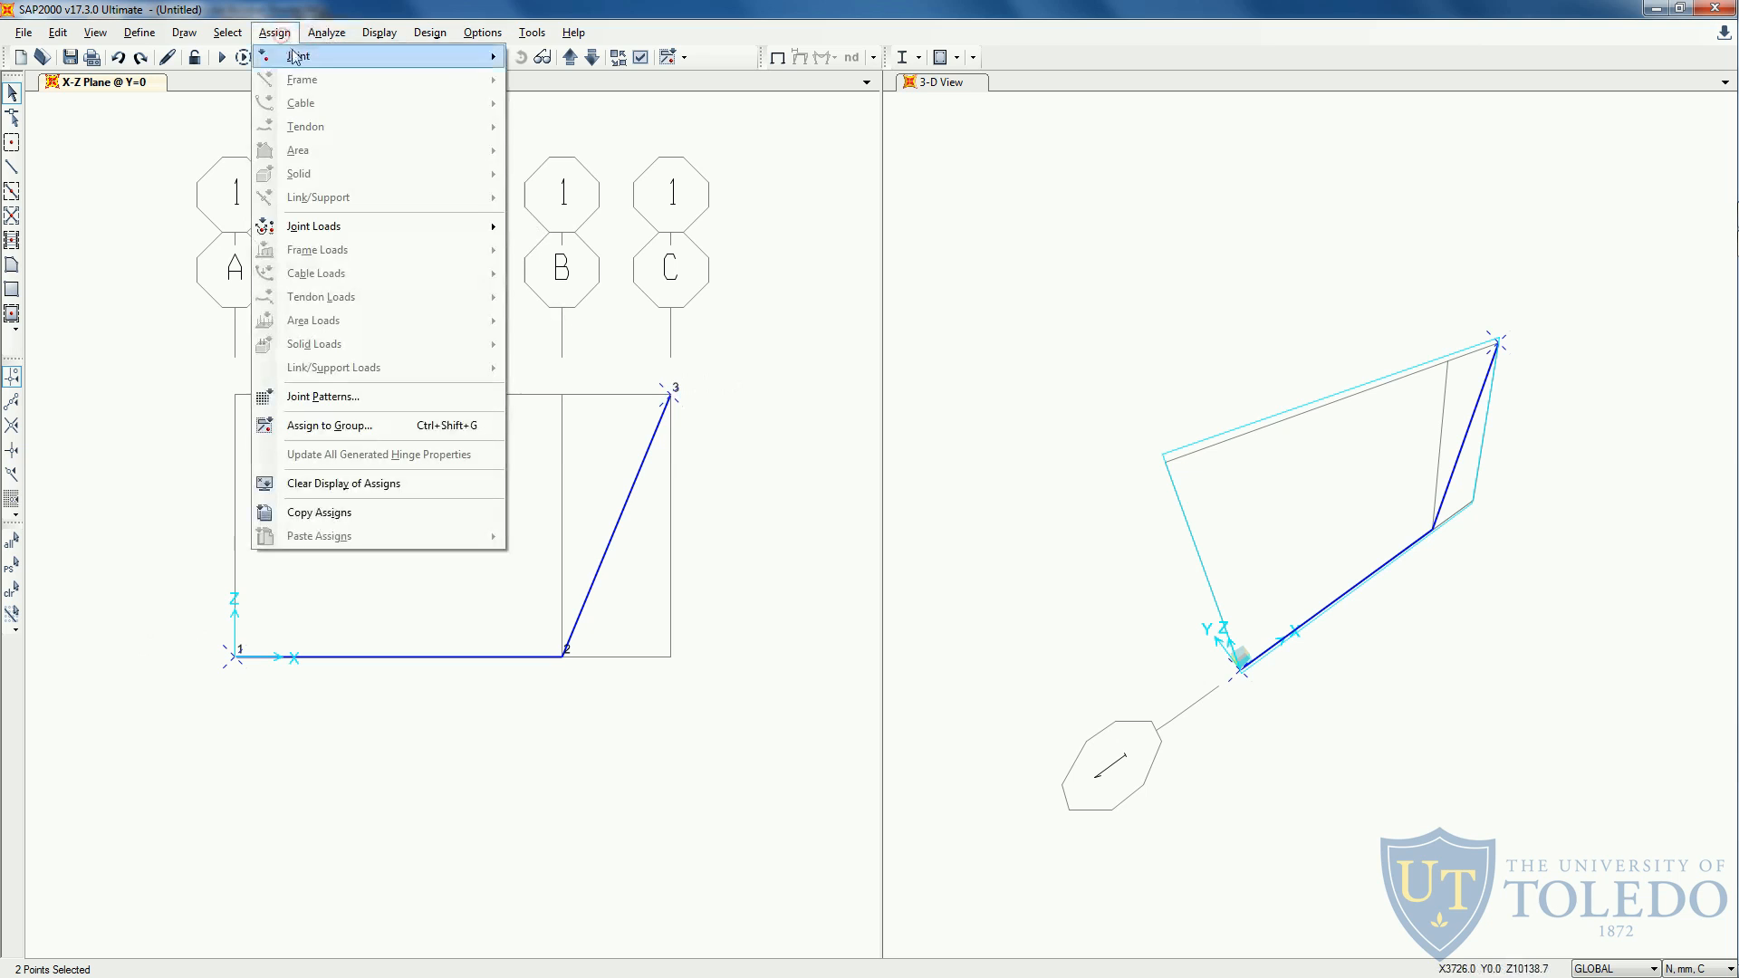
{"action": "mouse_move", "coordinate": [290, 54]}
{"action": "left_click", "coordinate": [544, 58]}
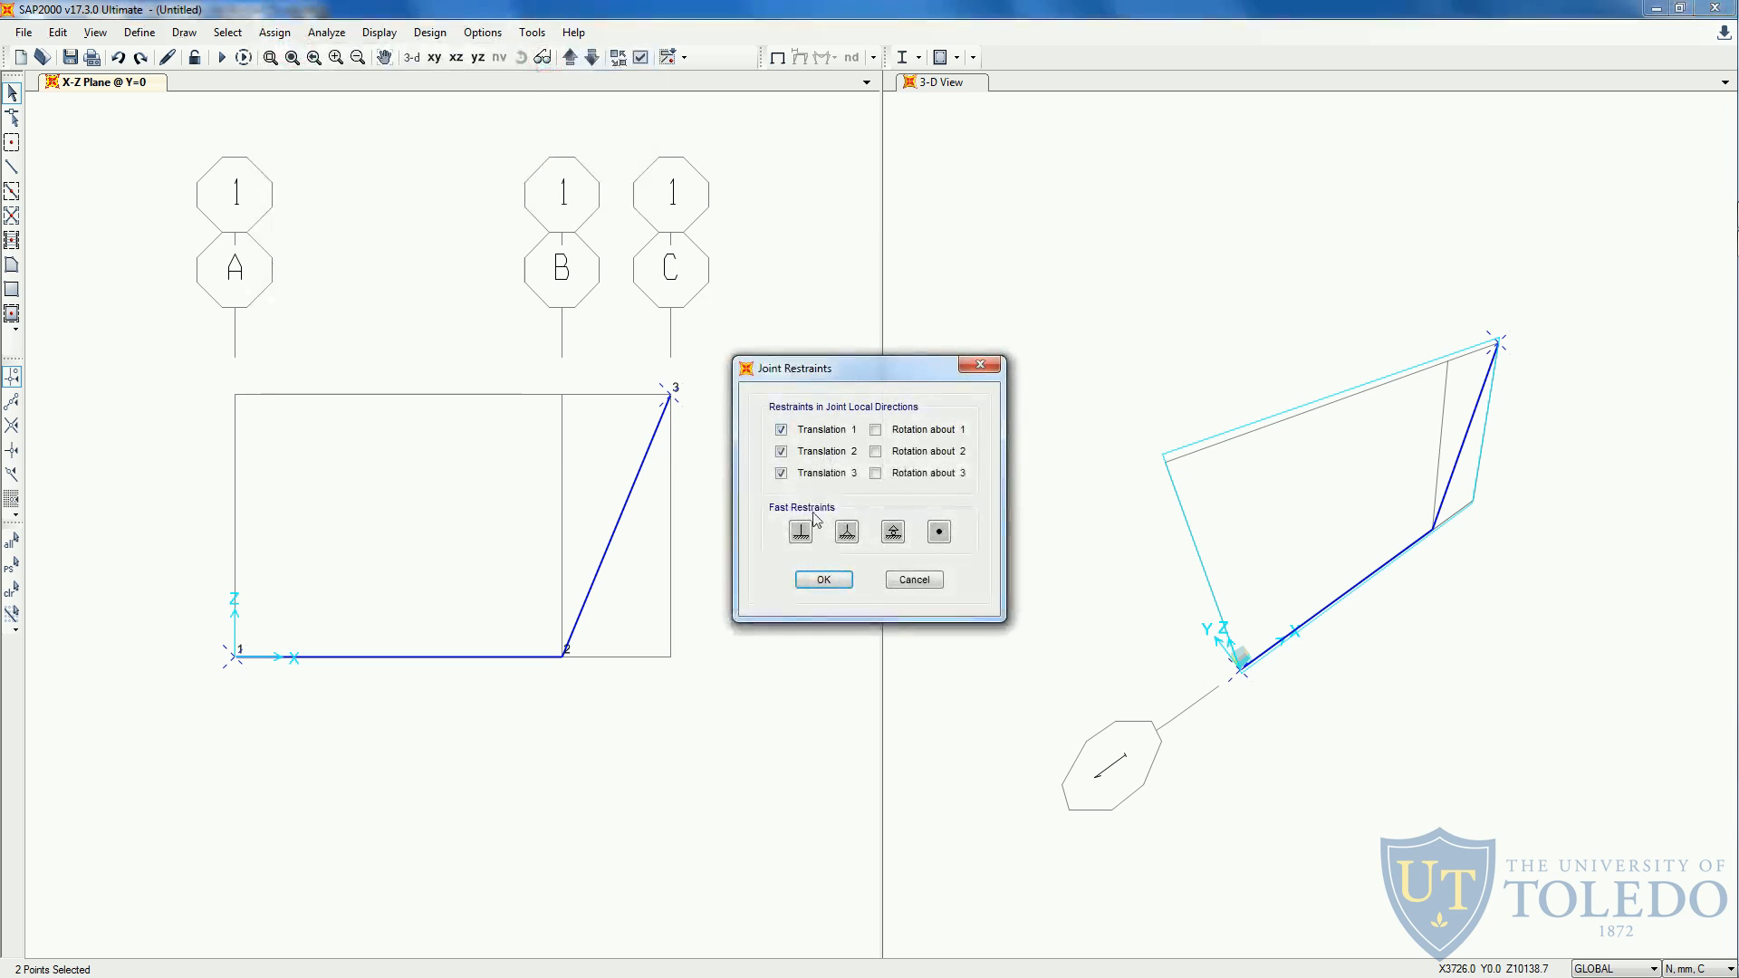
{"action": "left_click", "coordinate": [802, 534]}
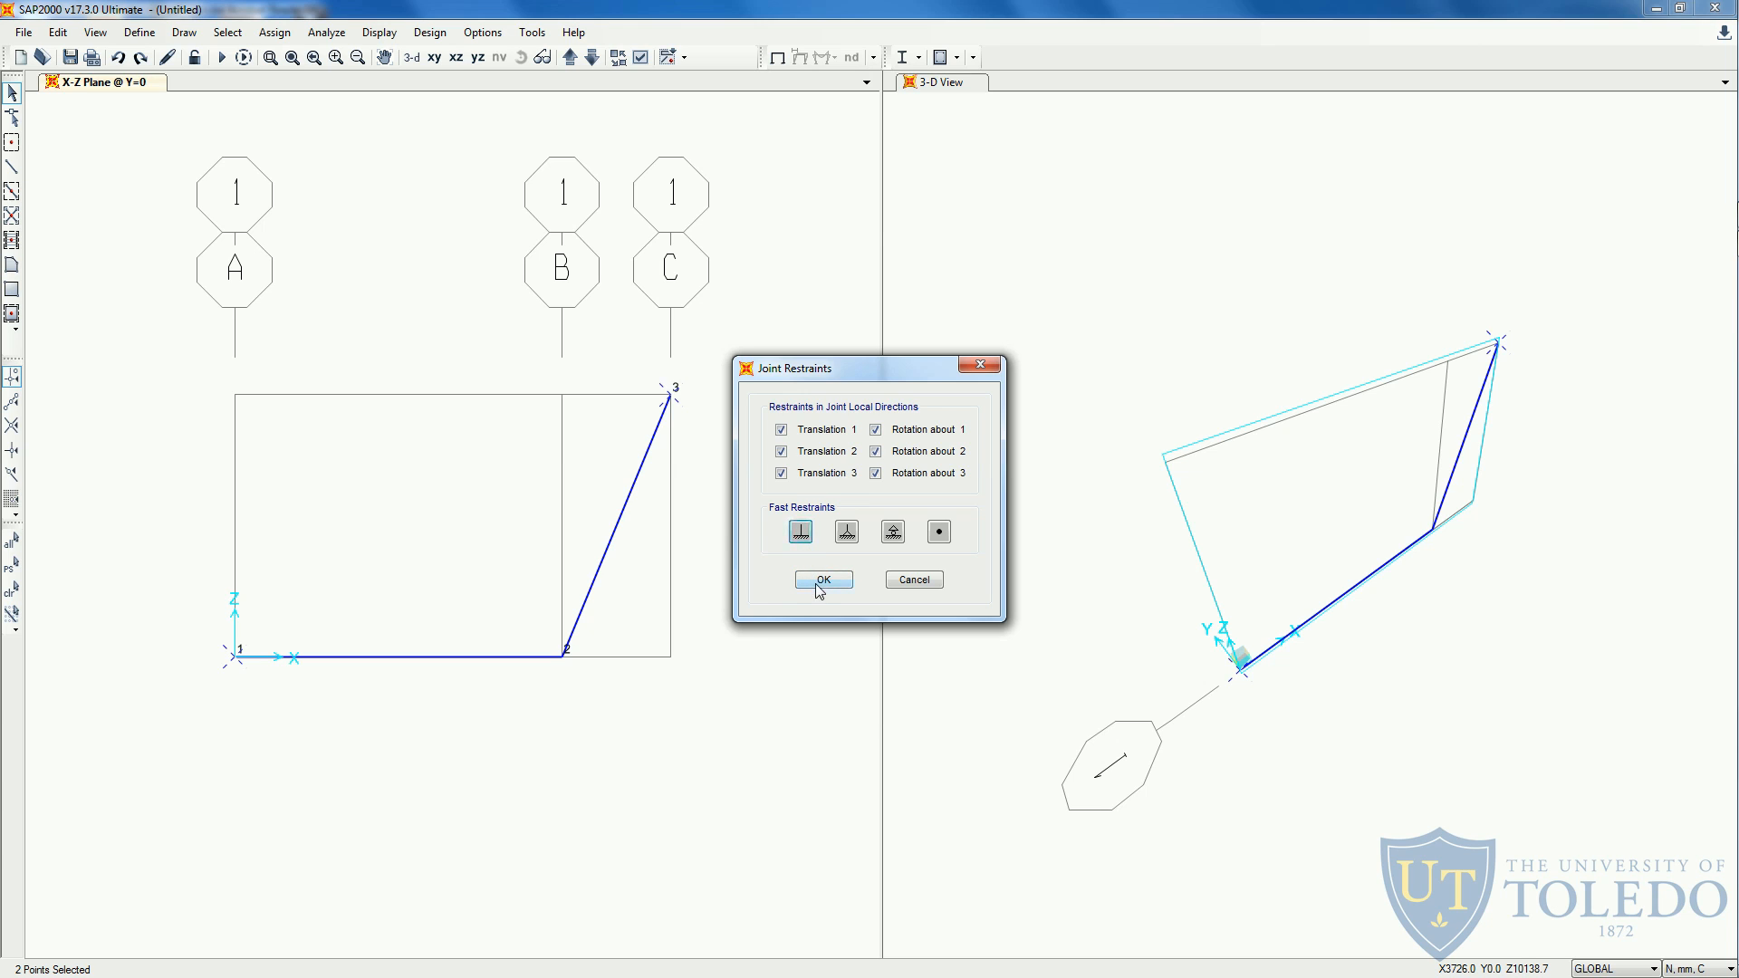
{"action": "left_click", "coordinate": [821, 581]}
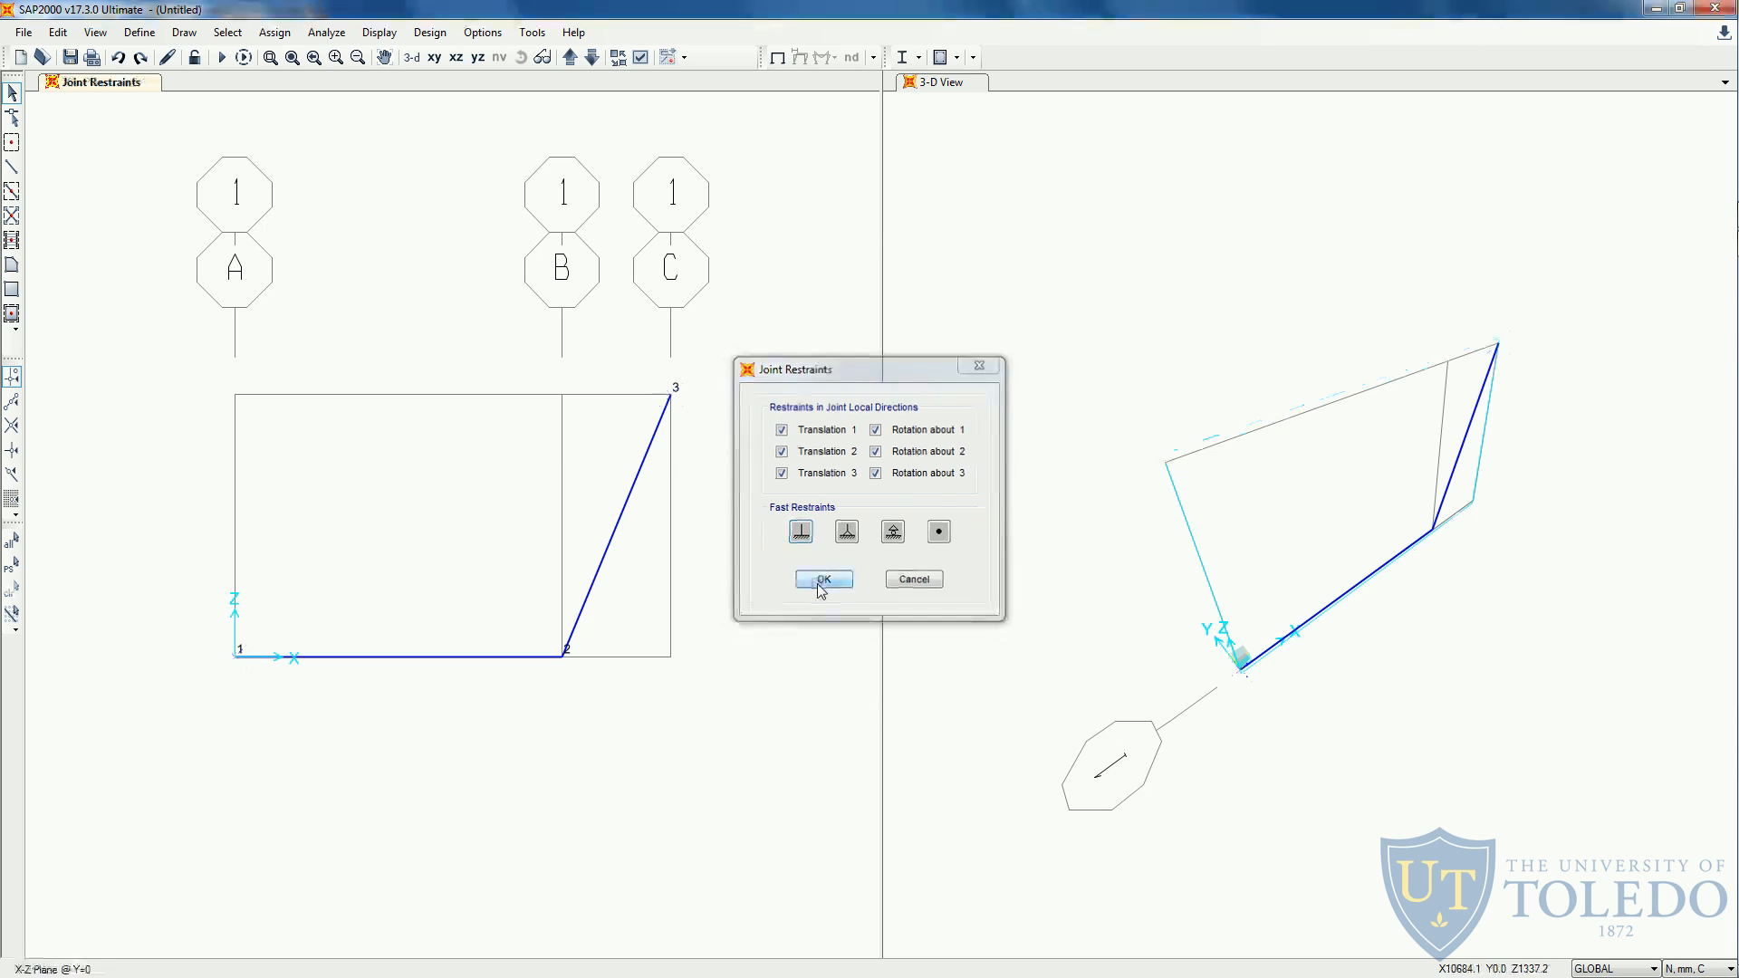
- Assign a roller support to joint 2 at the base of grid B, restraining only Translation 3
{"action": "left_click", "coordinate": [585, 675]}
{"action": "left_click", "coordinate": [274, 32]}
{"action": "mouse_move", "coordinate": [439, 61]}
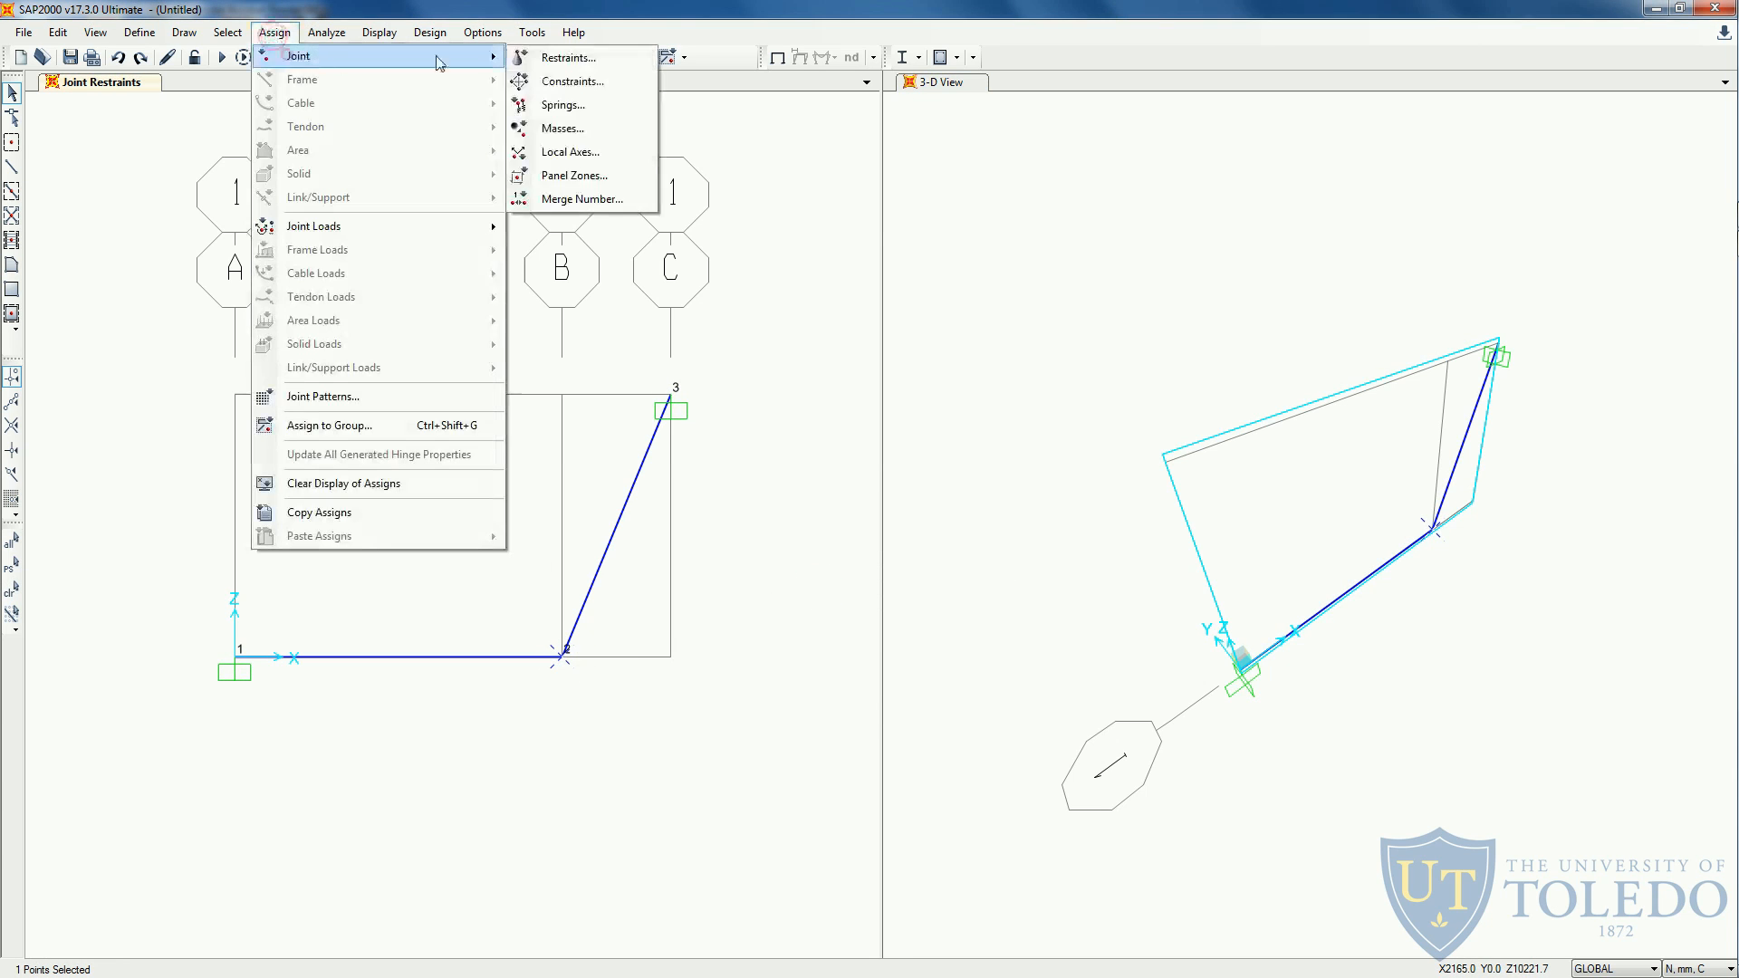
{"action": "left_click", "coordinate": [561, 58]}
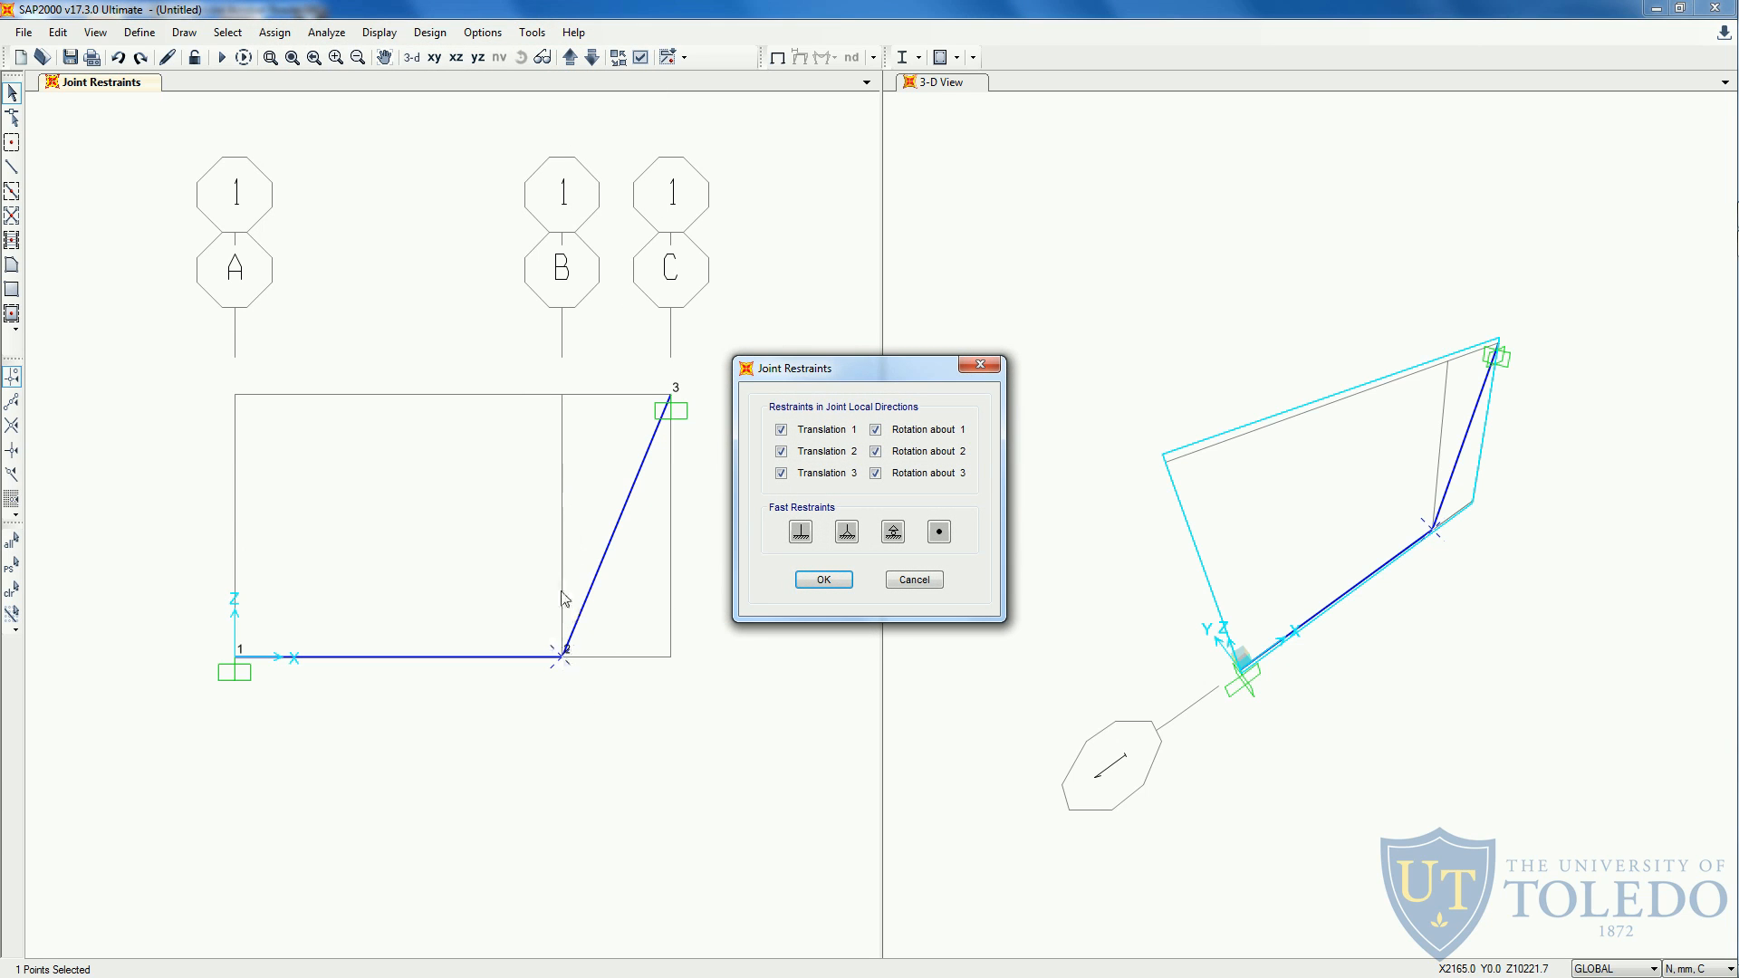
{"action": "left_click", "coordinate": [803, 473]}
{"action": "left_click", "coordinate": [908, 473]}
{"action": "left_click", "coordinate": [903, 453]}
{"action": "left_click", "coordinate": [895, 433]}
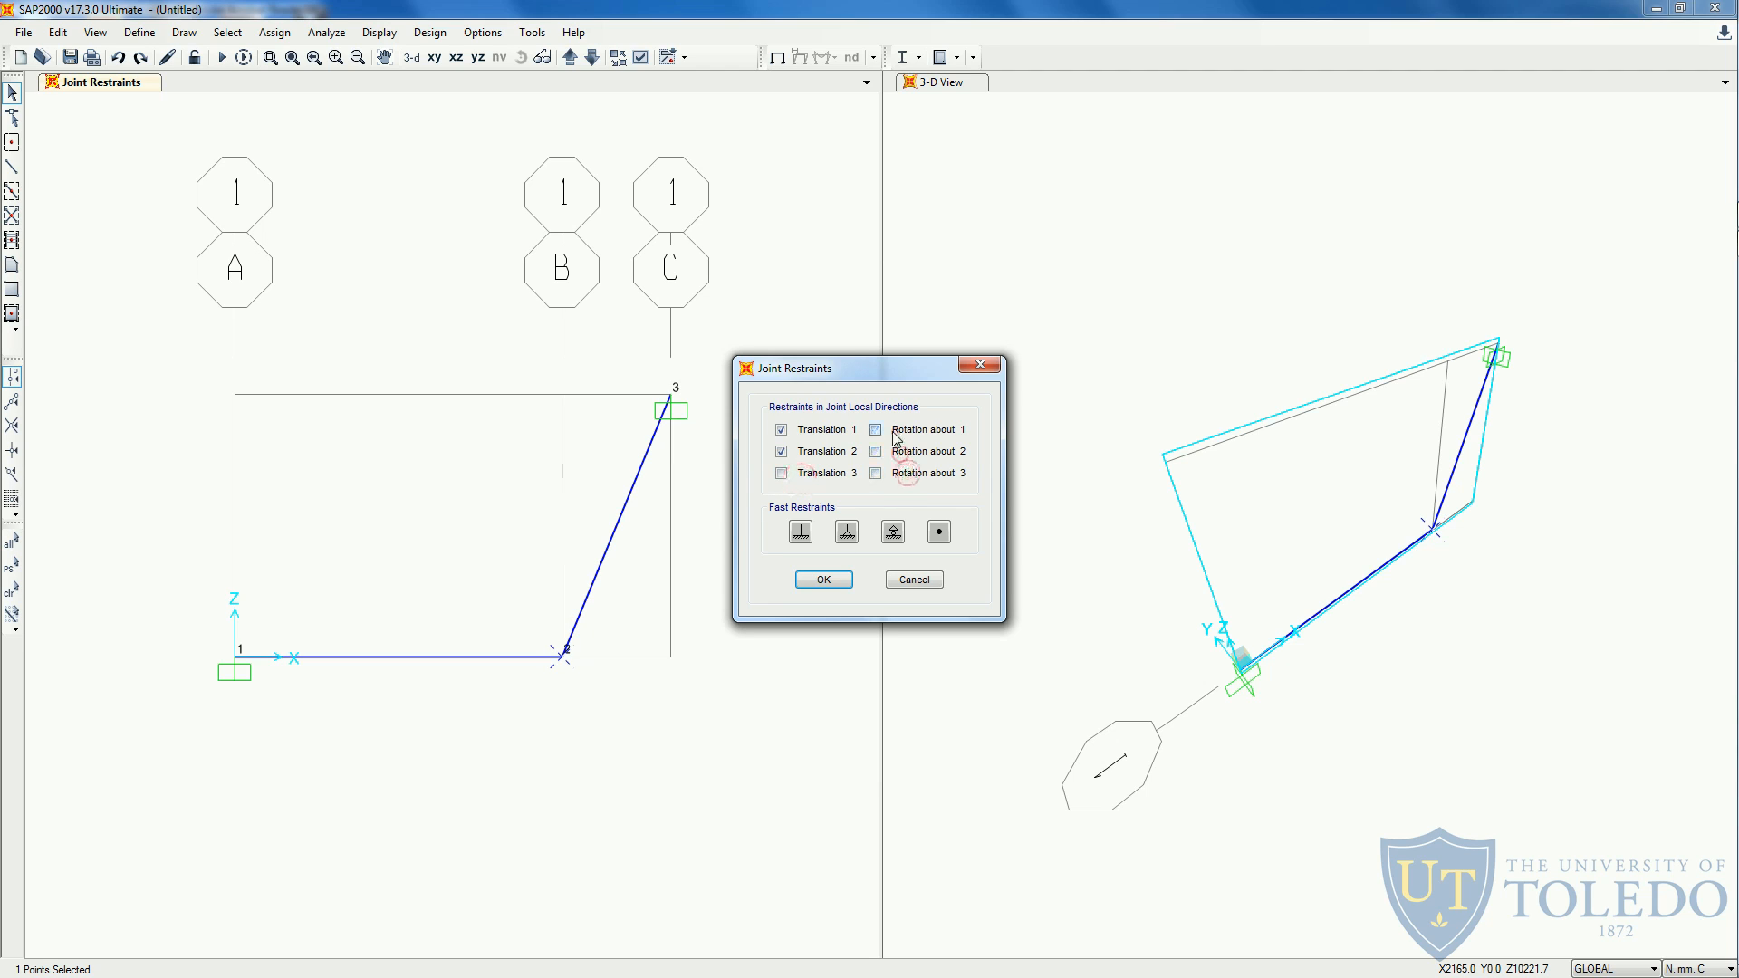
{"action": "left_click", "coordinate": [816, 452]}
{"action": "left_click", "coordinate": [810, 473]}
{"action": "left_click", "coordinate": [813, 430]}
{"action": "left_click", "coordinate": [824, 580]}
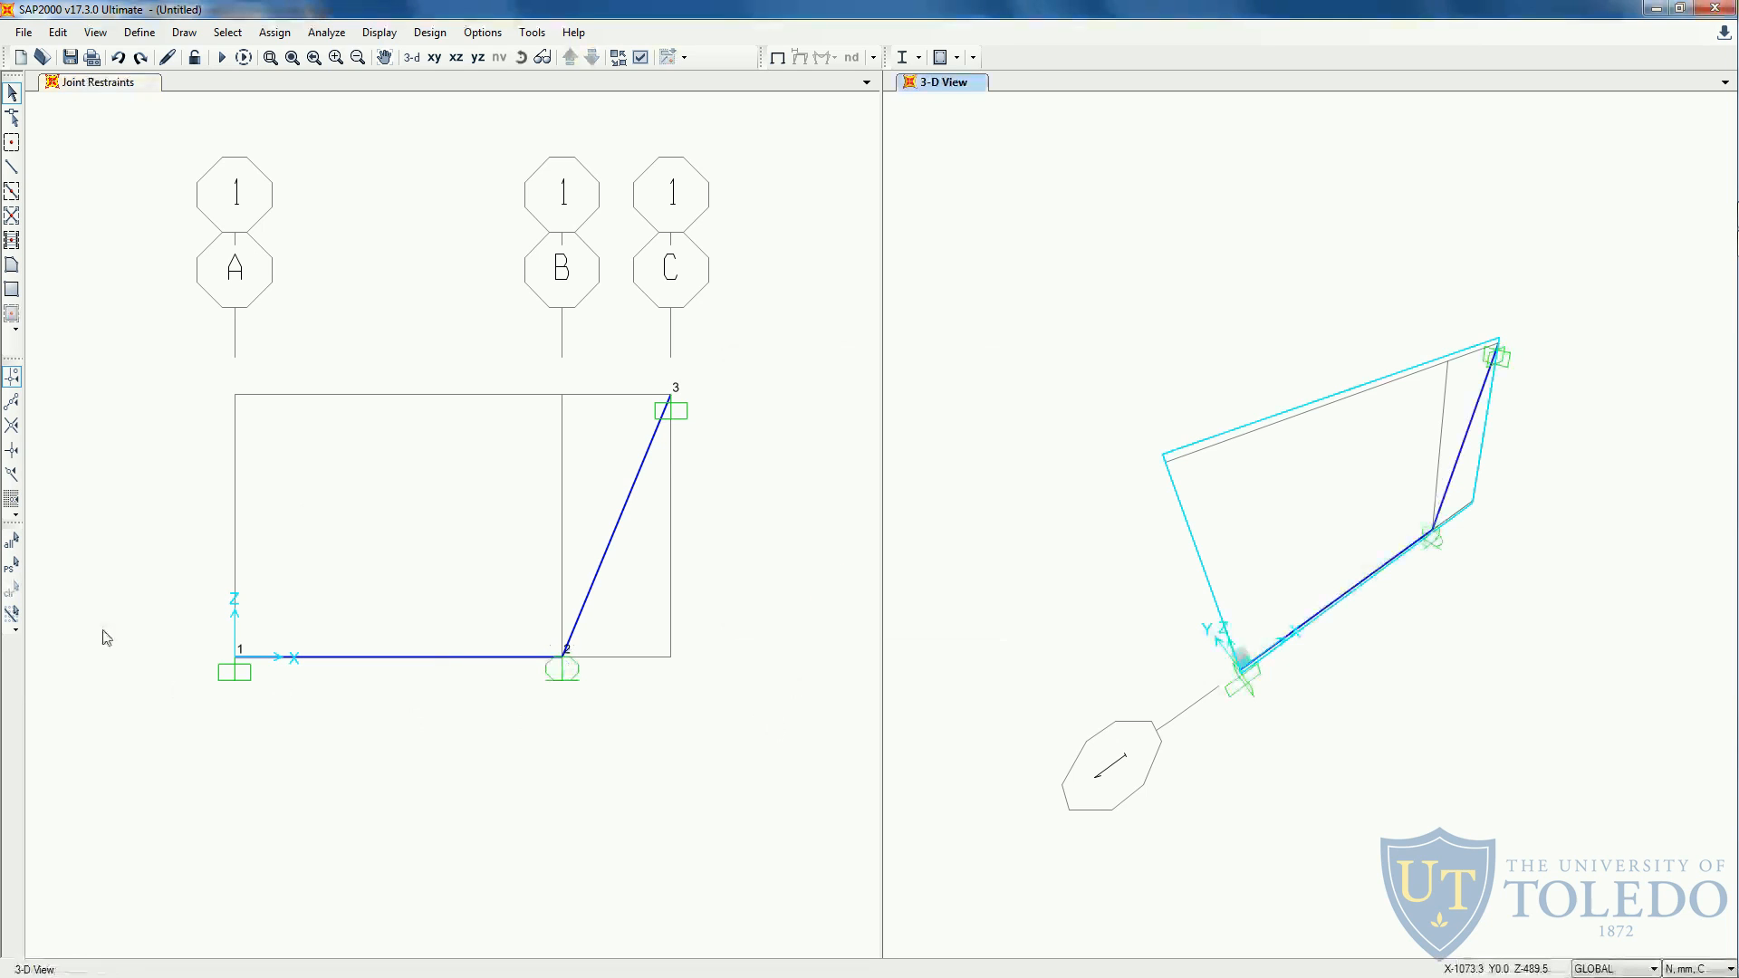
- Save the model as Video3Example in the Videos folder
{"action": "left_click", "coordinate": [635, 404]}
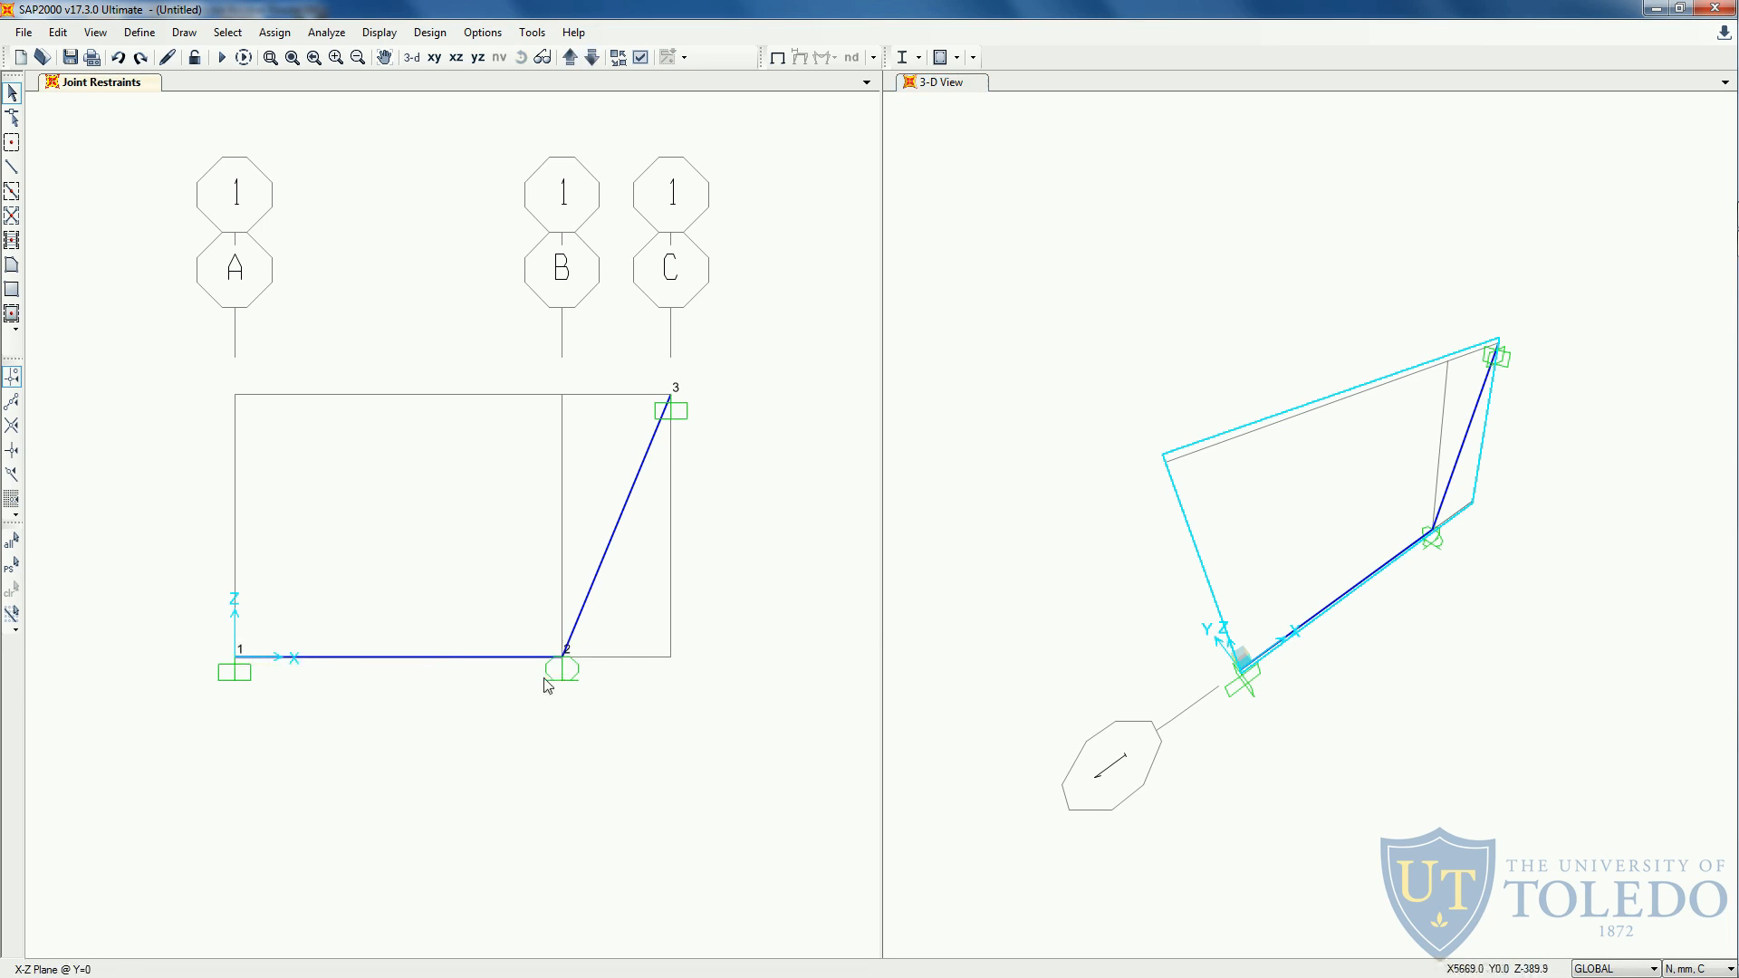
{"action": "left_click", "coordinate": [69, 58]}
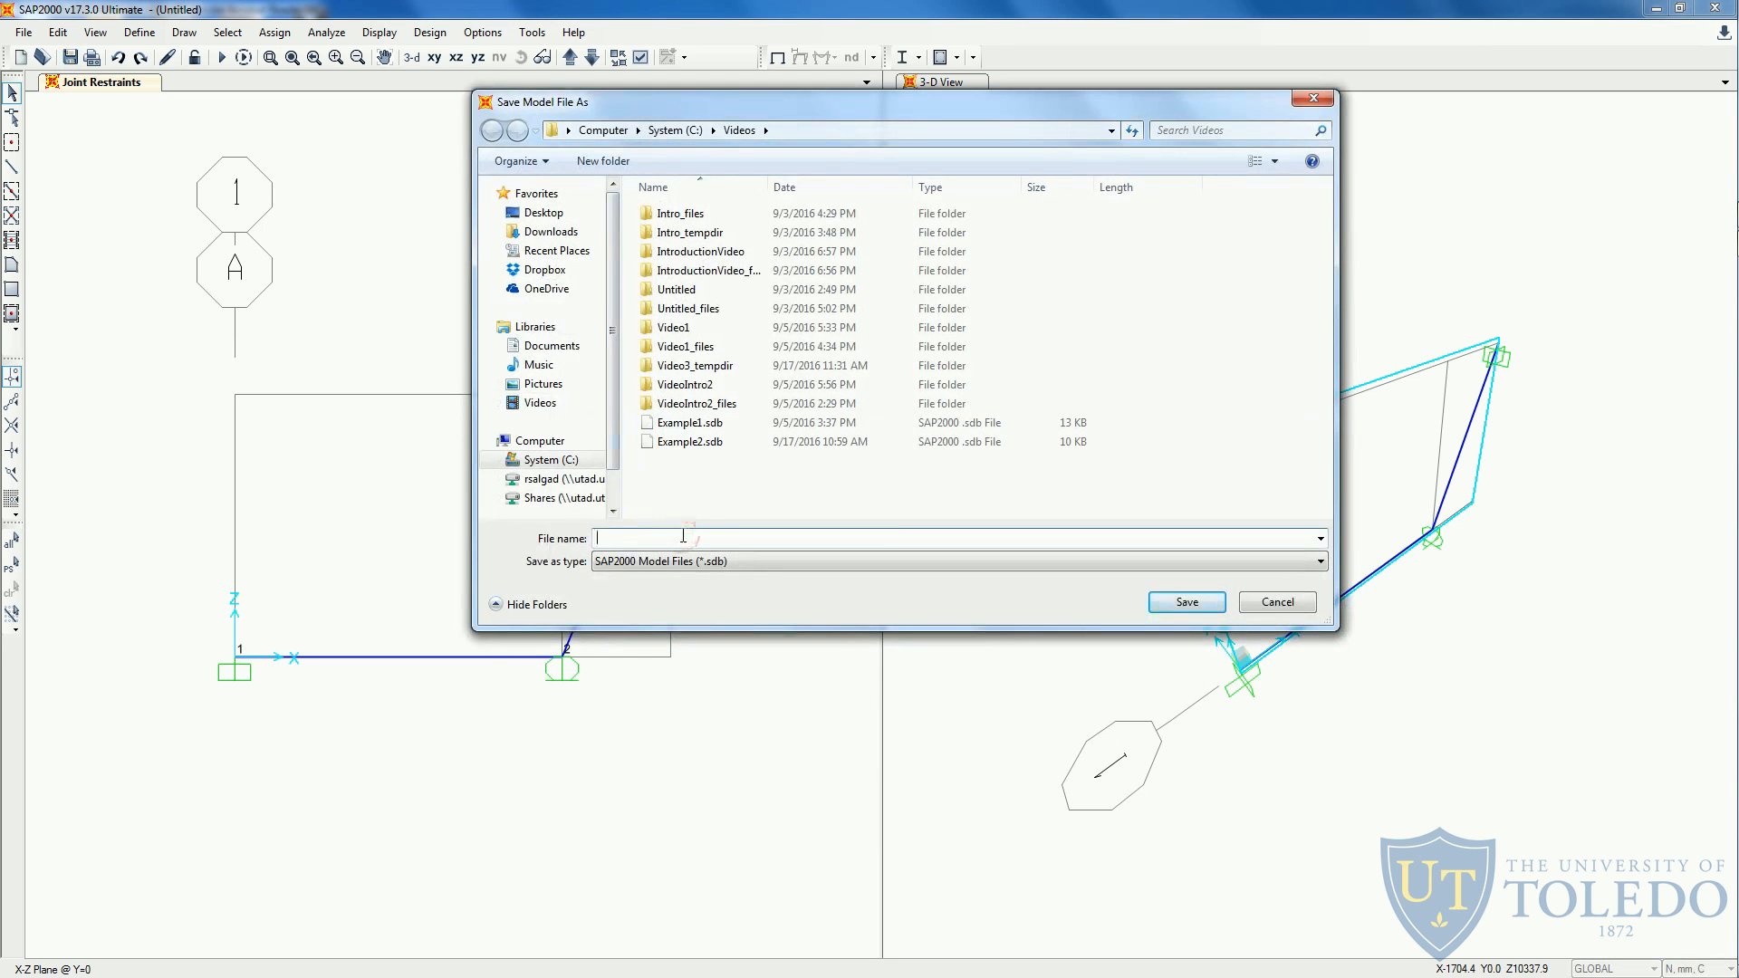
{"action": "type", "text": "Video3Ex"}
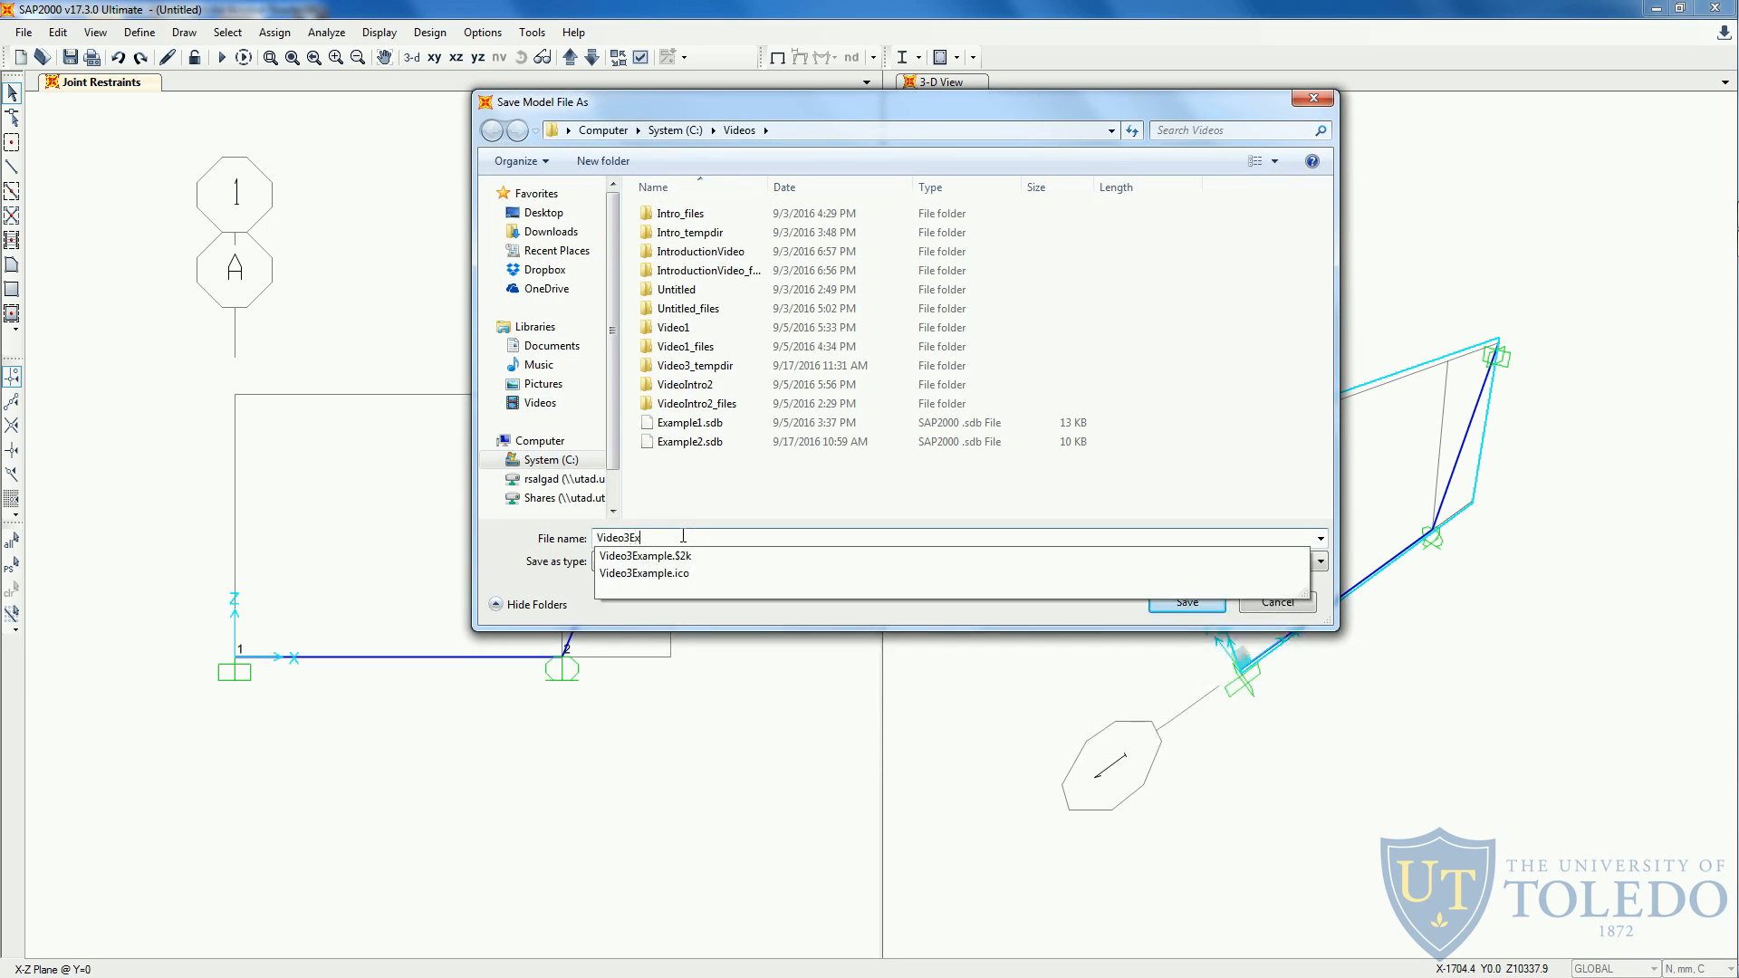
{"action": "type", "text": "ample"}
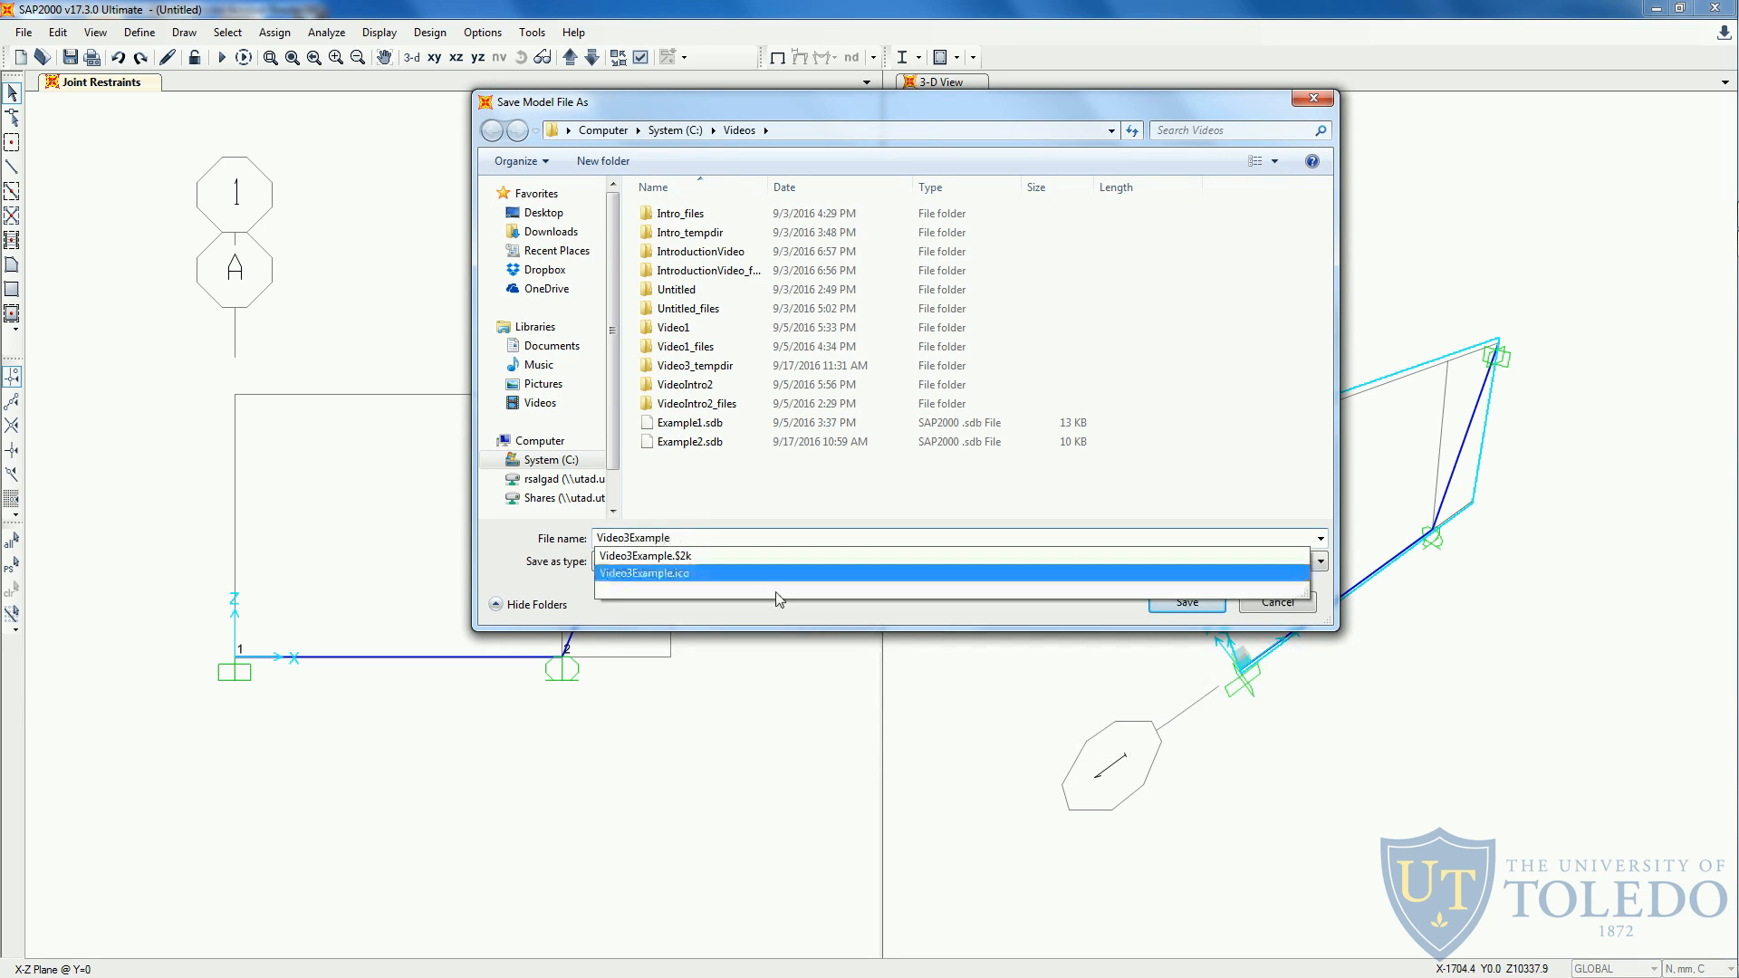
{"action": "left_click", "coordinate": [1000, 623]}
{"action": "left_click", "coordinate": [1177, 602]}
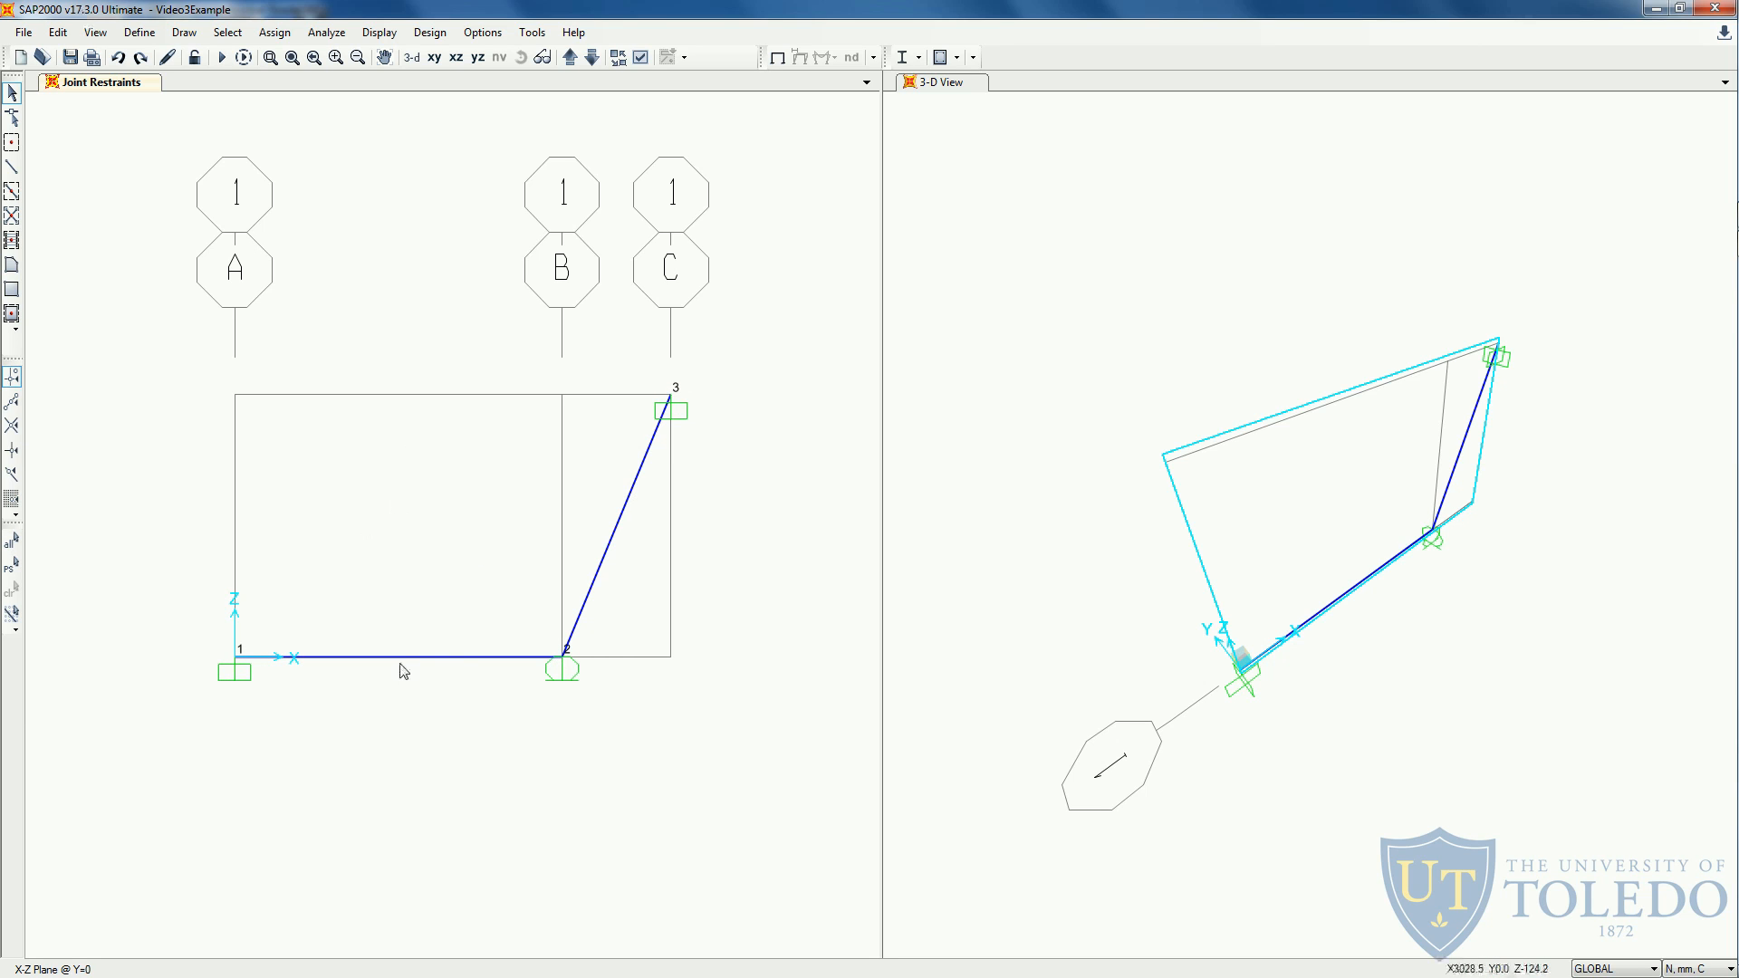
- Add a new load pattern named LIVE with type LIVE and accept the load pattern definitions
{"action": "left_click", "coordinate": [148, 34]}
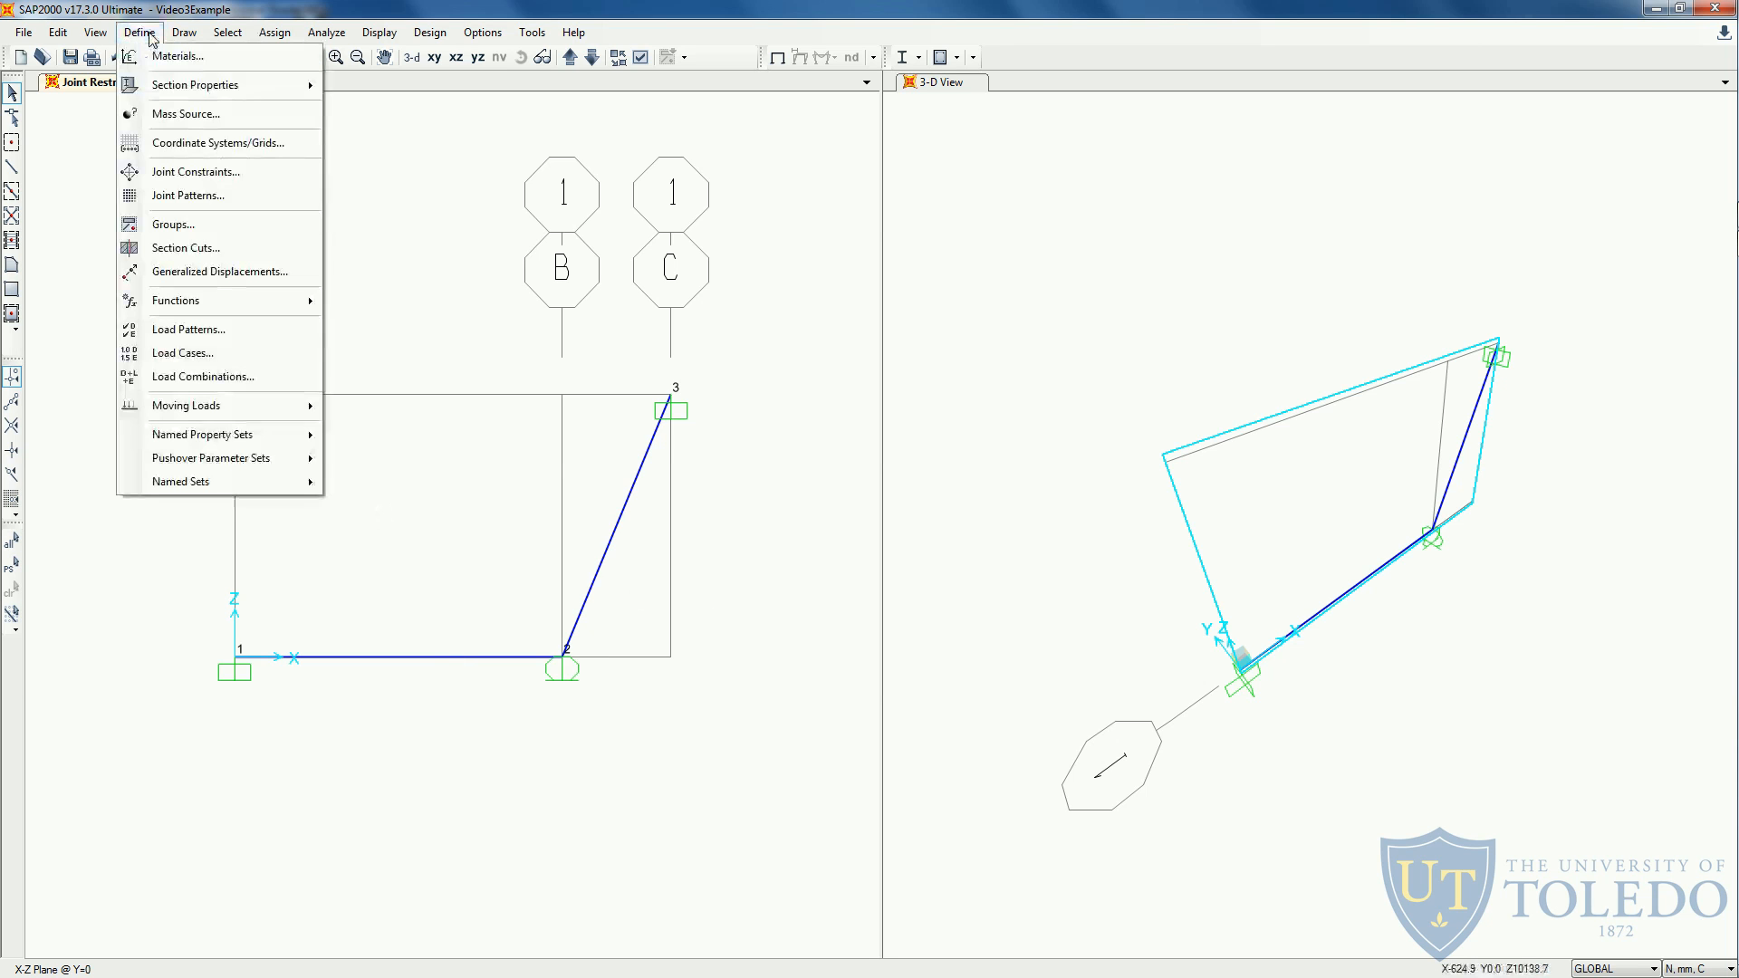
{"action": "left_click", "coordinate": [210, 330]}
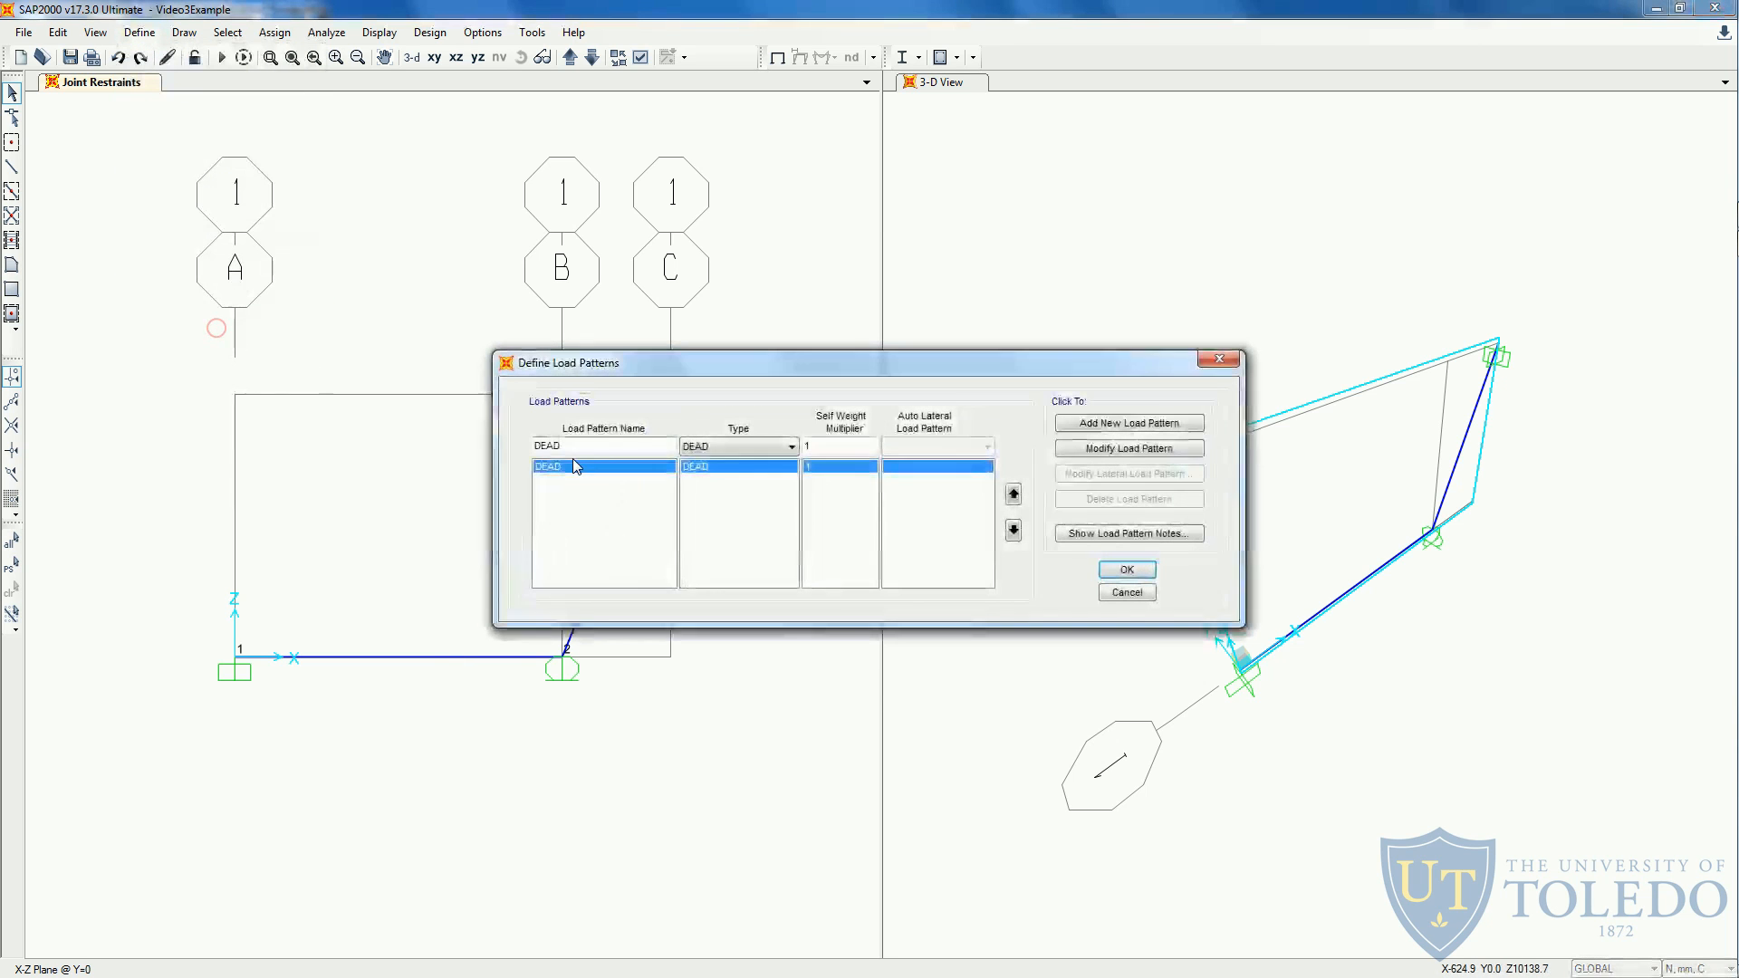
{"action": "double_click", "coordinate": [597, 447]}
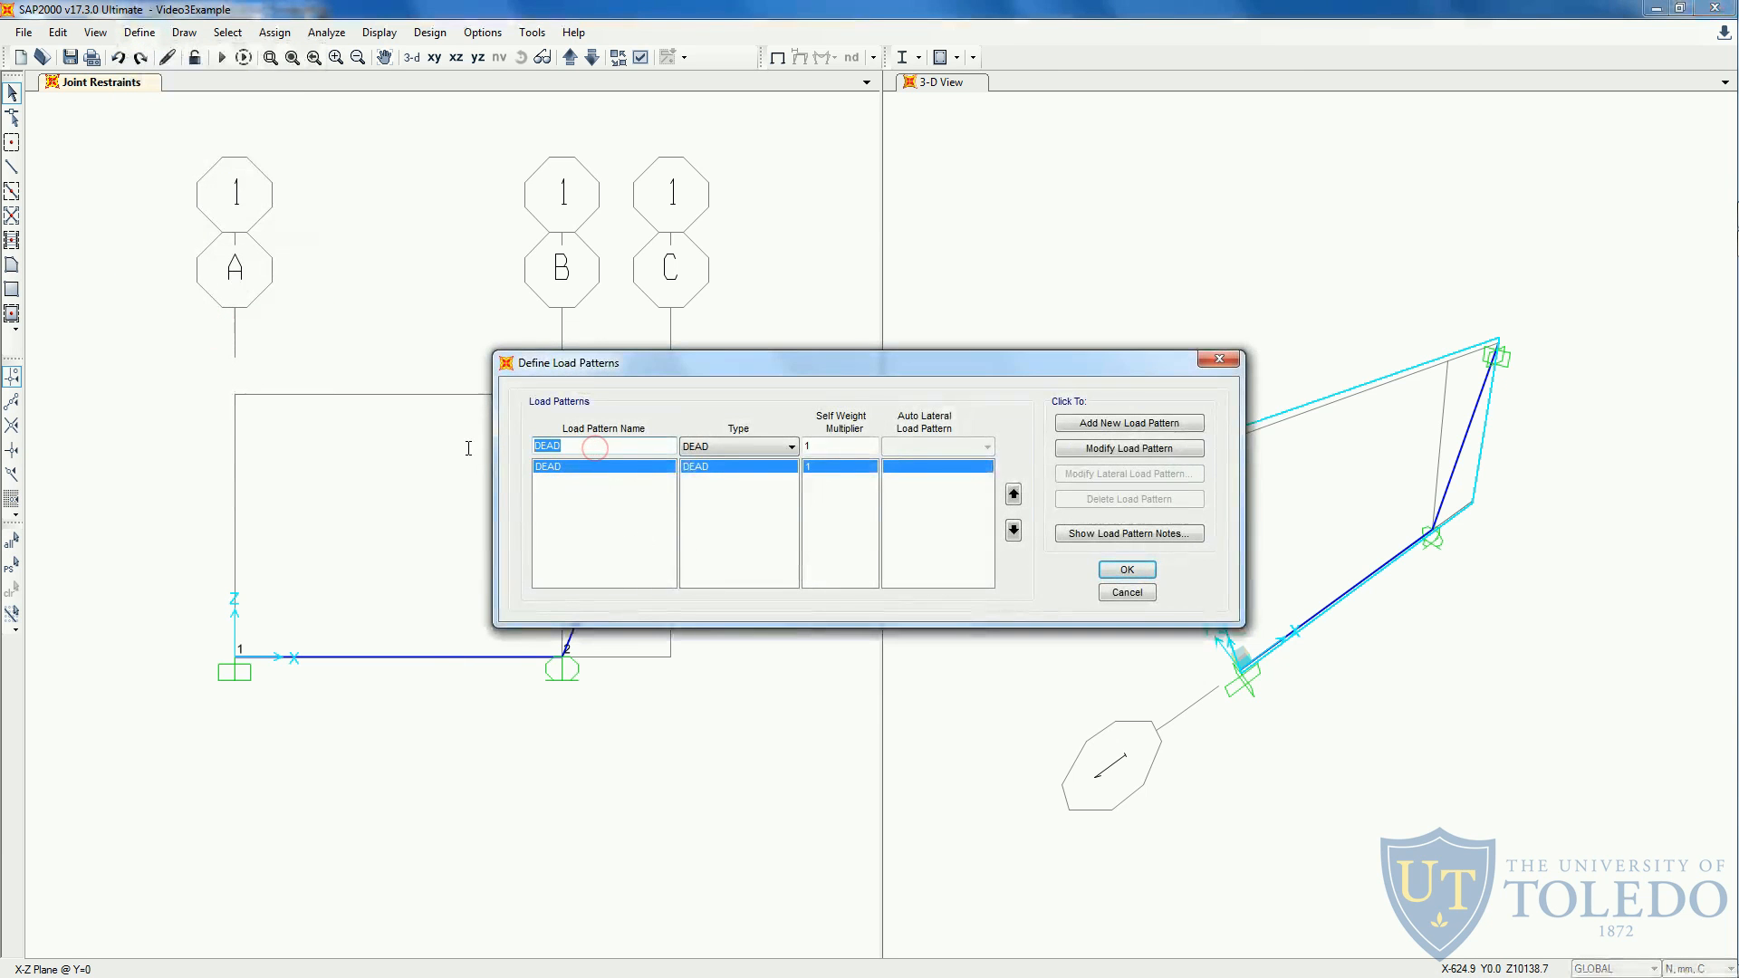
{"action": "type", "text": "LIVE"}
{"action": "left_click", "coordinate": [738, 446]}
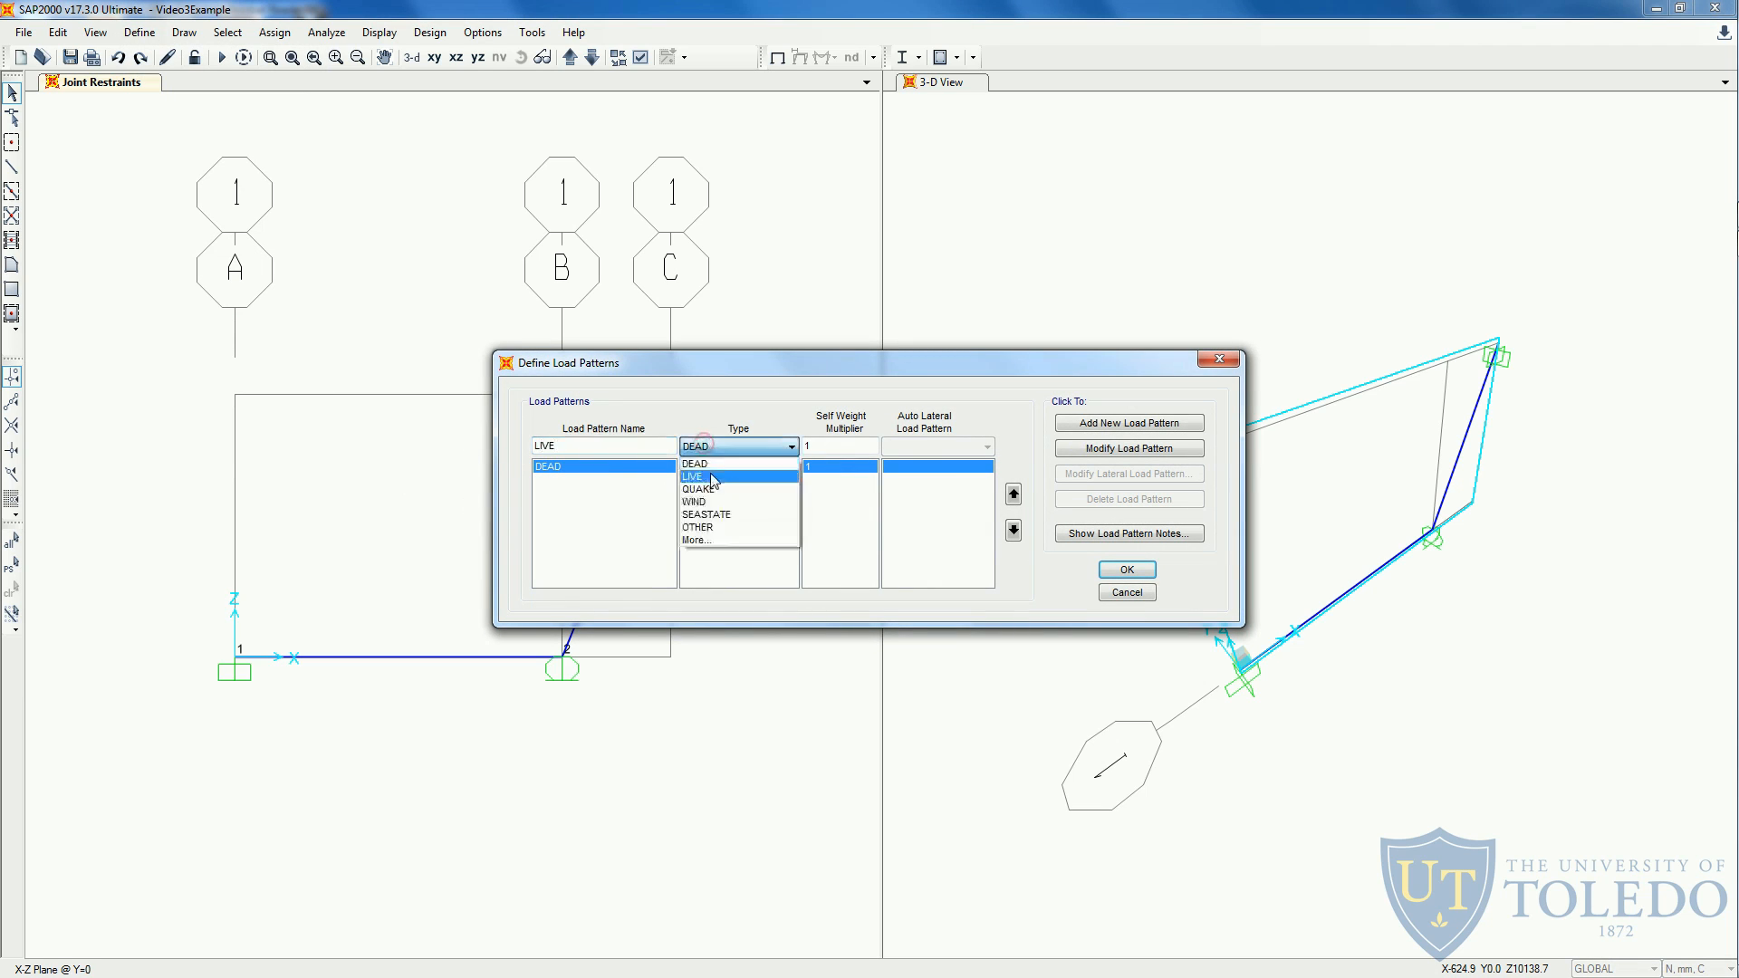
{"action": "left_click", "coordinate": [710, 475]}
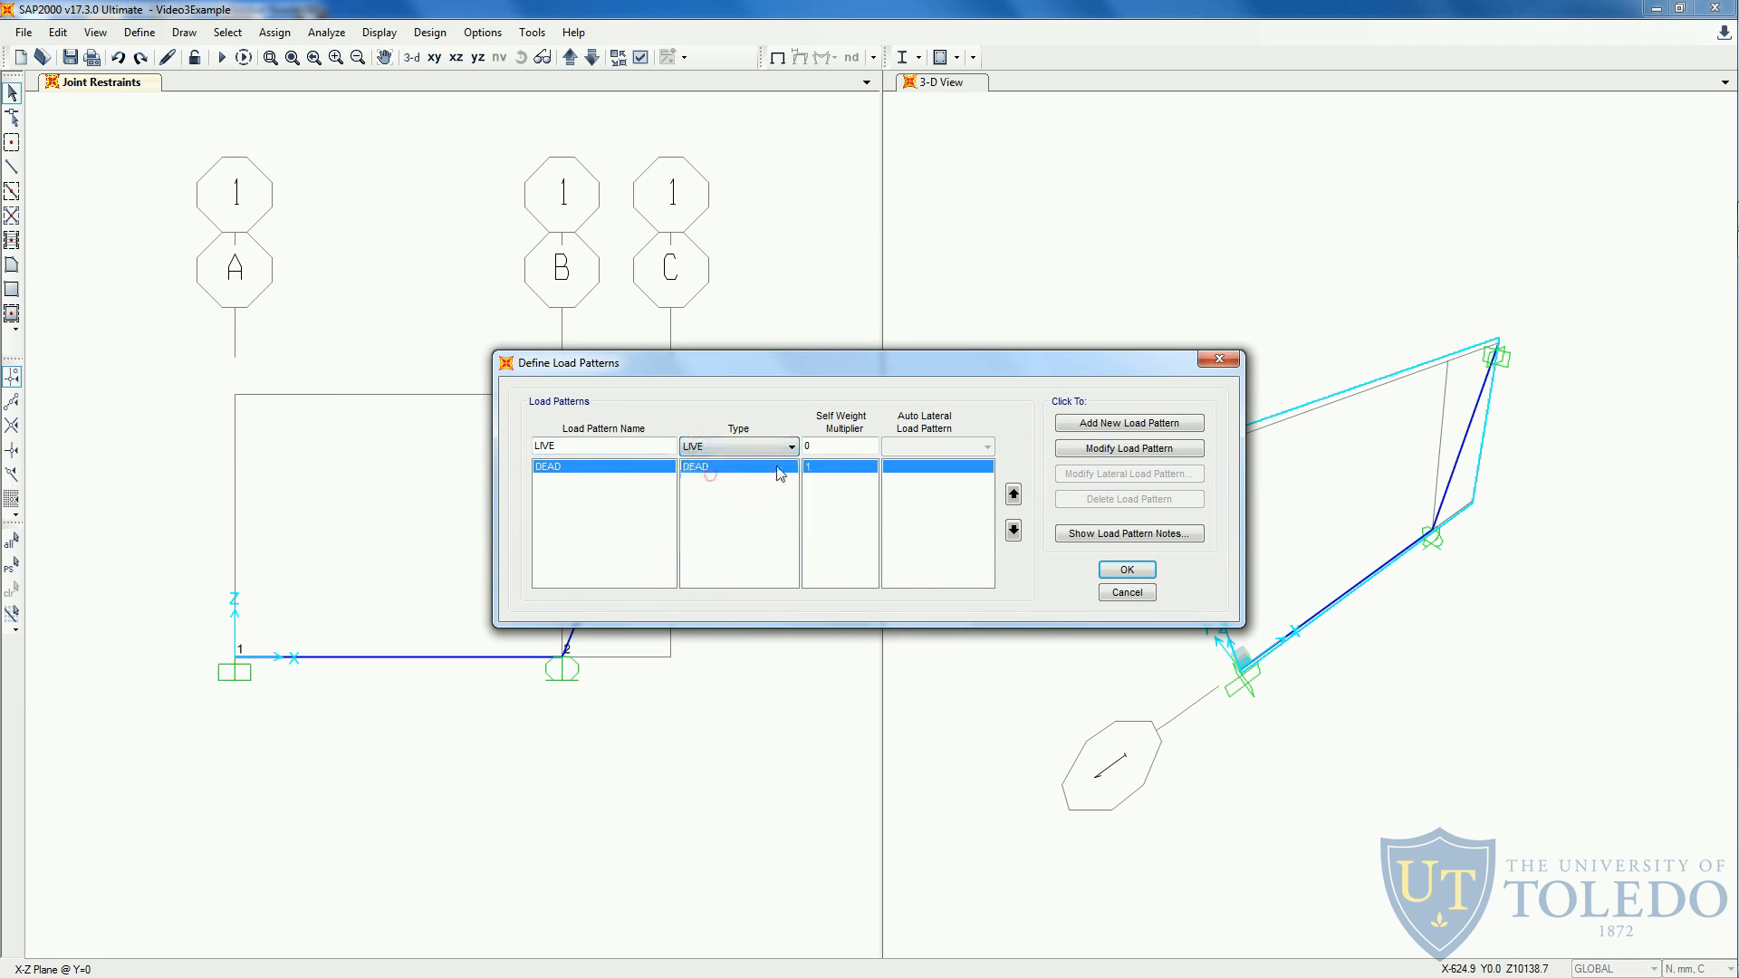
{"action": "left_click", "coordinate": [1120, 432]}
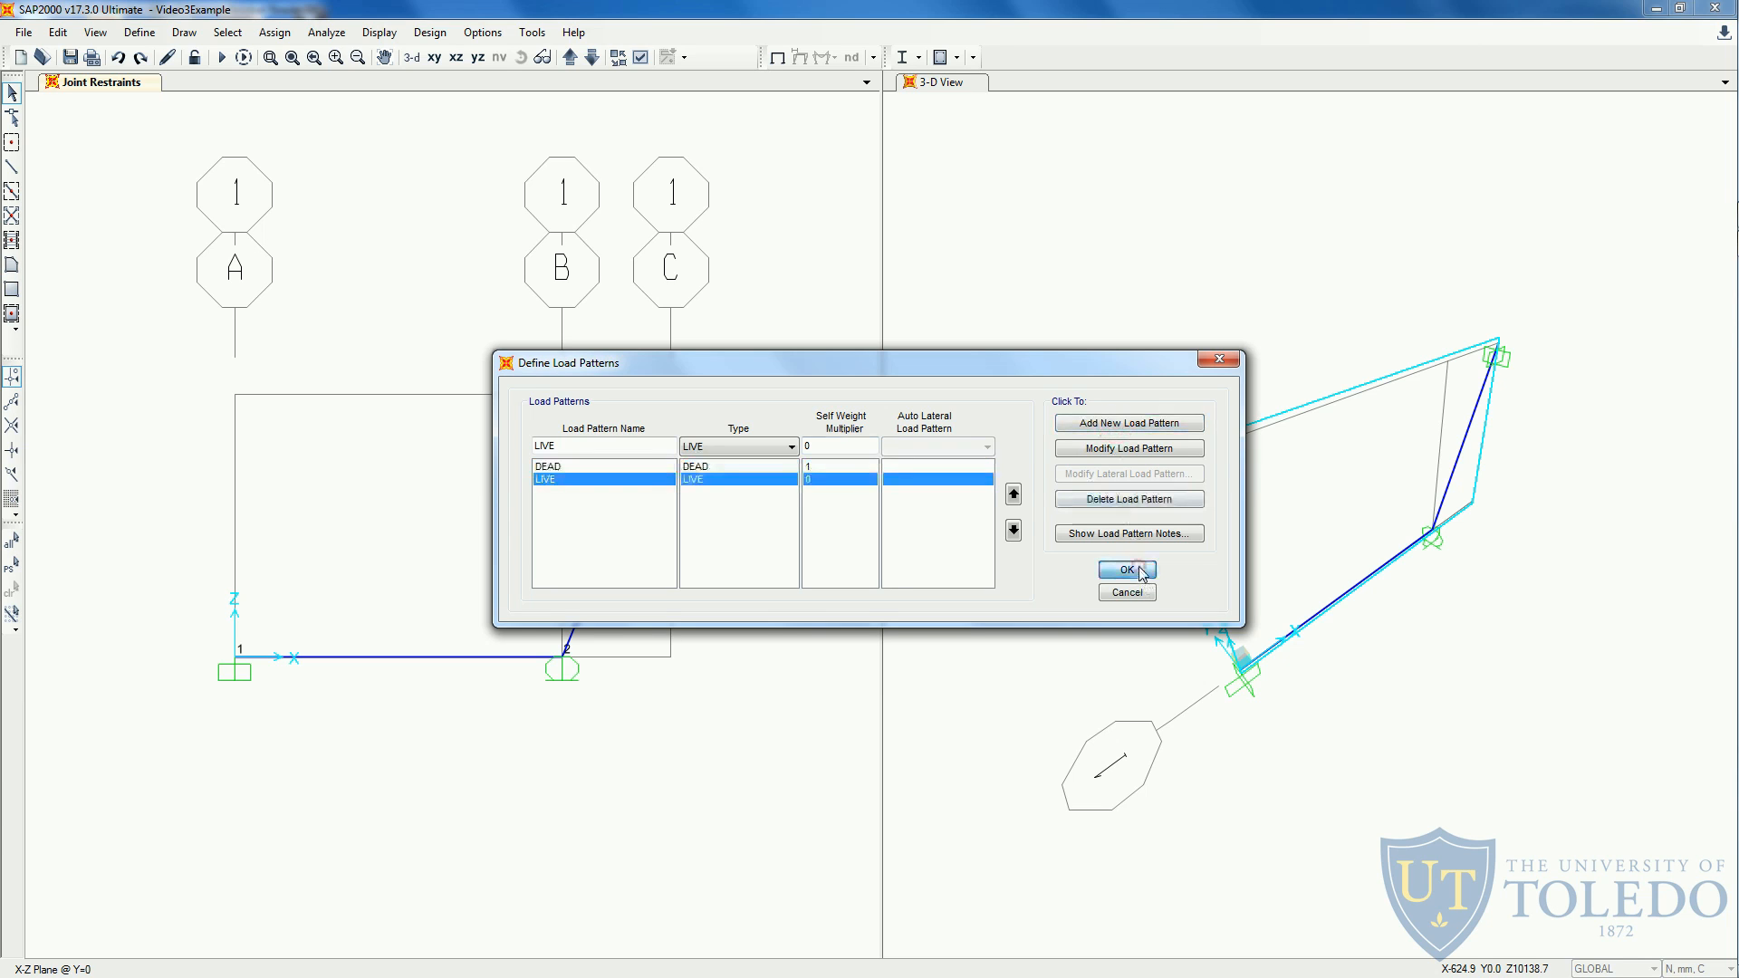
{"action": "left_click", "coordinate": [1132, 569]}
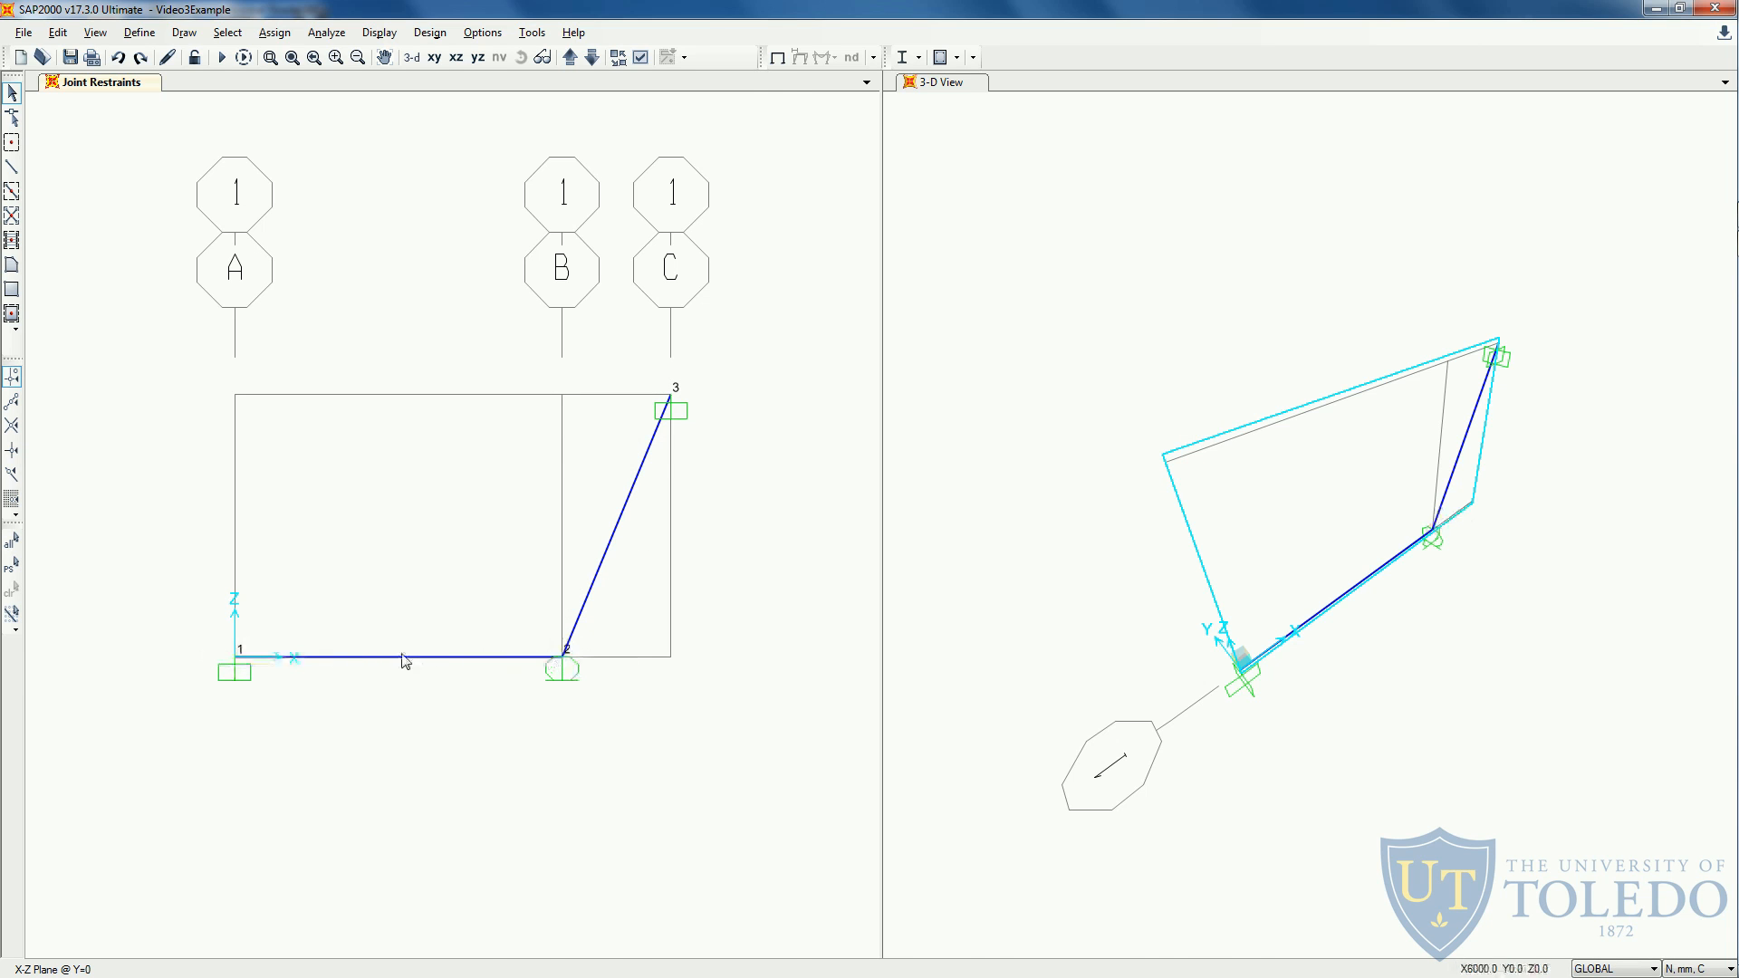
- Check the handout's loading and assign a uniform 12.5 N/mm gravity load in the LIVE pattern to the horizontal member
{"action": "key", "text": "alt+Tab"}
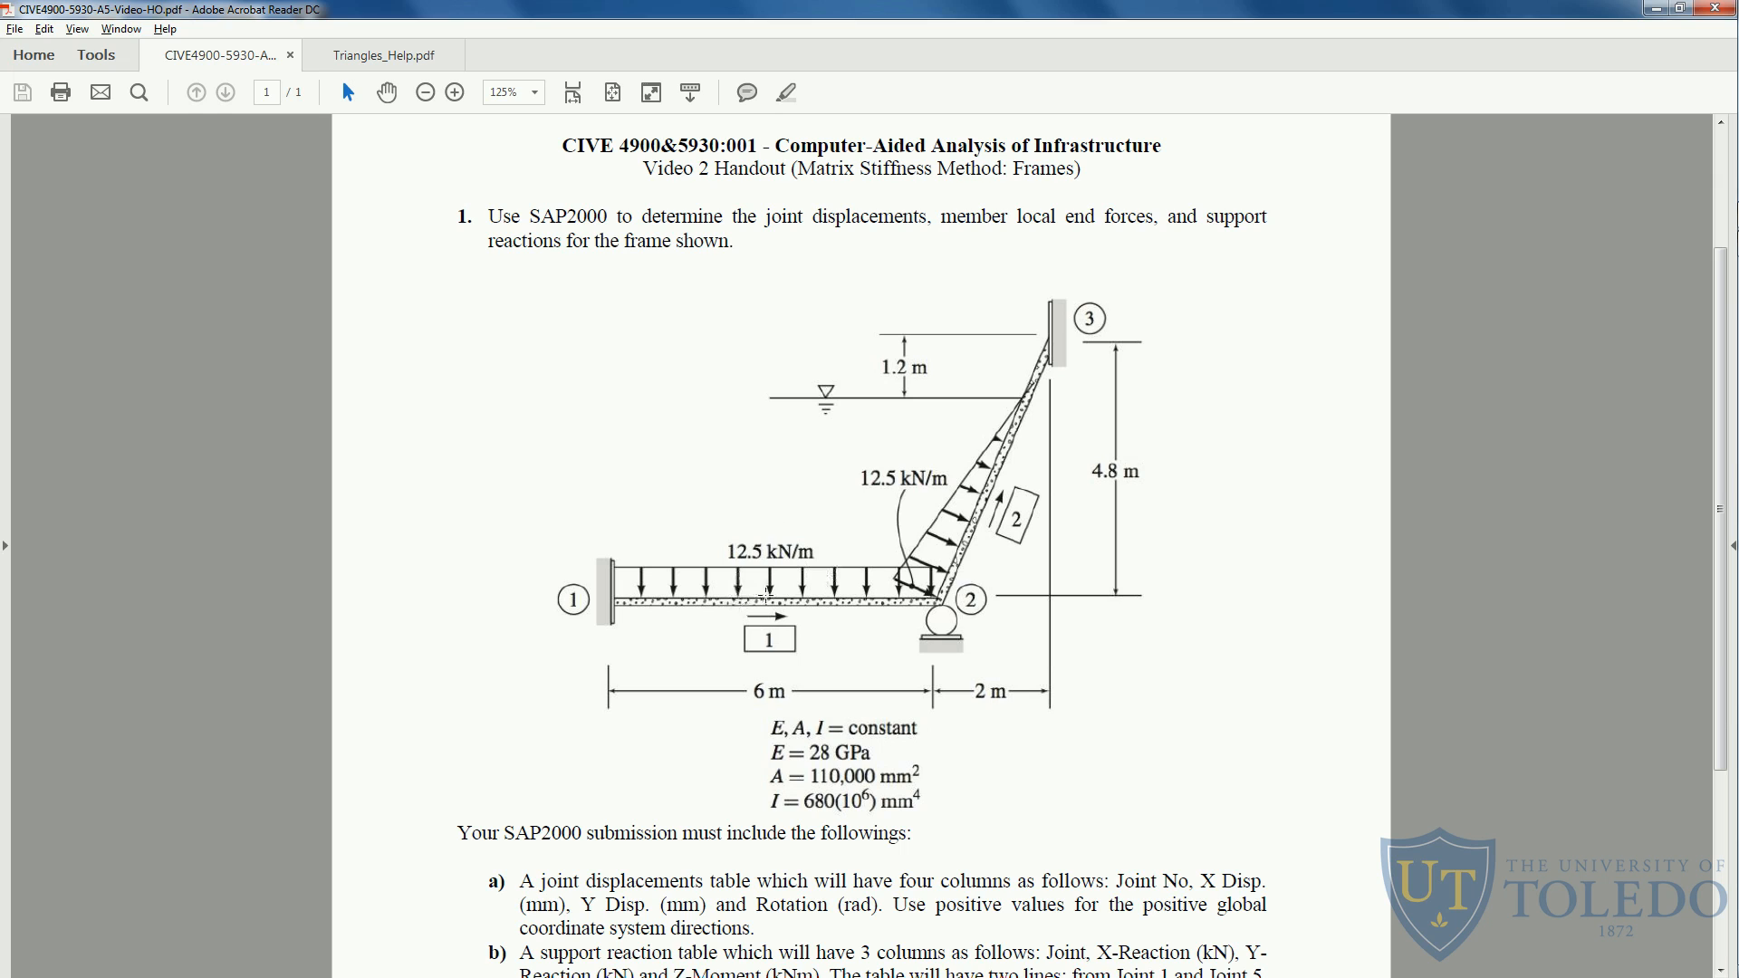
{"action": "key", "text": "alt+Tab"}
{"action": "left_click", "coordinate": [360, 656]}
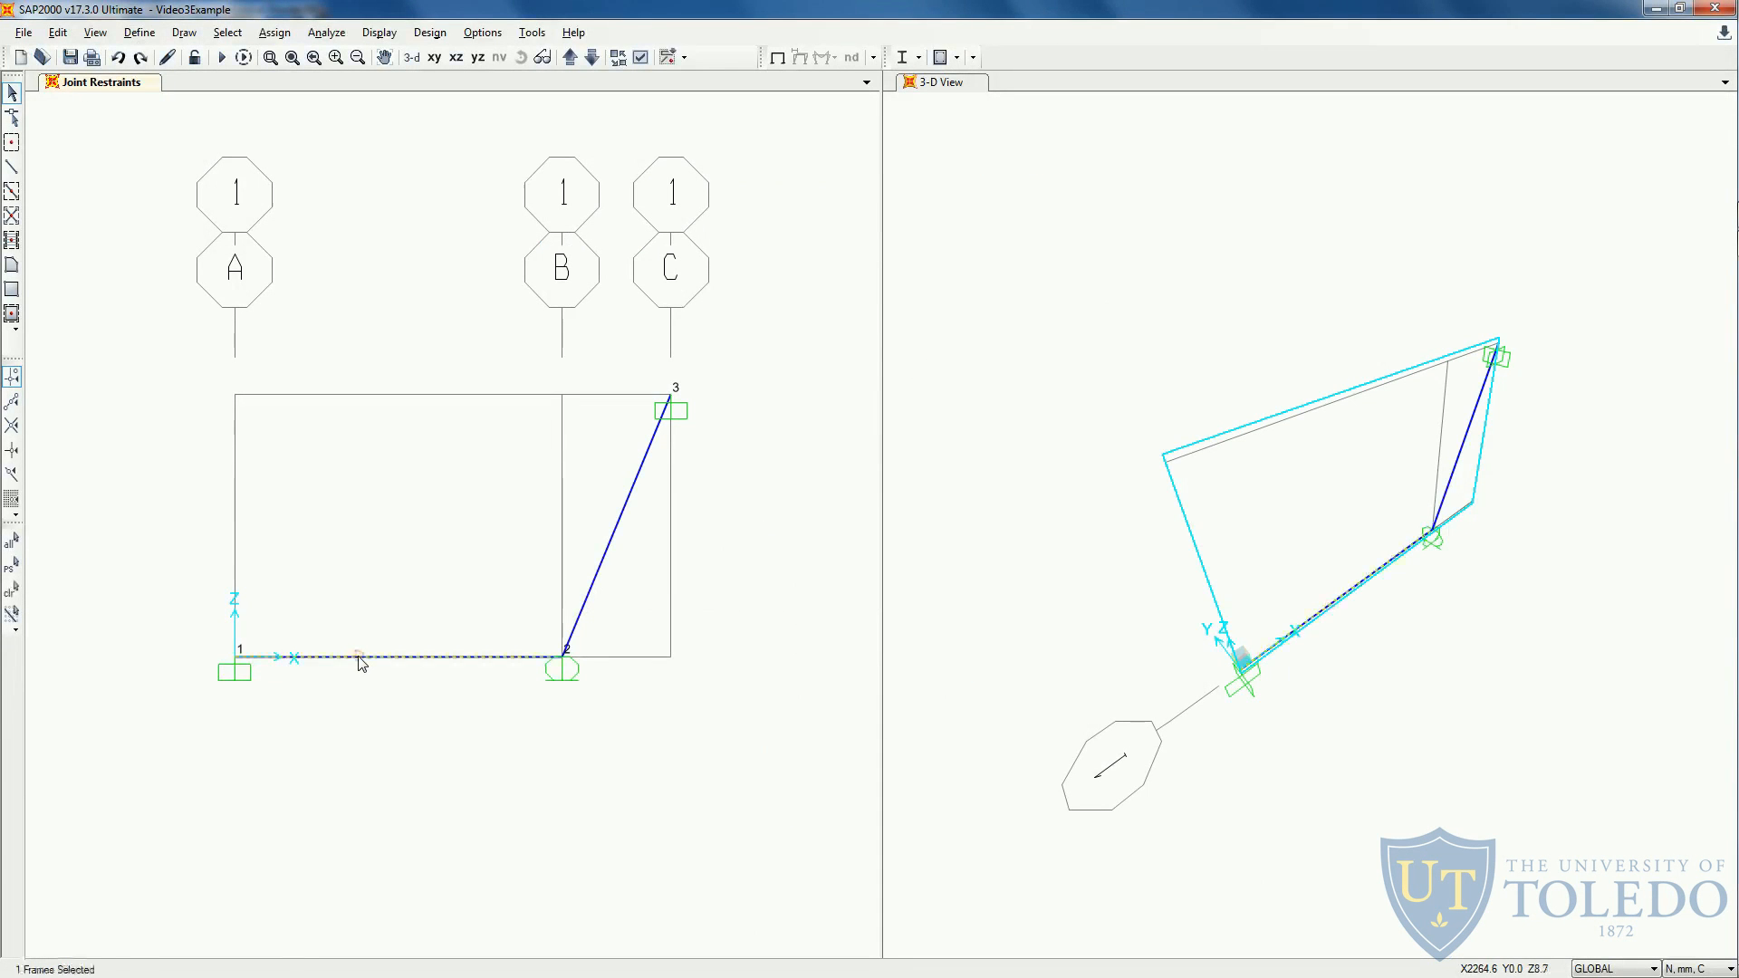
{"action": "left_click", "coordinate": [275, 37]}
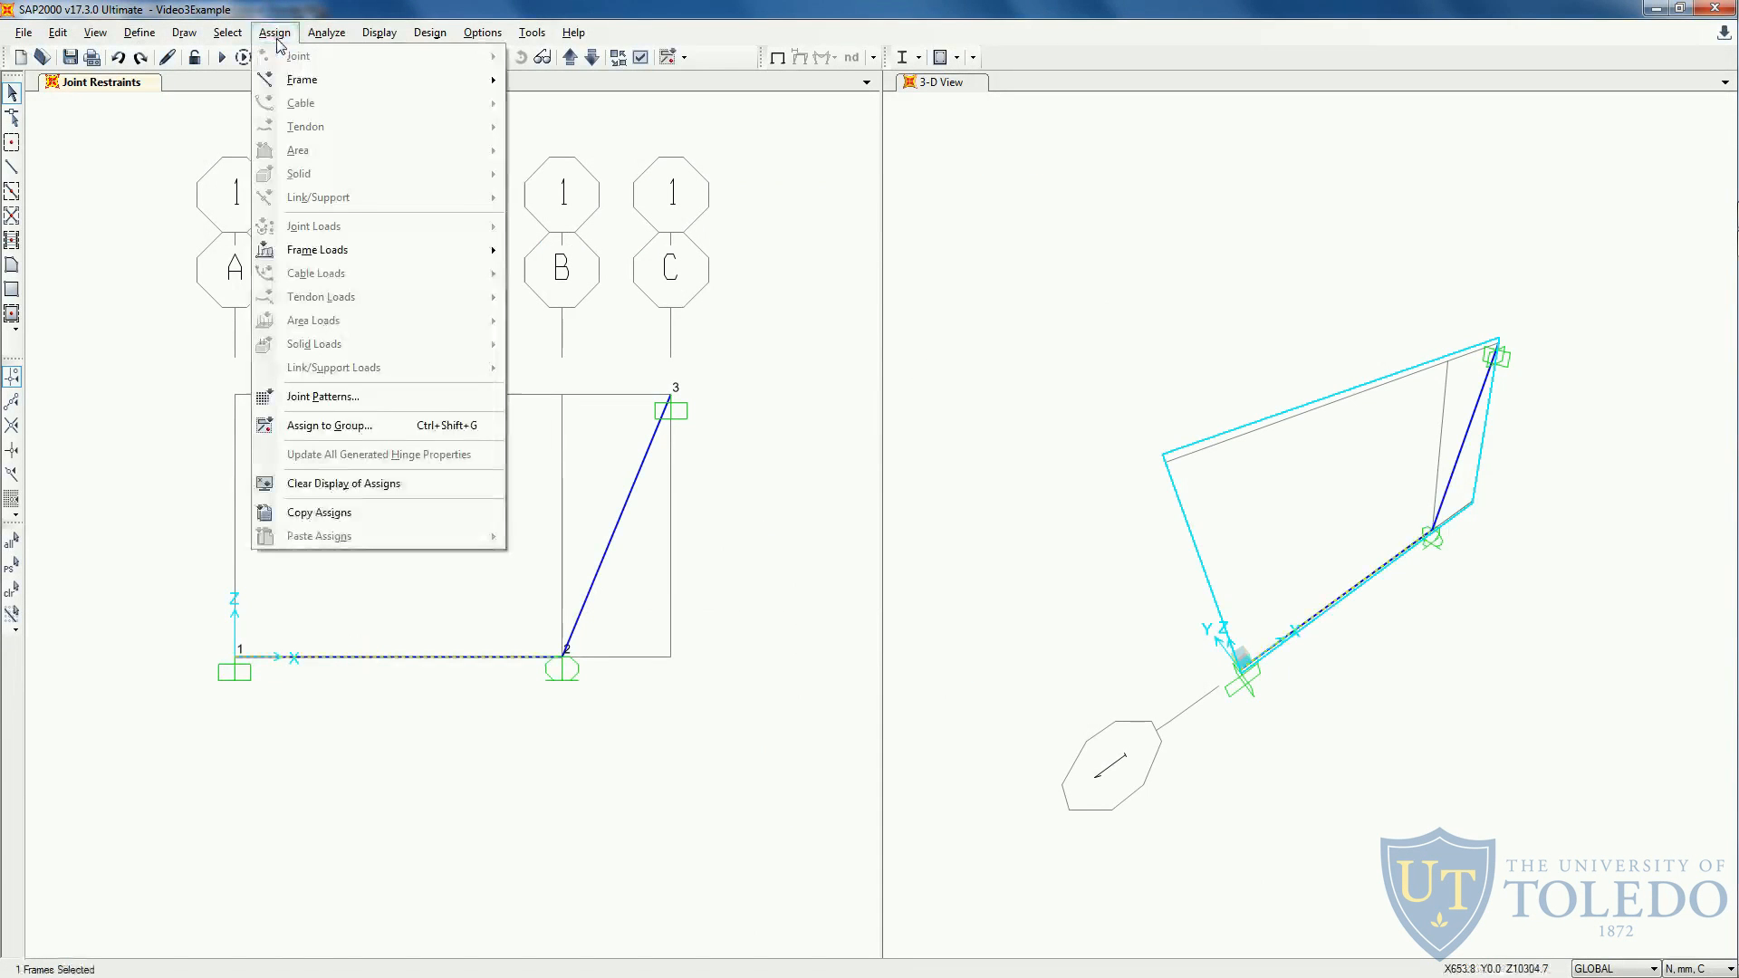
{"action": "mouse_move", "coordinate": [318, 250]}
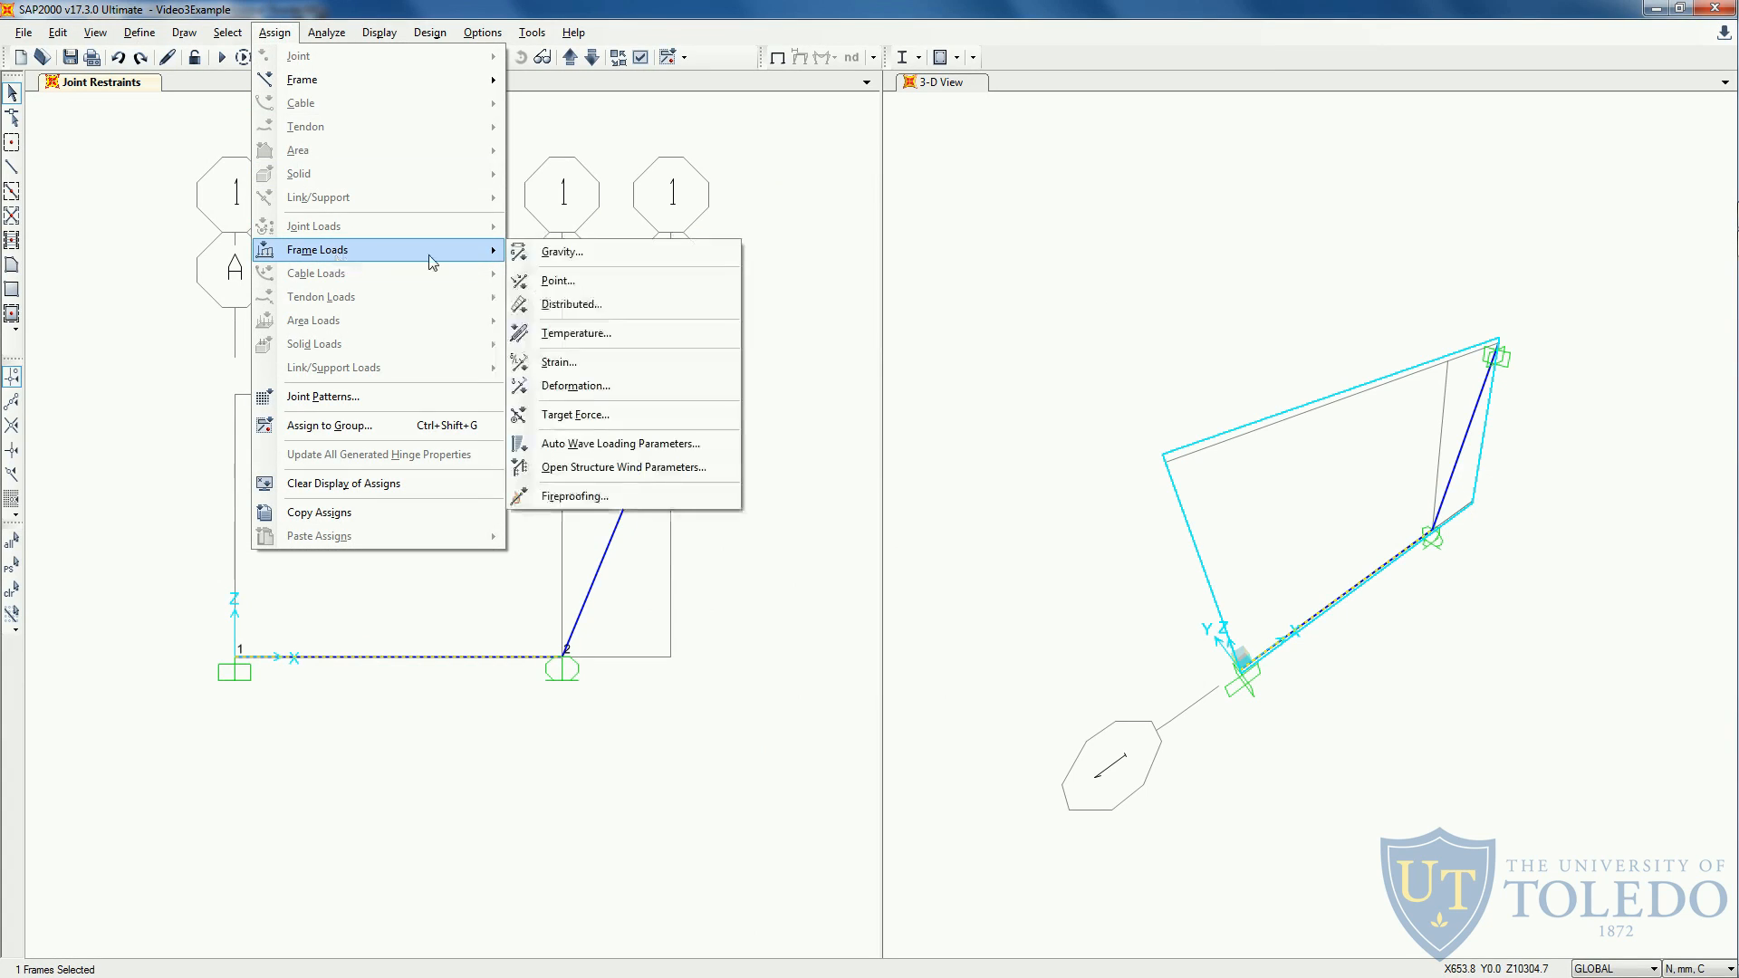
{"action": "left_click", "coordinate": [603, 304]}
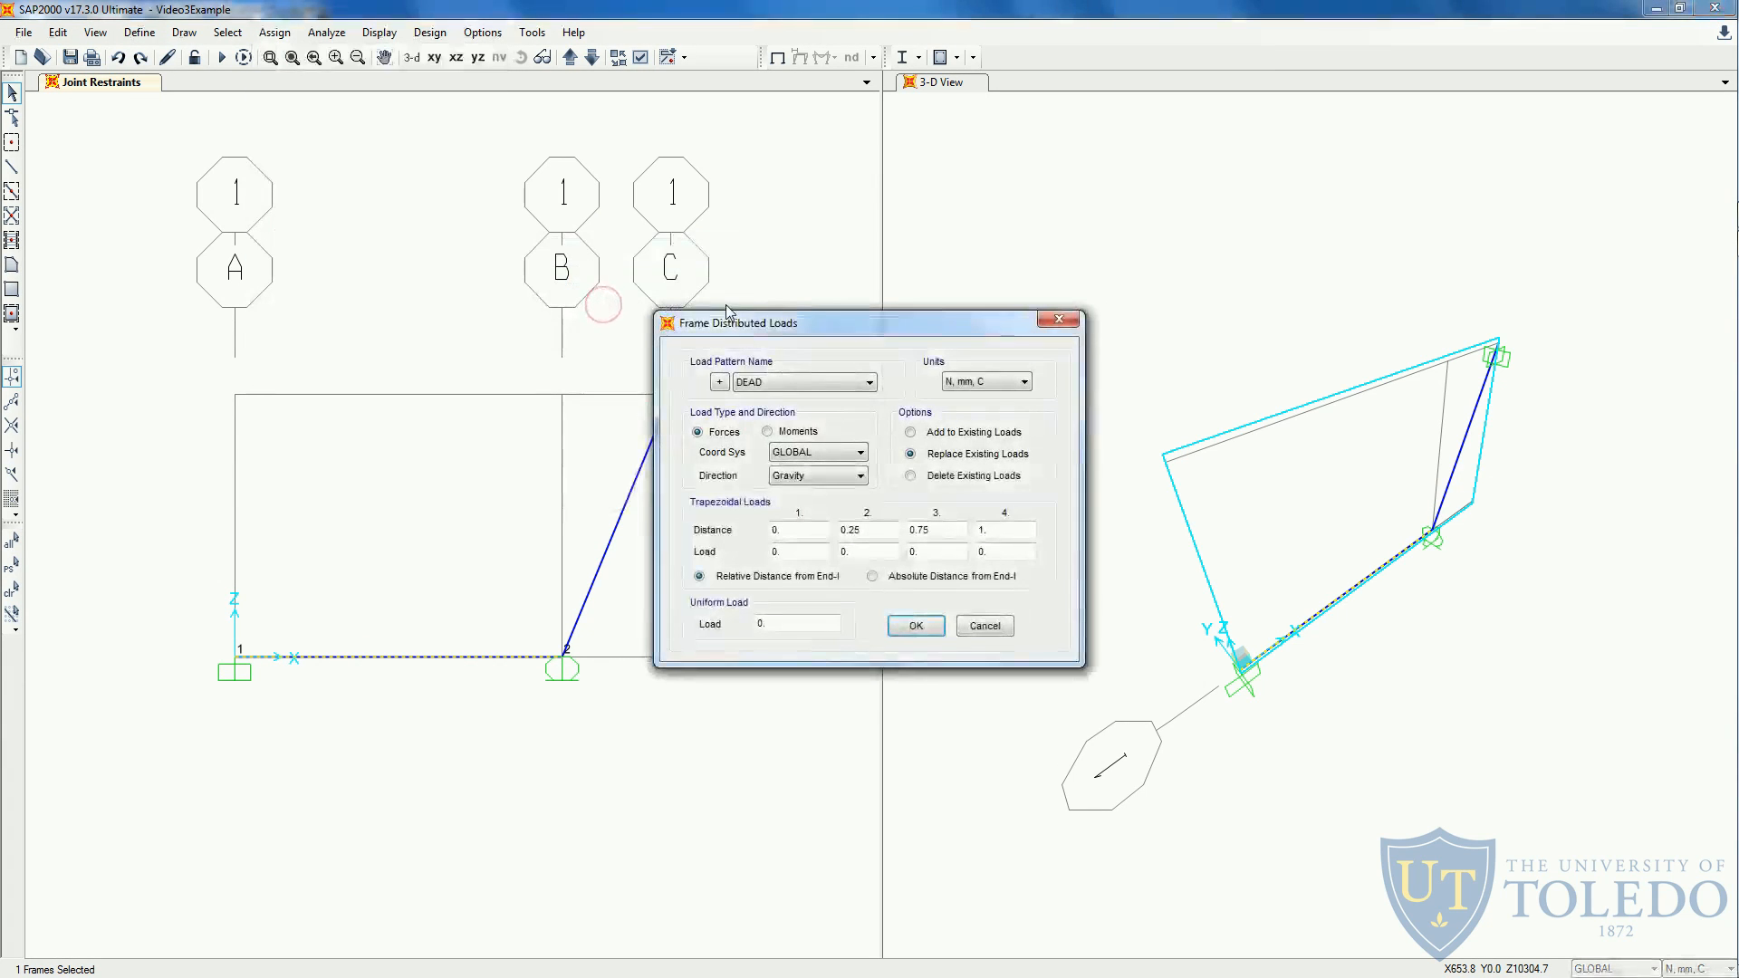
{"action": "left_click", "coordinate": [777, 384]}
{"action": "left_click", "coordinate": [775, 409]}
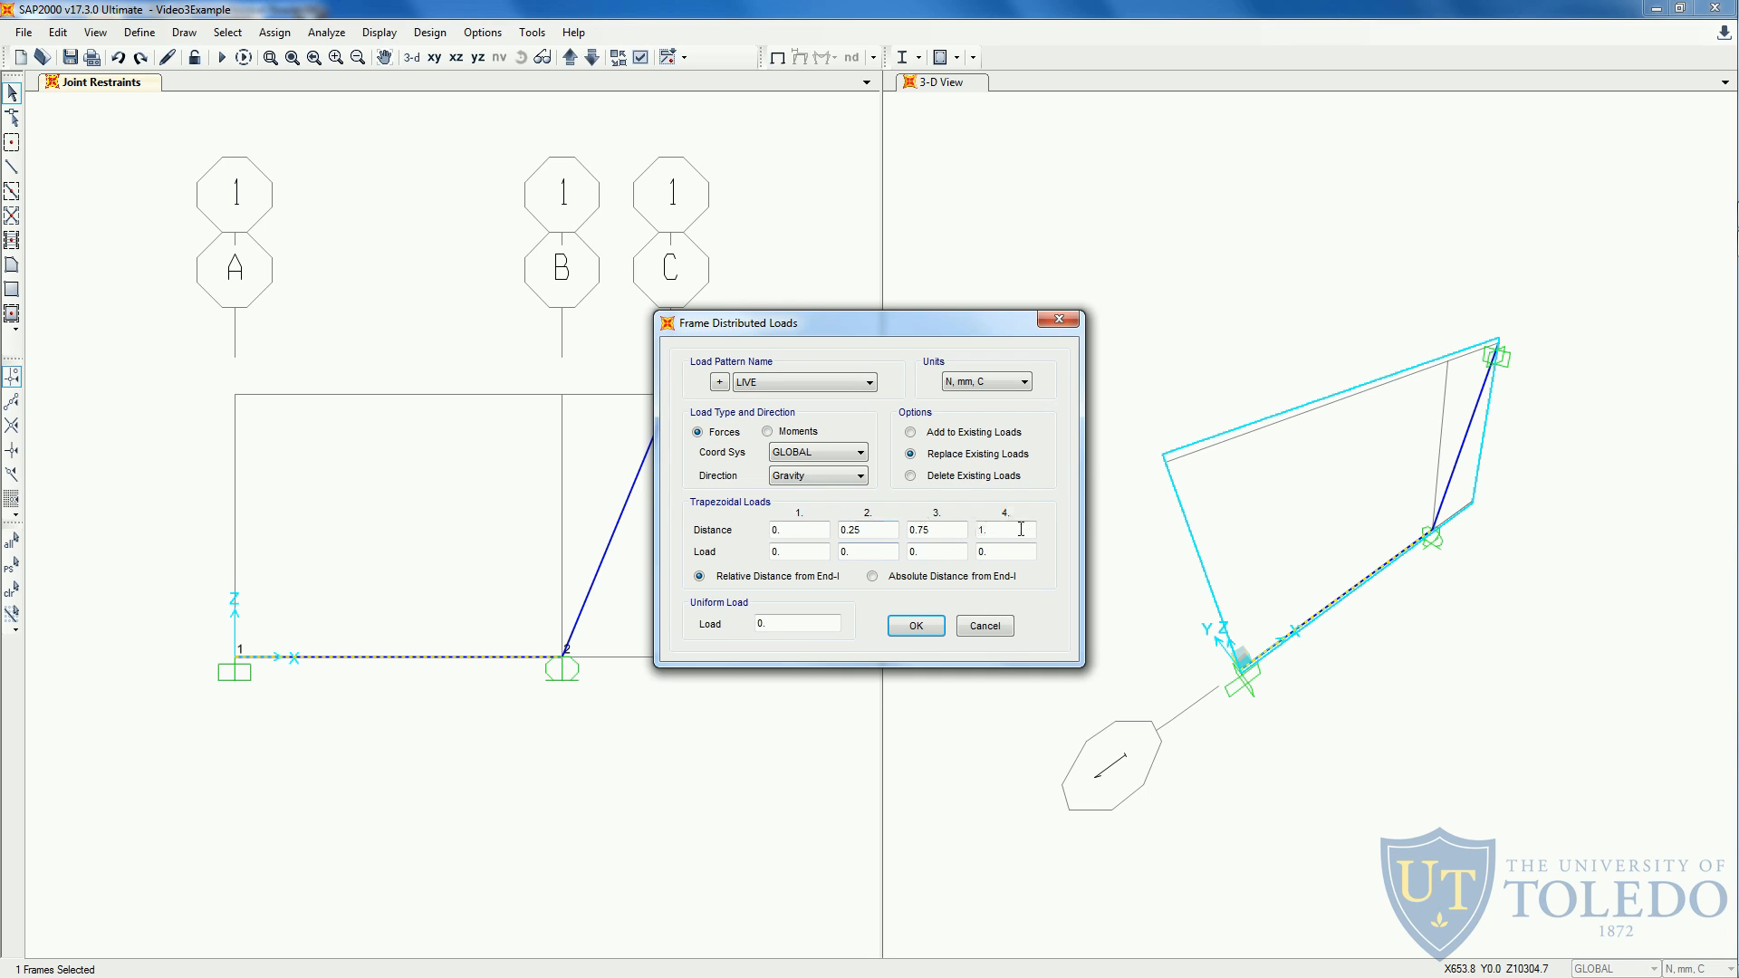
{"action": "double_click", "coordinate": [768, 623]}
{"action": "left_click", "coordinate": [915, 625]}
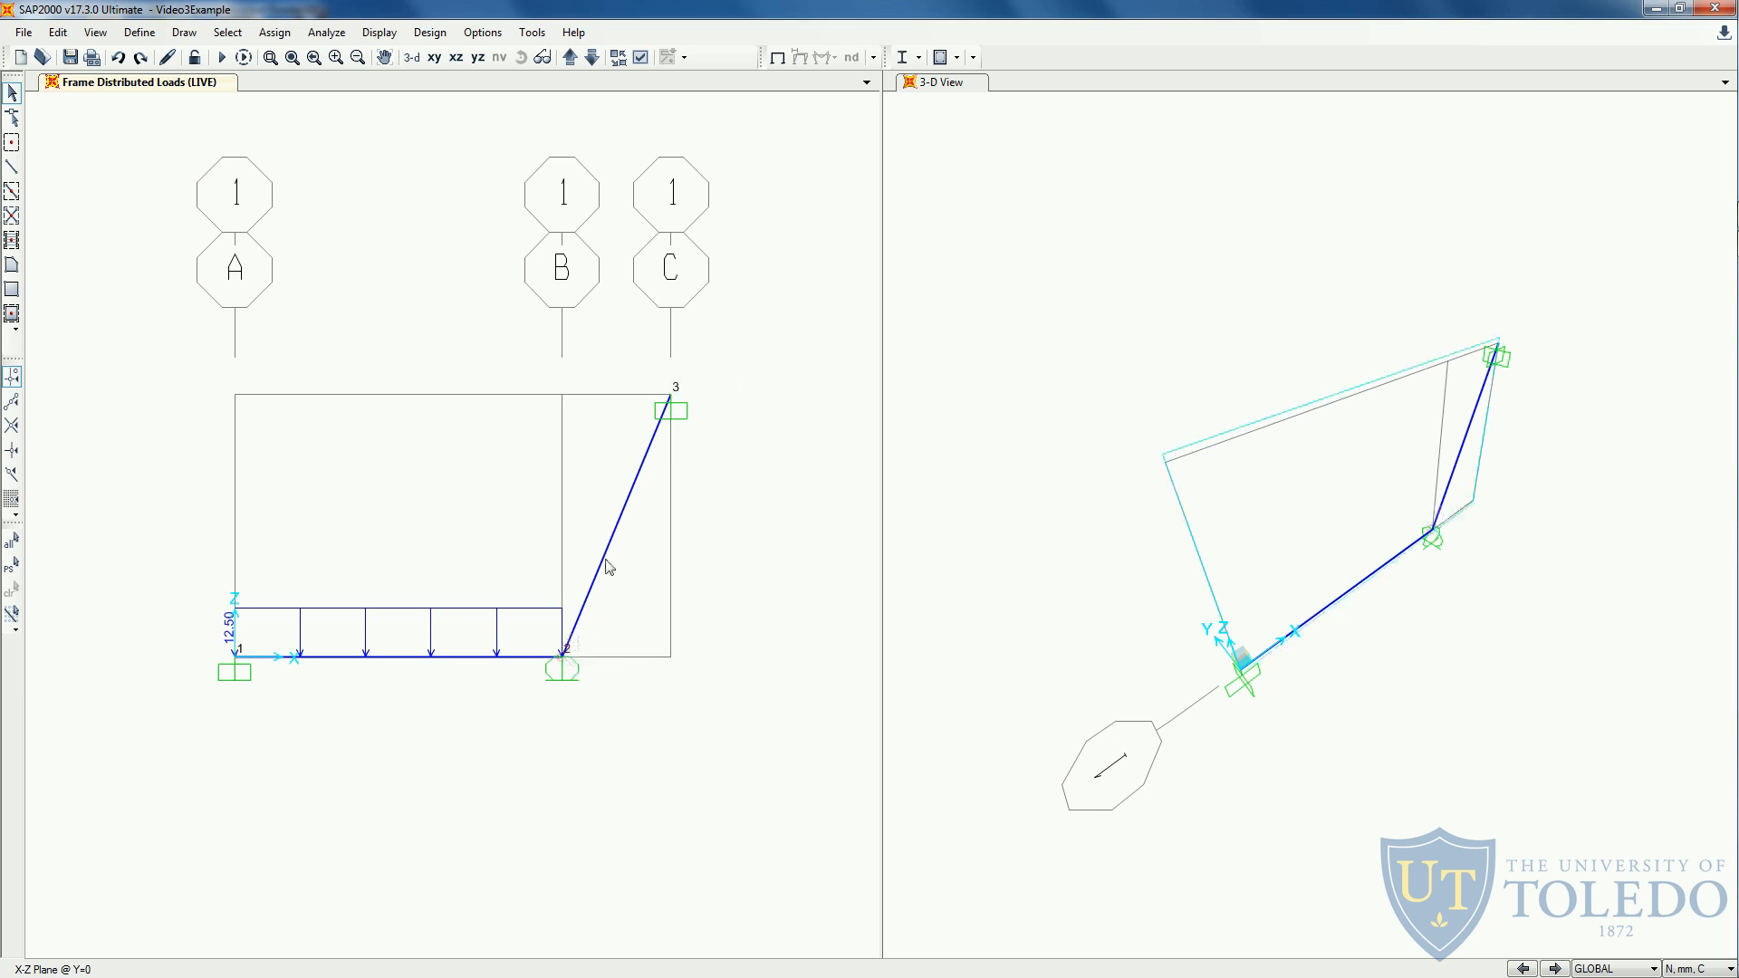
- Switch to the handout in Adobe Acrobat Reader and examine the load on the inclined member
{"action": "key", "text": "alt+Tab"}
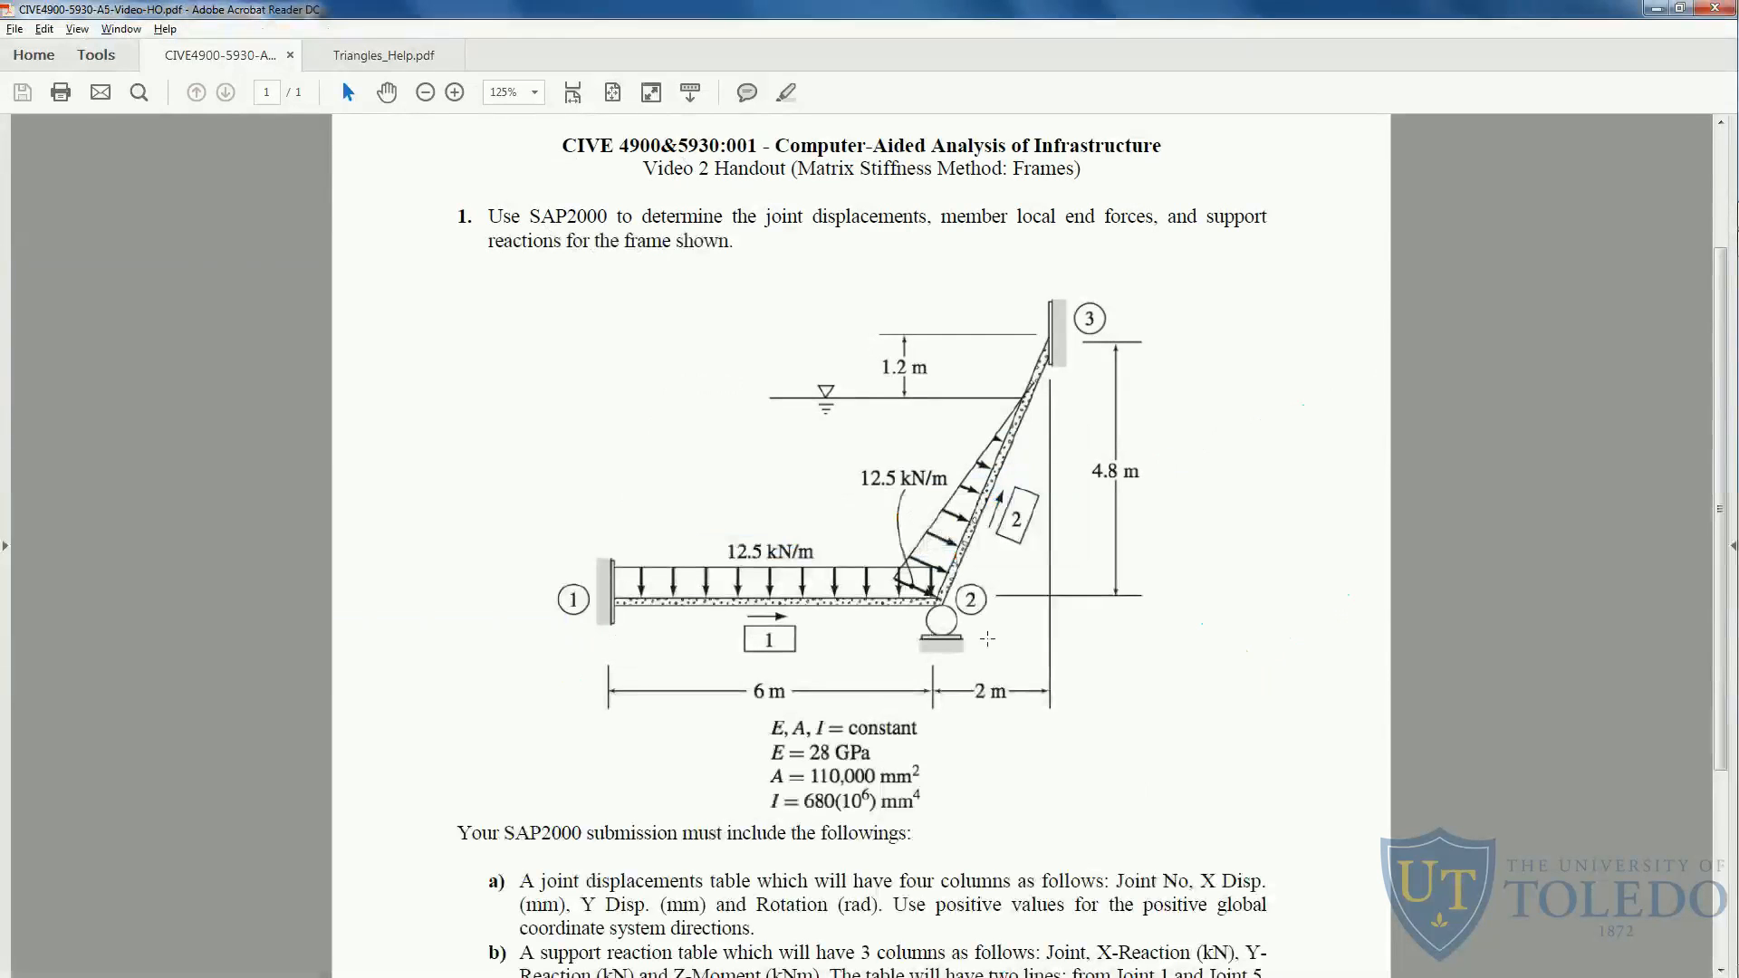
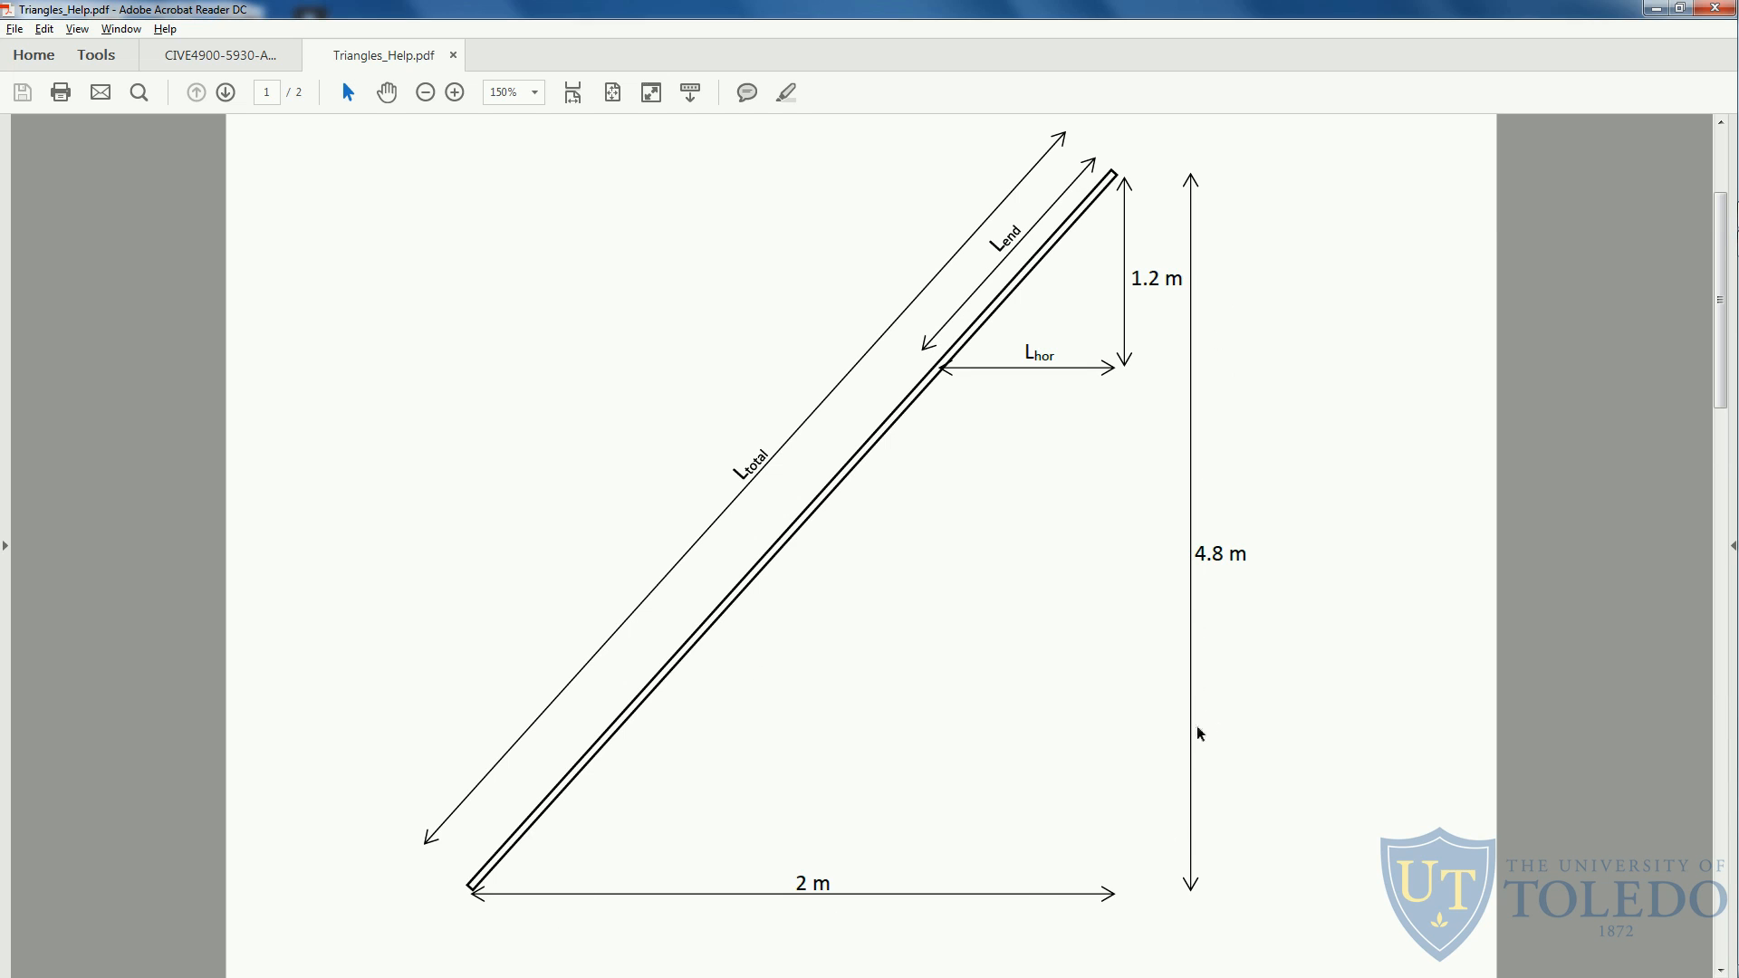
- Read the inclined member's length calculations and dimensions in Triangles_Help.pdf and return to SAP2000
{"action": "scroll", "coordinate": [1156, 598], "scroll_direction": "down", "scroll_amount": 5}
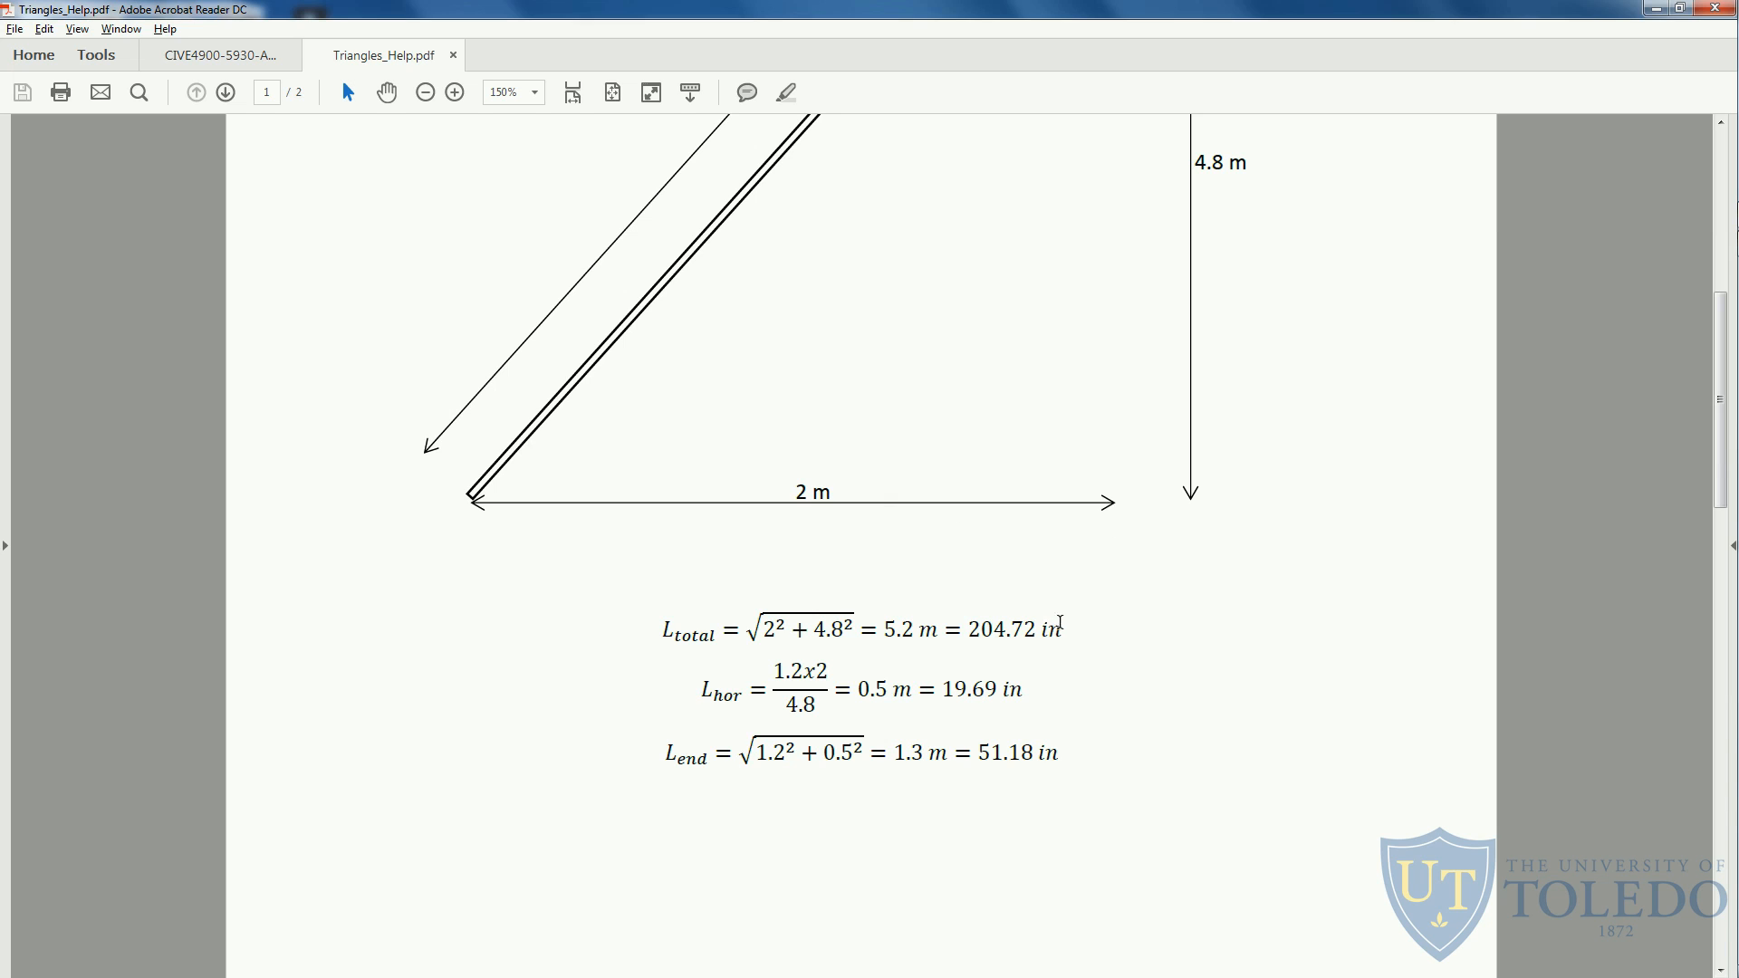
{"action": "scroll", "coordinate": [1063, 621], "scroll_direction": "down", "scroll_amount": 10}
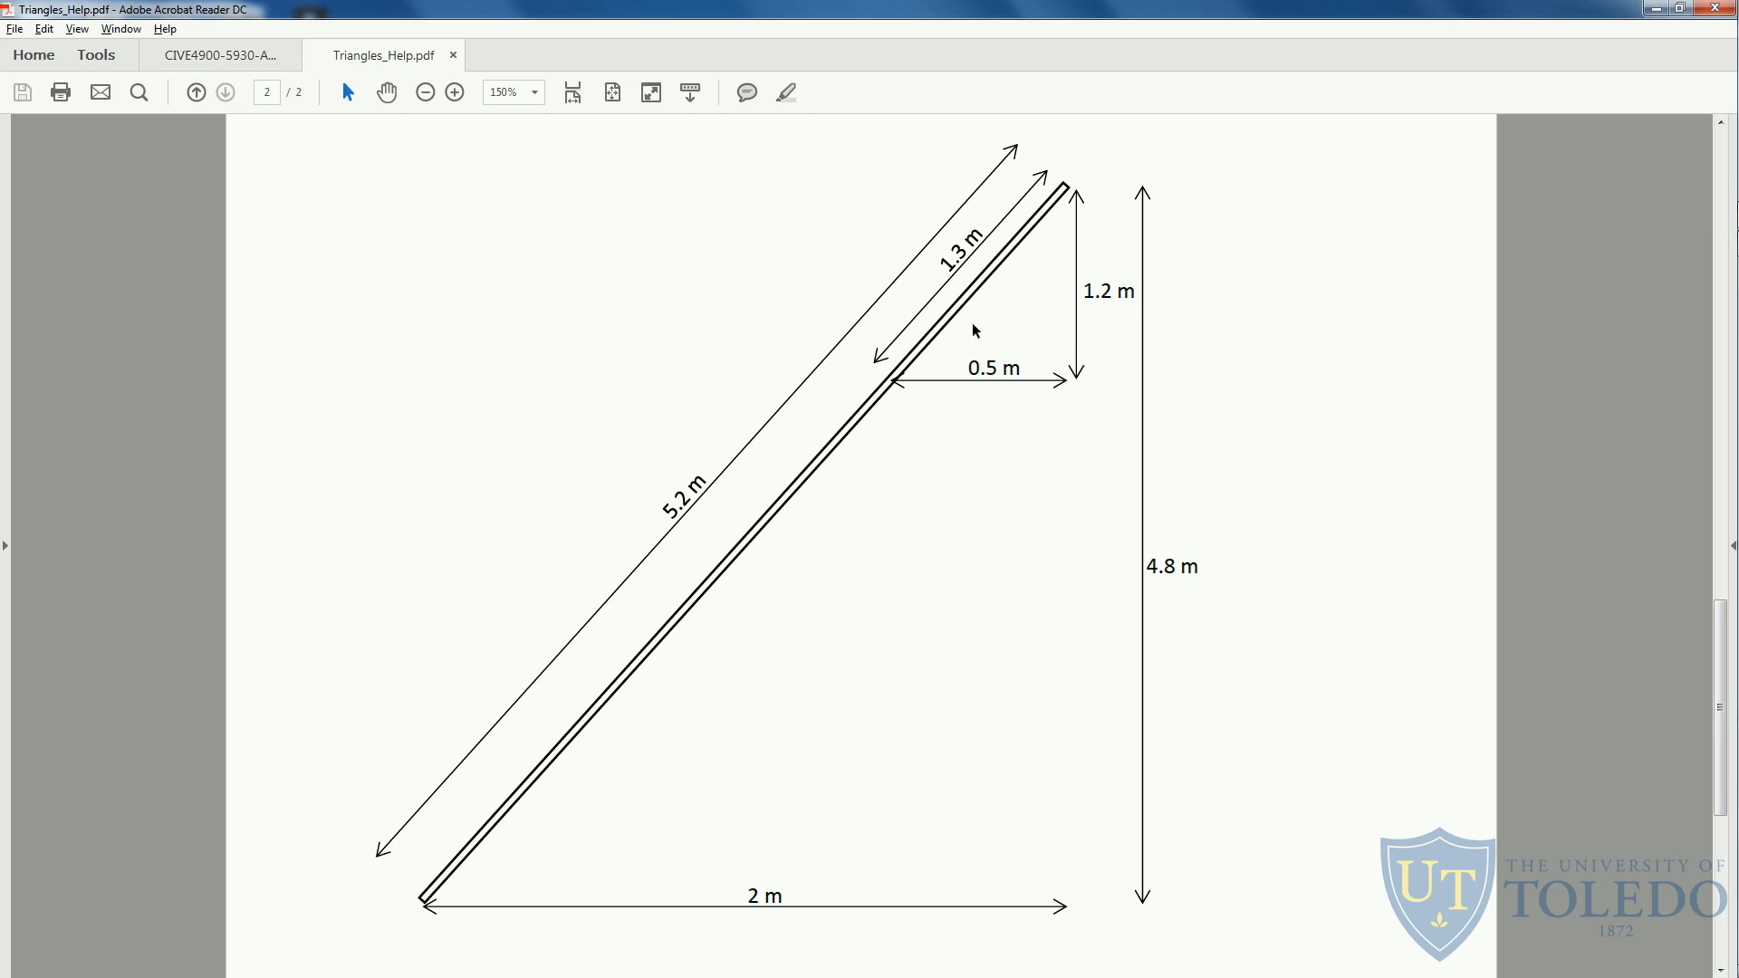
{"action": "key", "text": "alt+Tab"}
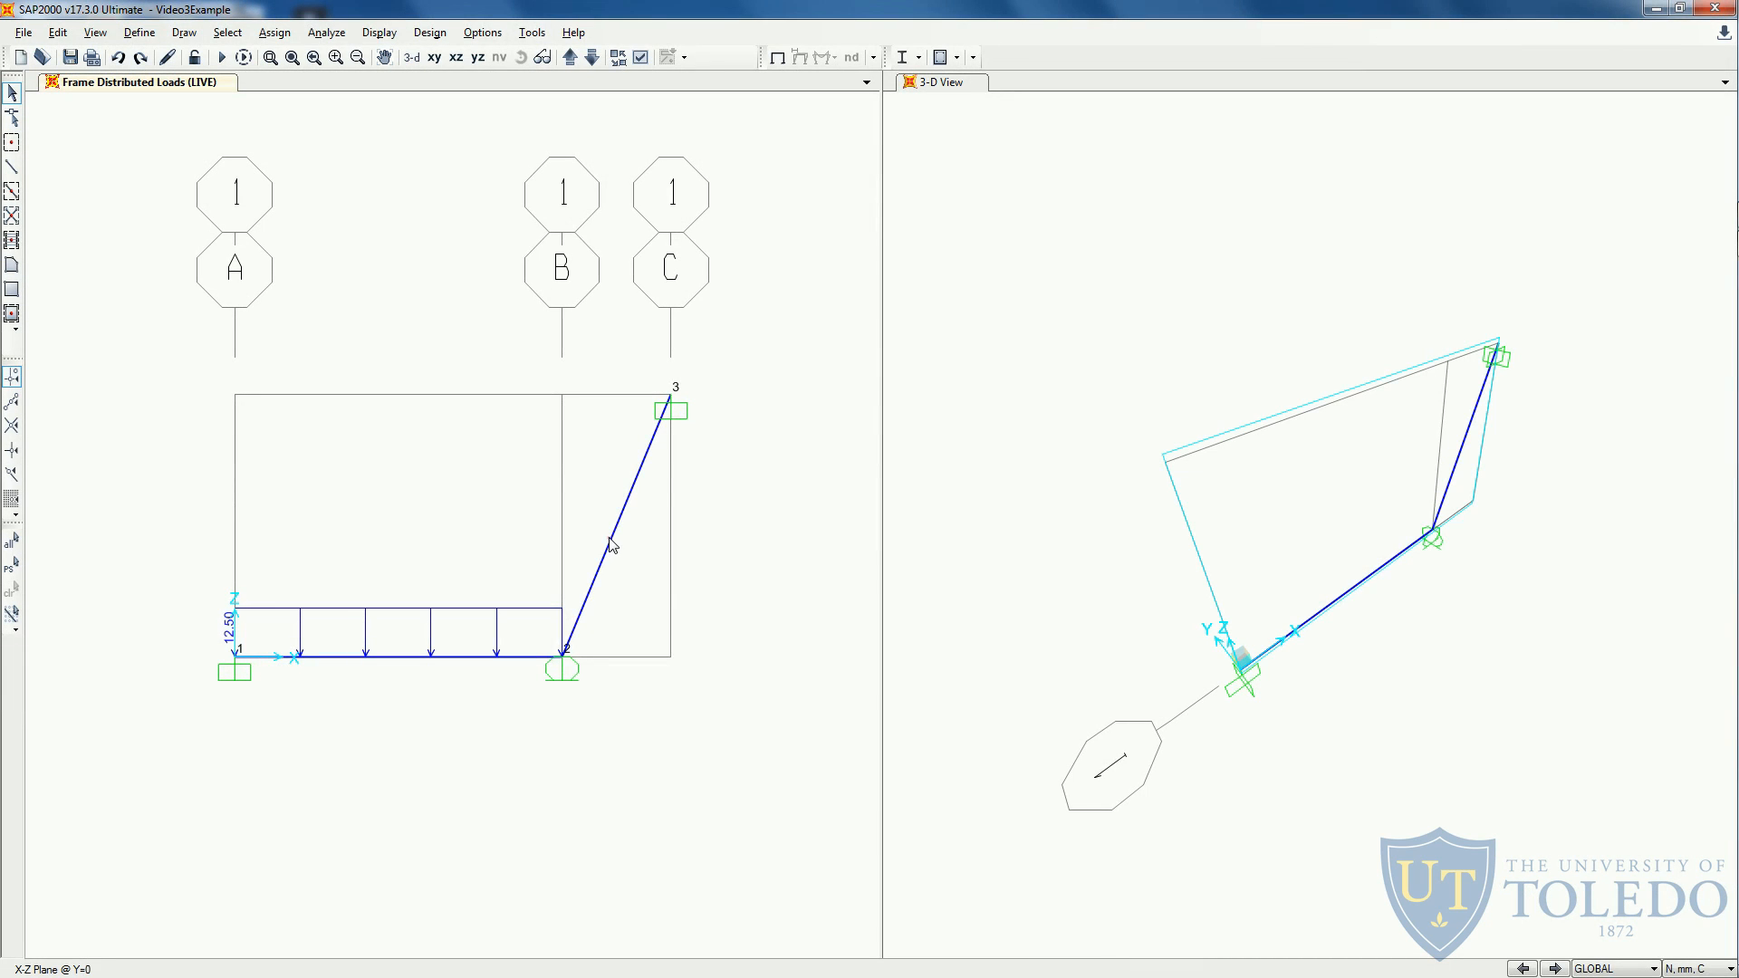
- Start a distributed load assignment in the LIVE pattern for the inclined member, with the uniform load set to 0
{"action": "left_click", "coordinate": [614, 546]}
{"action": "left_click", "coordinate": [272, 34]}
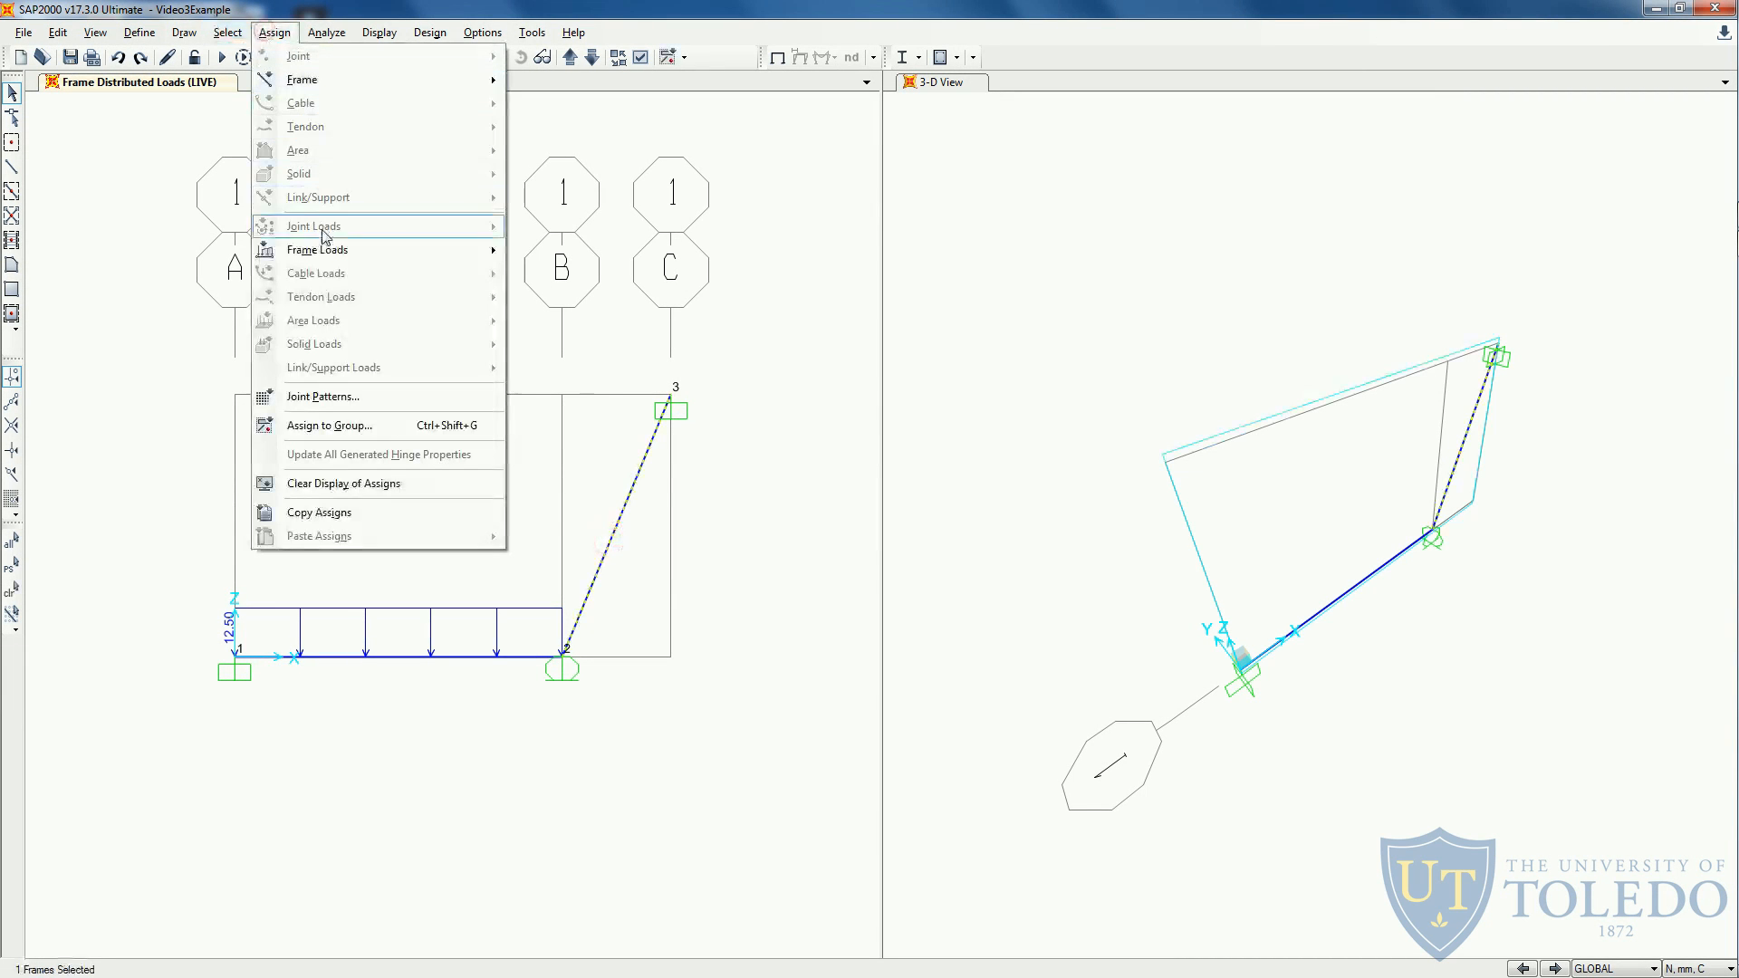
{"action": "mouse_move", "coordinate": [326, 252]}
{"action": "left_click", "coordinate": [570, 305]}
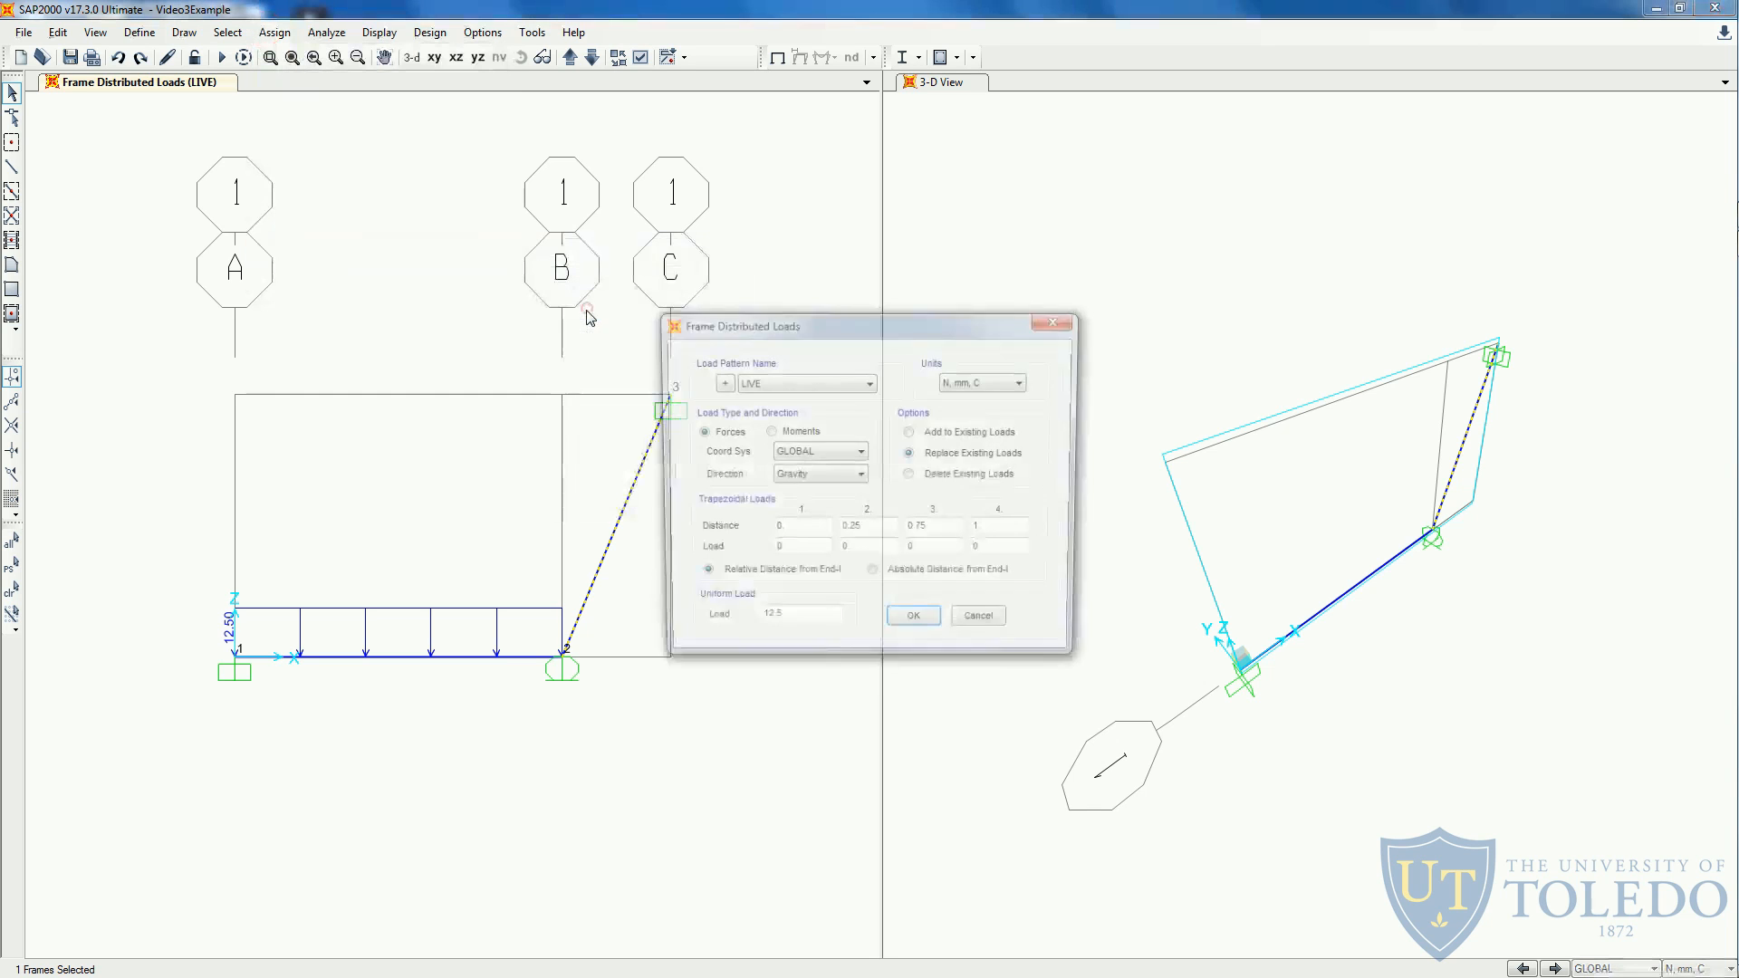
{"action": "left_click_drag", "start_coordinate": [741, 326], "coordinate": [774, 196]}
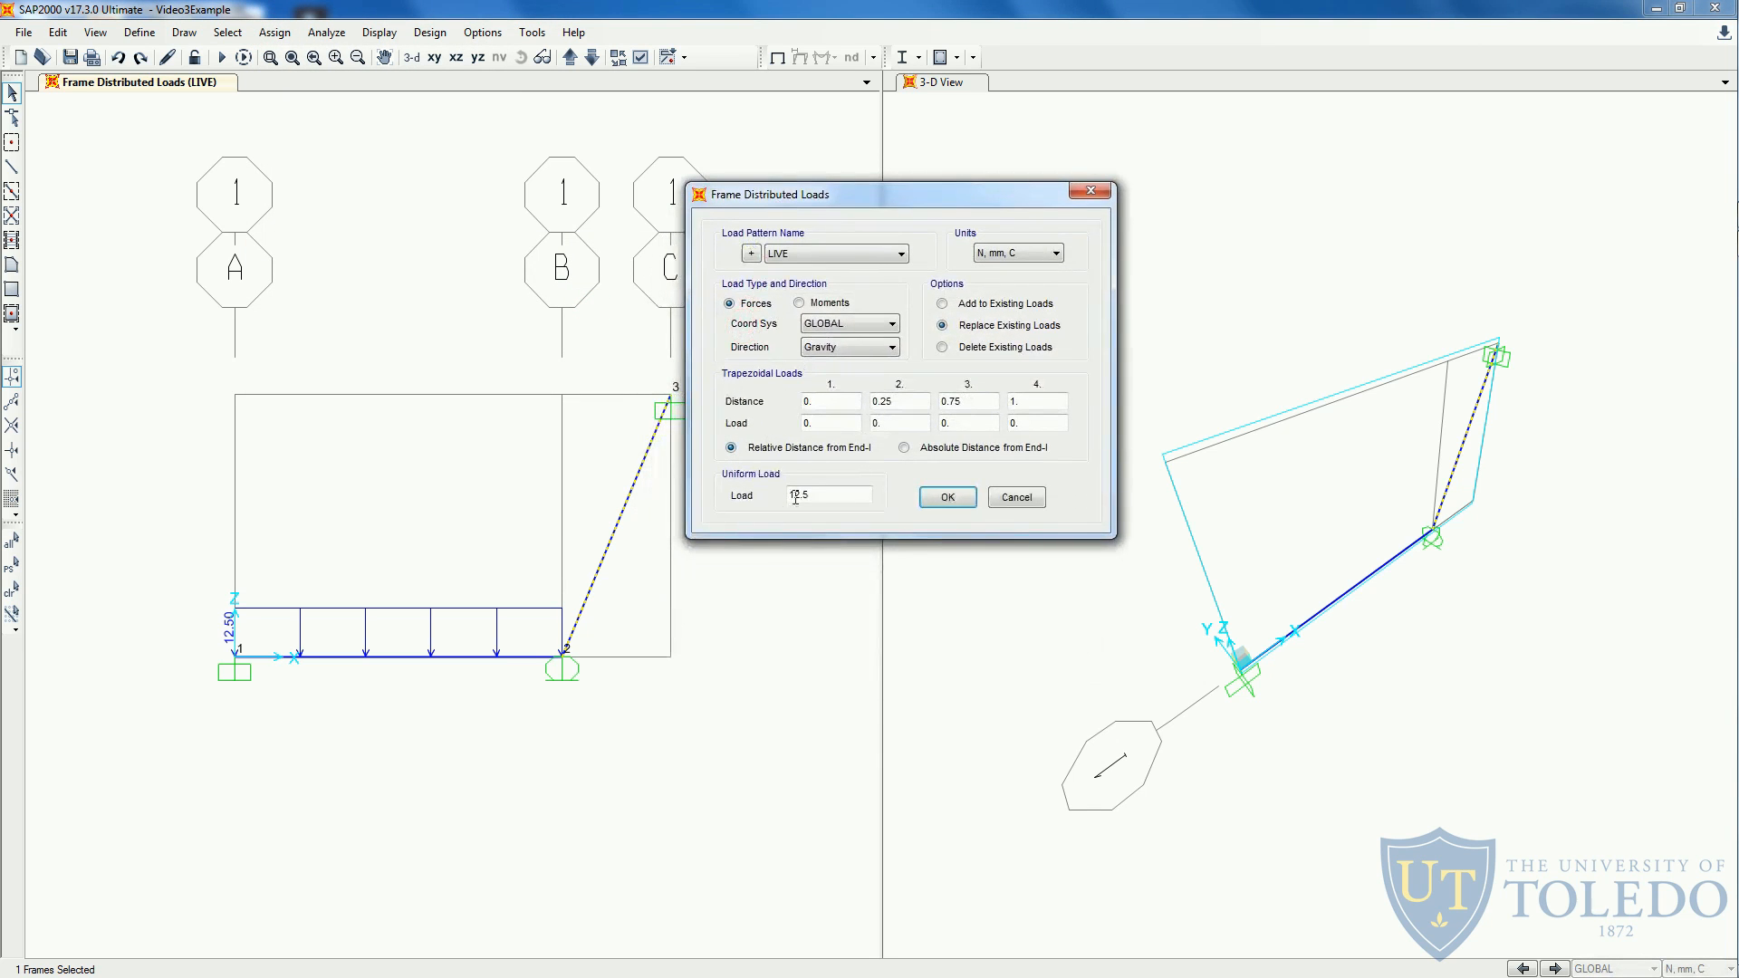
{"action": "left_click_drag", "start_coordinate": [812, 496], "coordinate": [773, 500]}
{"action": "type", "text": "0"}
{"action": "left_click_drag", "start_coordinate": [860, 199], "coordinate": [897, 196]}
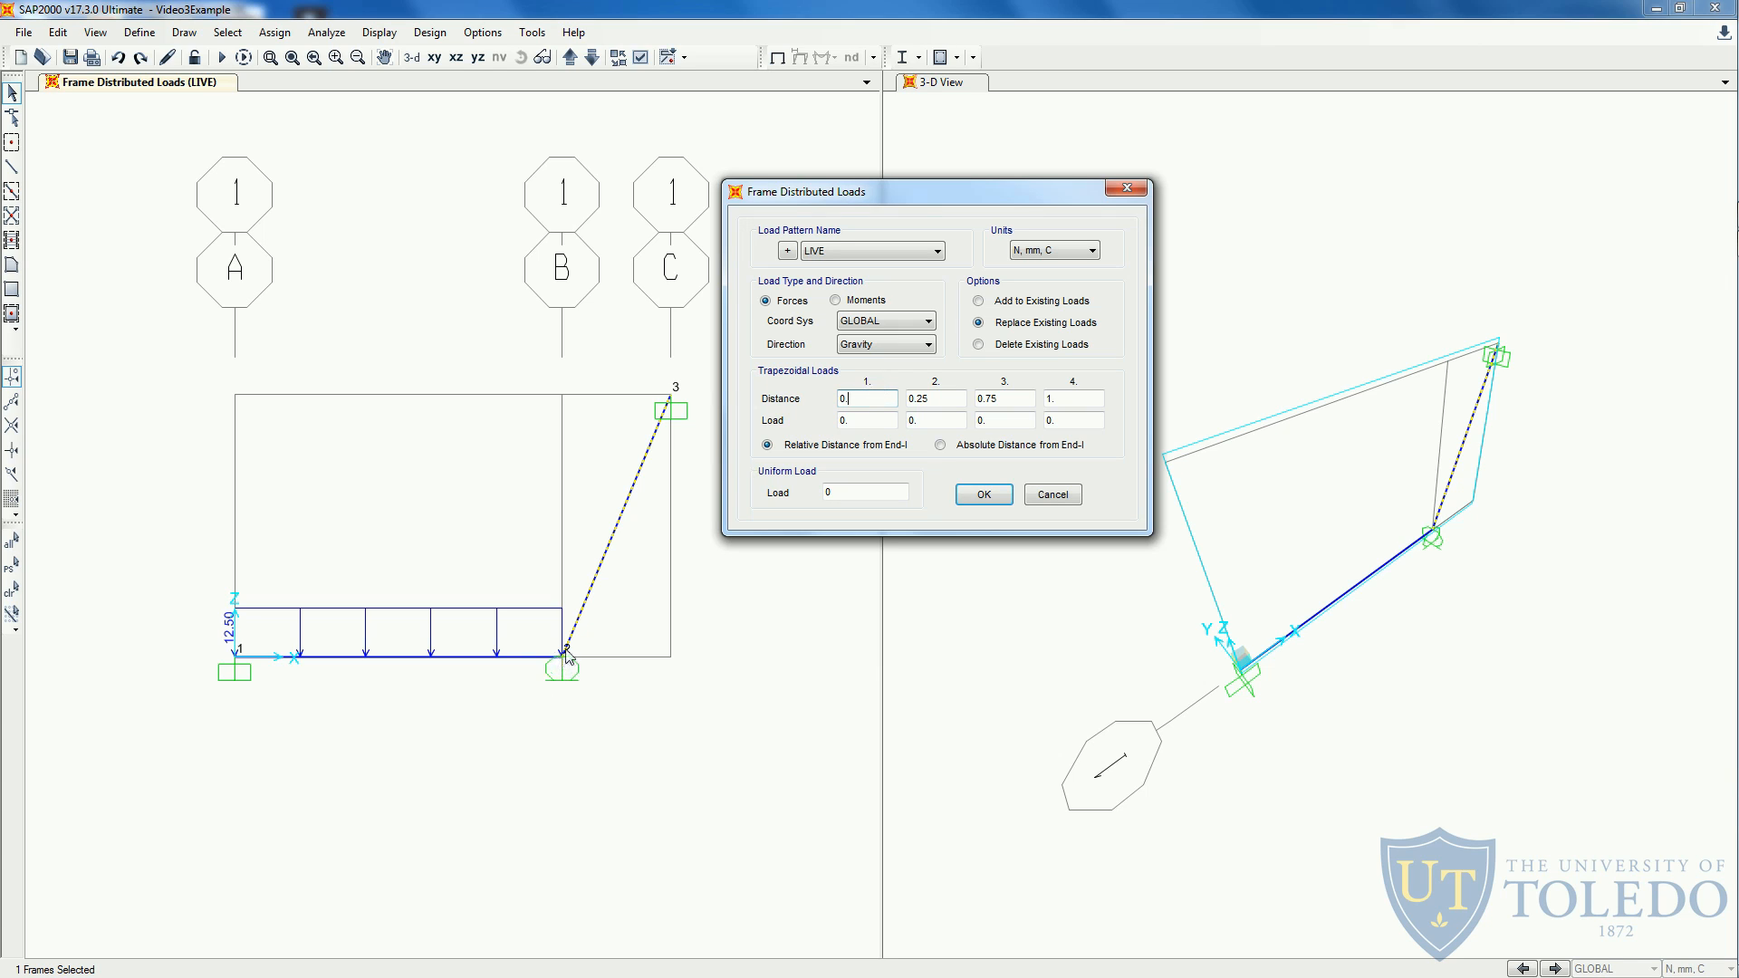
- Set the first trapezoidal load value to 12.5 at relative distance 0 for the inclined member
{"action": "double_click", "coordinate": [859, 399]}
{"action": "double_click", "coordinate": [1052, 401]}
{"action": "double_click", "coordinate": [858, 395]}
{"action": "double_click", "coordinate": [860, 419]}
{"action": "type", "text": "12.5"}
{"action": "left_click", "coordinate": [861, 400]}
- Check the load direction in the handout and set the load's coordinate system to Local with direction 2
{"action": "key", "text": "alt+Tab"}
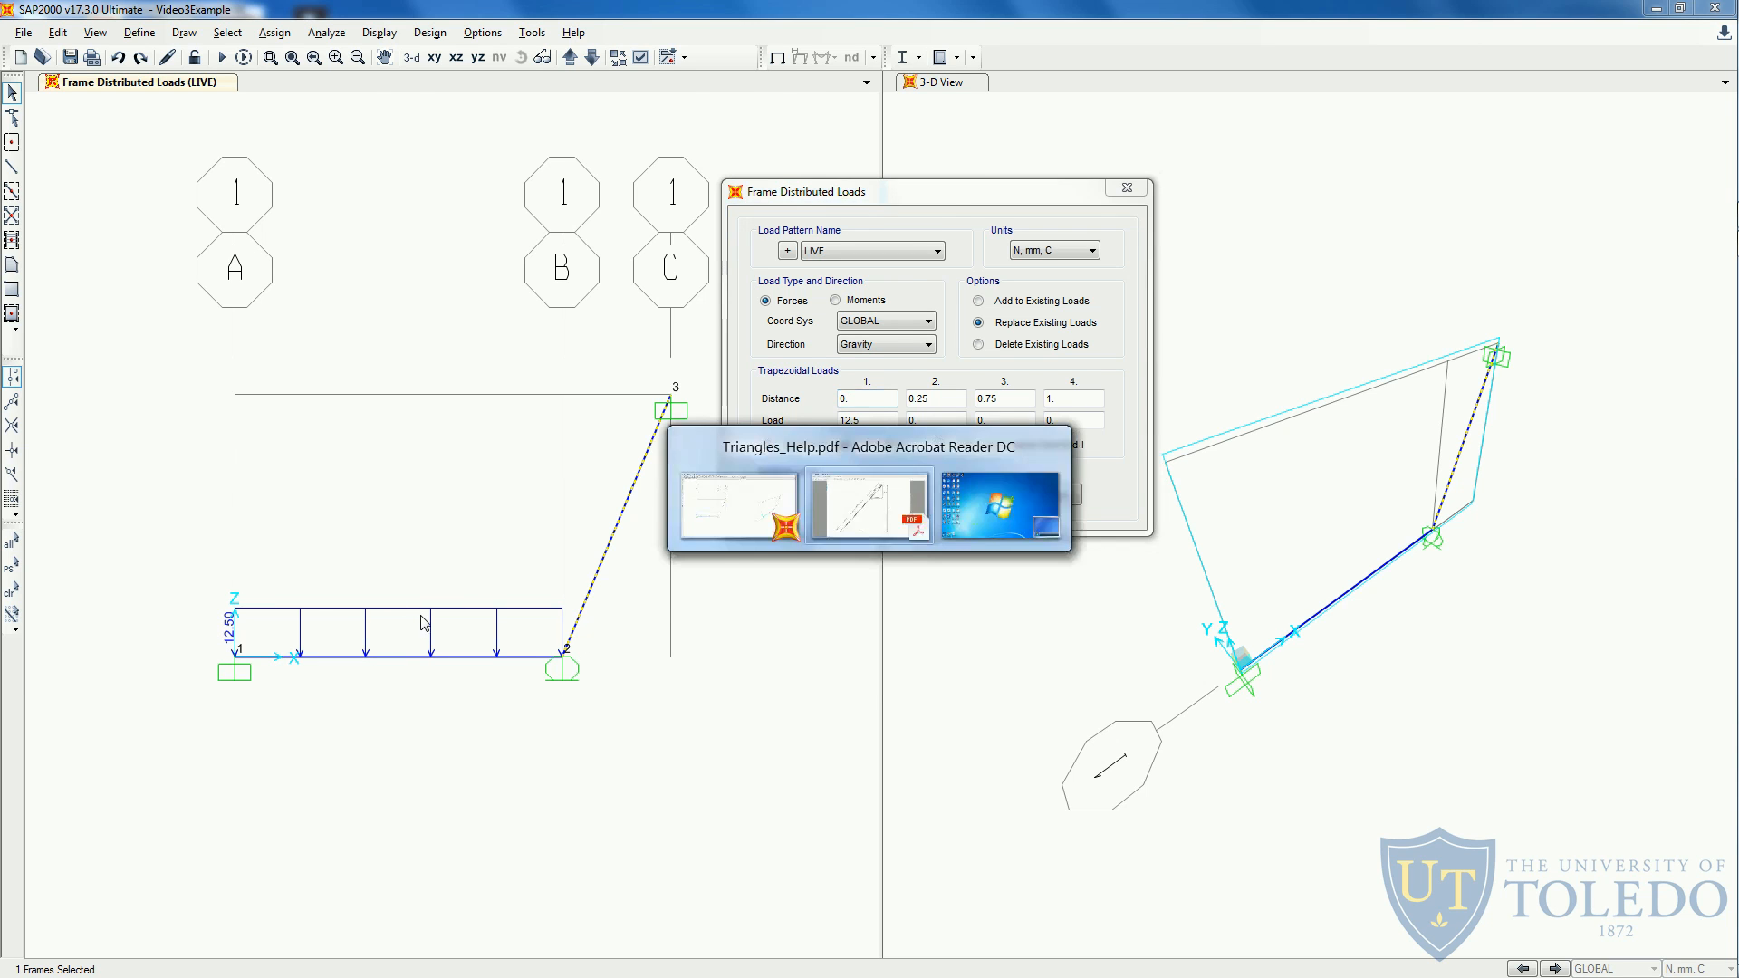
{"action": "left_click", "coordinate": [206, 57]}
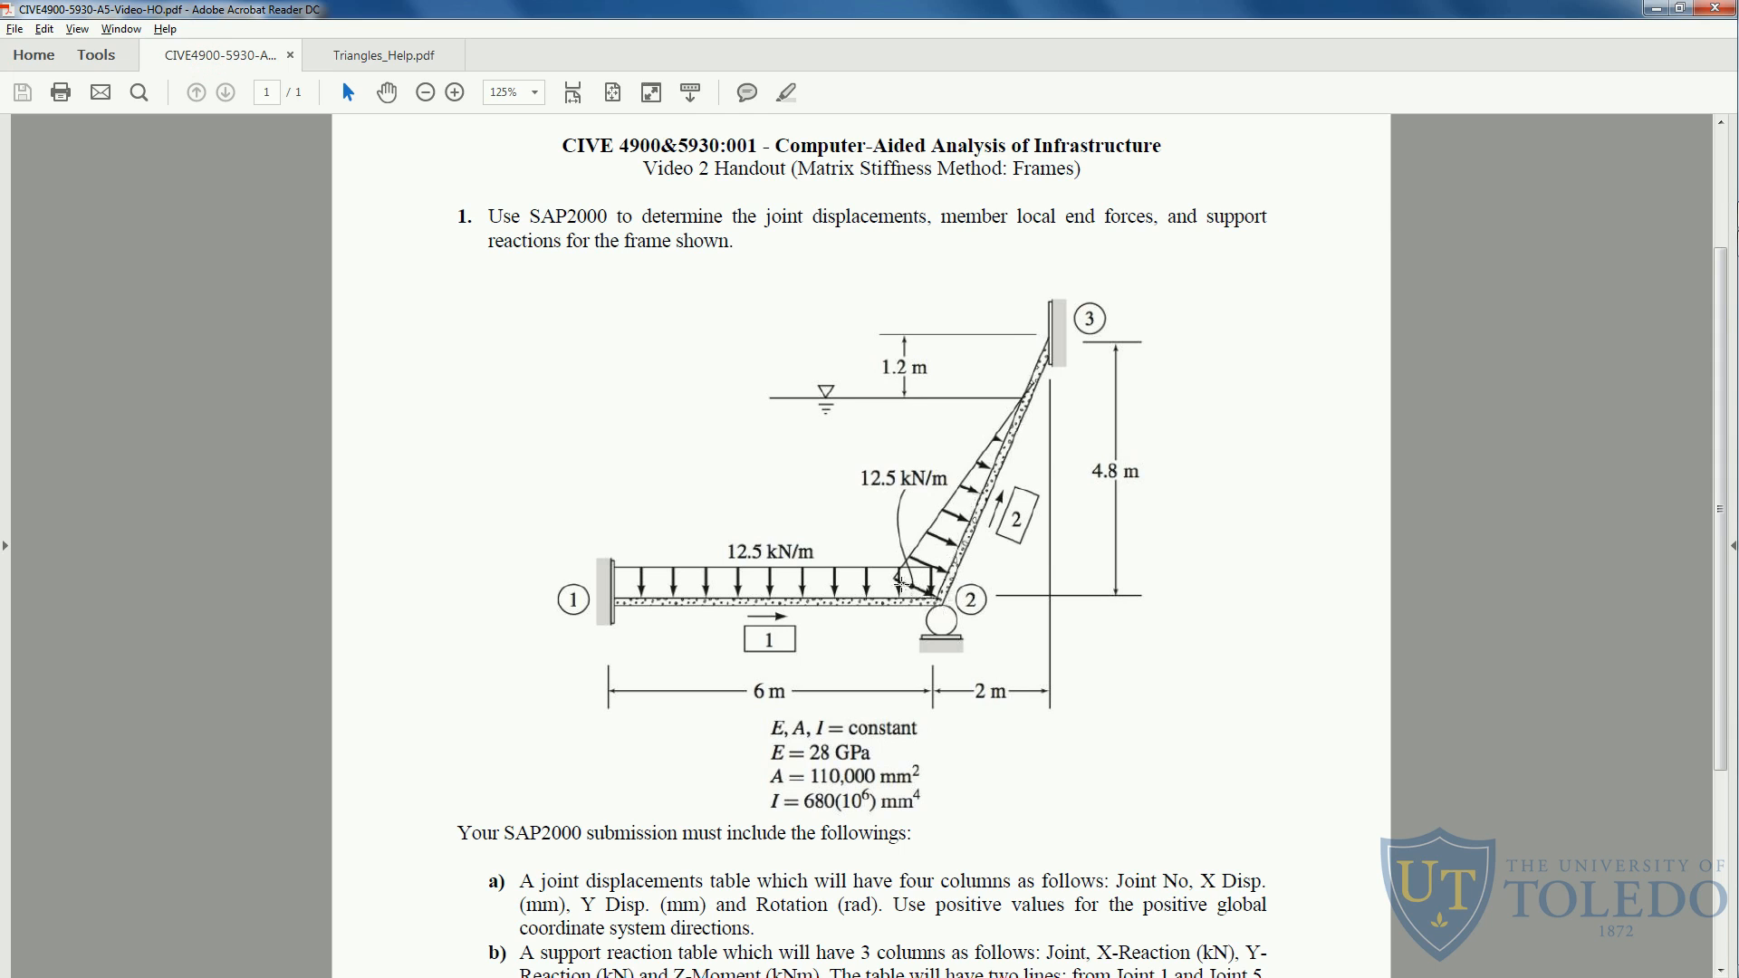
{"action": "key", "text": "alt+Tab"}
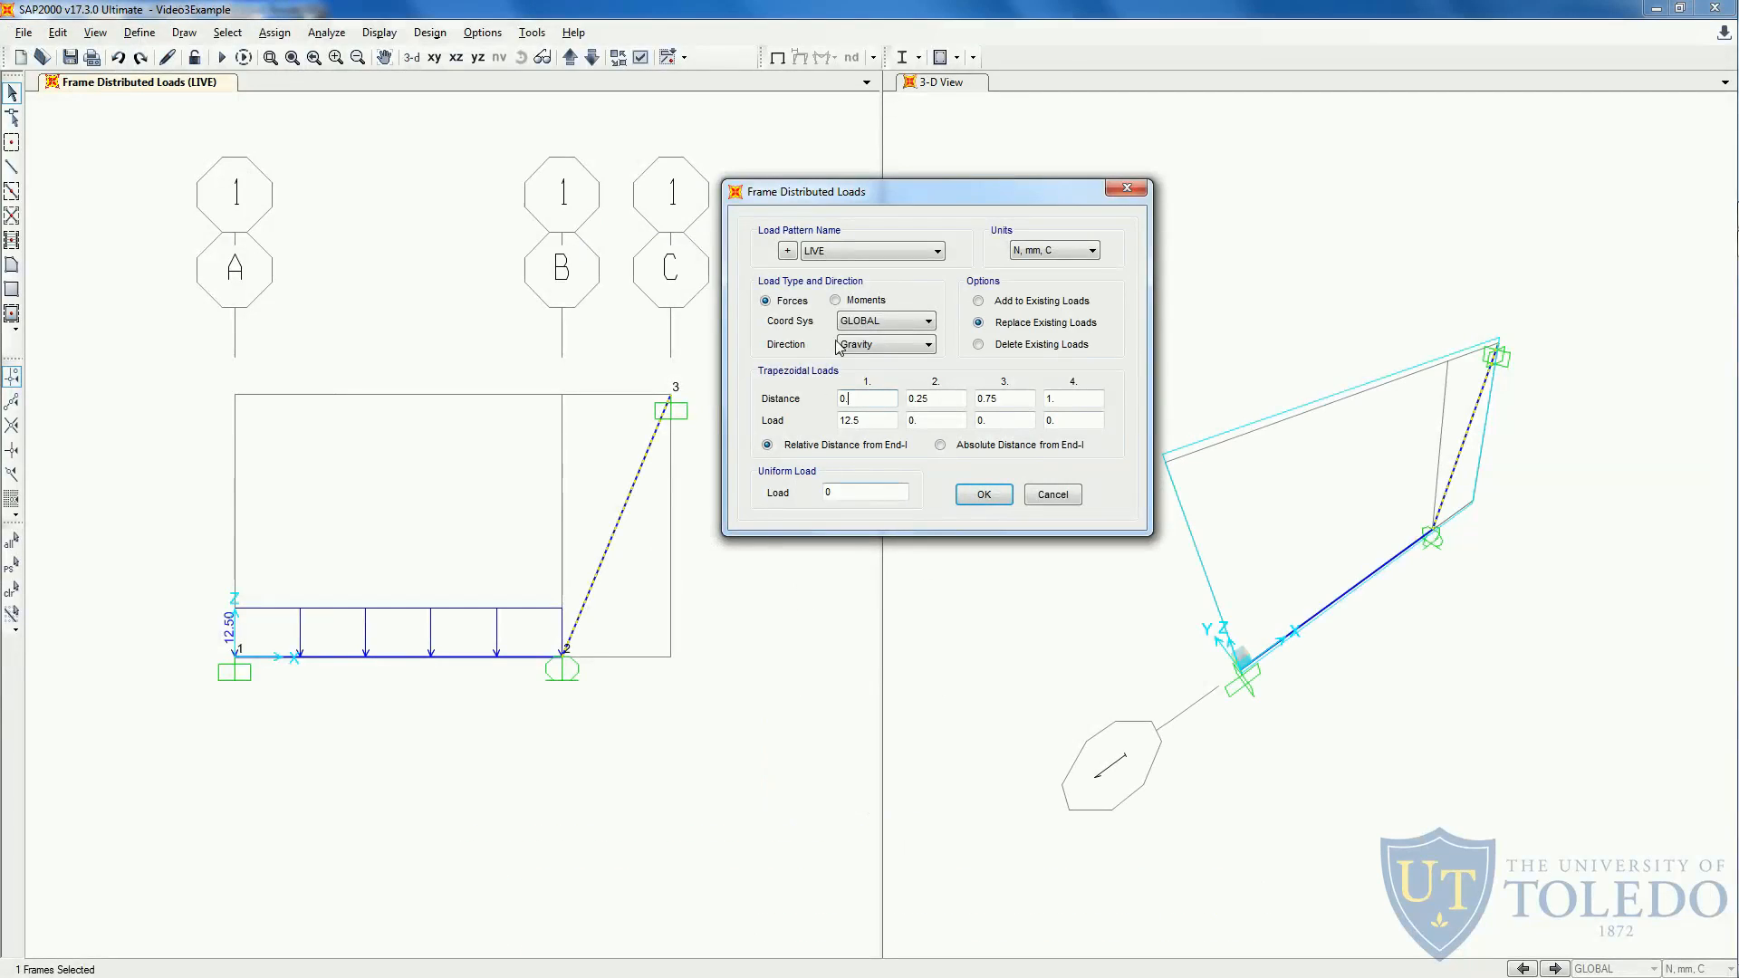
{"action": "left_click", "coordinate": [885, 324]}
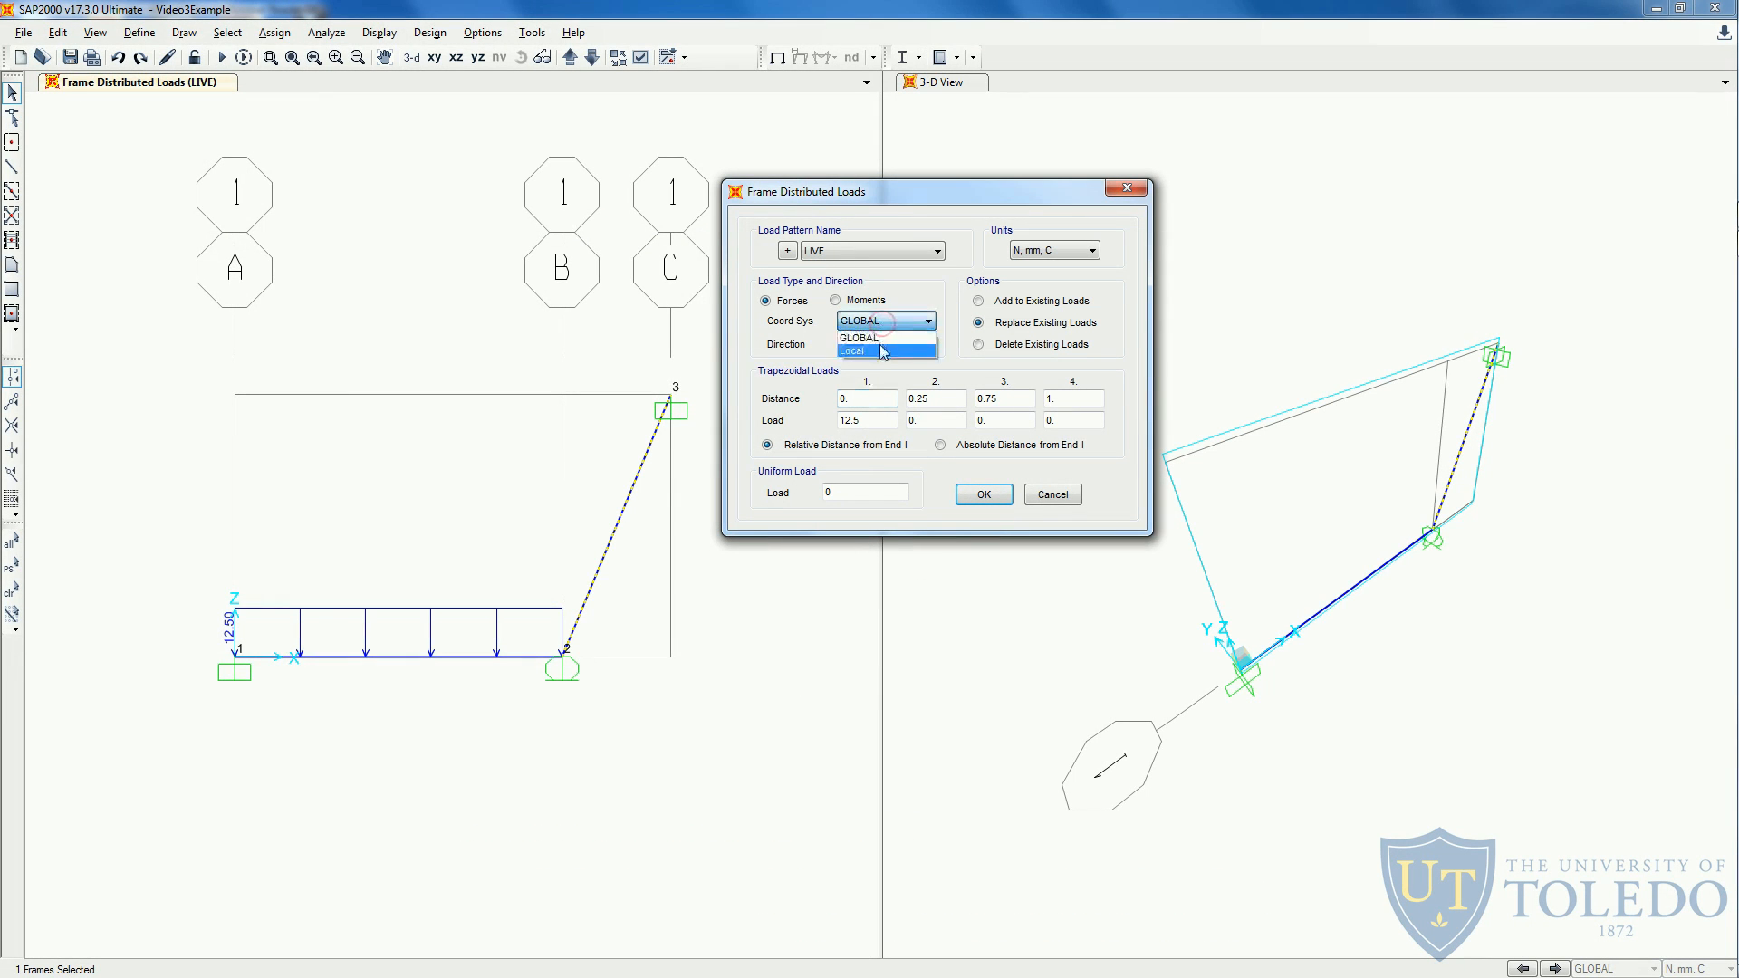
{"action": "left_click", "coordinate": [883, 352]}
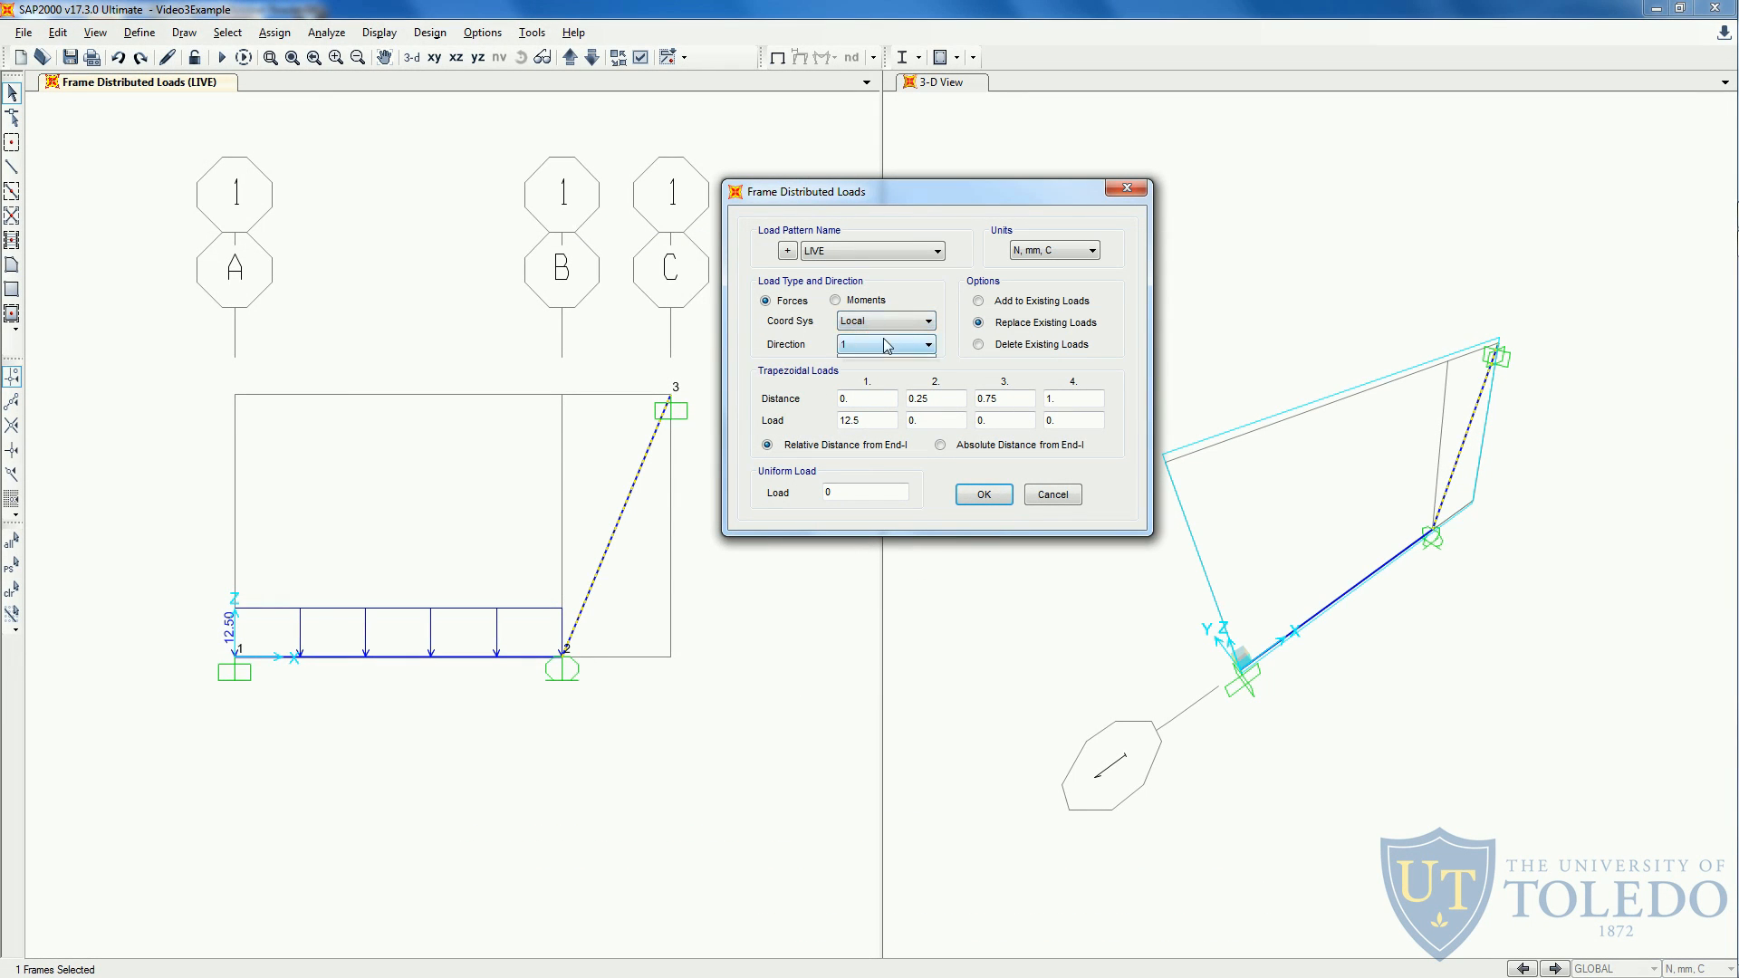
{"action": "left_click", "coordinate": [886, 344]}
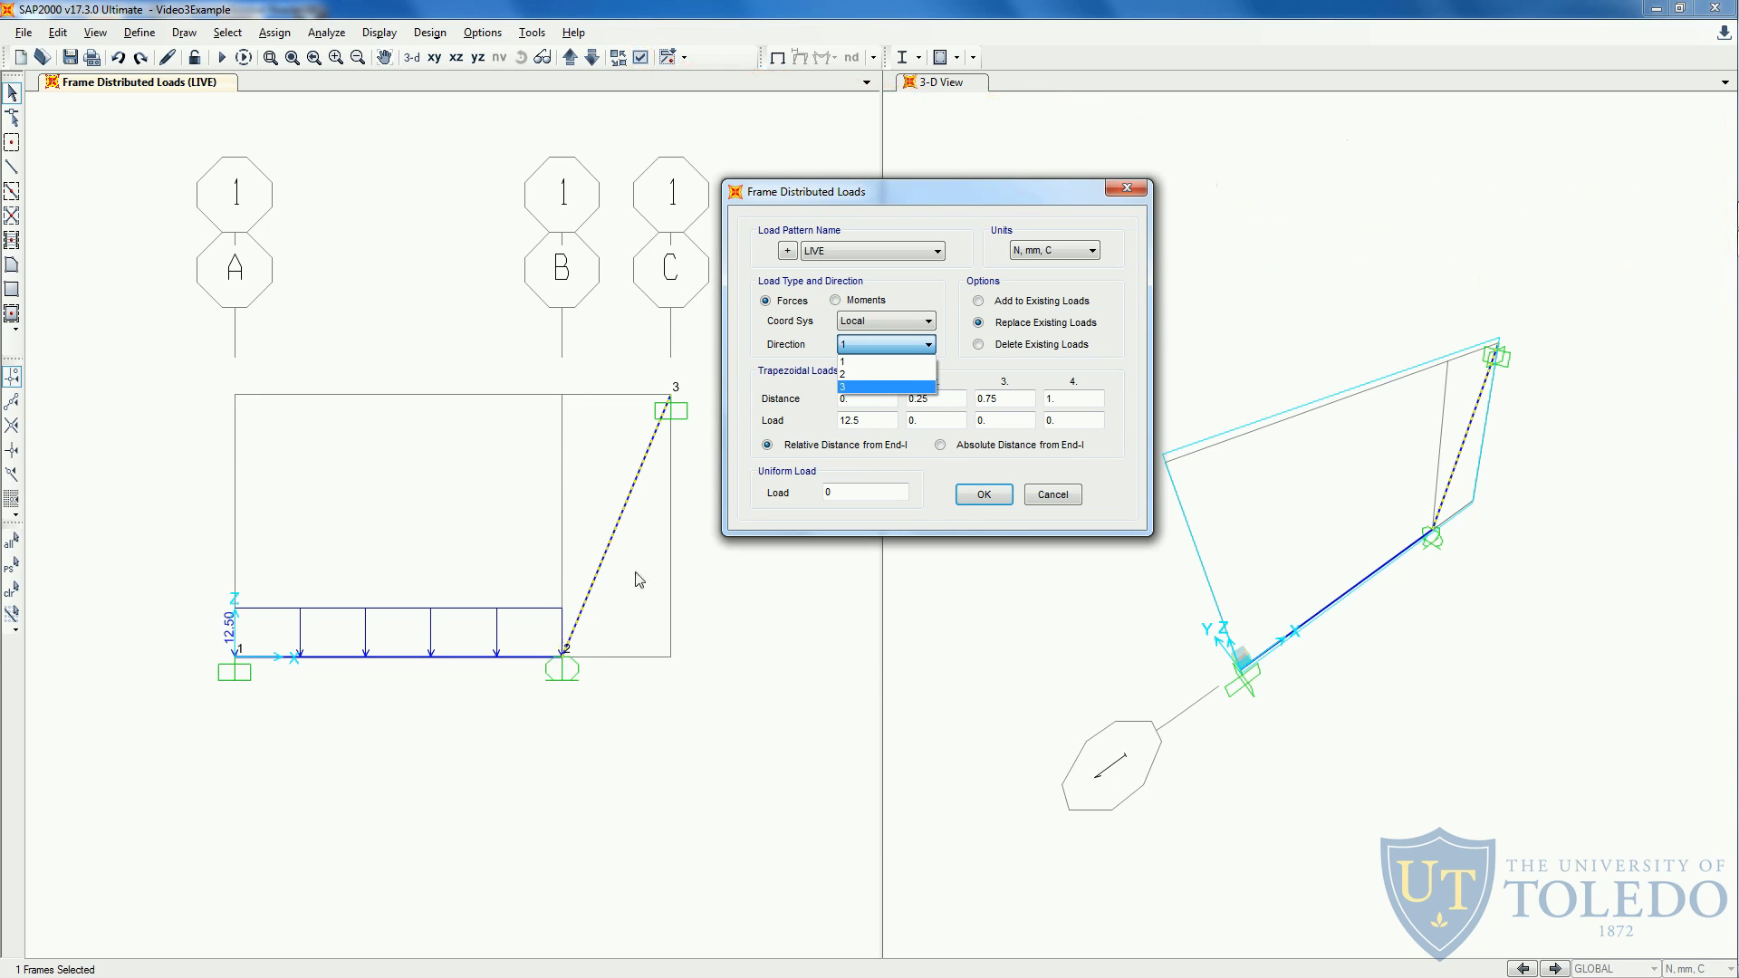
{"action": "left_click", "coordinate": [928, 345]}
{"action": "left_click", "coordinate": [927, 345]}
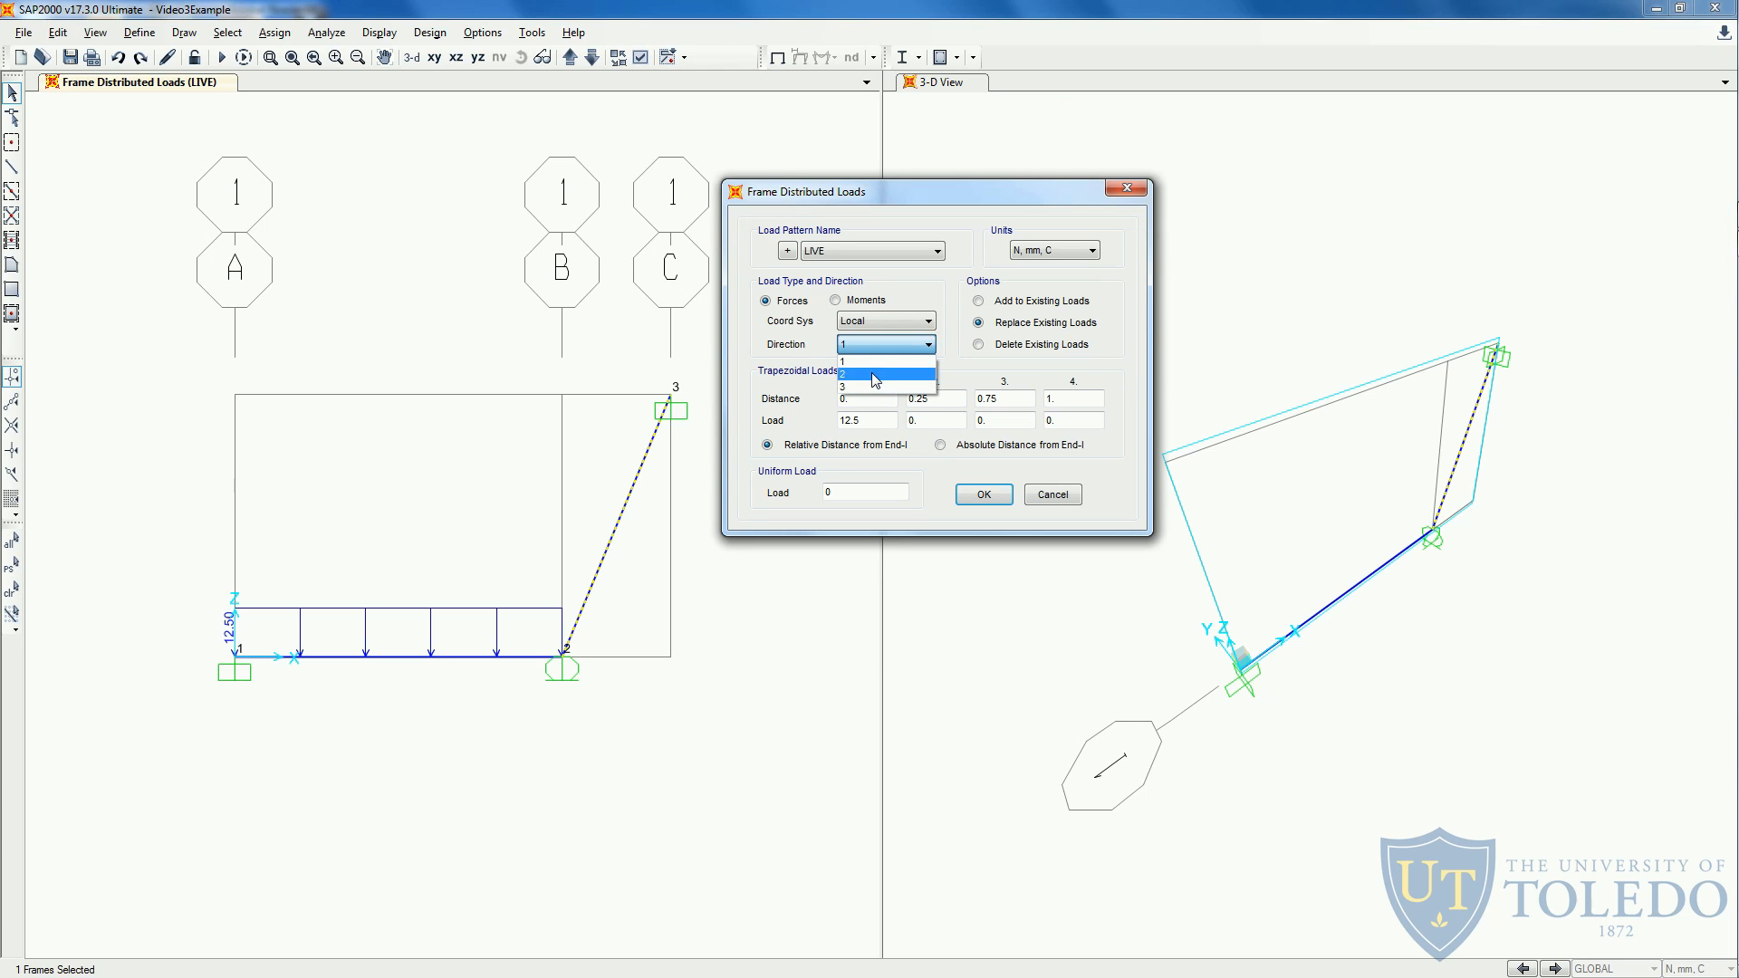
{"action": "left_click", "coordinate": [873, 375]}
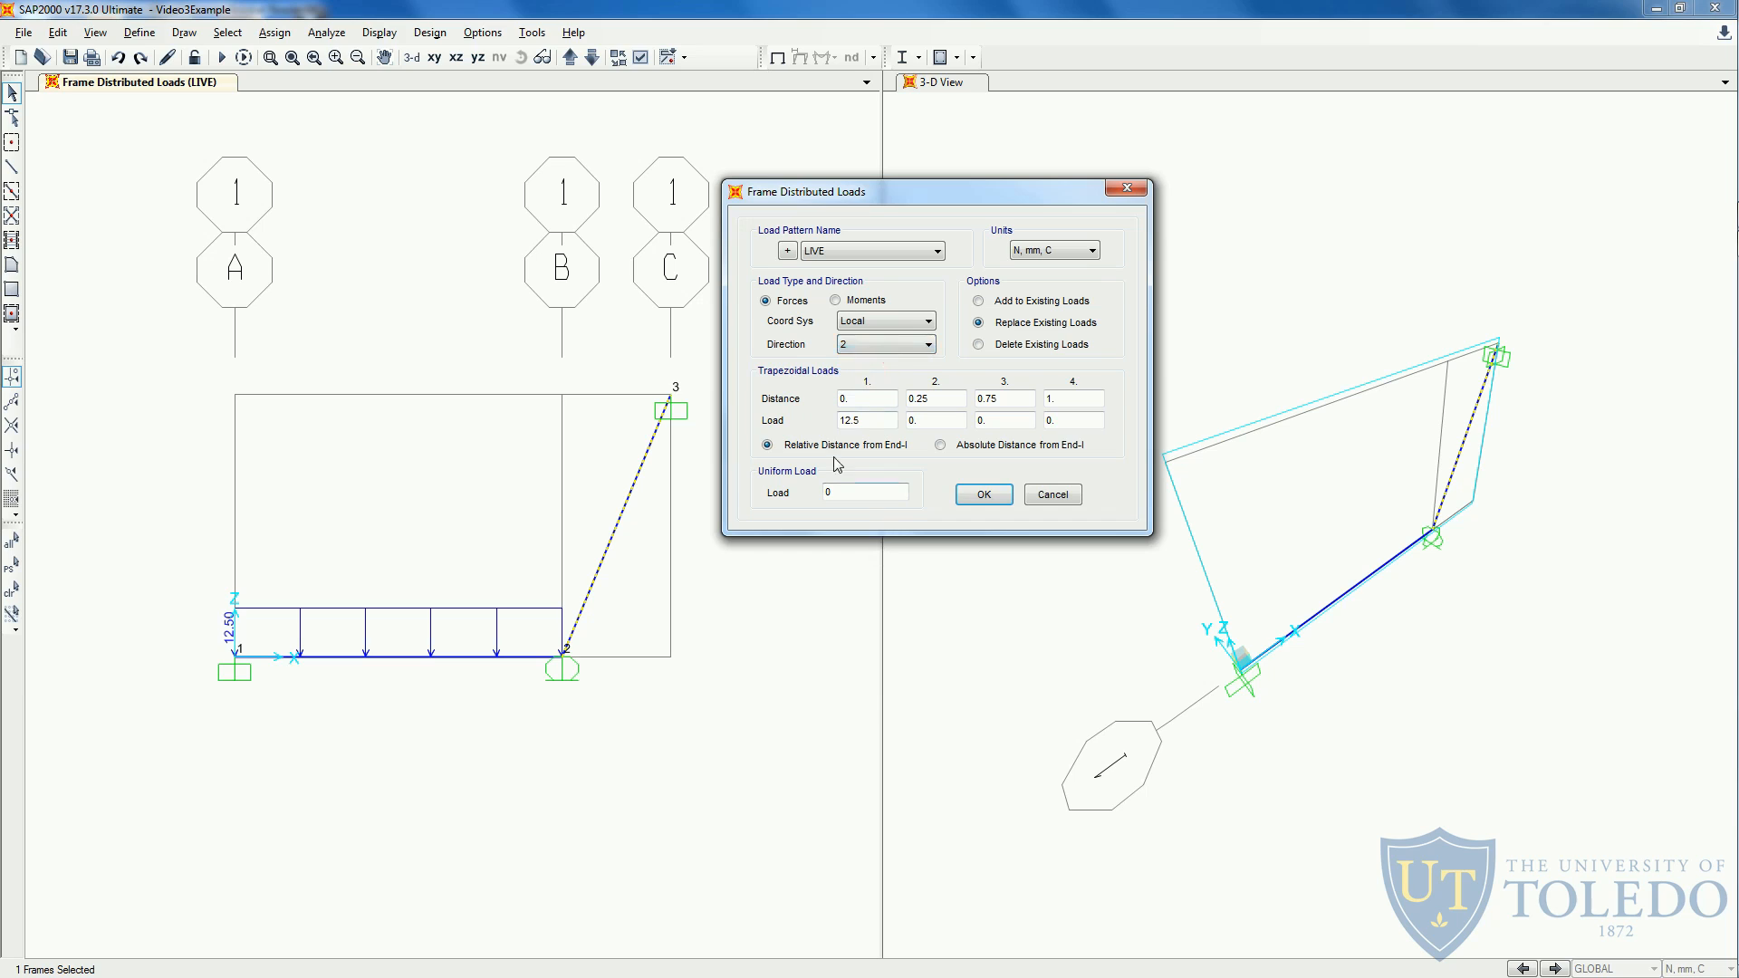
- Reverse the first trapezoidal load's sign by setting it to -12.5
{"action": "type", "text": "-"}
{"action": "double_click", "coordinate": [864, 398]}
{"action": "double_click", "coordinate": [867, 421]}
- Check the handout and the triangle dimensions, and set the second trapezoidal load point's relative distance to 0.75
{"action": "left_click_drag", "start_coordinate": [935, 399], "coordinate": [903, 399]}
{"action": "key", "text": "alt+Tab"}
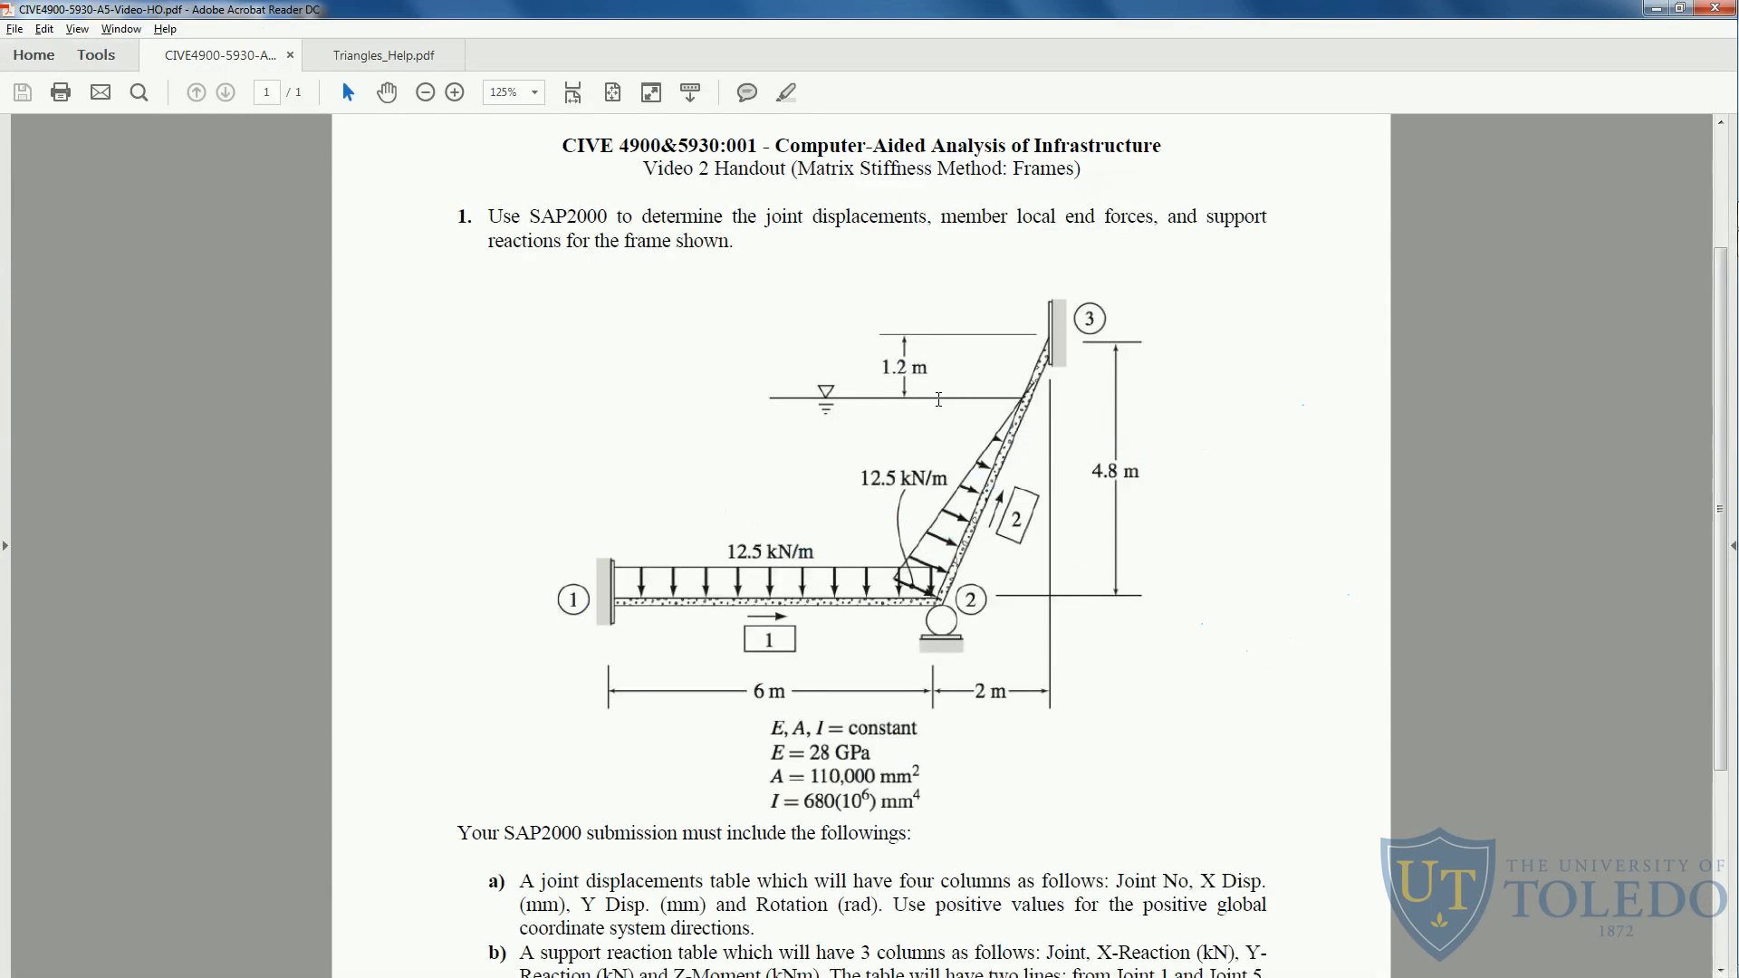
{"action": "left_click", "coordinate": [358, 55]}
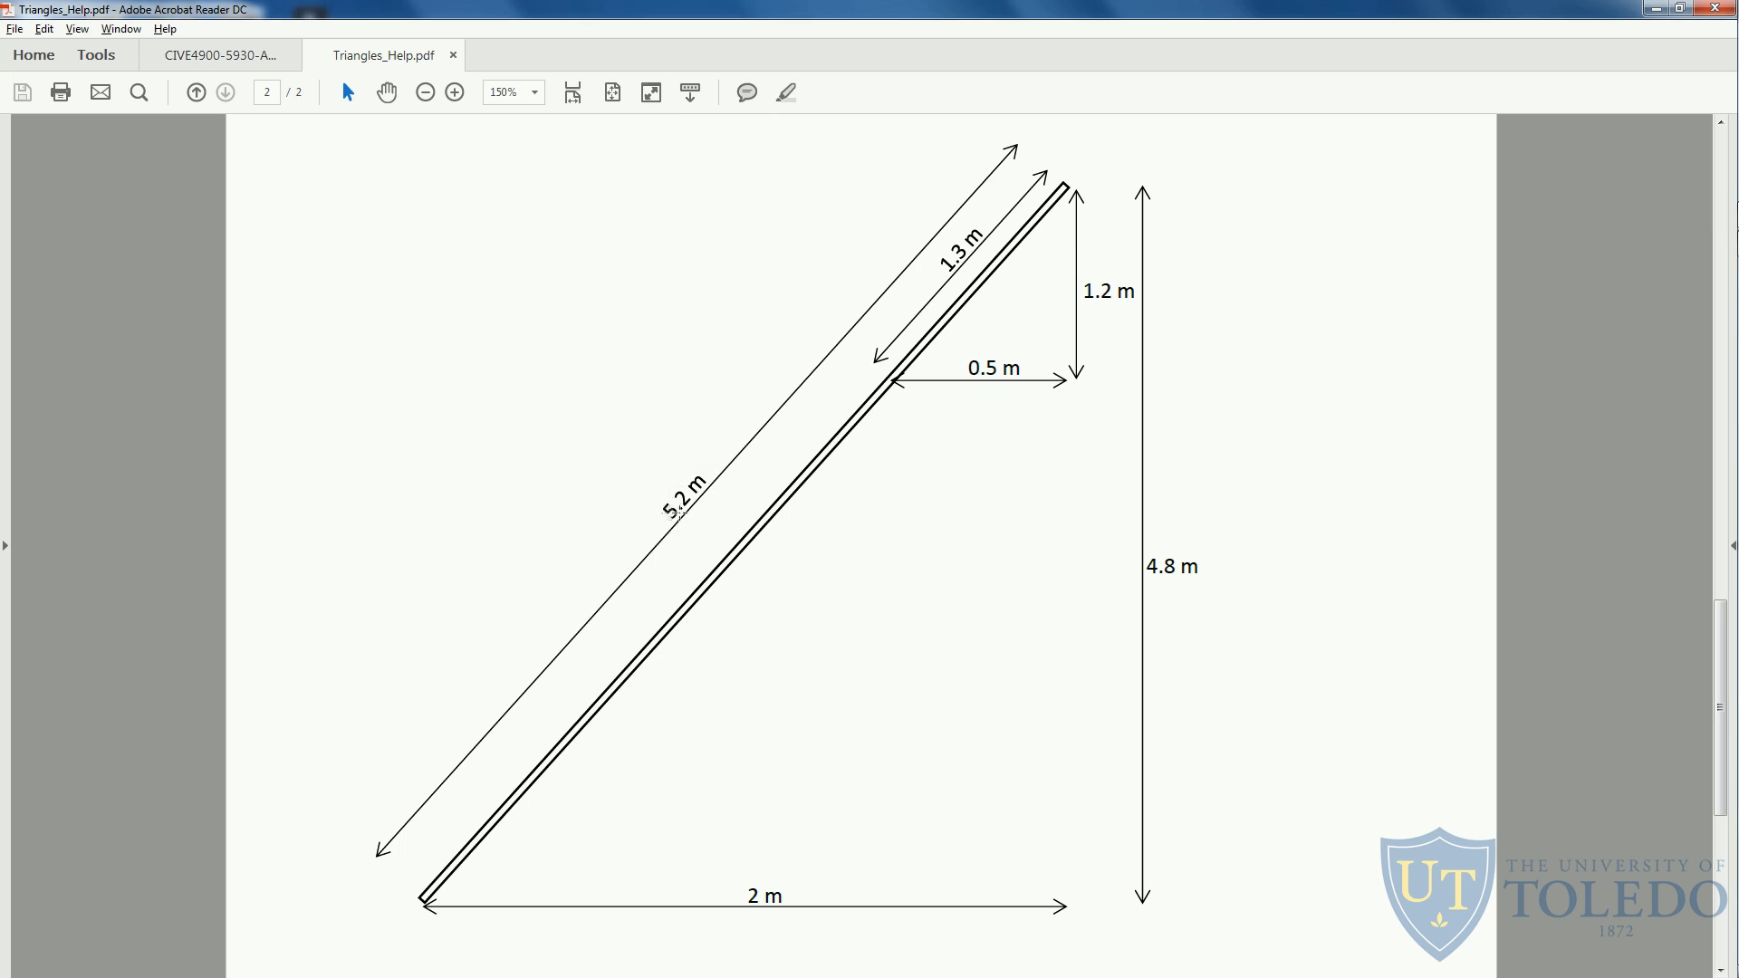
{"action": "key", "text": "alt+Tab"}
{"action": "double_click", "coordinate": [930, 400]}
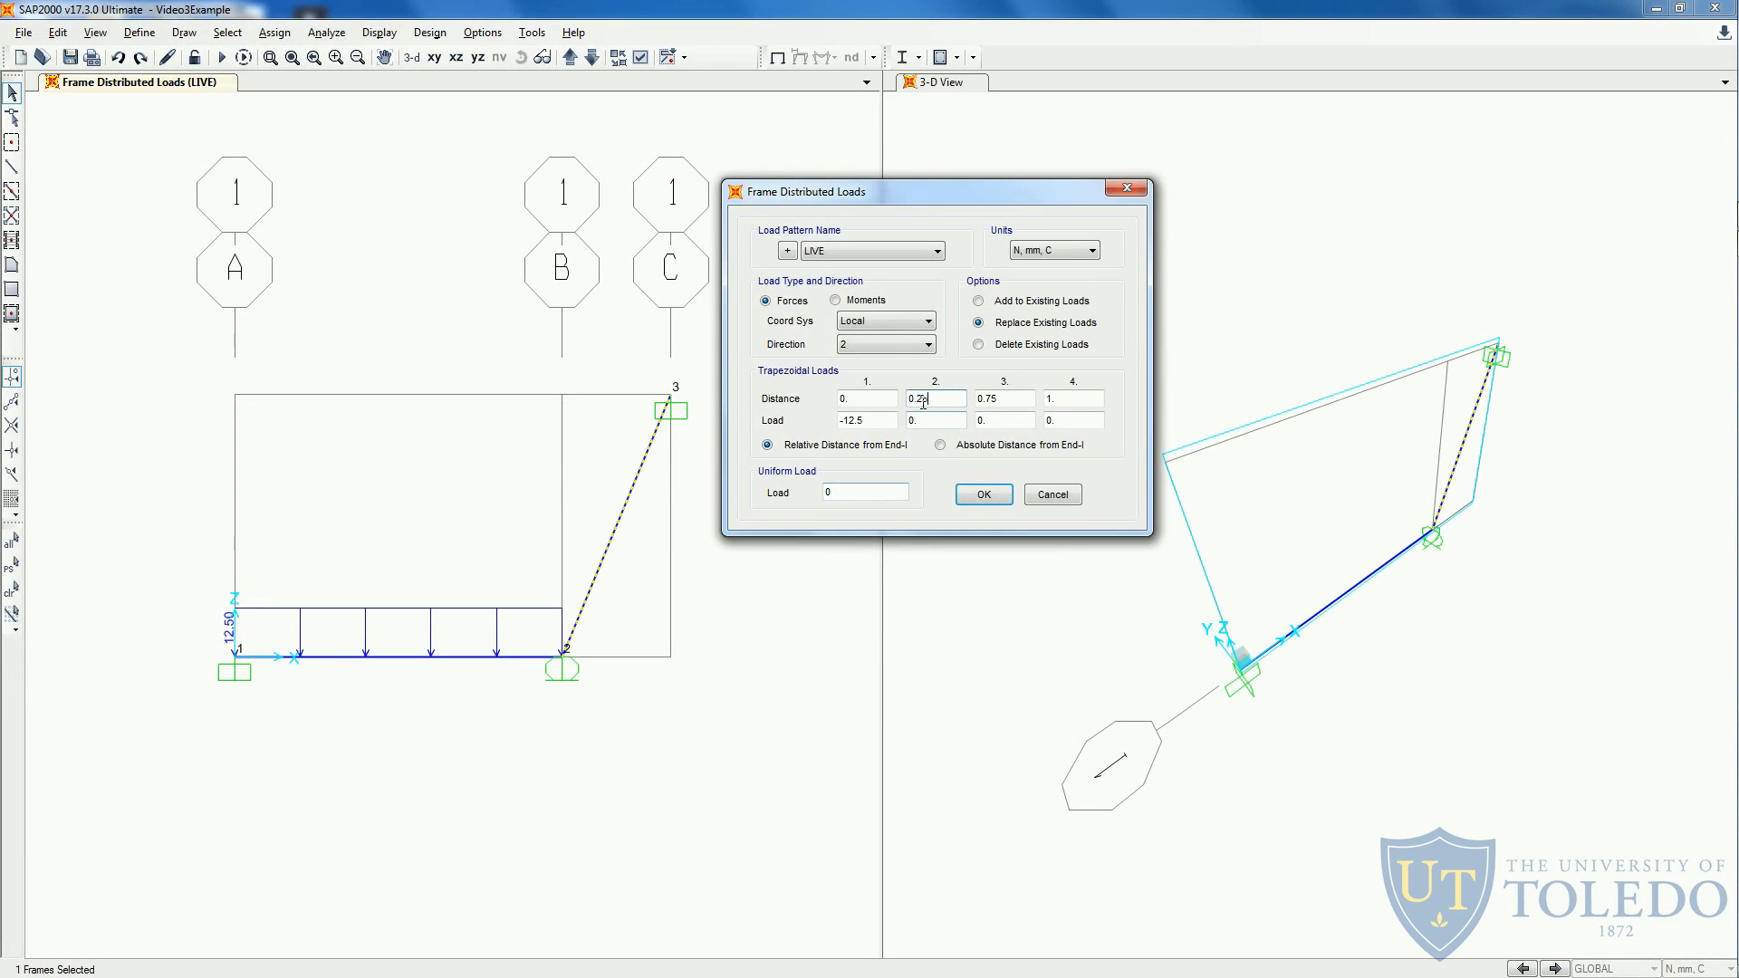
{"action": "type", "text": "0."}
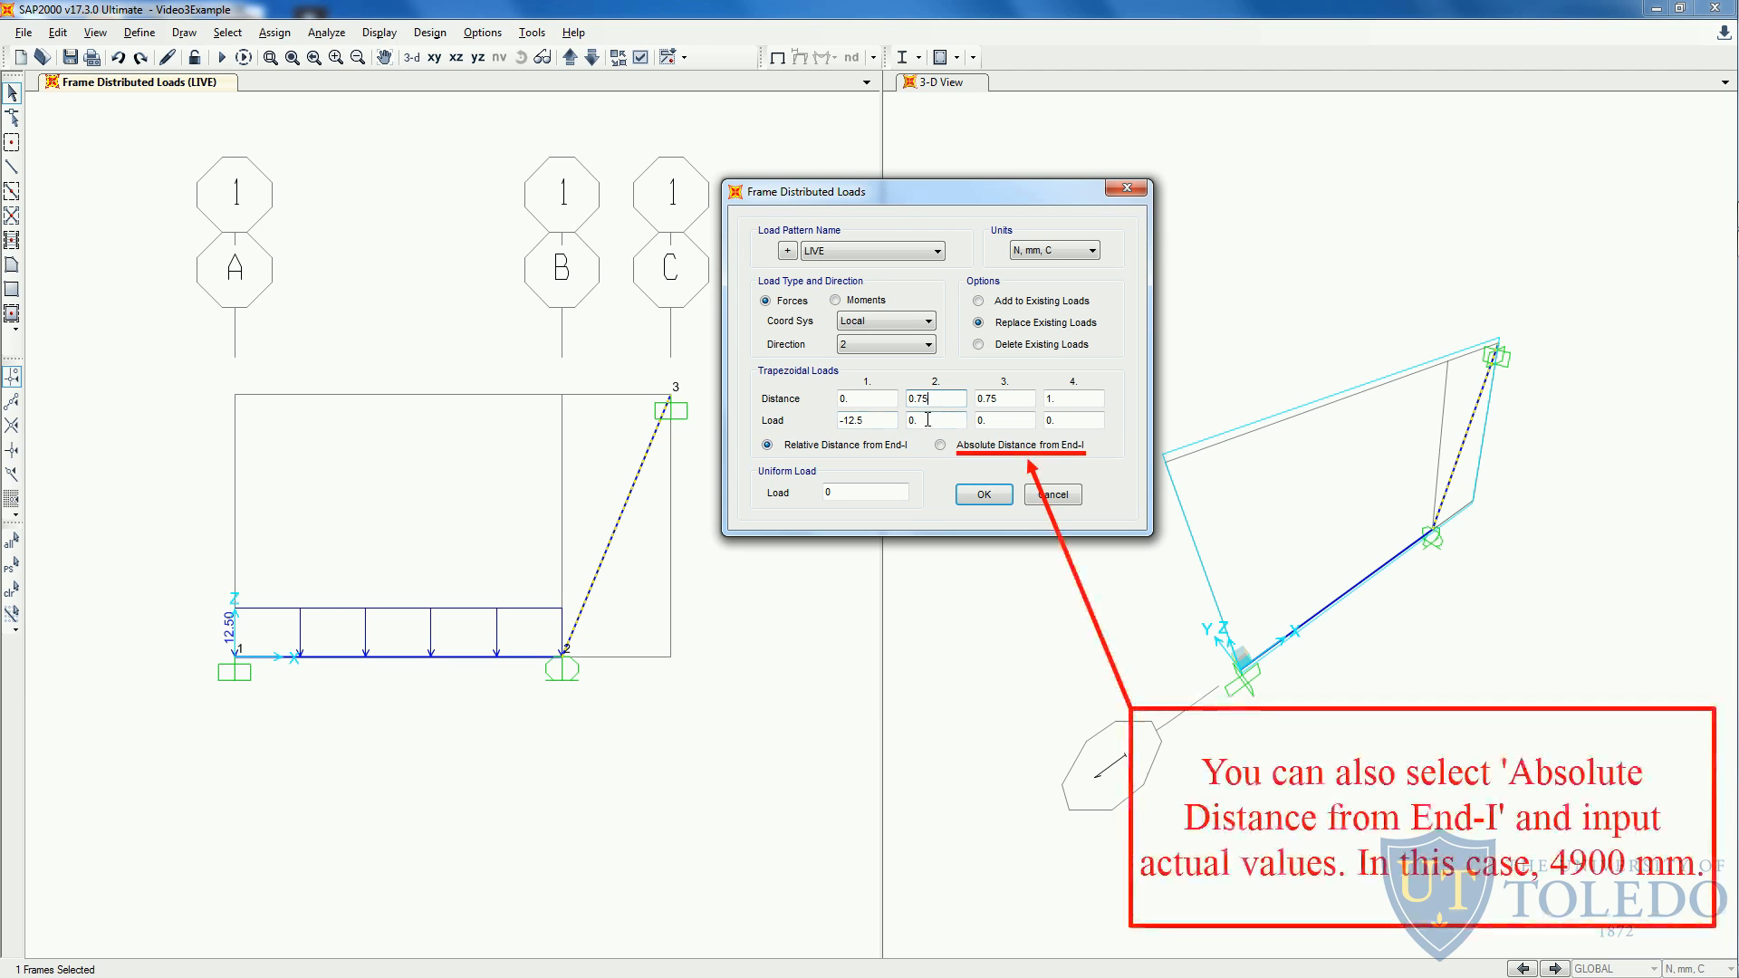
- Keep zero load at the remaining trapezoidal points and apply the distributed load to the inclined member
{"action": "double_click", "coordinate": [909, 420]}
{"action": "left_click", "coordinate": [928, 422]}
{"action": "left_click_drag", "start_coordinate": [928, 422], "coordinate": [904, 421]}
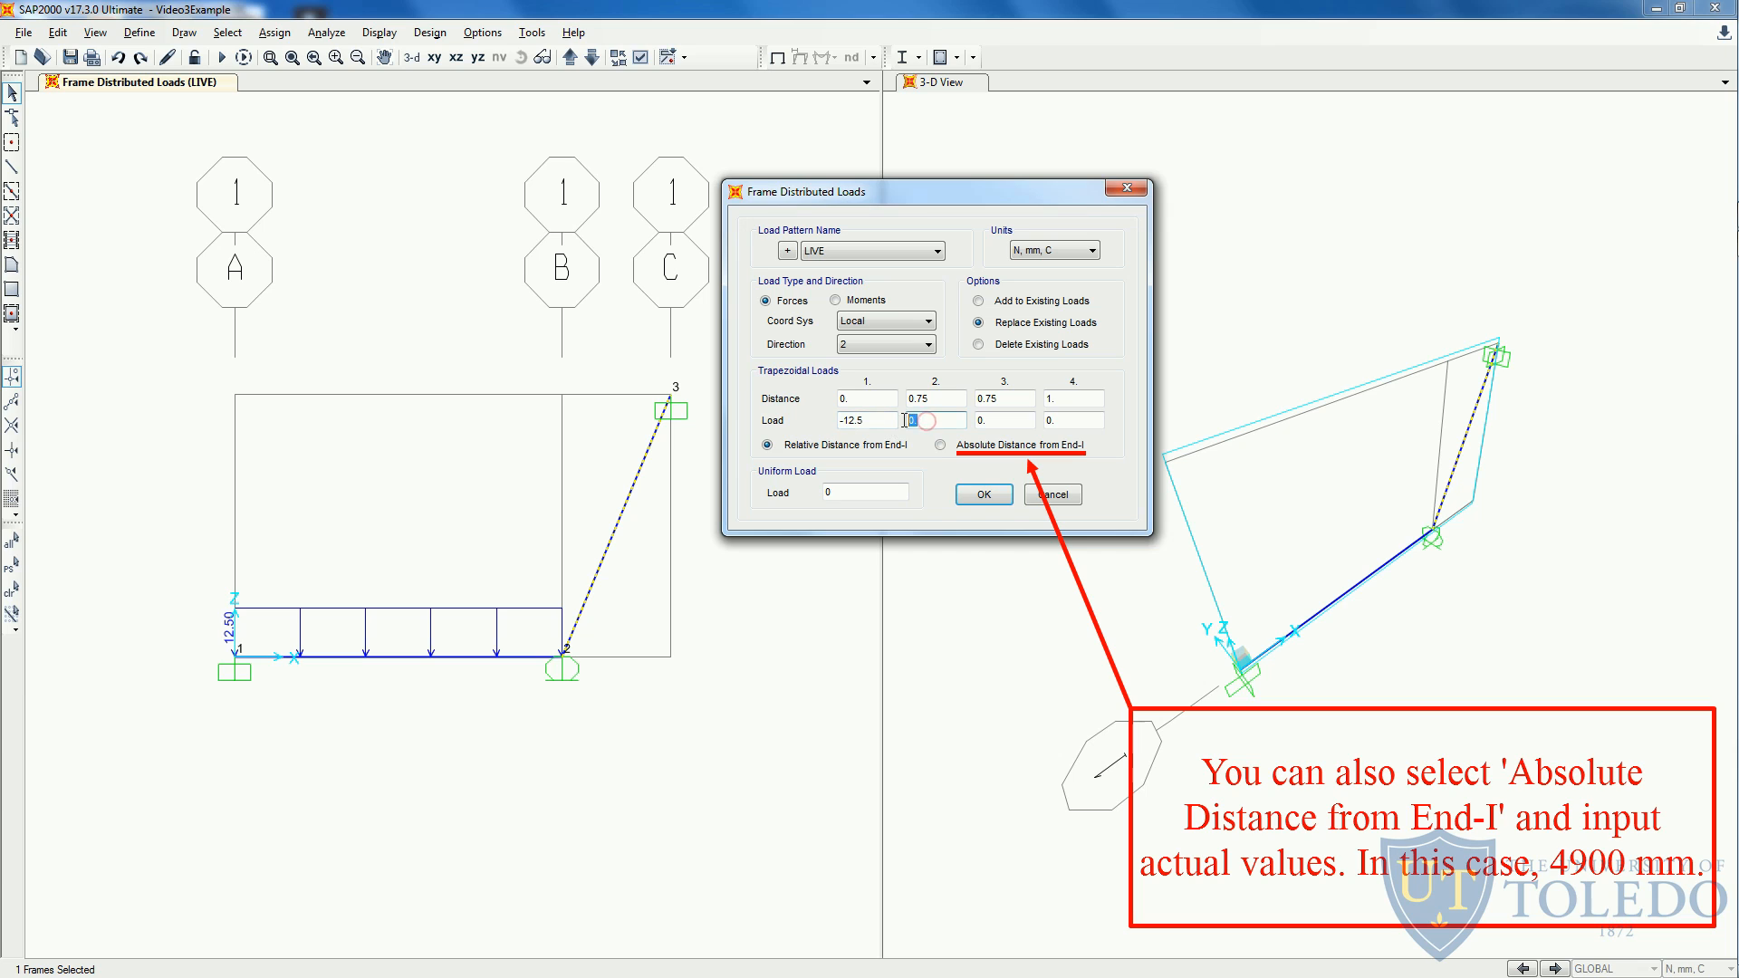
{"action": "double_click", "coordinate": [993, 422]}
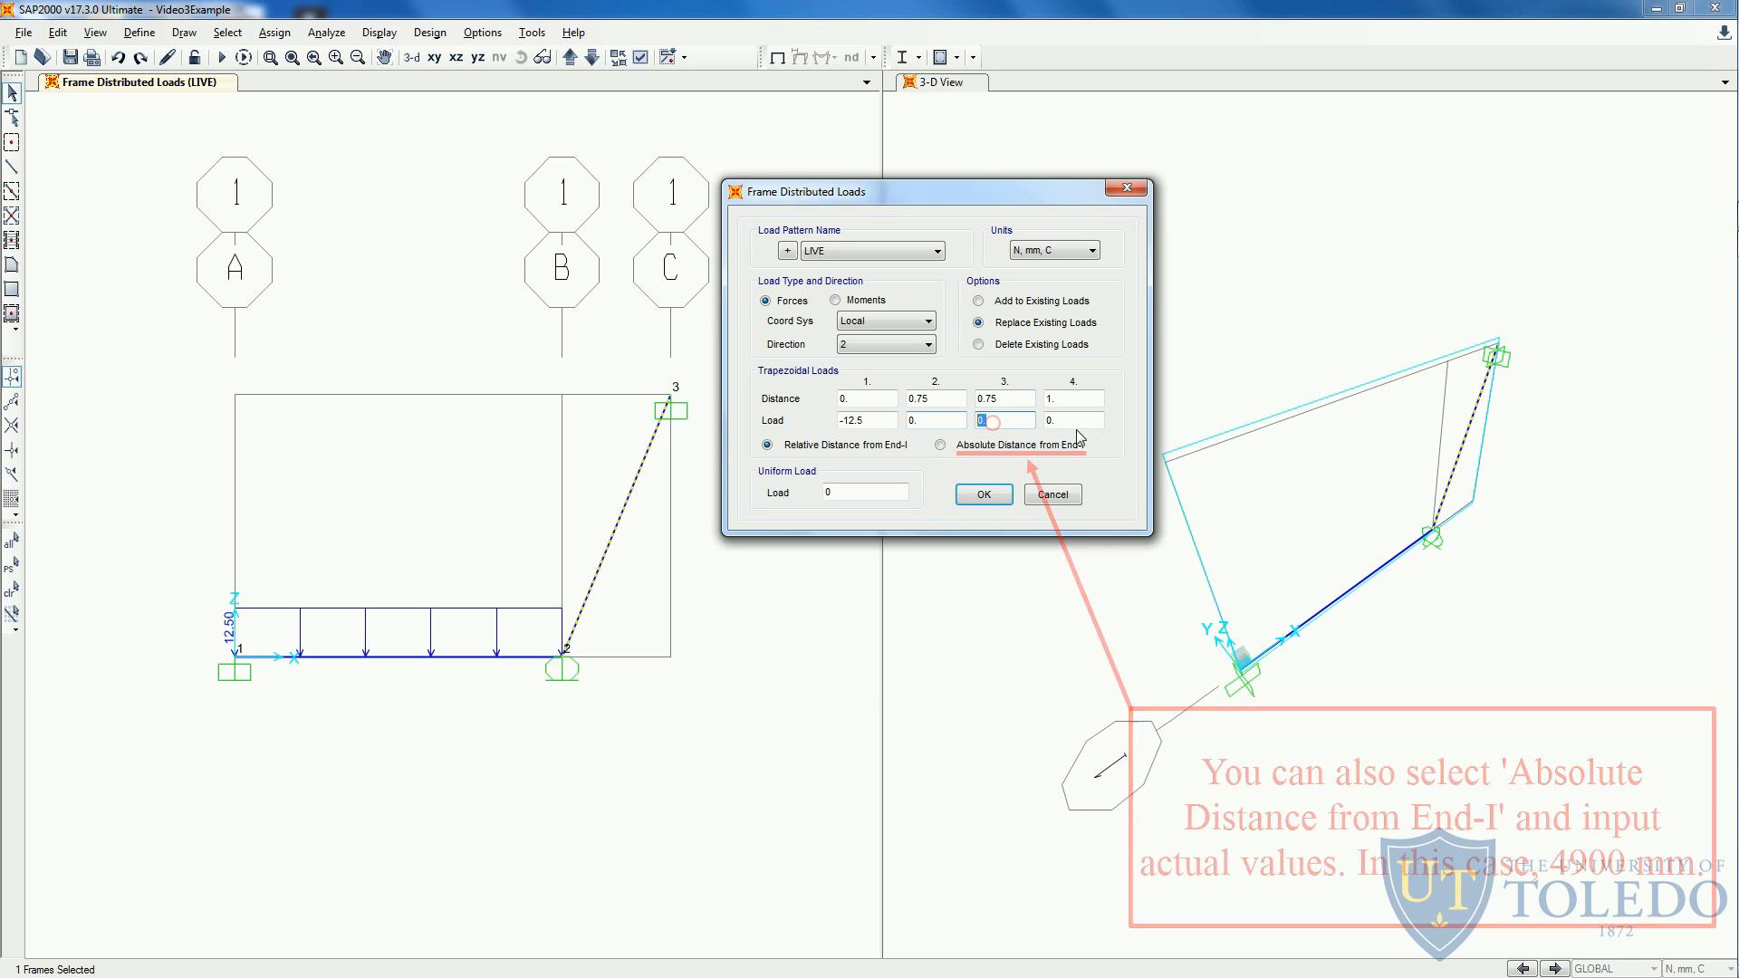
{"action": "double_click", "coordinate": [1053, 399]}
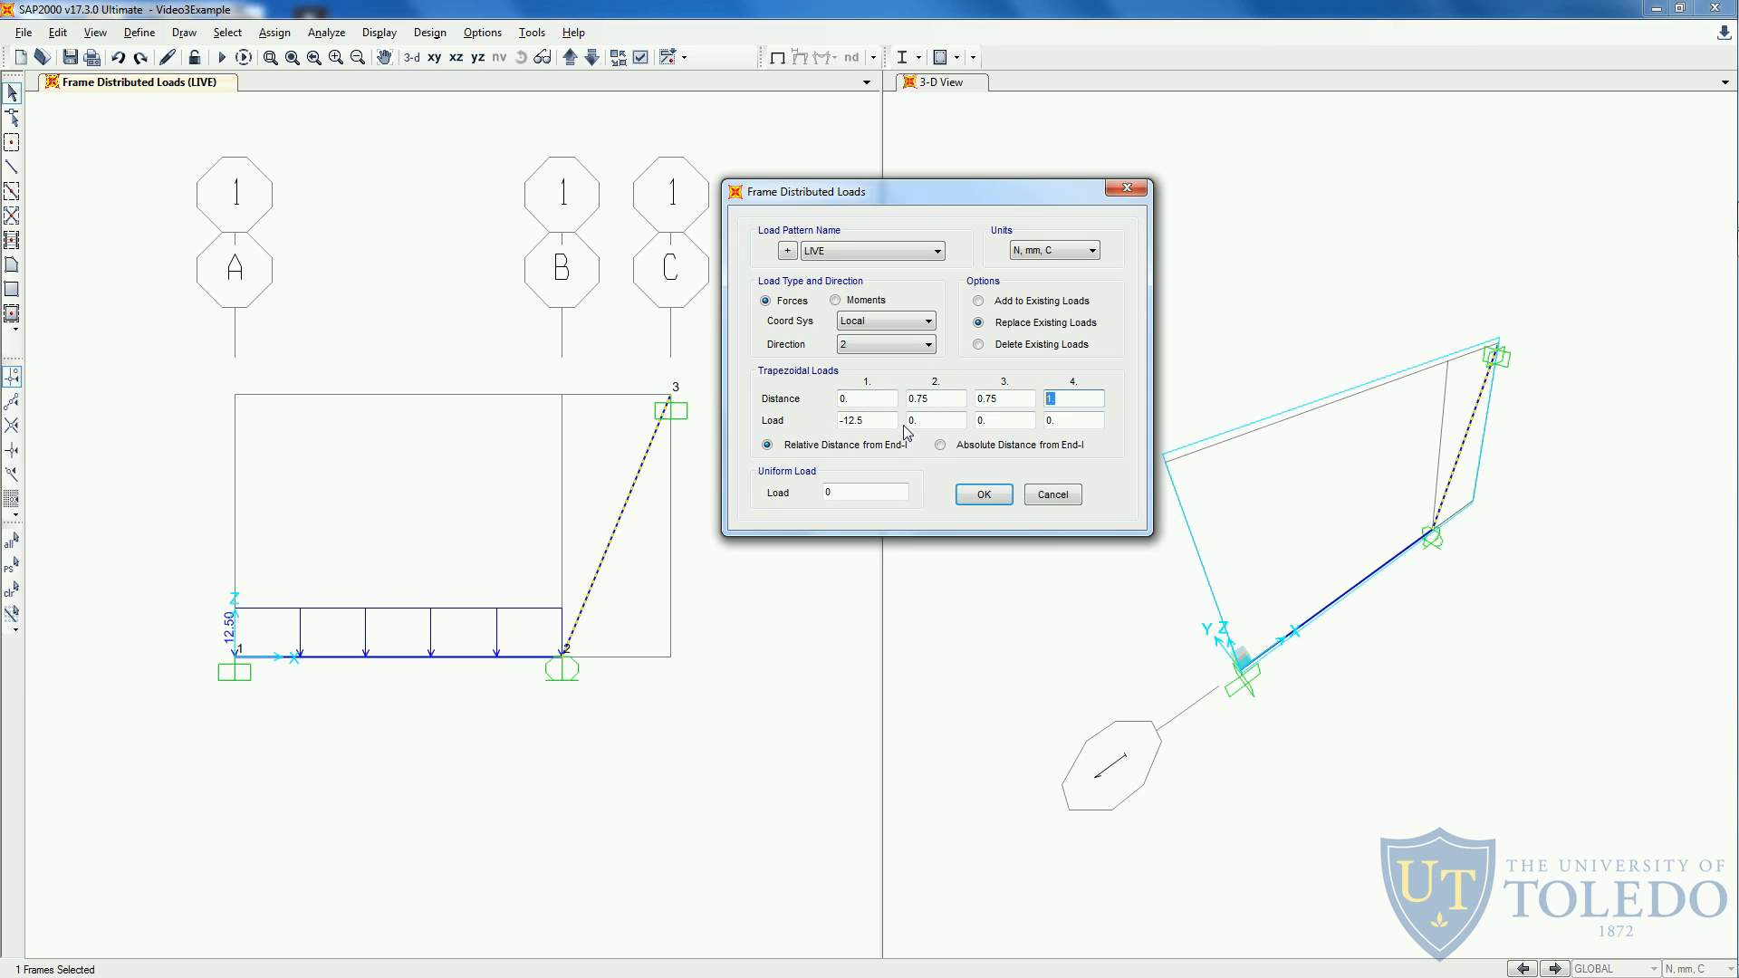
{"action": "left_click", "coordinate": [983, 497]}
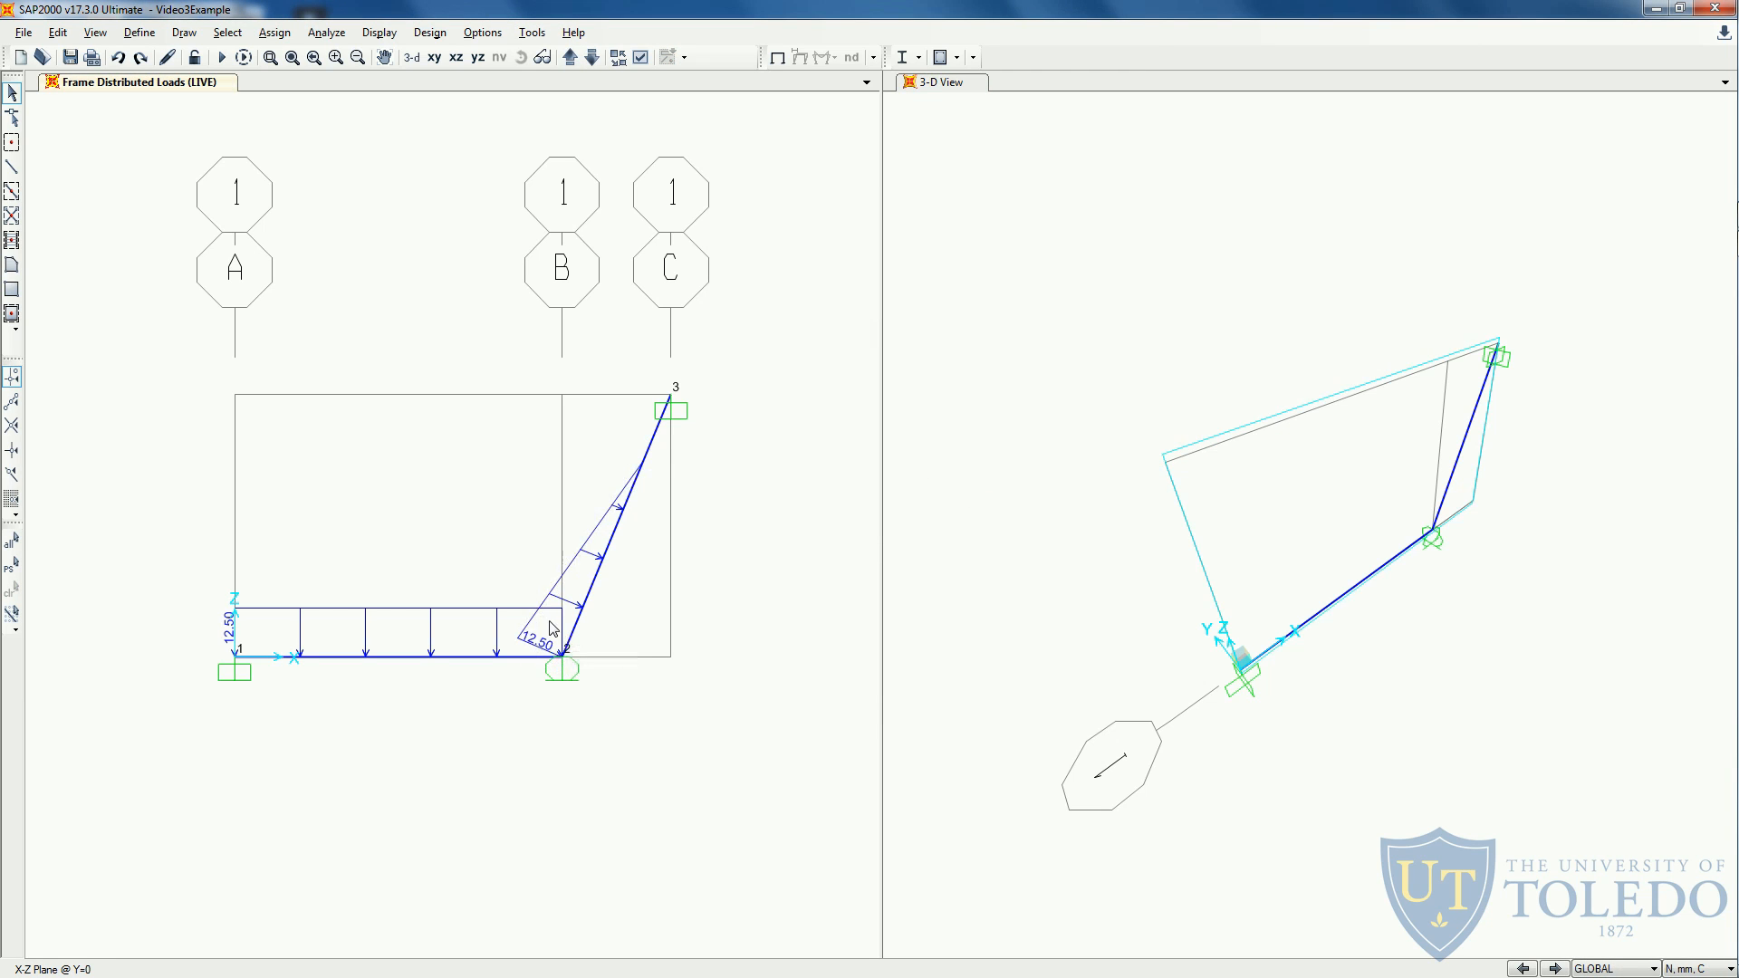
- Save the model and set the analysis degrees of freedom to Plane Frame in the XZ plane
{"action": "left_click", "coordinate": [70, 58]}
{"action": "left_click", "coordinate": [328, 35]}
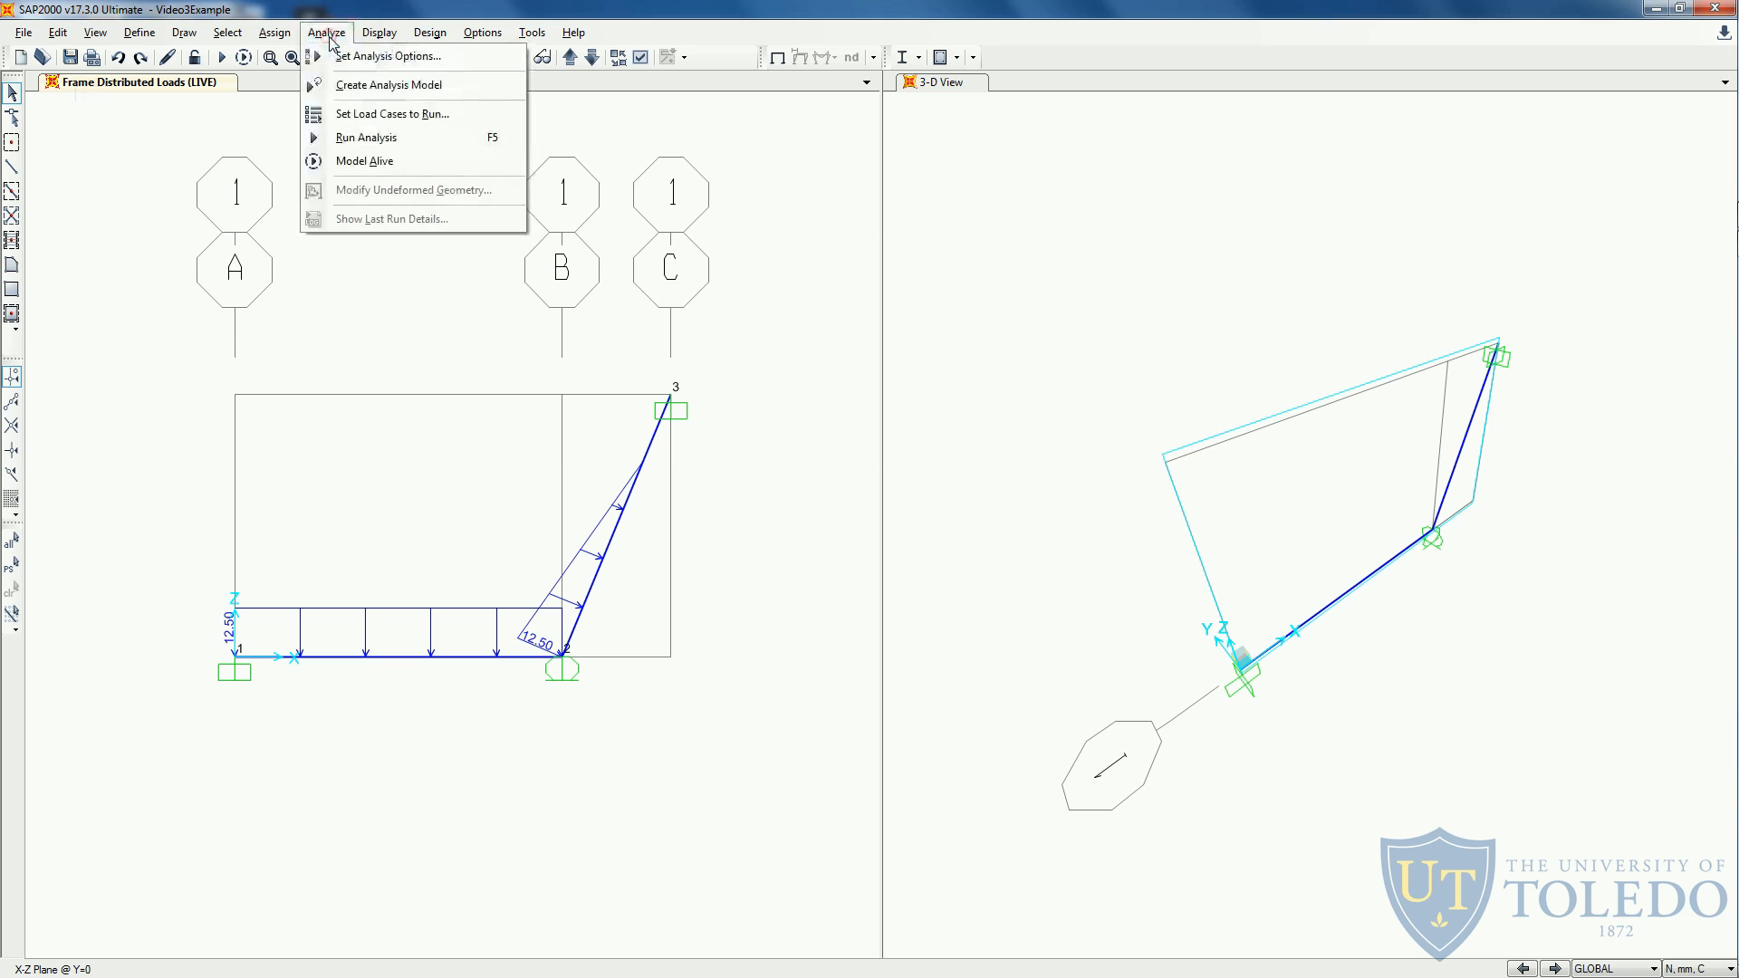
{"action": "left_click", "coordinate": [388, 56]}
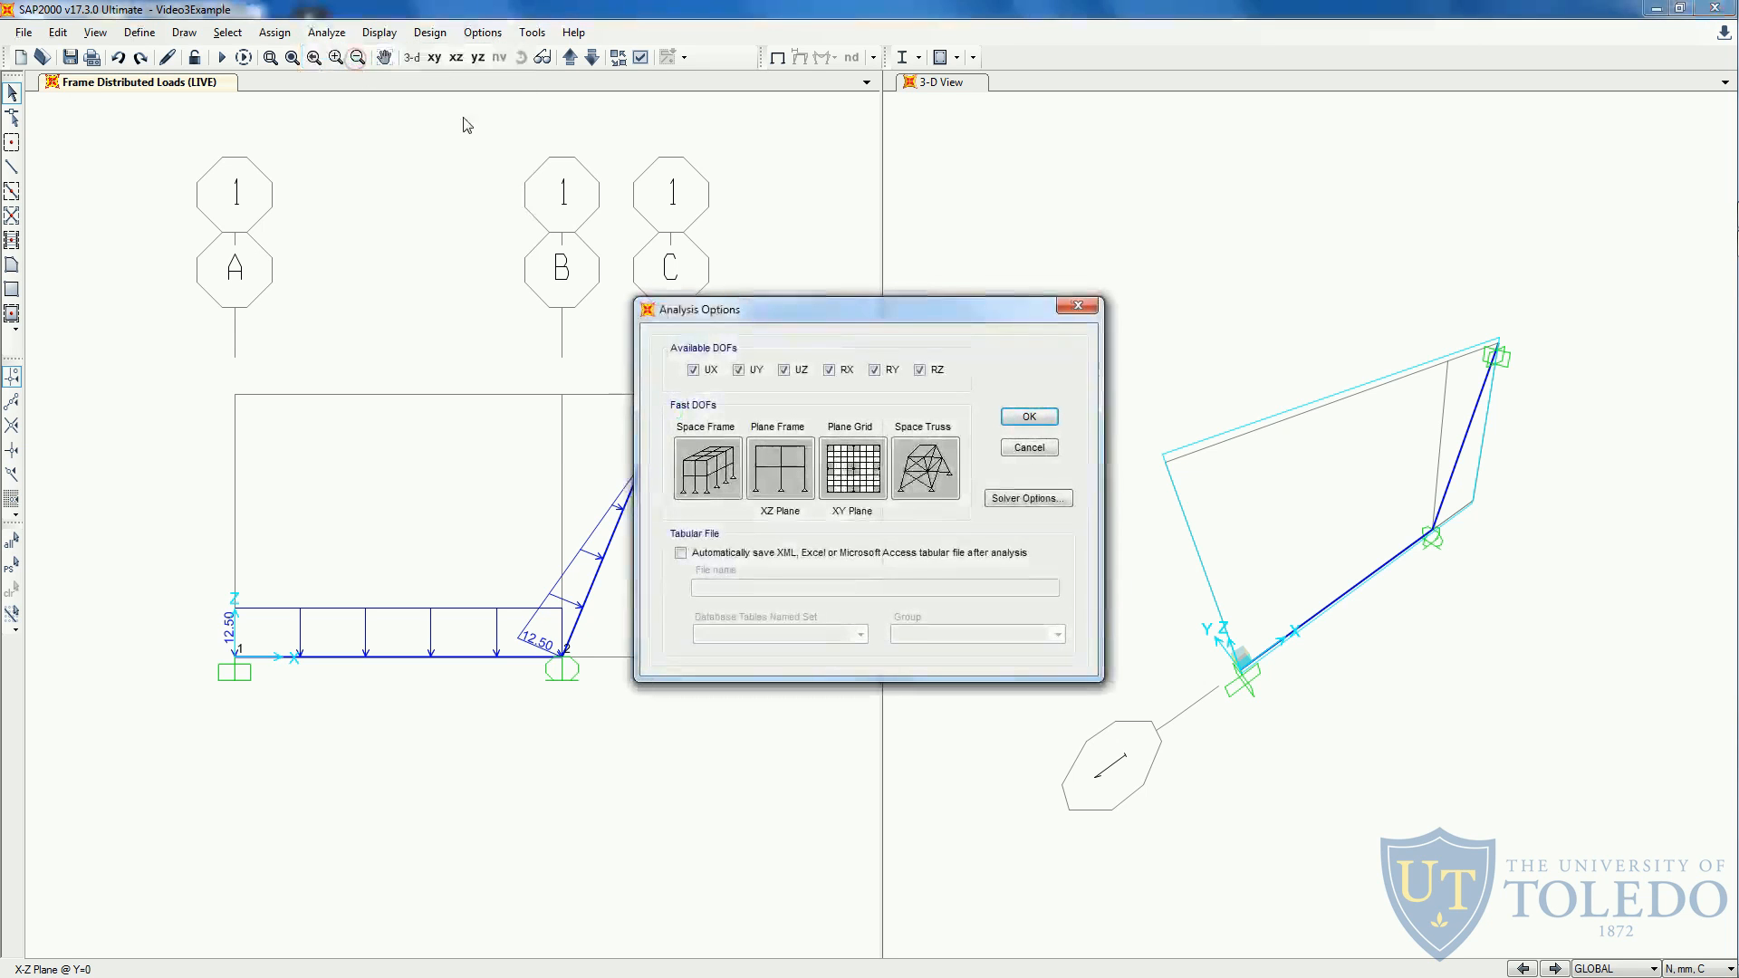
{"action": "left_click", "coordinate": [784, 487]}
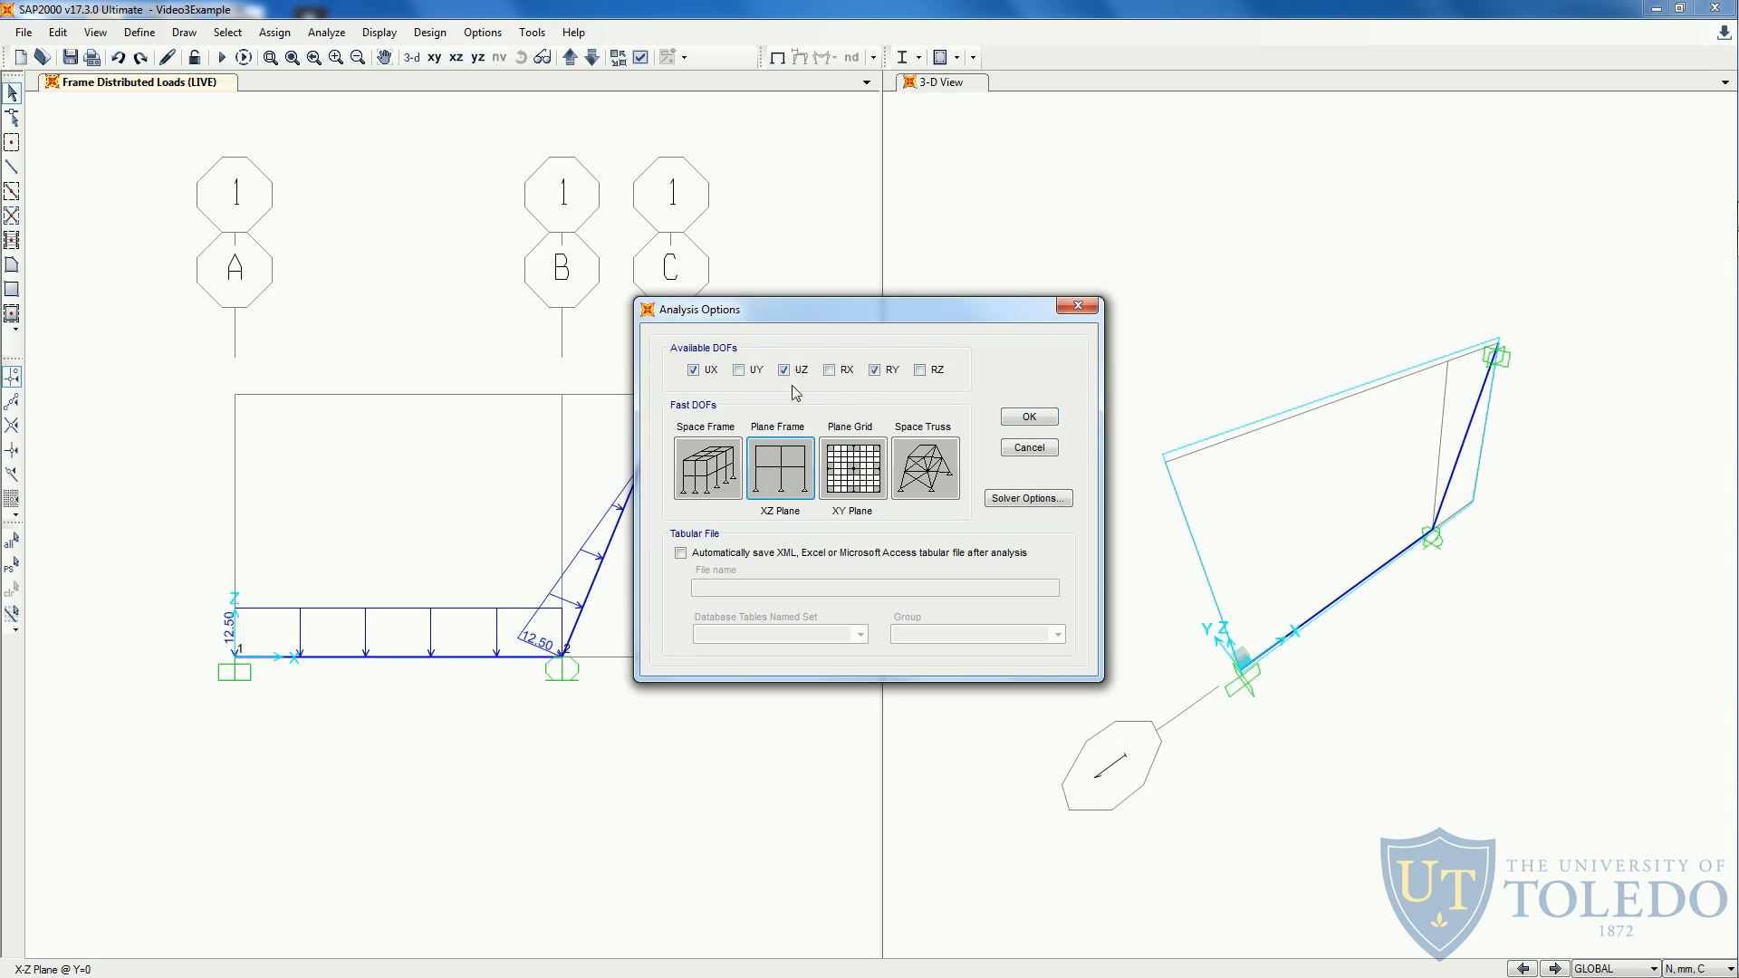
{"action": "left_click", "coordinate": [1023, 418]}
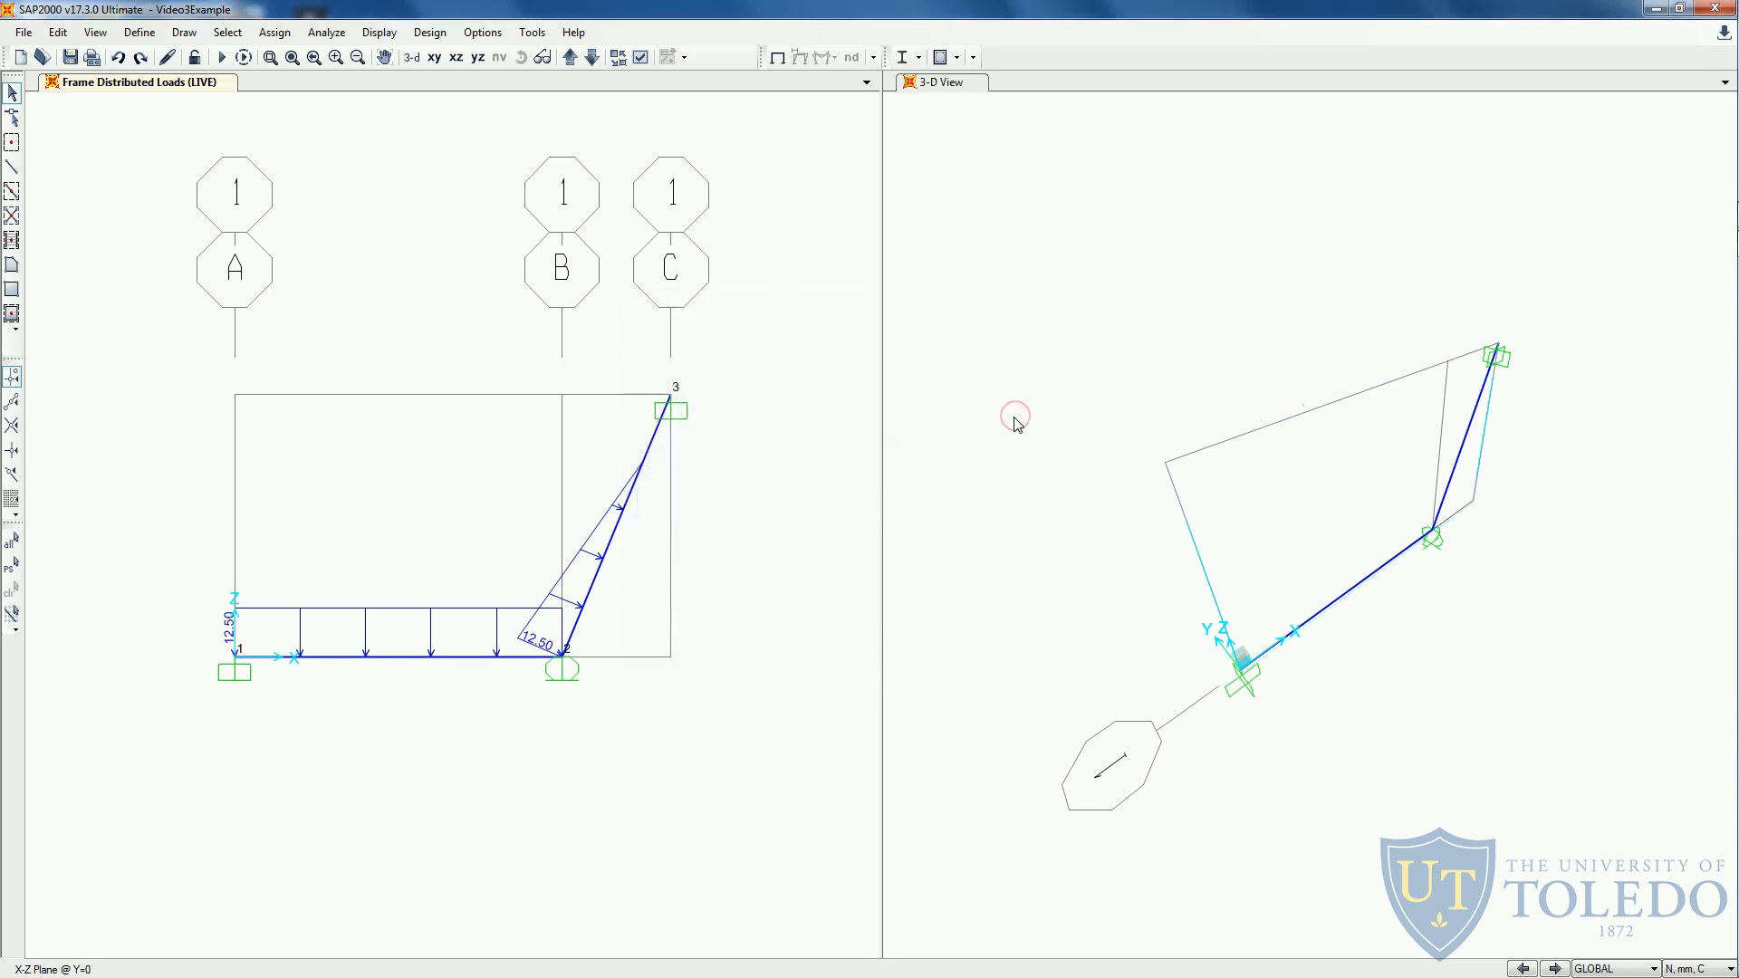
- Set the MODAL and DEAD load cases to Do Not Run and run the analysis for the LIVE case only
{"action": "left_click", "coordinate": [224, 57]}
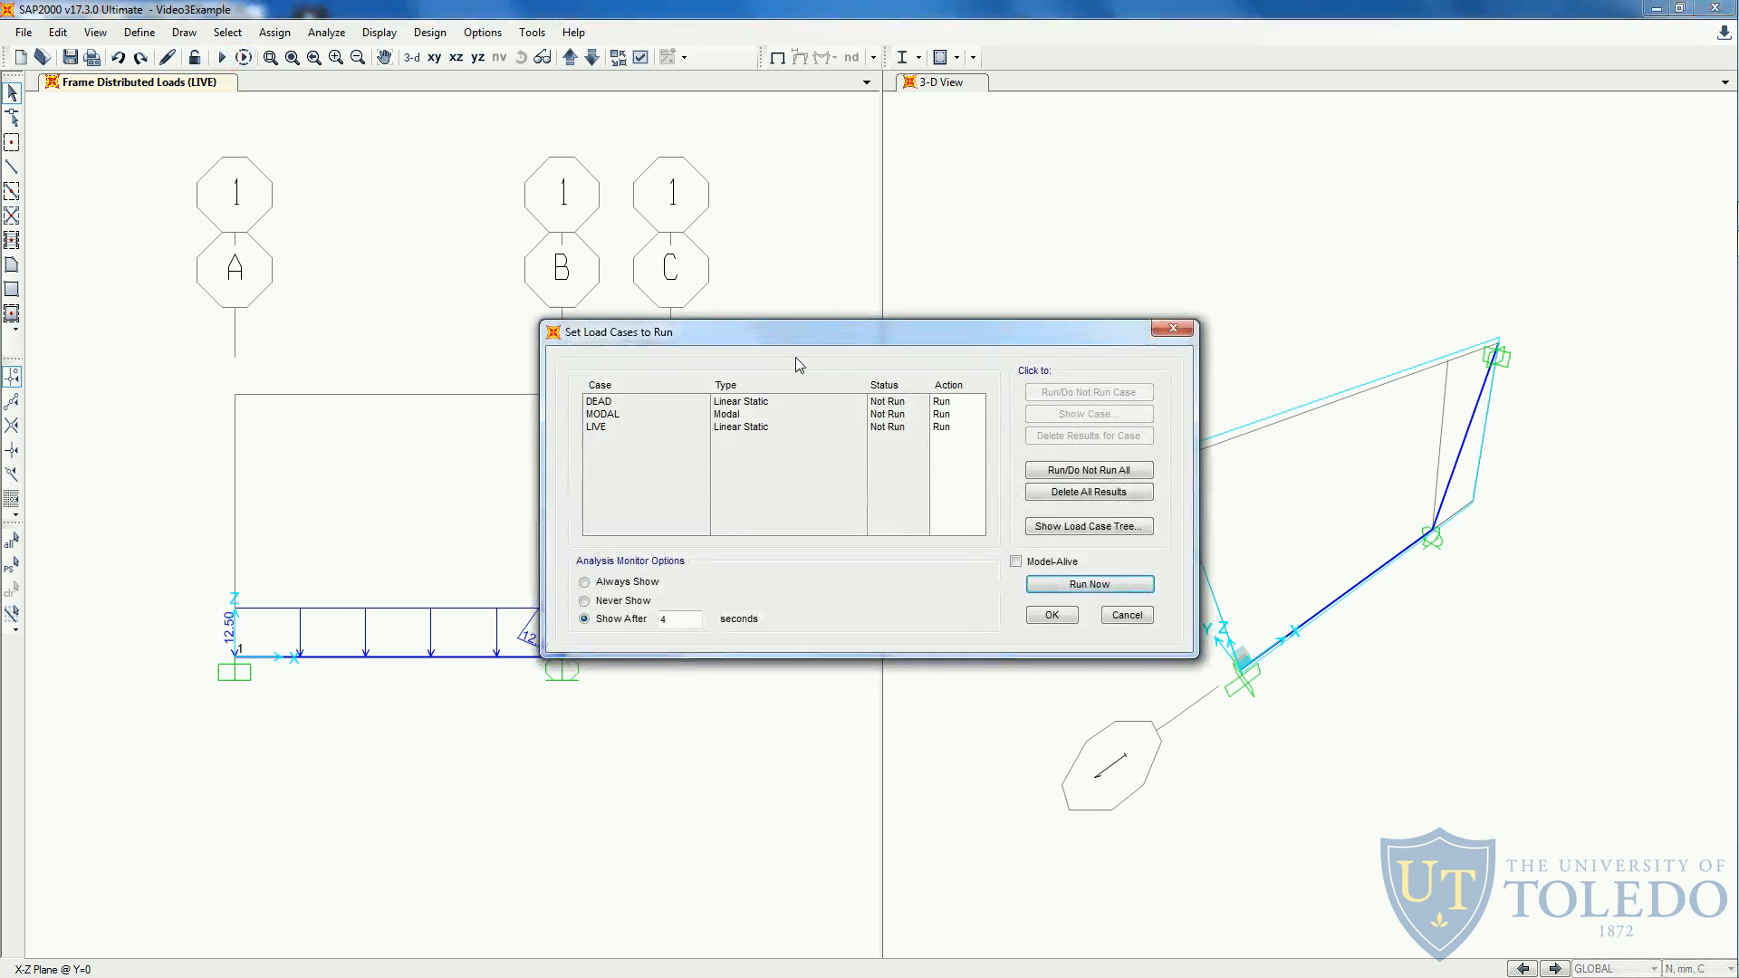
{"action": "left_click_drag", "start_coordinate": [805, 332], "coordinate": [826, 238]}
{"action": "left_click", "coordinate": [714, 308]}
{"action": "left_click", "coordinate": [714, 318]}
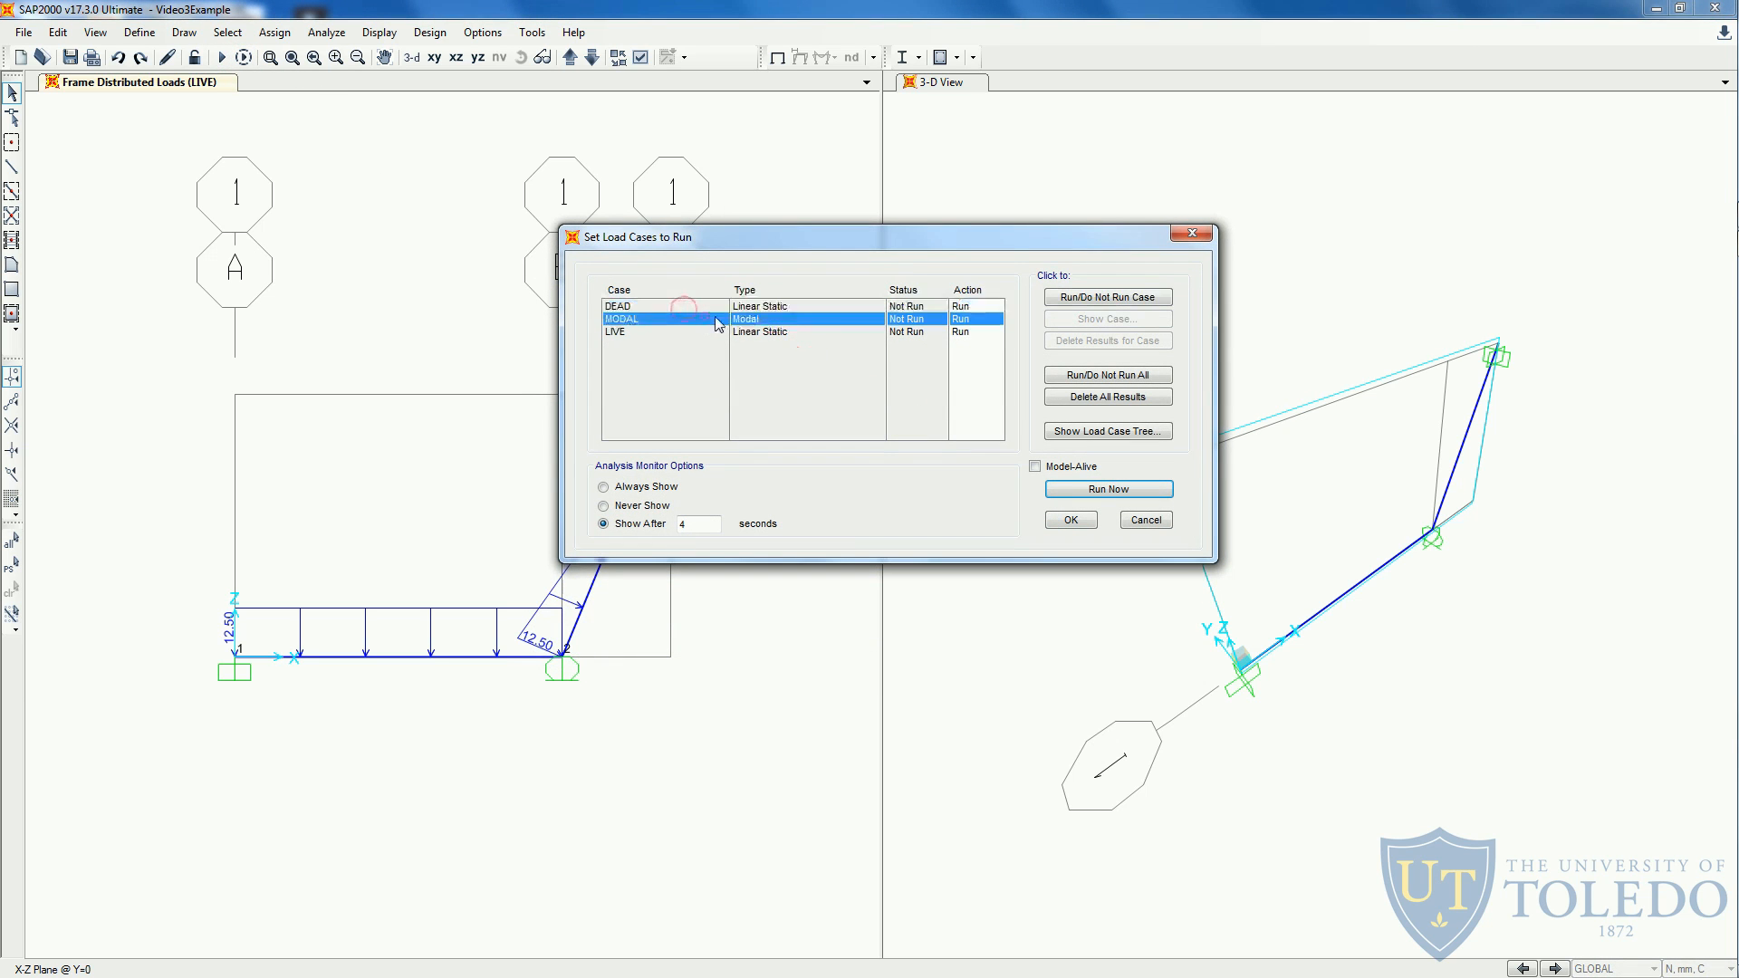
{"action": "left_click", "coordinate": [1076, 300]}
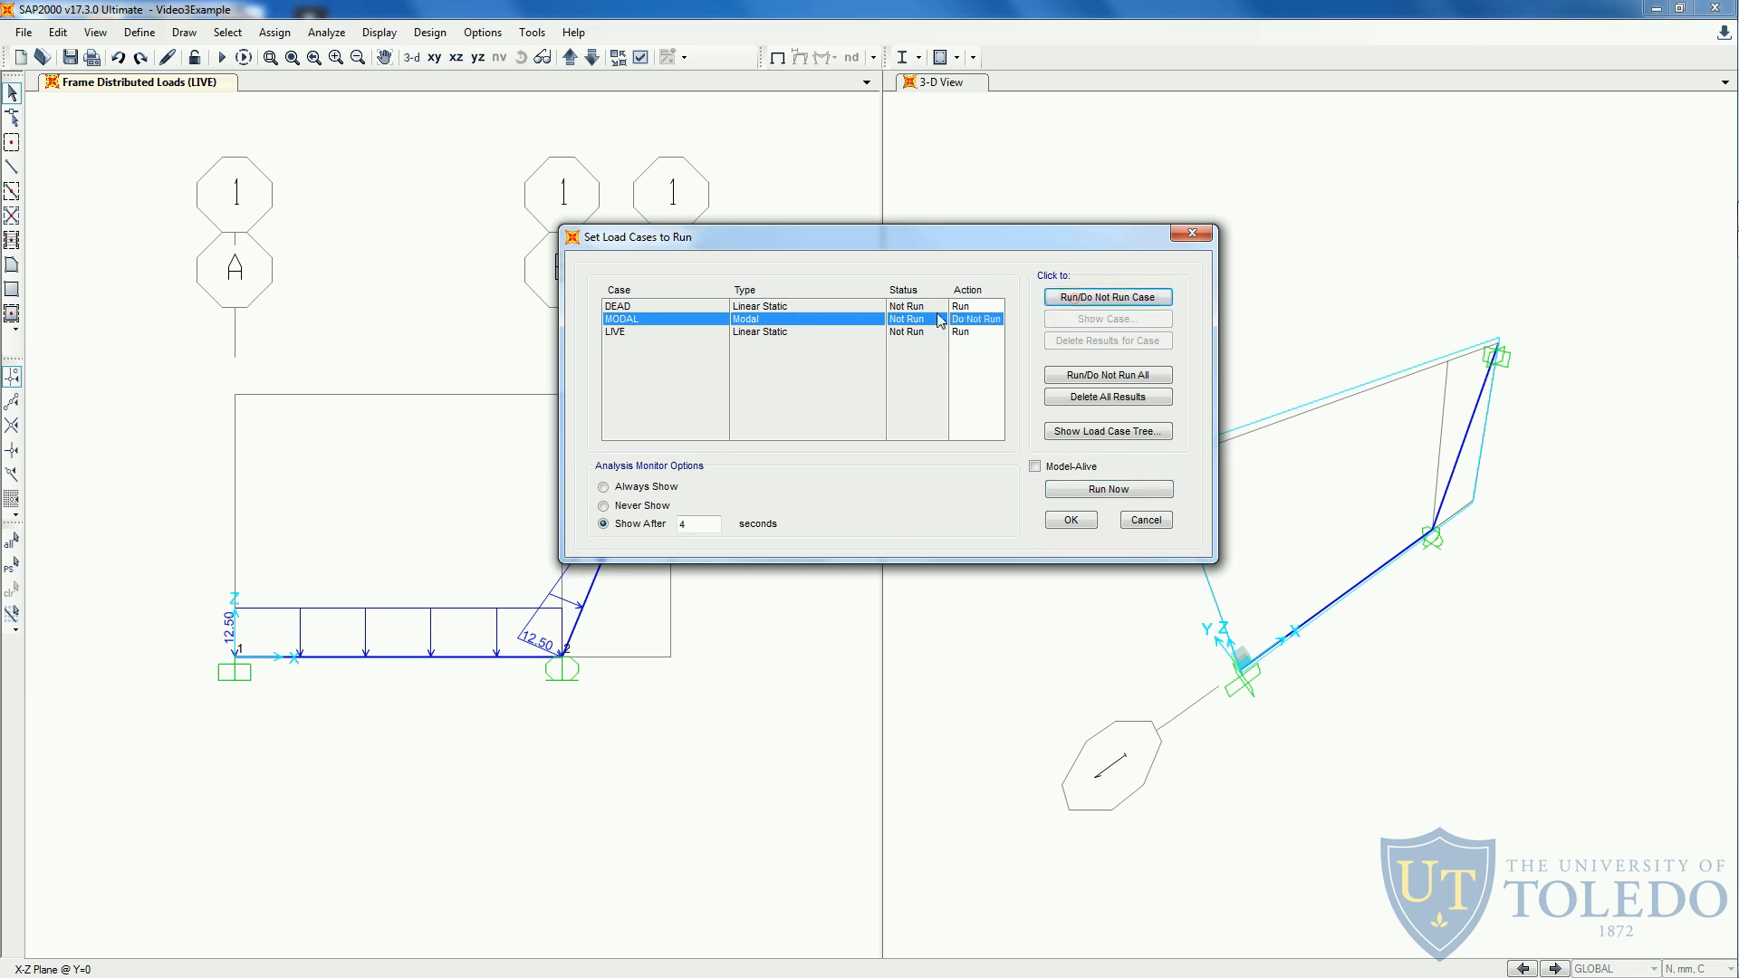
{"action": "left_click", "coordinate": [832, 304]}
{"action": "left_click", "coordinate": [1068, 299]}
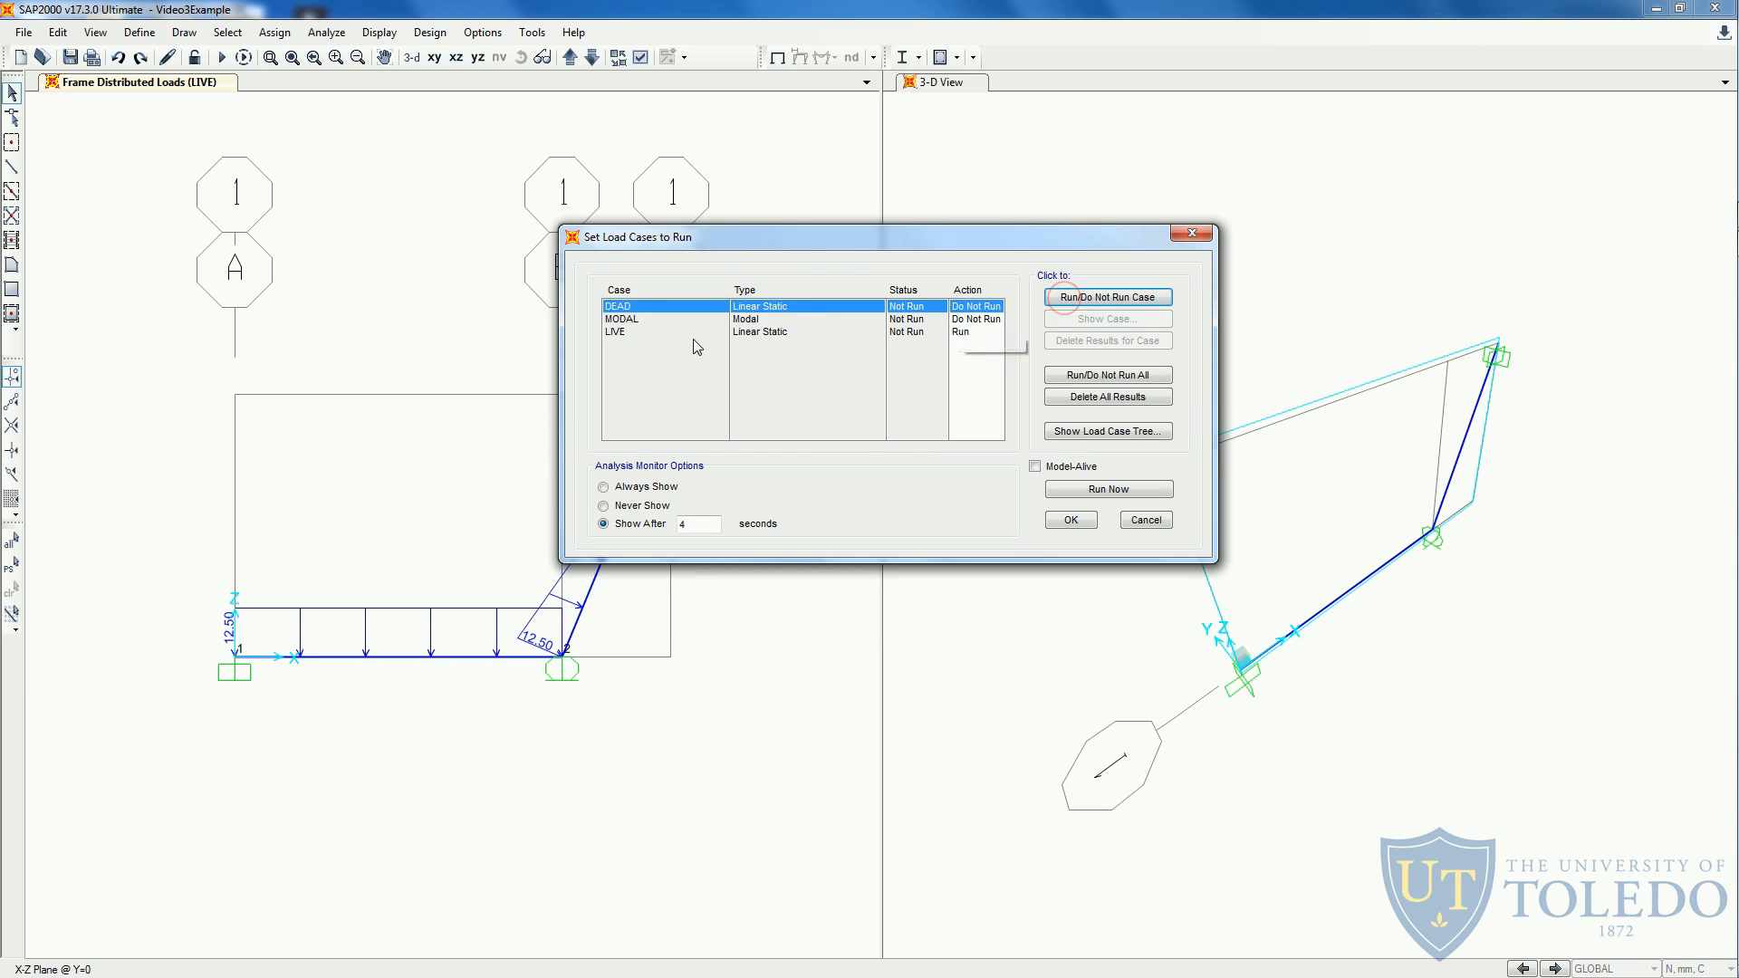
{"action": "left_click", "coordinate": [875, 330]}
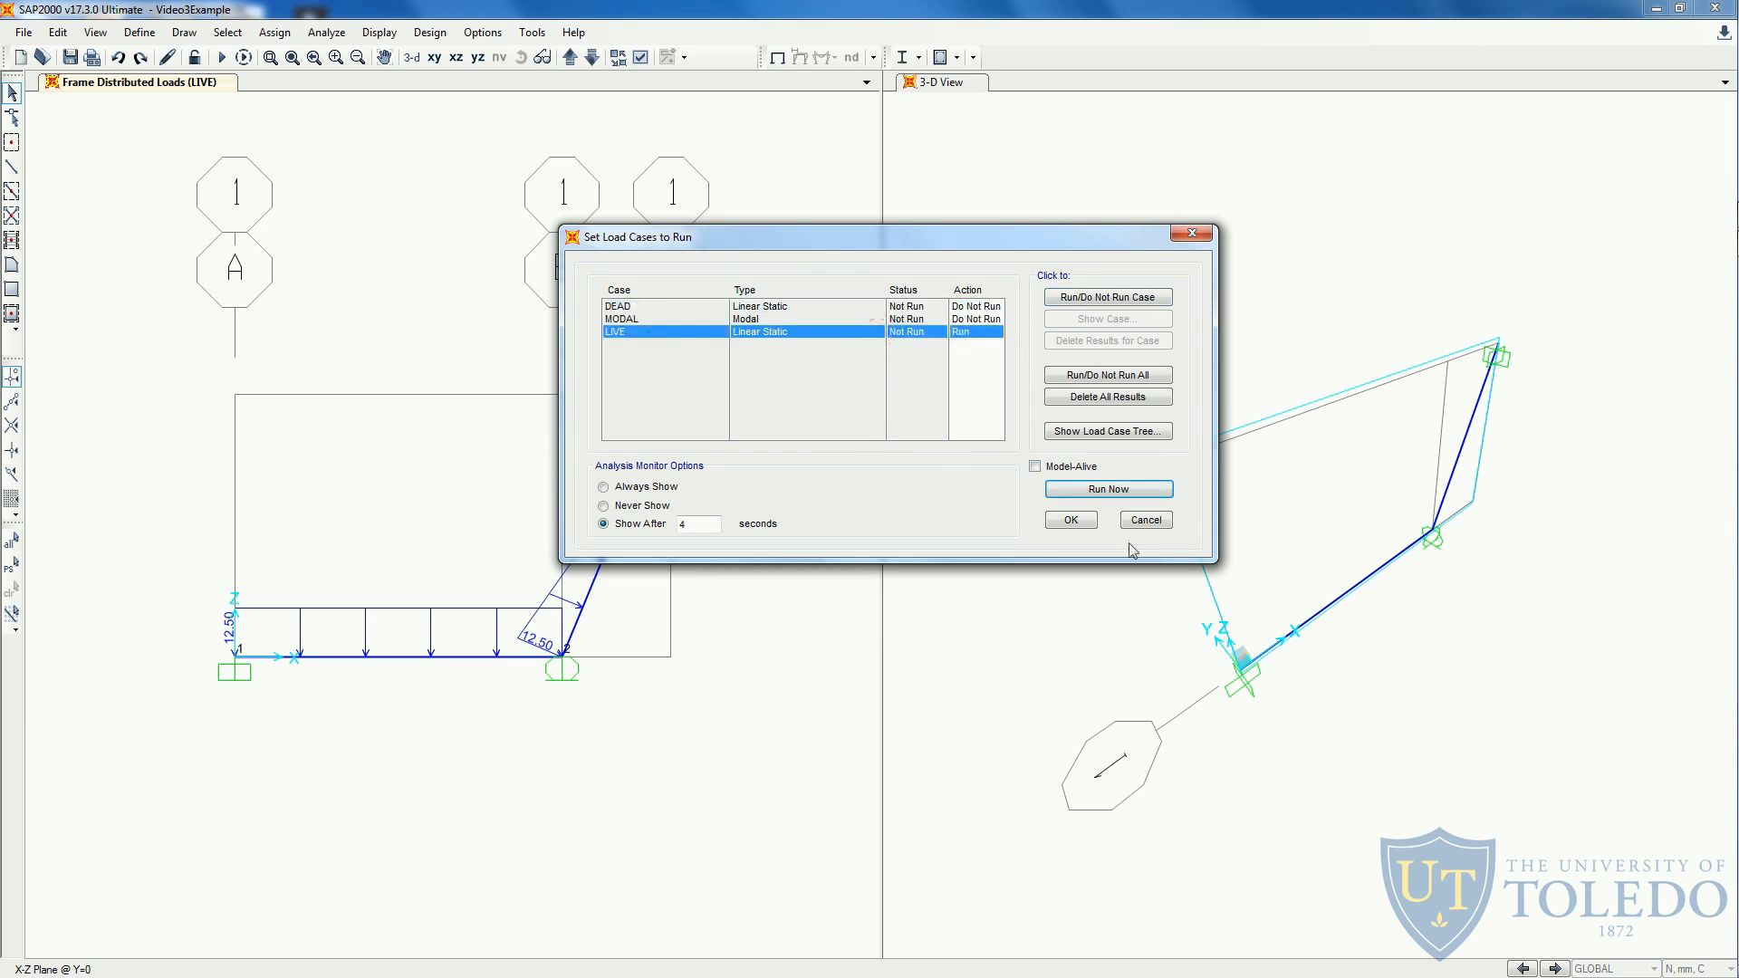
{"action": "left_click", "coordinate": [1117, 491]}
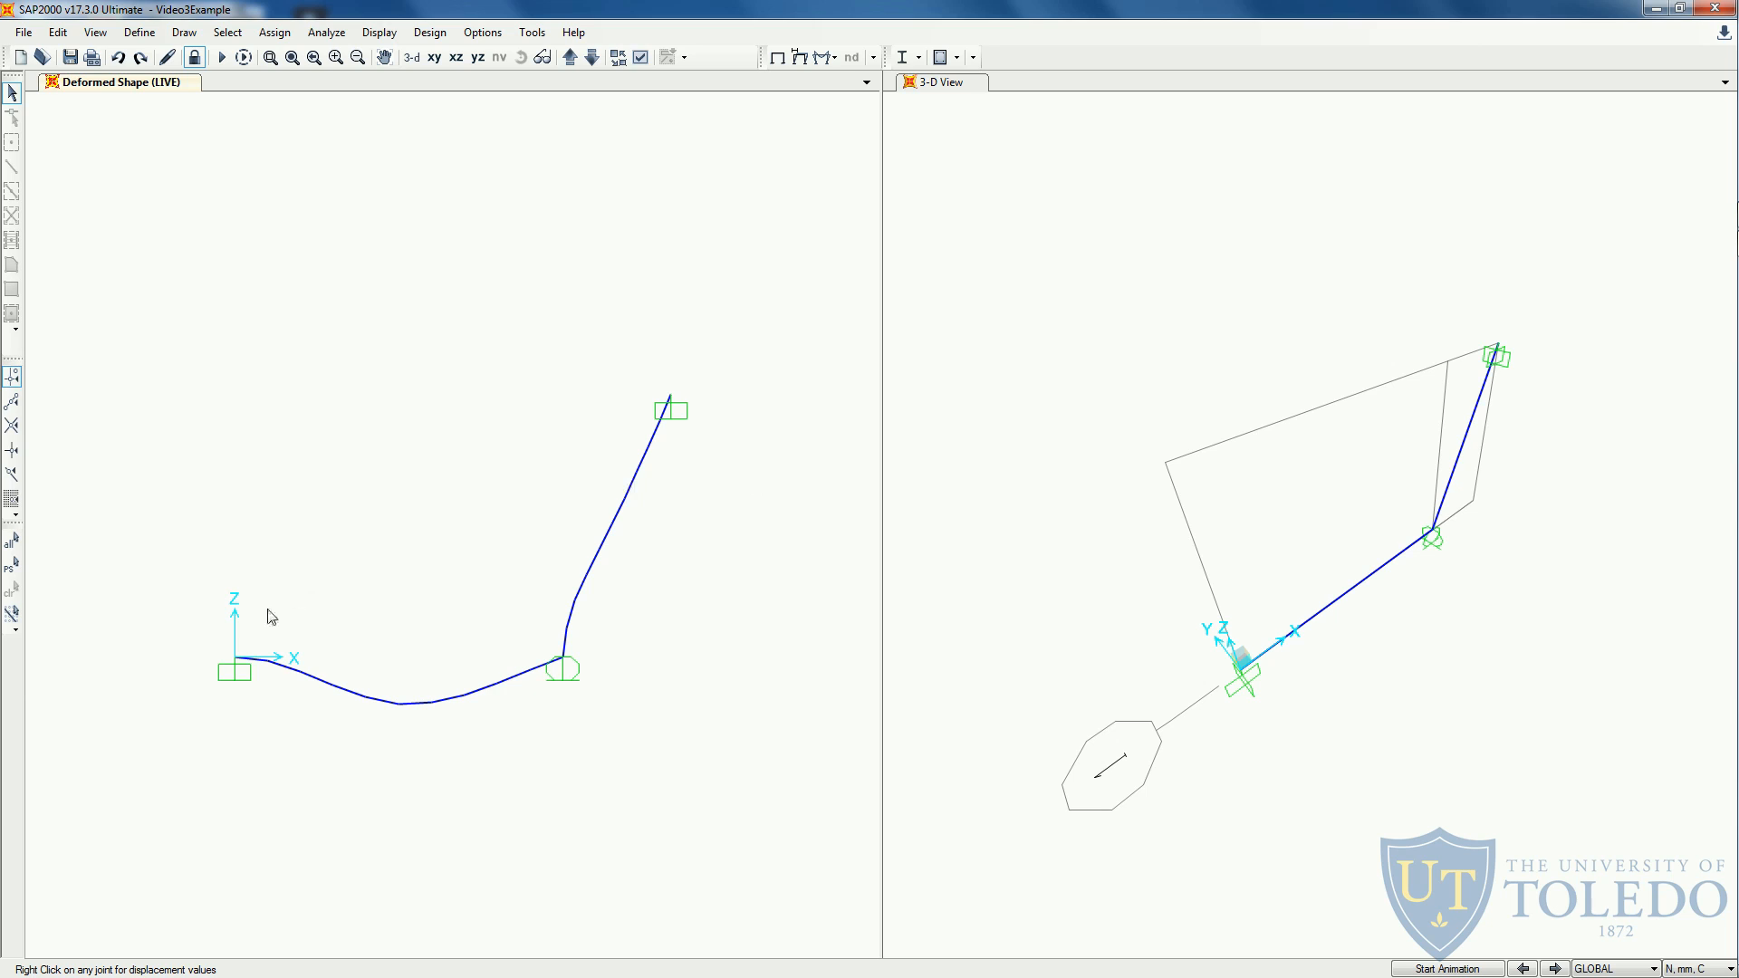
- Examine the deformed shape at the left and middle supports and switch to the handout in Adobe Acrobat Reader to read the required results
{"action": "mouse_move", "coordinate": [236, 662]}
{"action": "mouse_move", "coordinate": [563, 663]}
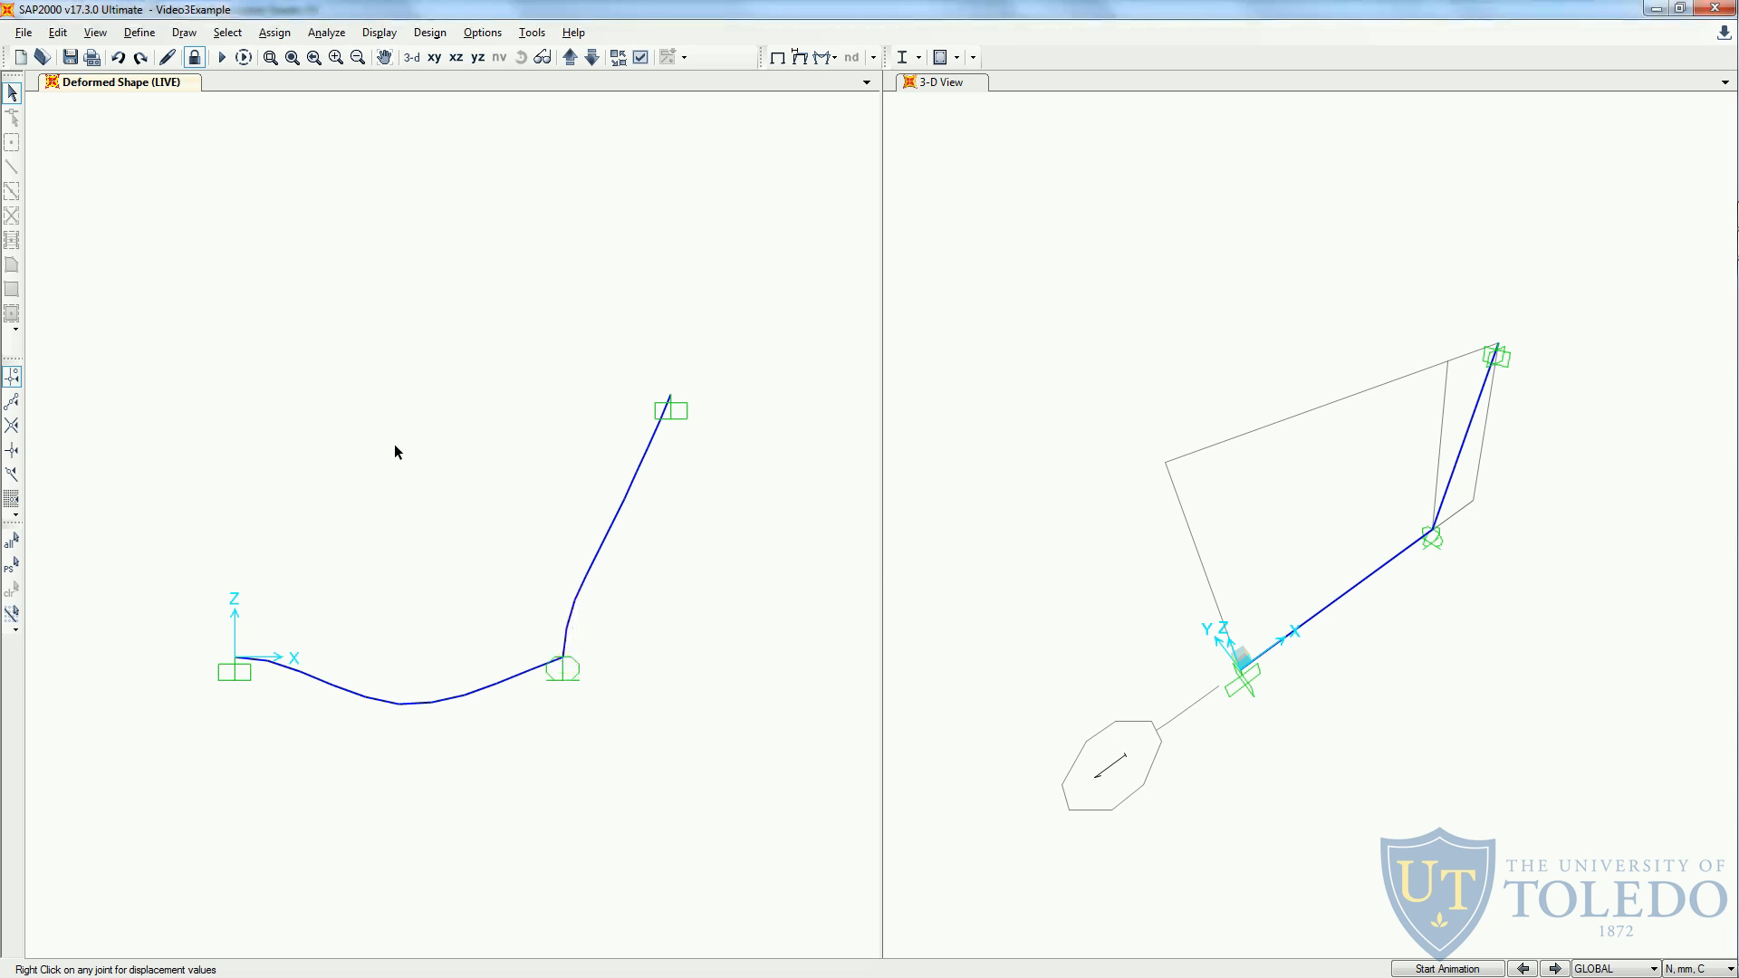
{"action": "key", "text": "alt+Tab"}
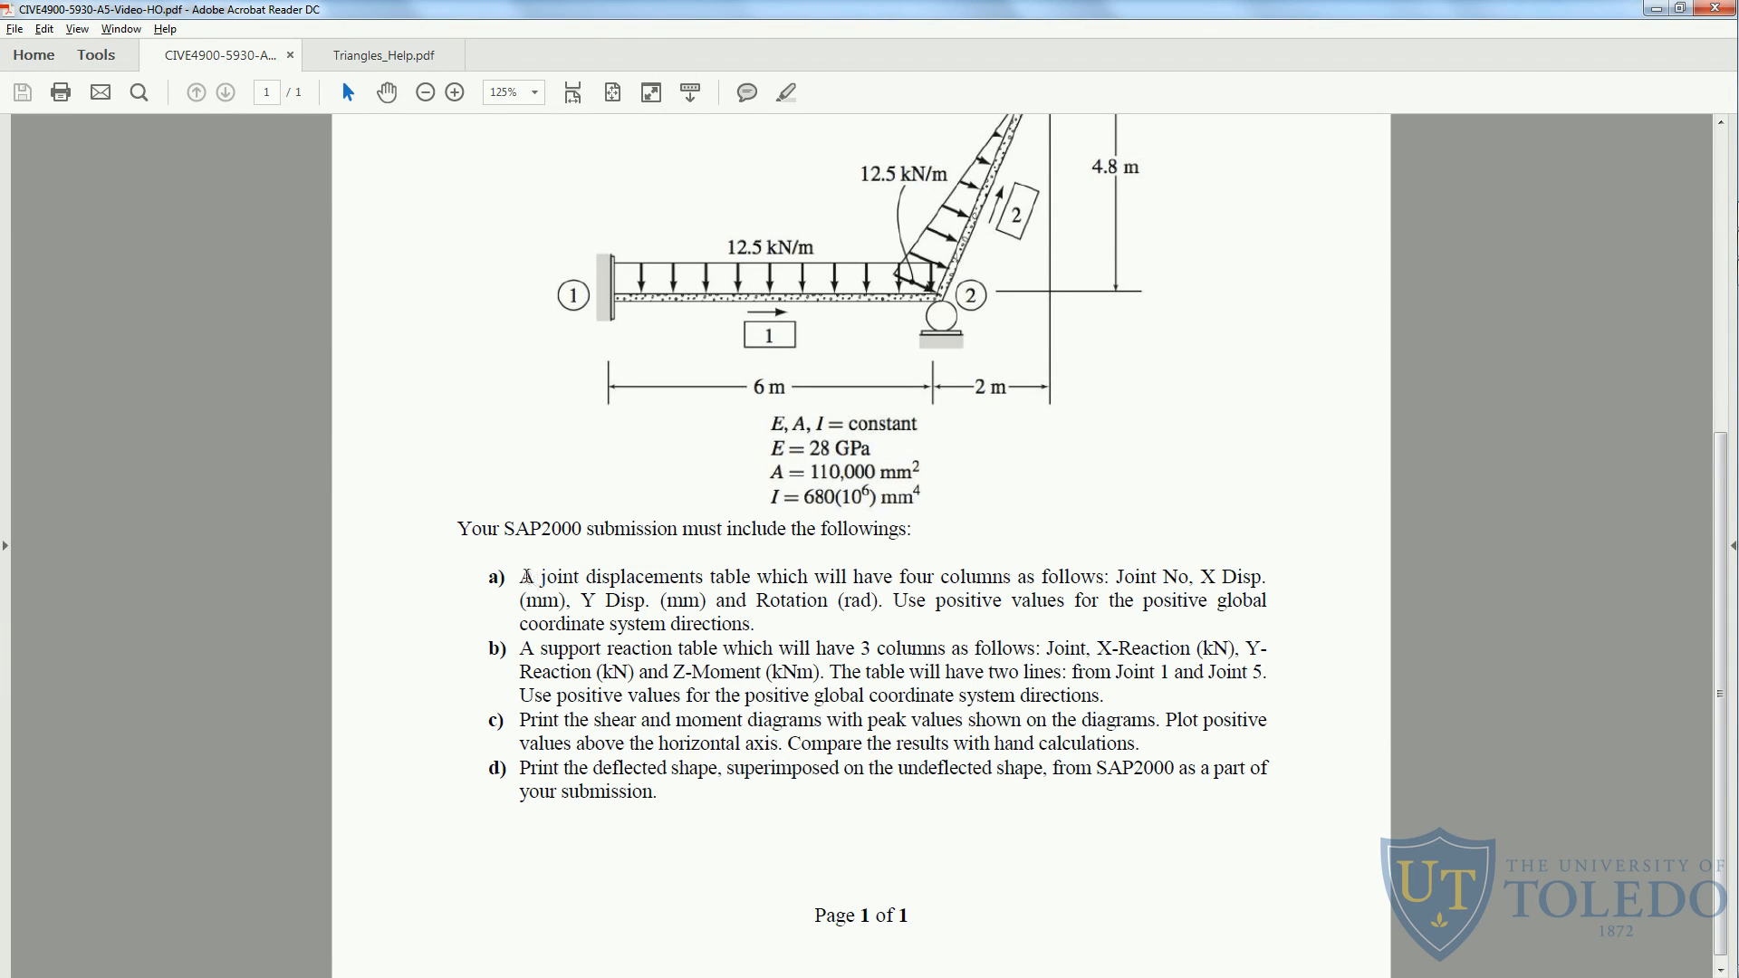
- Highlight "A joint displacements table" in item a of the handout and switch back to SAP2000
{"action": "left_click_drag", "start_coordinate": [522, 577], "coordinate": [751, 579]}
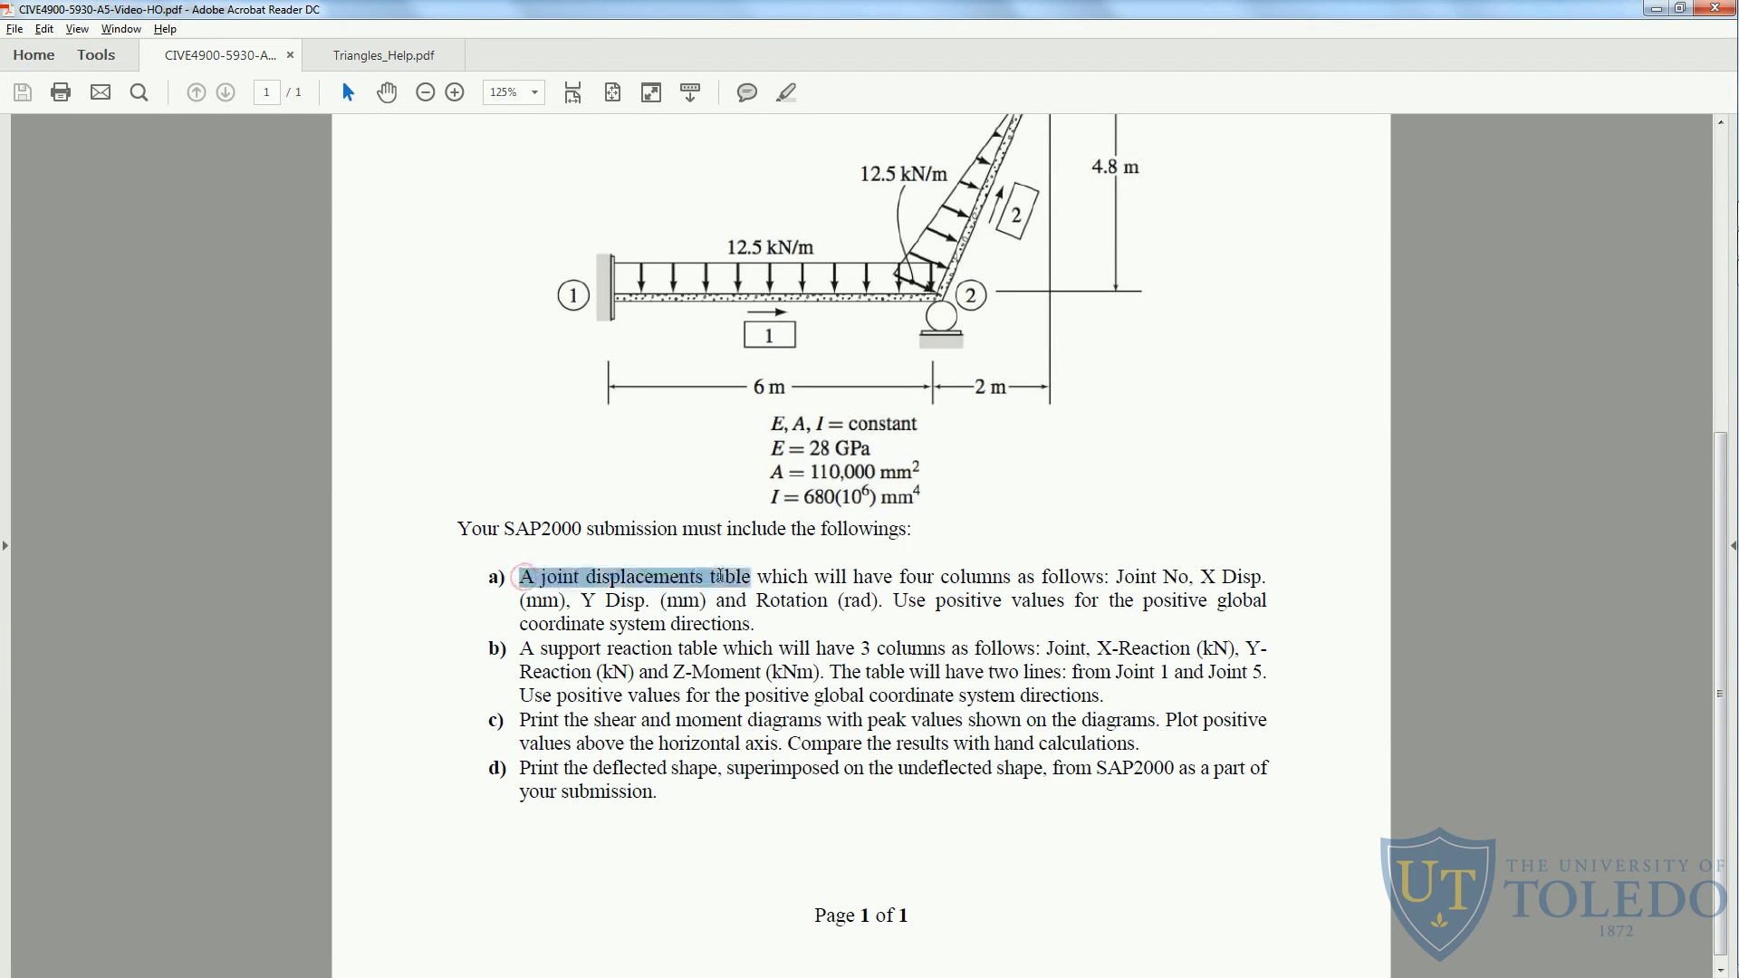
{"action": "left_click", "coordinate": [789, 94]}
{"action": "key", "text": "alt+Tab"}
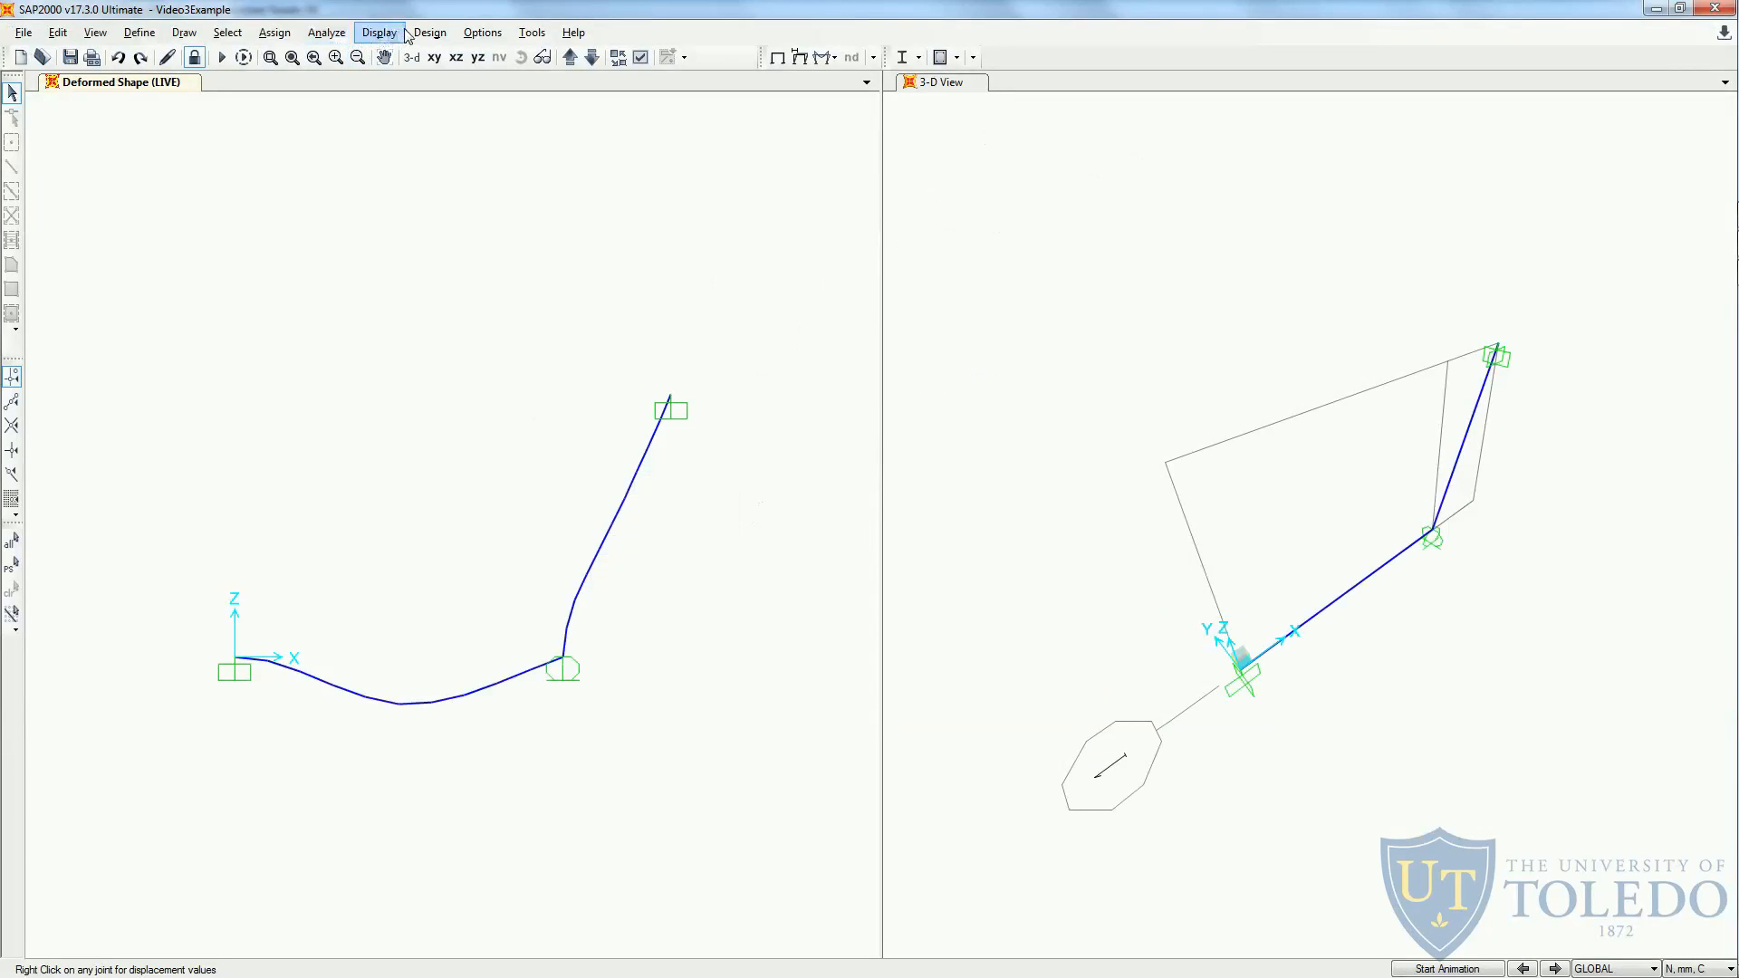
- Display the Joint Displacements table from the joint output of the analysis results
{"action": "left_click", "coordinate": [403, 34]}
{"action": "left_click", "coordinate": [412, 390]}
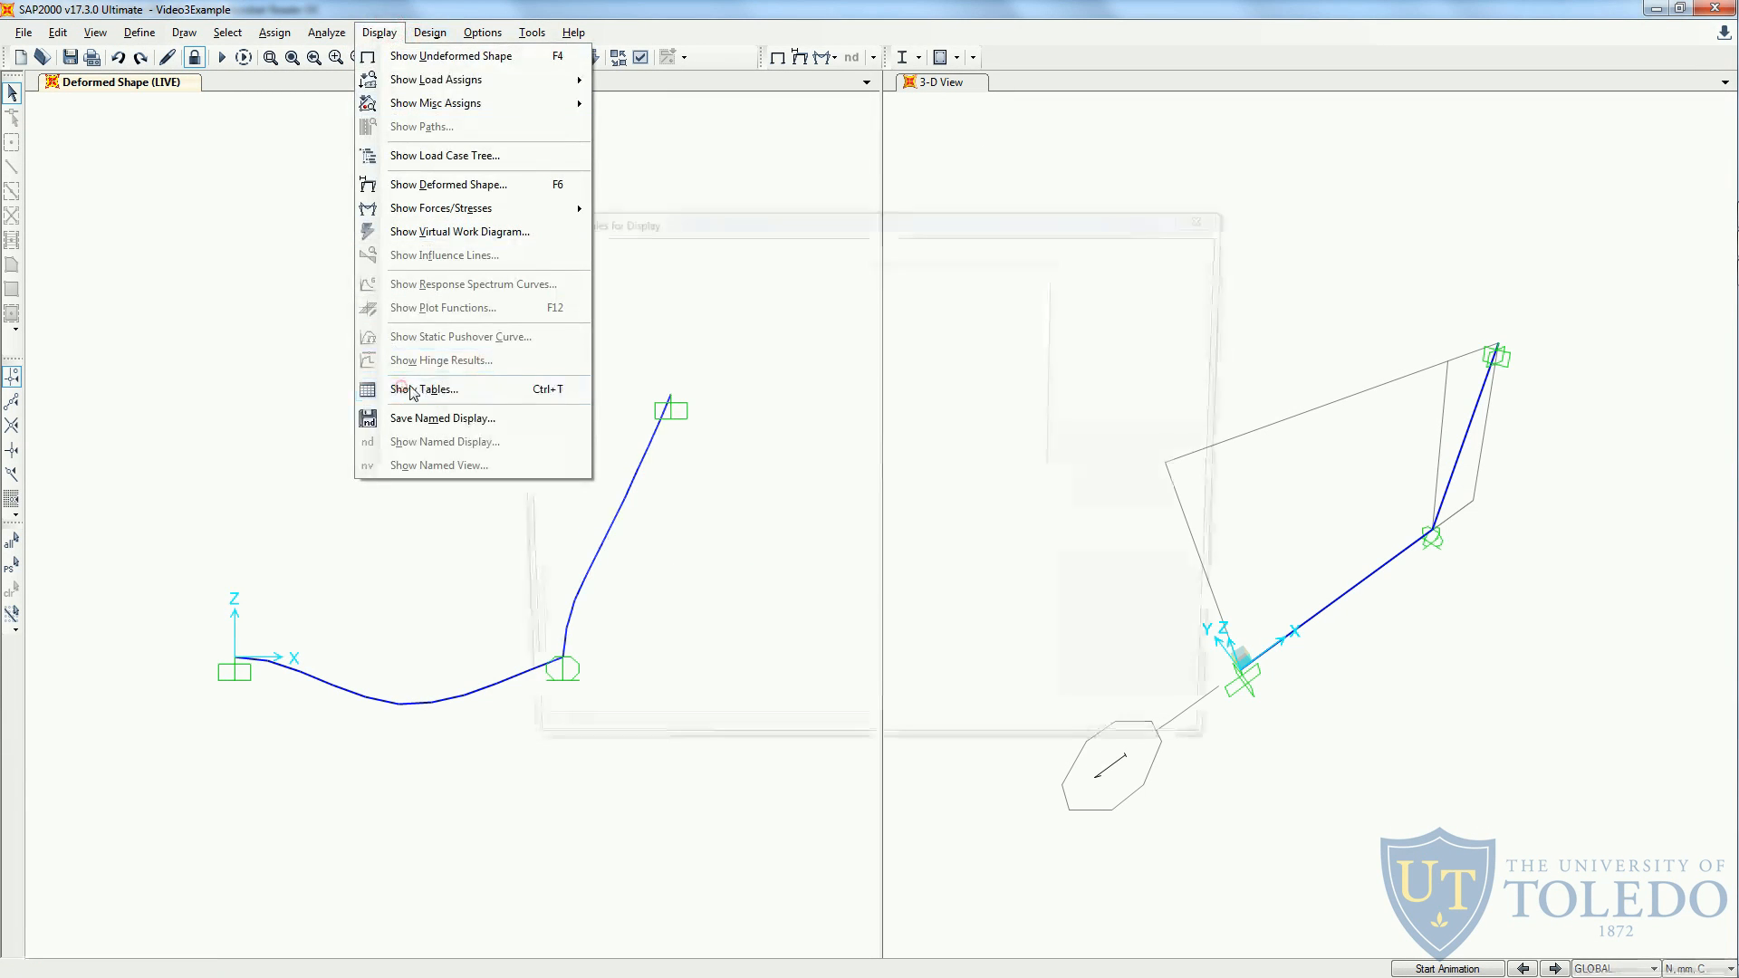
{"action": "left_click", "coordinate": [523, 270]}
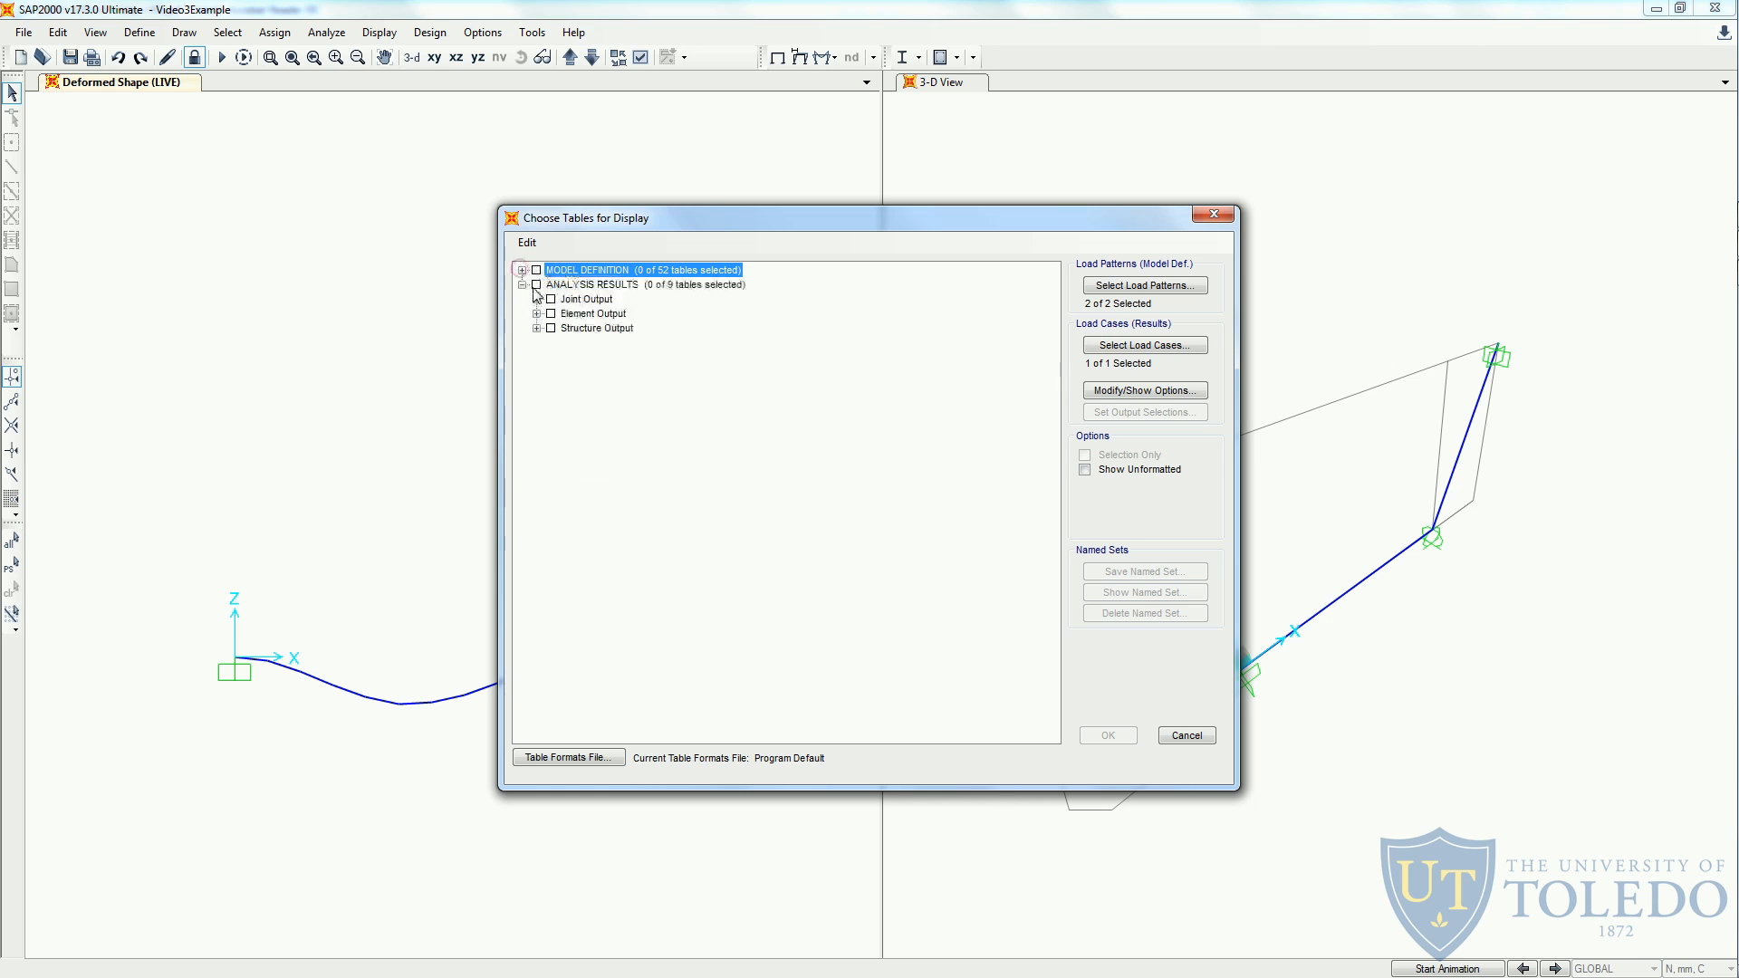
{"action": "left_click", "coordinate": [536, 299]}
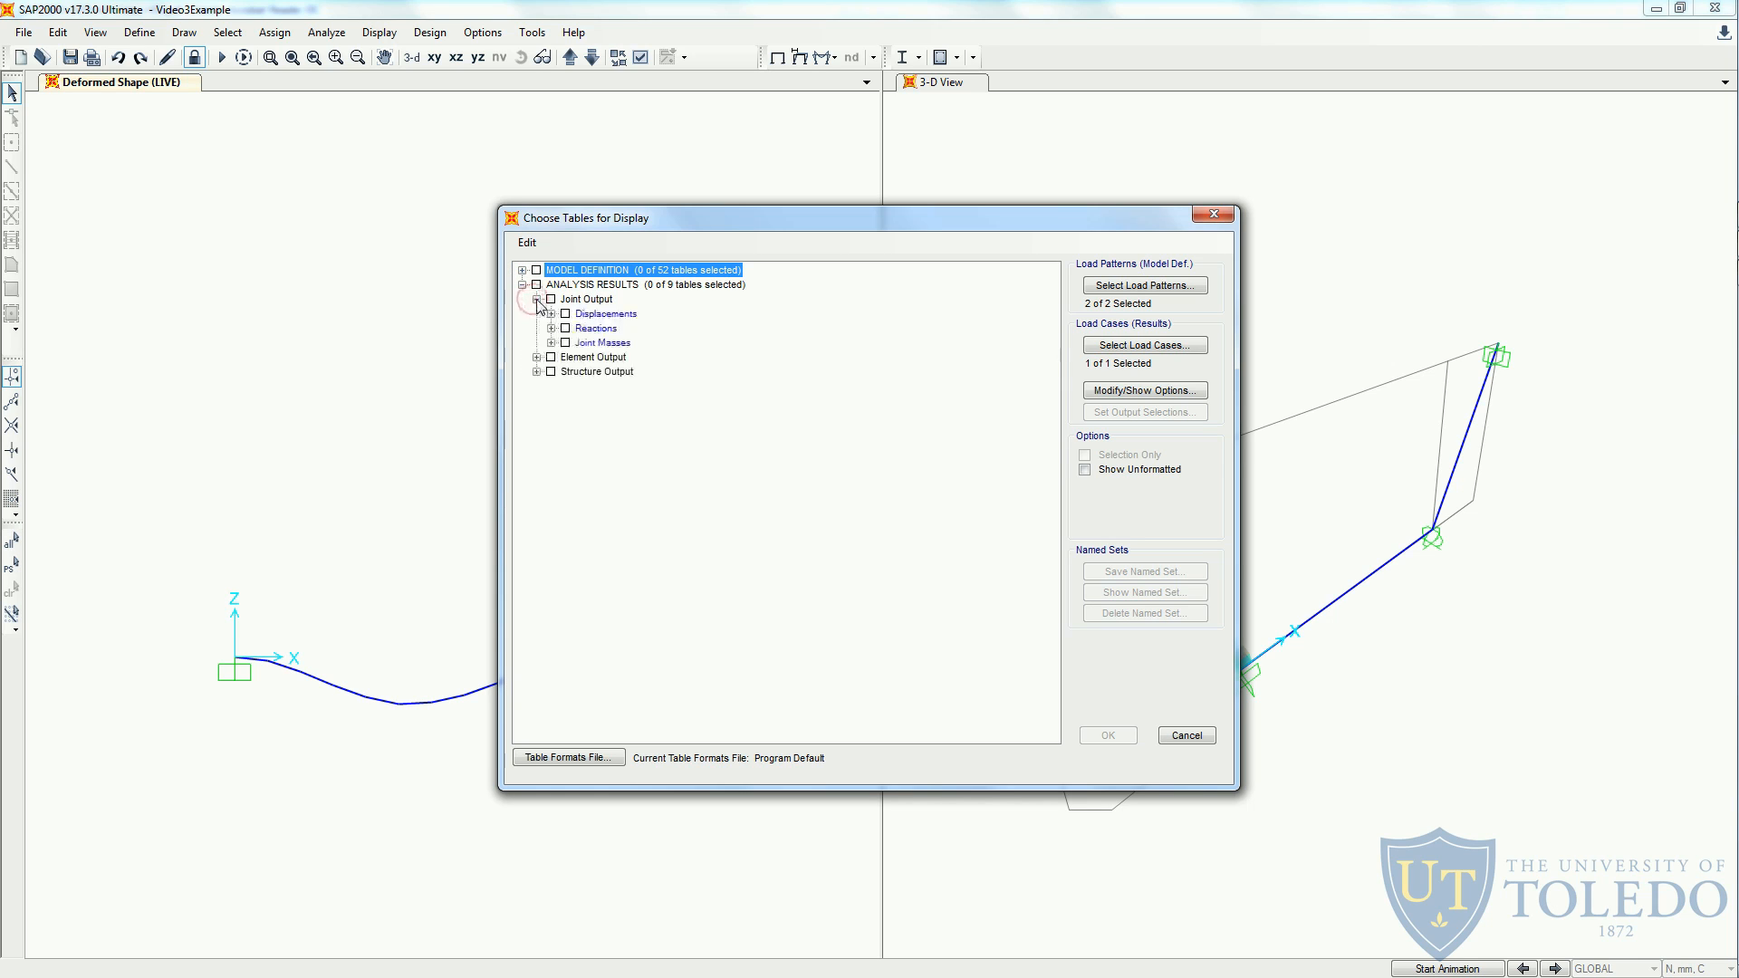
{"action": "left_click", "coordinate": [551, 314]}
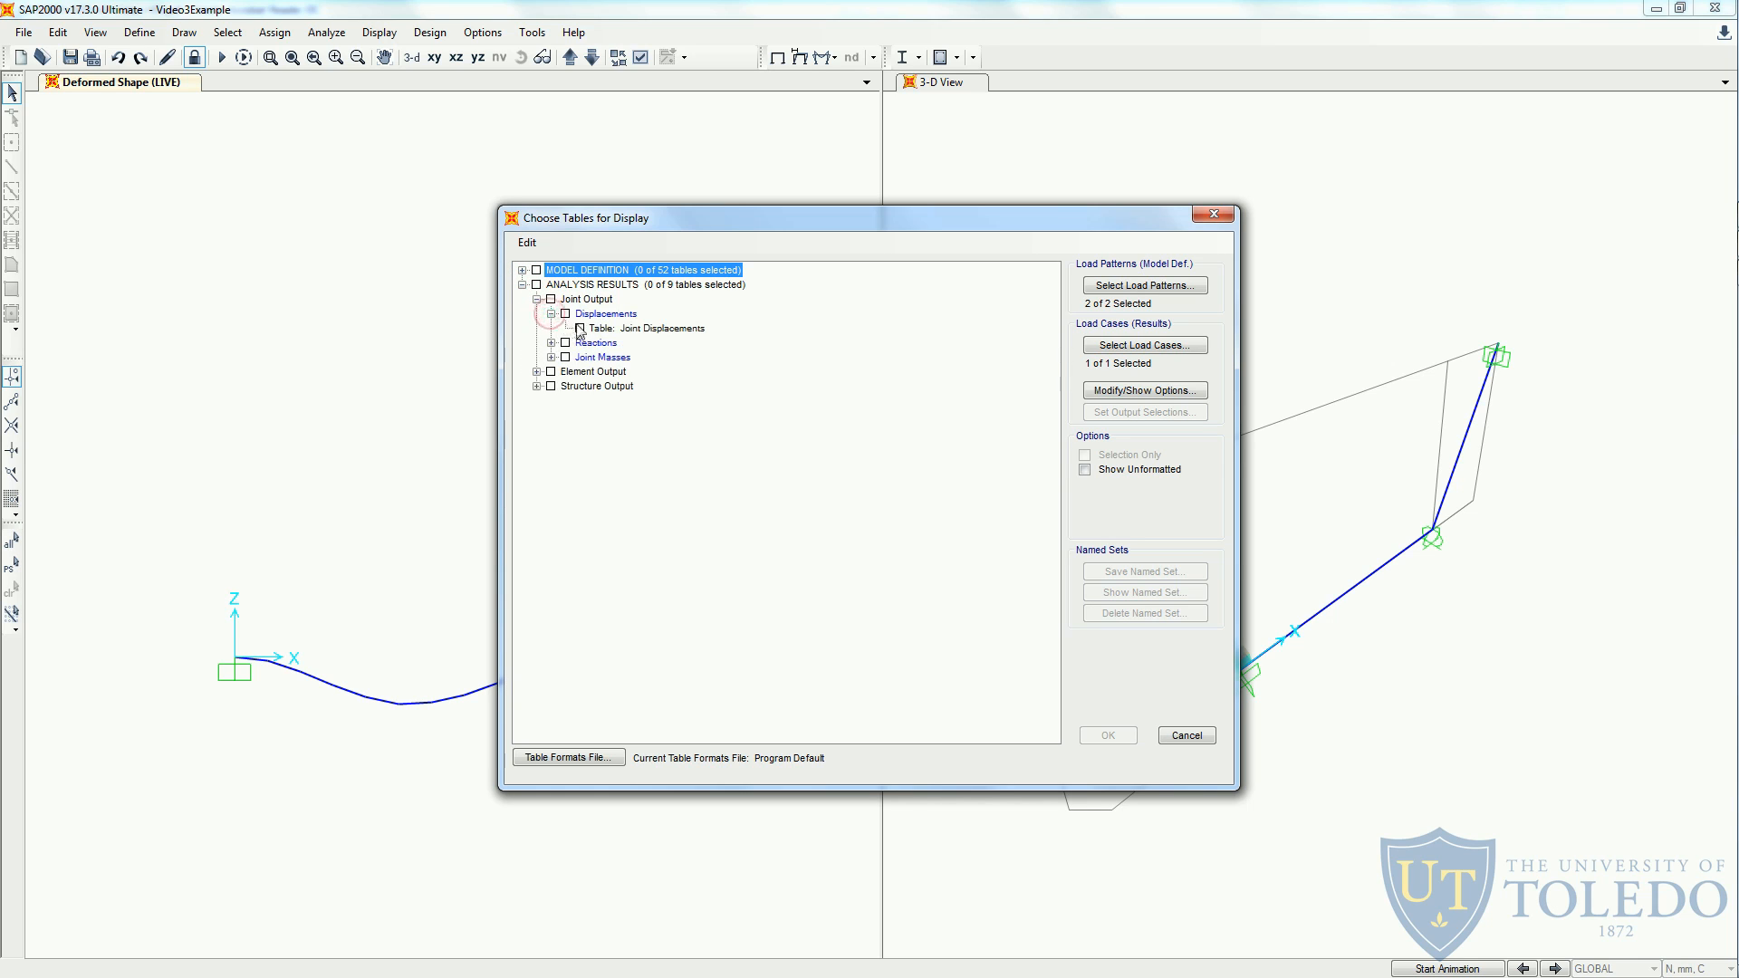
{"action": "left_click", "coordinate": [580, 328]}
{"action": "left_click", "coordinate": [1107, 737]}
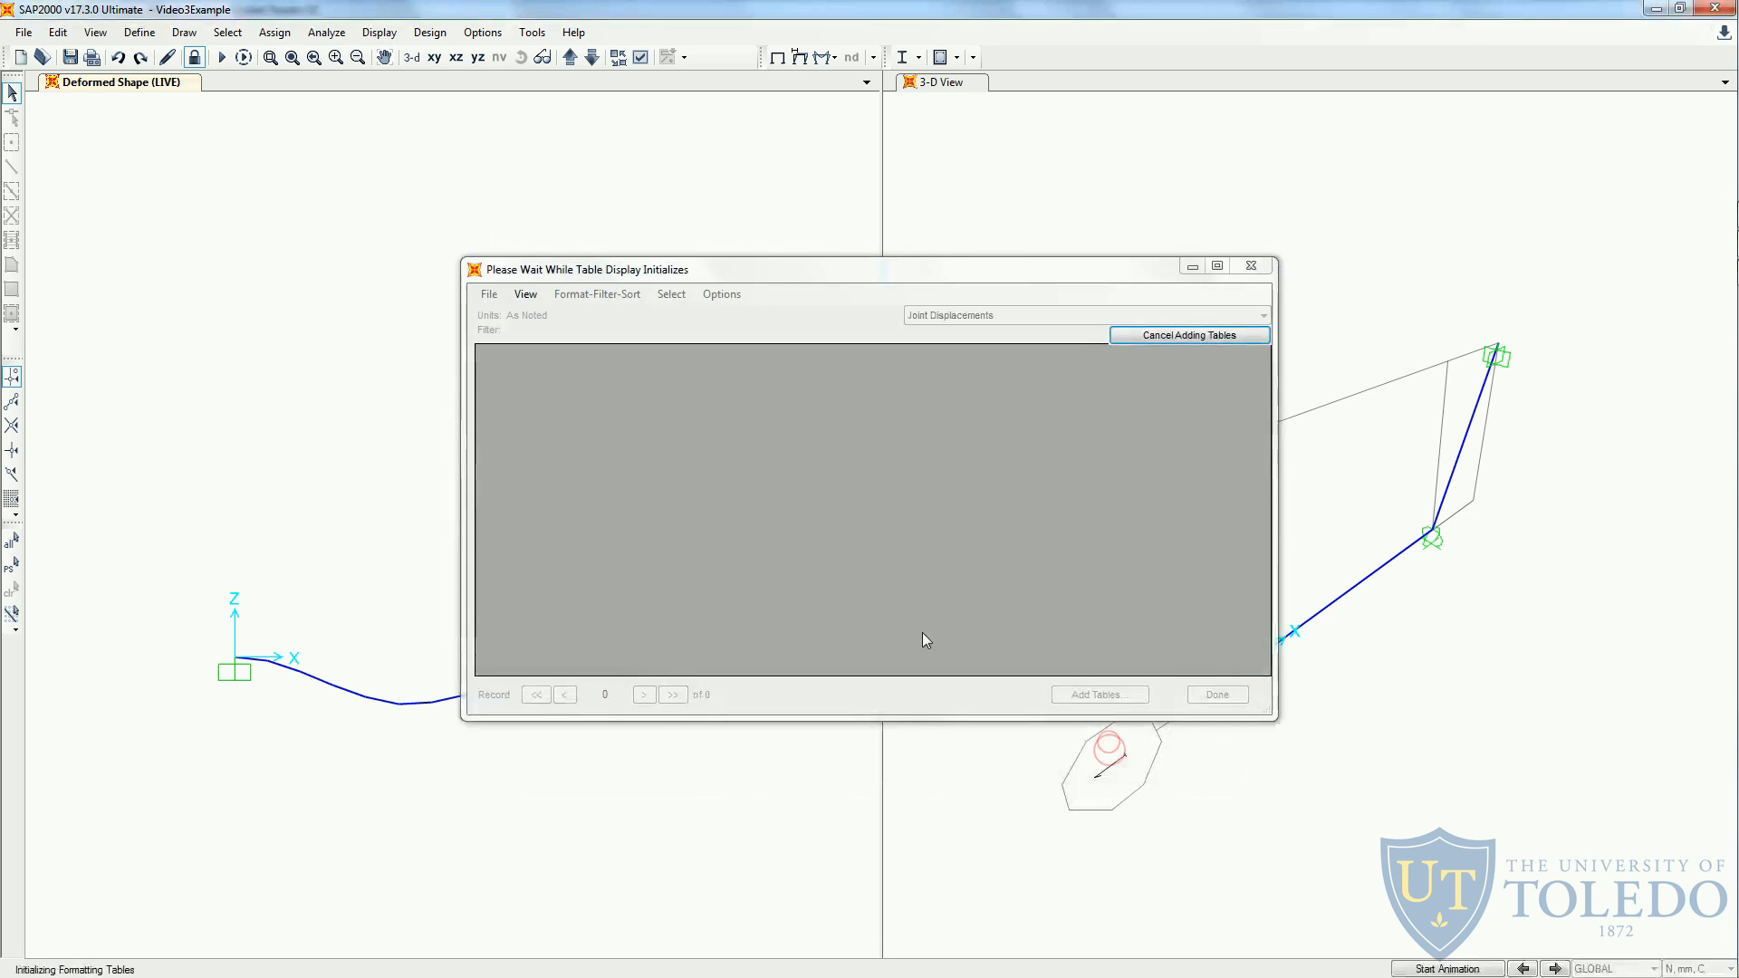
- Copy all rows of the Joint Displacements table and paste them into the Excel sheet starting at cell I3
{"action": "left_click_drag", "start_coordinate": [544, 387], "coordinate": [1123, 416]}
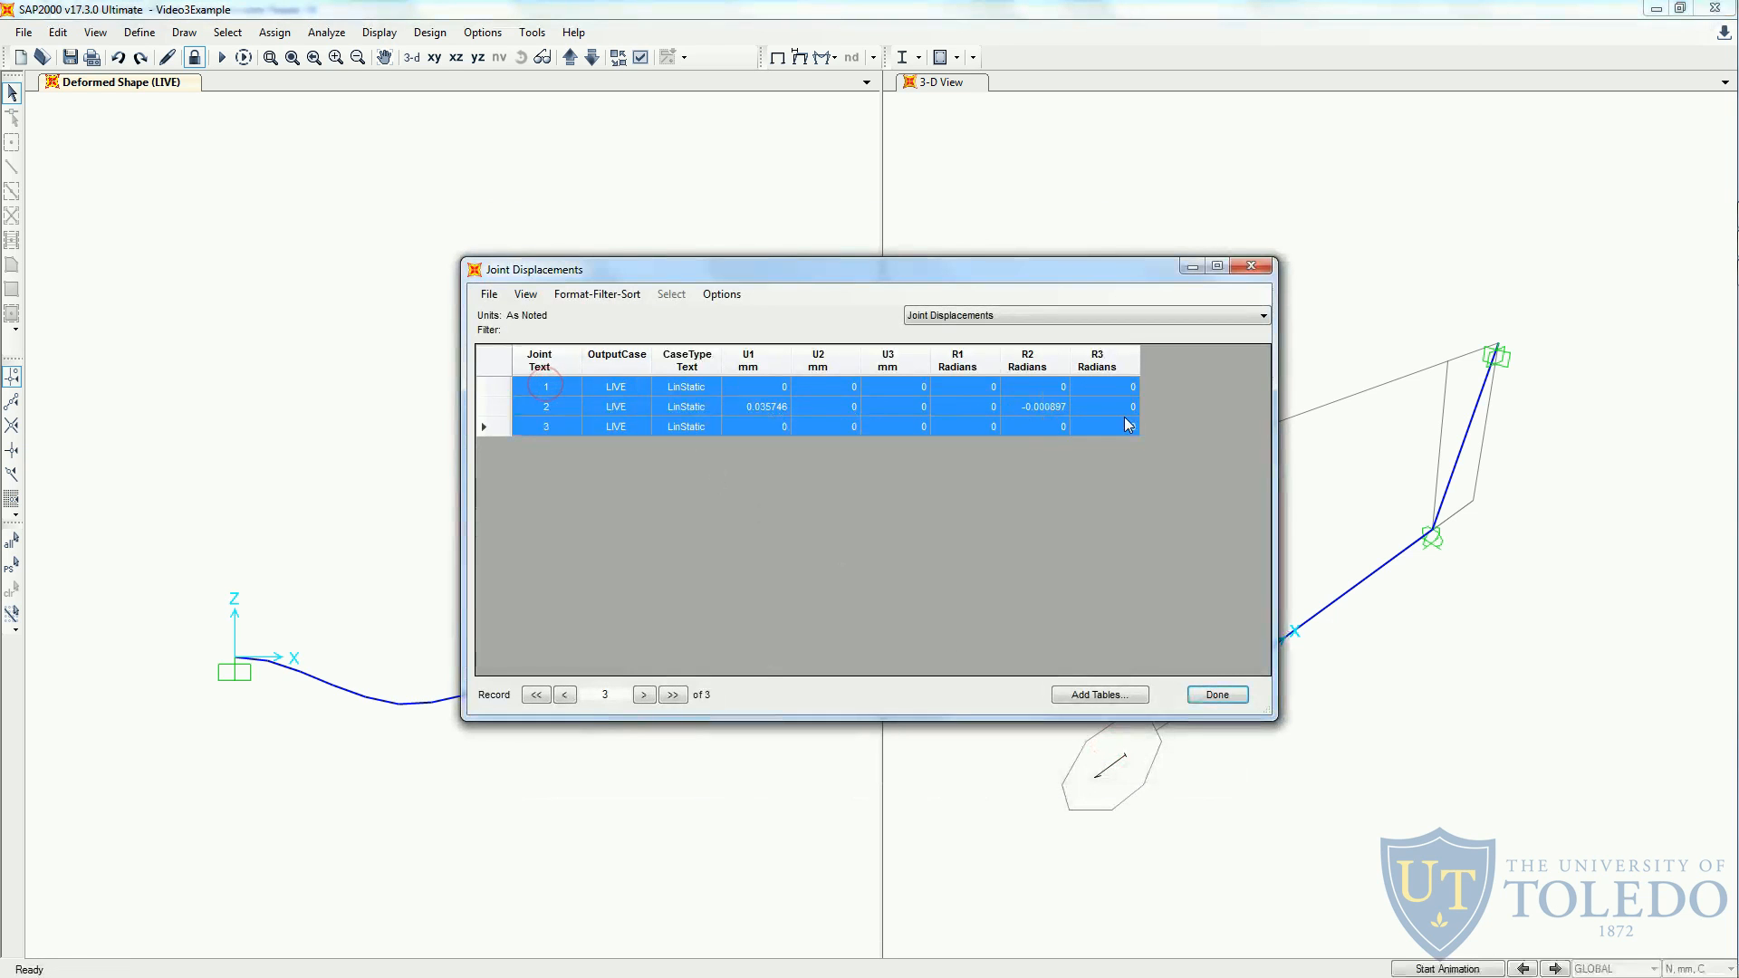
{"action": "key", "text": "alt+Tab"}
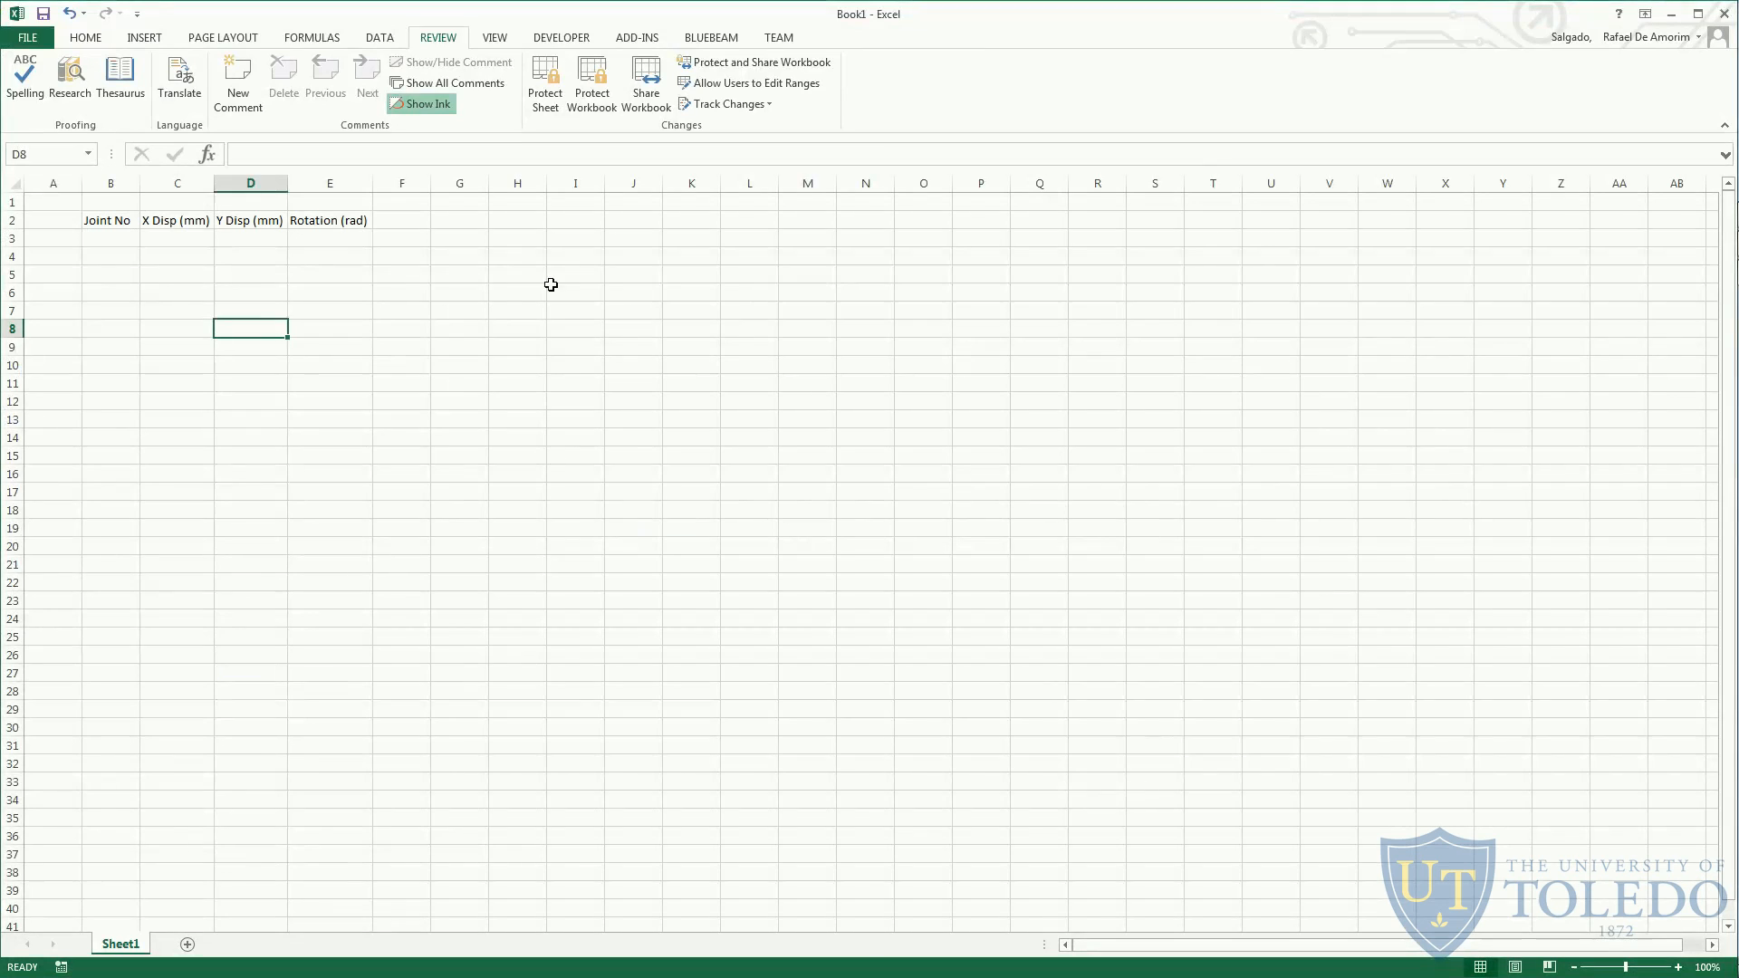
{"action": "left_click", "coordinate": [576, 240]}
{"action": "type", "text": "1\tLIVE\tLinStatic\t0\t0\t0\t0\t0\t0 2\tLIVE\tLinStatic\t0.035746\t0\t0\t0\t-0.0009\t0 3\tLIVE\tLinStatic\t0\t0\t0\t0\t0\t0"}
- Copy the joint numbers into the Joint No column and the U1 values into the X Disp (mm) column, starting at row 3
{"action": "left_click_drag", "start_coordinate": [578, 239], "coordinate": [590, 271]}
{"action": "key", "text": "ctrl+c"}
{"action": "left_click", "coordinate": [126, 238]}
{"action": "key", "text": "ctrl+v"}
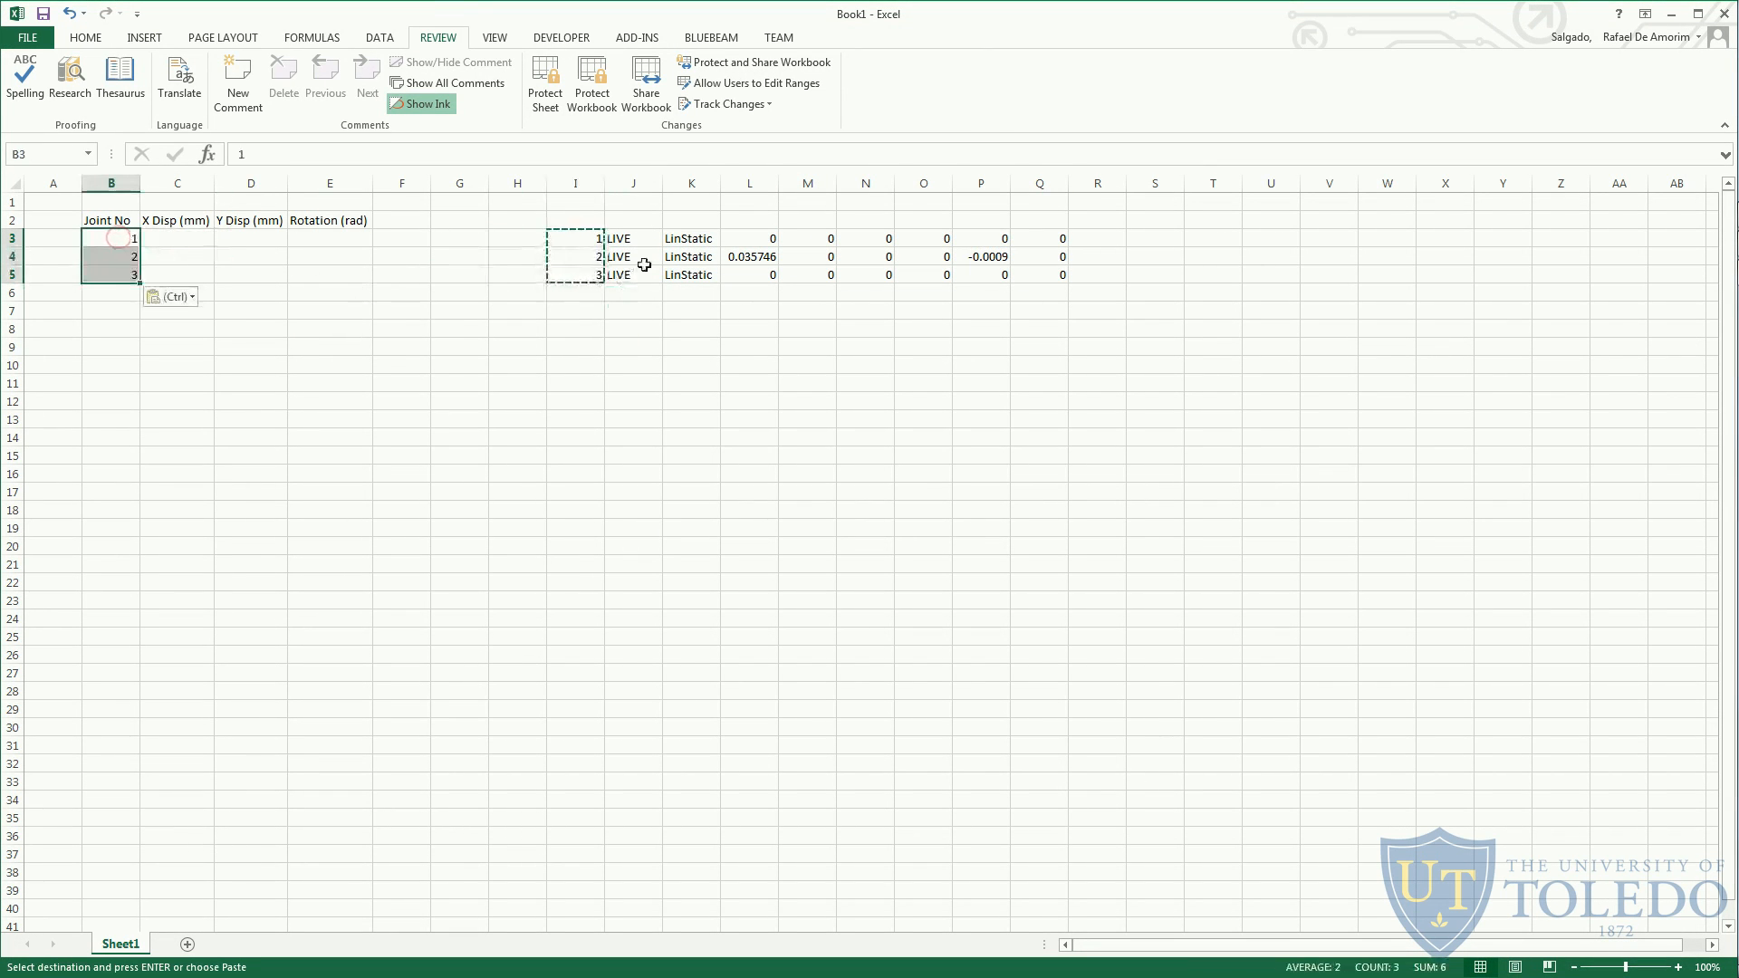
{"action": "left_click", "coordinate": [763, 238]}
{"action": "left_click_drag", "start_coordinate": [754, 253], "coordinate": [818, 286]}
{"action": "key", "text": "ctrl+c"}
{"action": "left_click", "coordinate": [163, 239]}
{"action": "key", "text": "ctrl+v"}
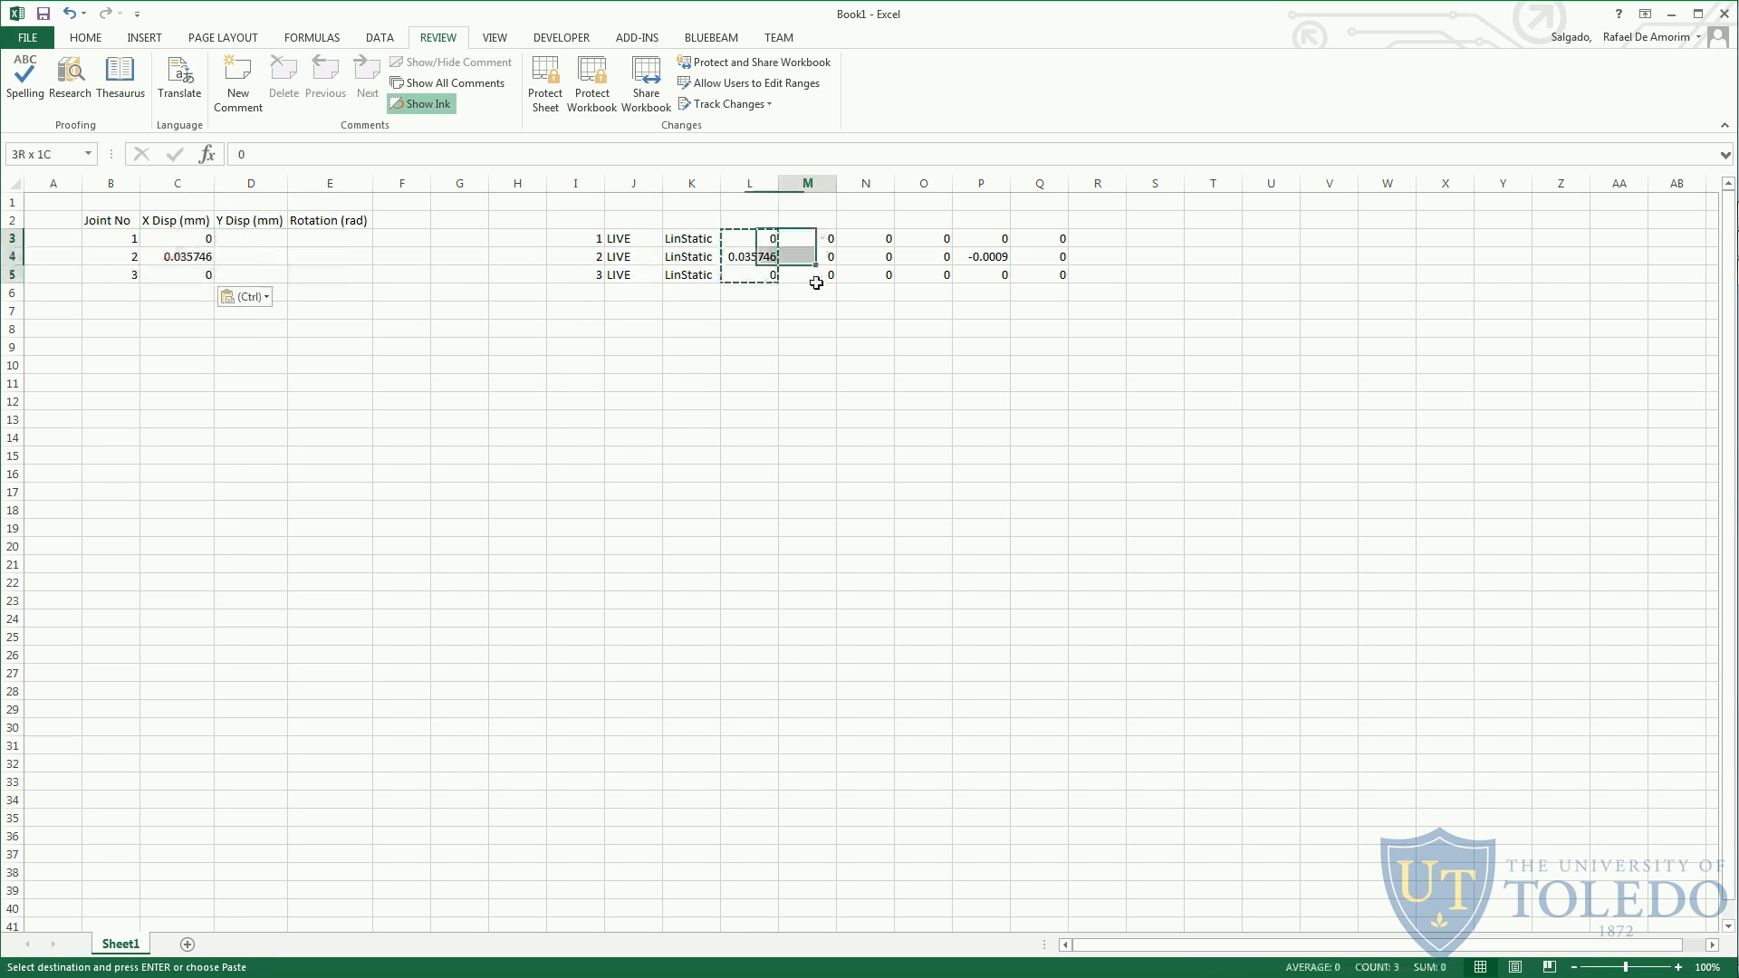
- Copy the U2 values from column M into Y Disp (mm) and the R2 values from P3:P5 into Rotation (rad)
{"action": "key", "text": "ctrl+c"}
{"action": "left_click", "coordinate": [254, 238]}
{"action": "key", "text": "ctrl+v"}
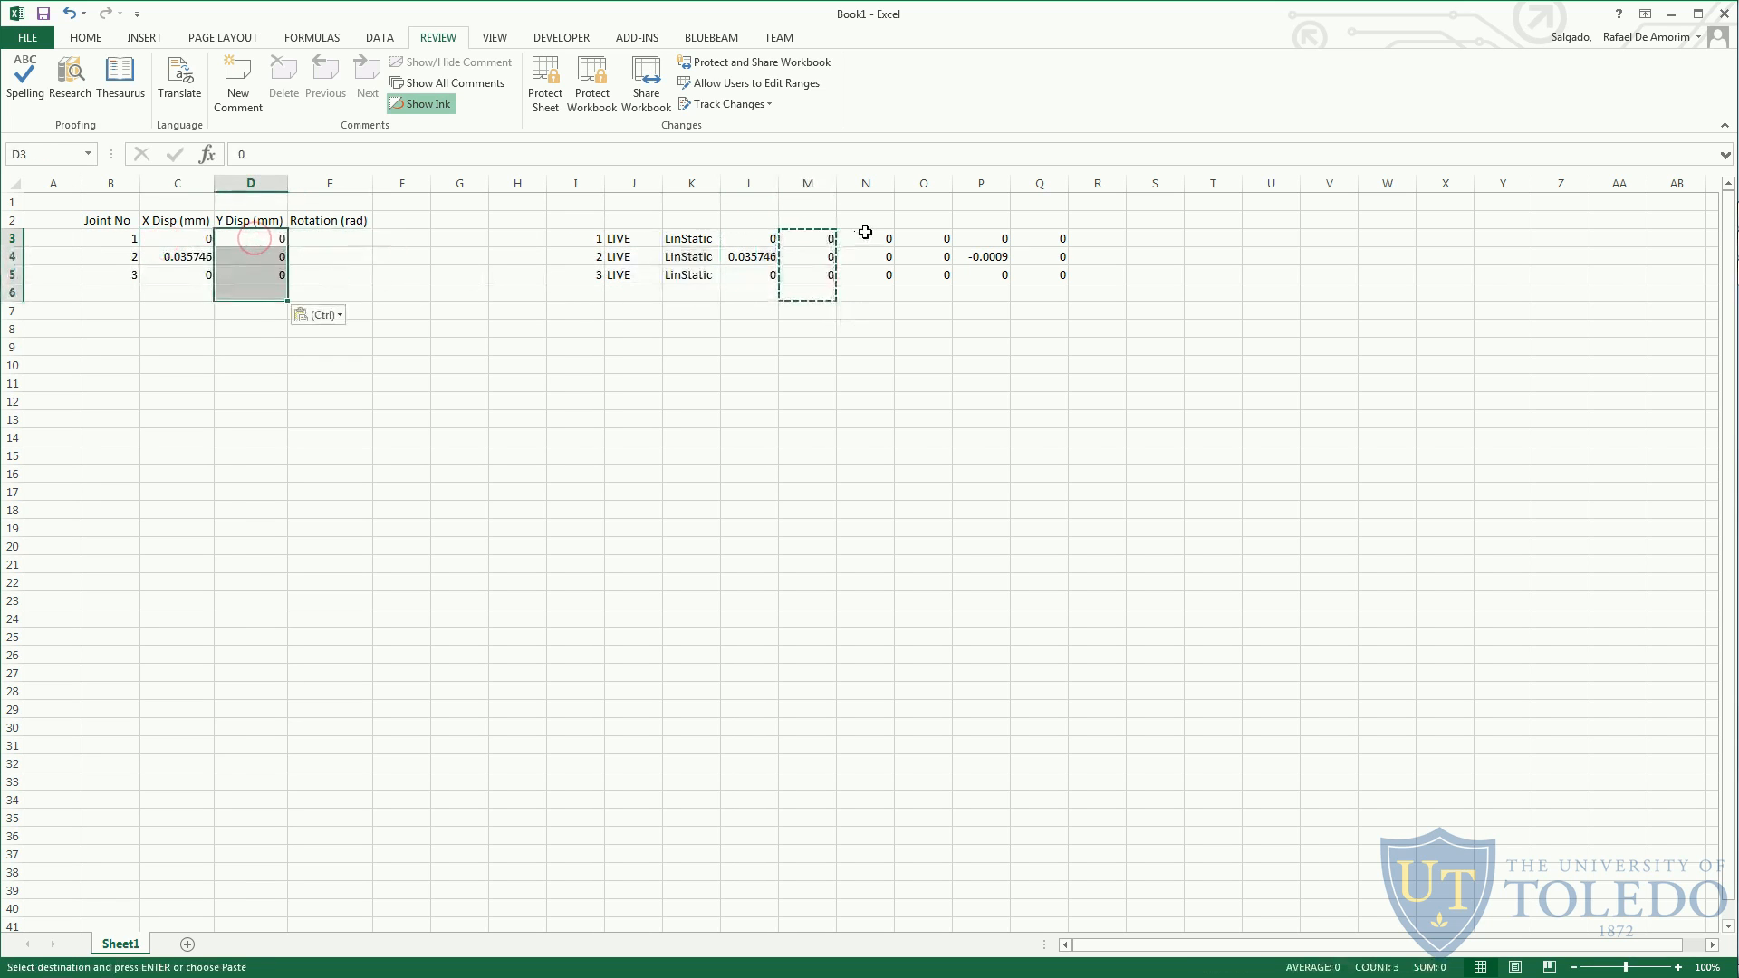
{"action": "left_click_drag", "start_coordinate": [986, 238], "coordinate": [988, 273]}
{"action": "key", "text": "ctrl+c"}
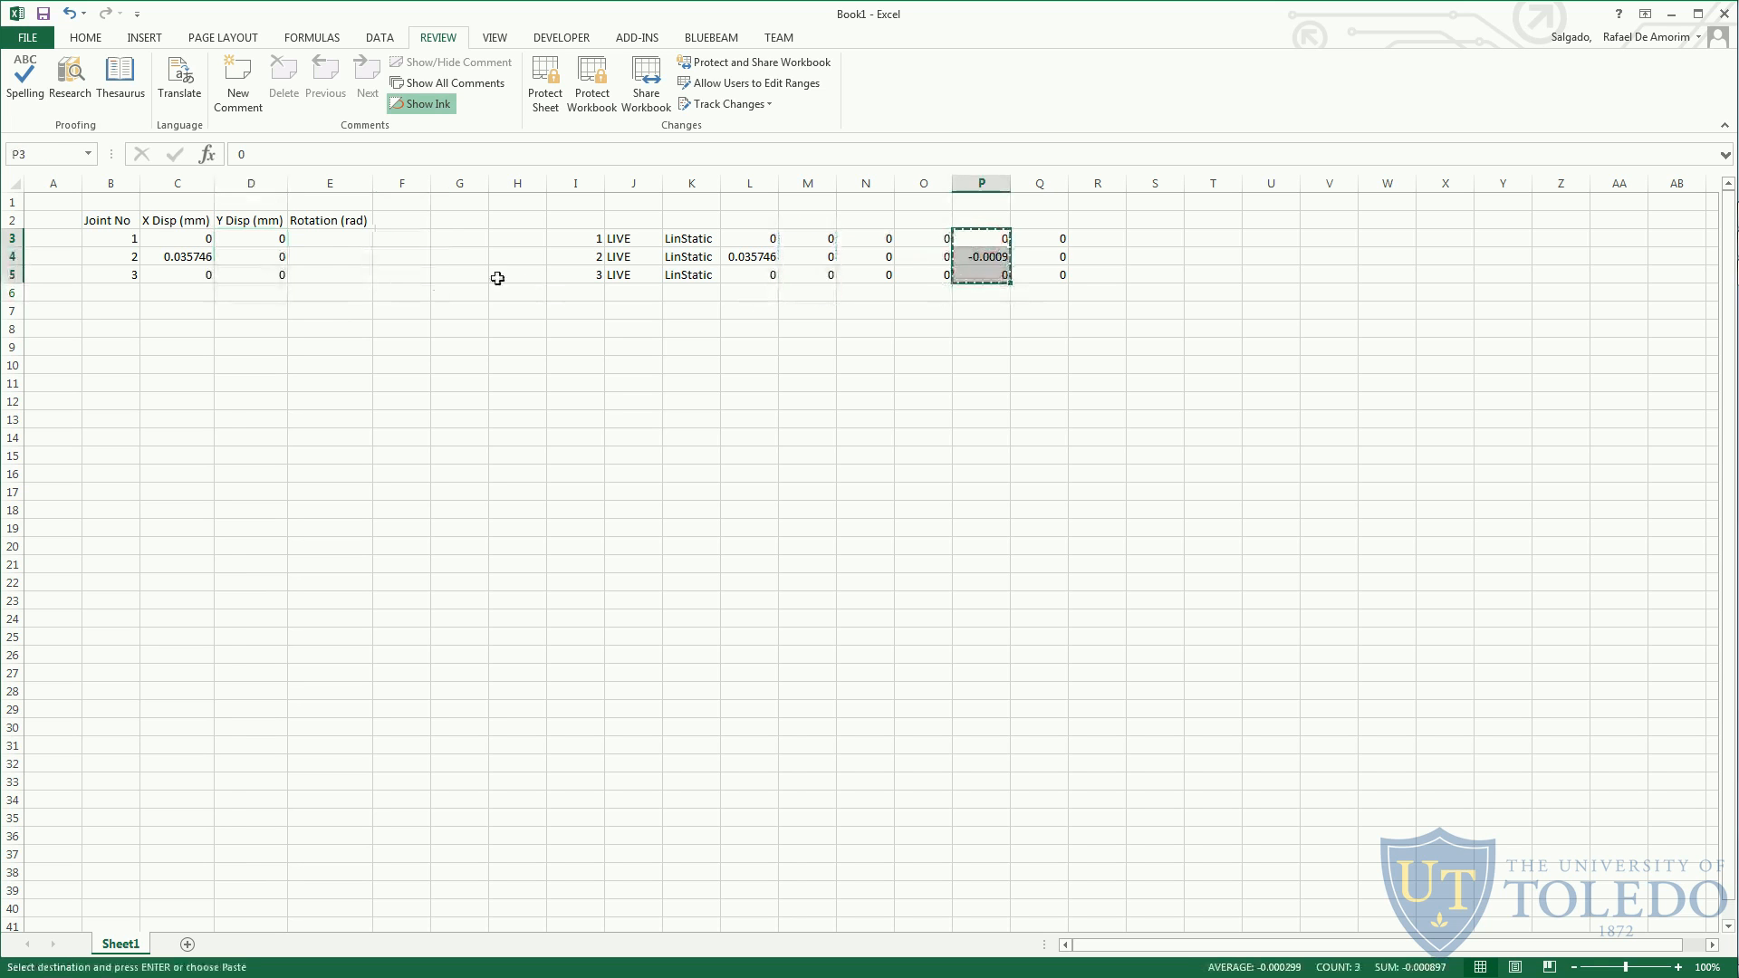
{"action": "left_click", "coordinate": [345, 238]}
{"action": "key", "text": "ctrl+v"}
- Clear the raw displacement data from I3:Q5, leaving only the four-column displacement table
{"action": "left_click_drag", "start_coordinate": [571, 239], "coordinate": [1041, 274]}
{"action": "key", "text": "Delete"}
{"action": "left_click", "coordinate": [593, 416]}
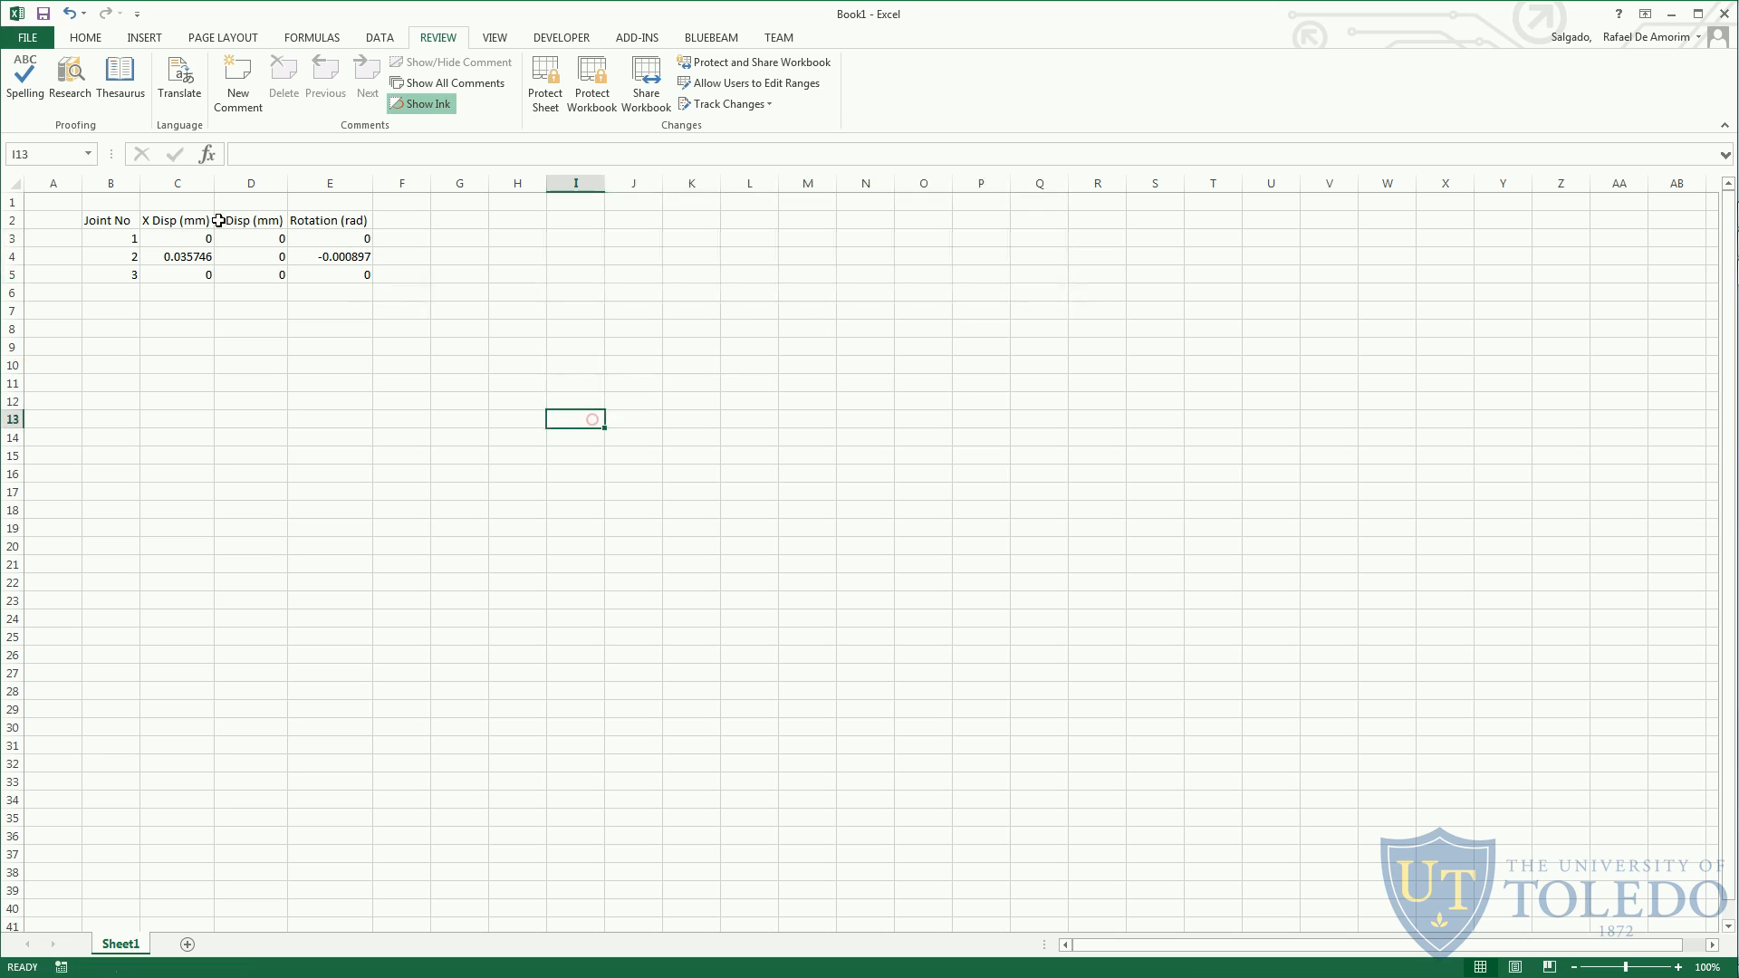
{"action": "left_click_drag", "start_coordinate": [108, 220], "coordinate": [326, 277]}
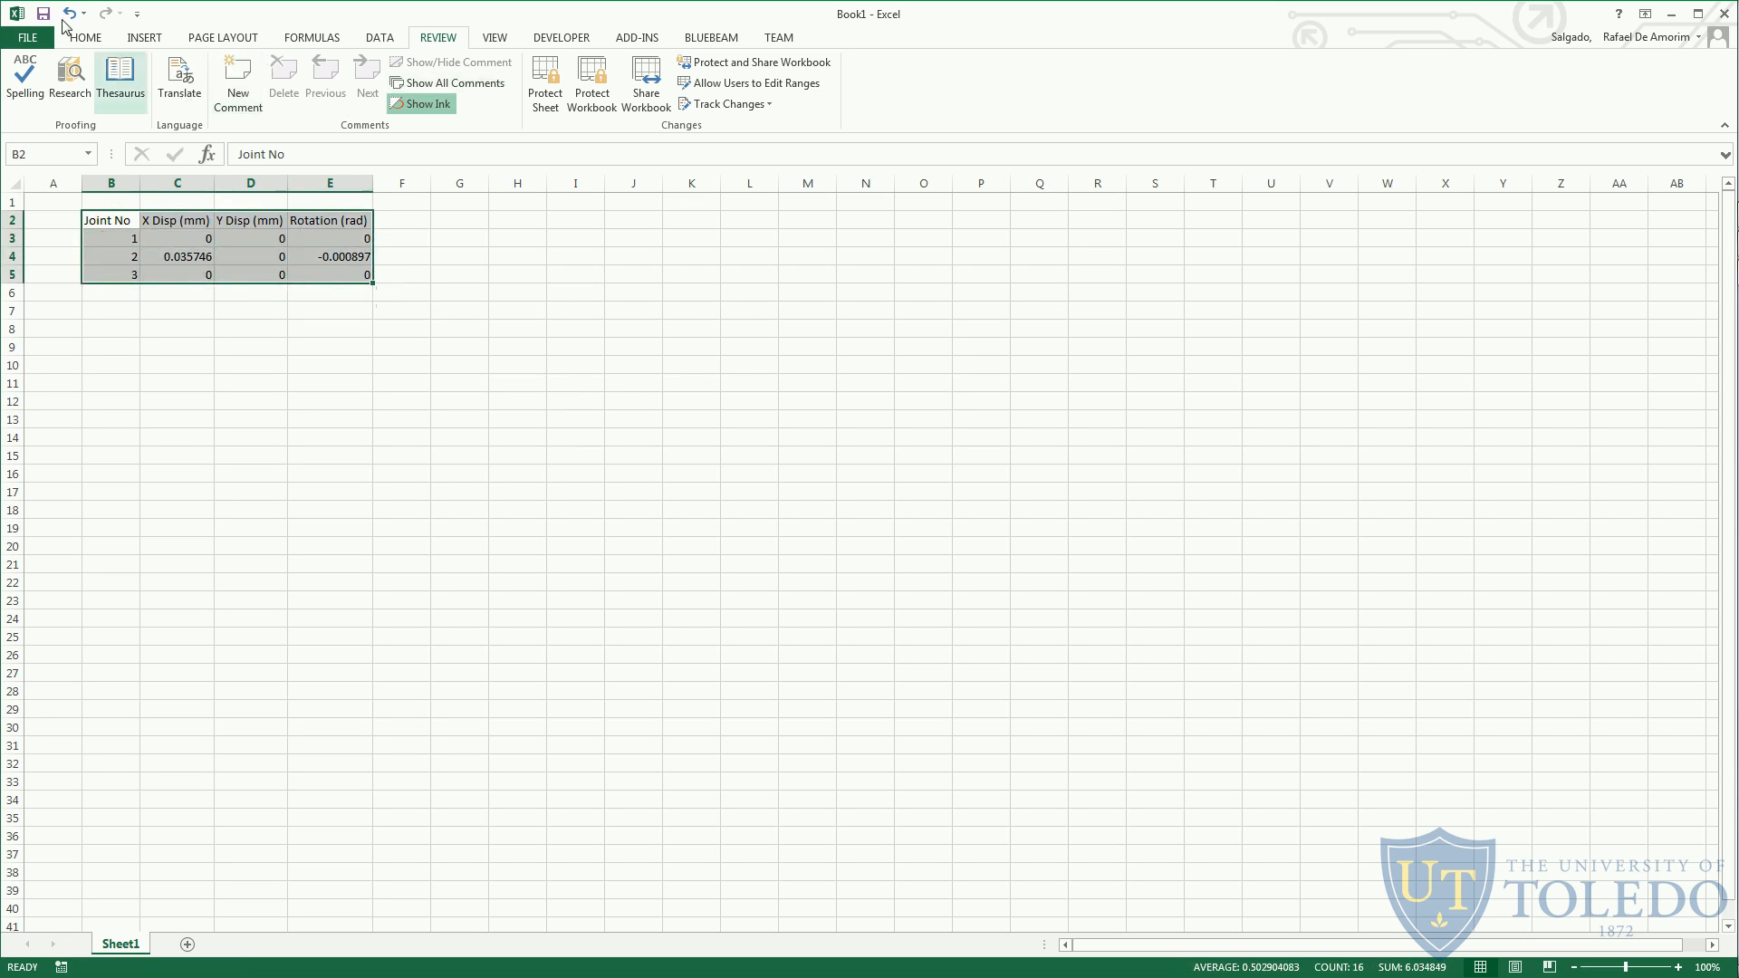
{"action": "left_click", "coordinate": [136, 311]}
- Switch to the handout in Adobe Acrobat Reader and highlight "A support reaction table" in item b
{"action": "key", "text": "alt+Tab"}
{"action": "key", "text": "alt+Tab"}
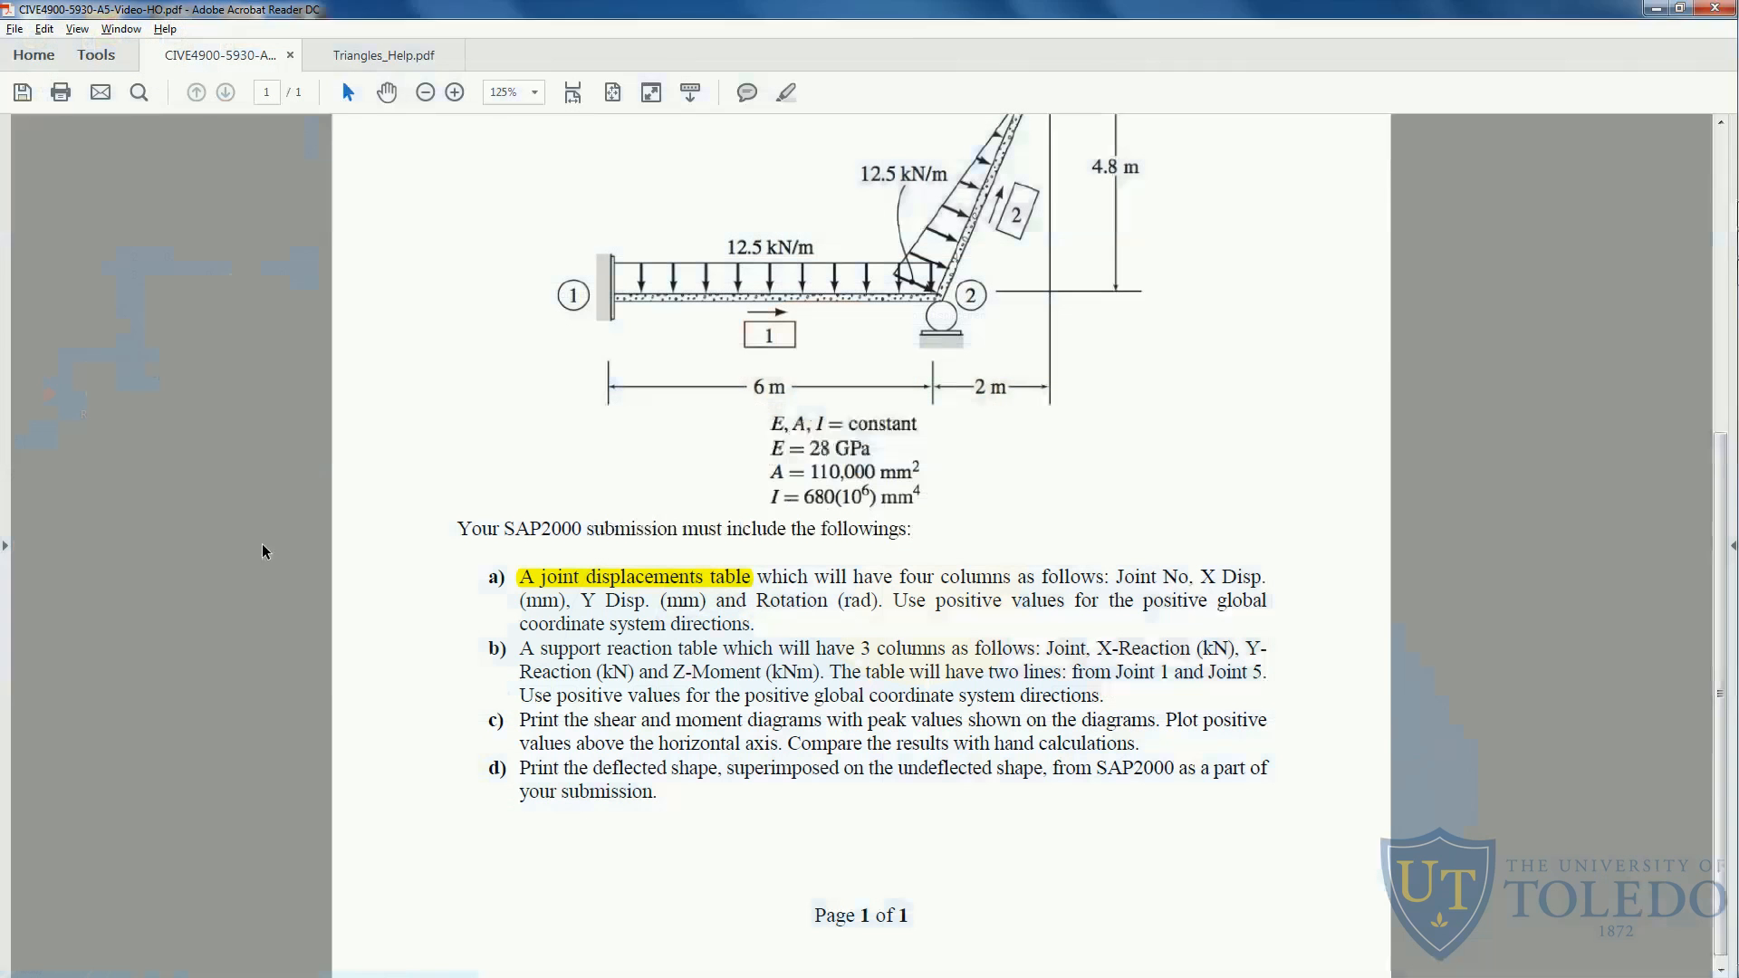
{"action": "scroll", "coordinate": [535, 605], "scroll_direction": "down", "scroll_amount": 1}
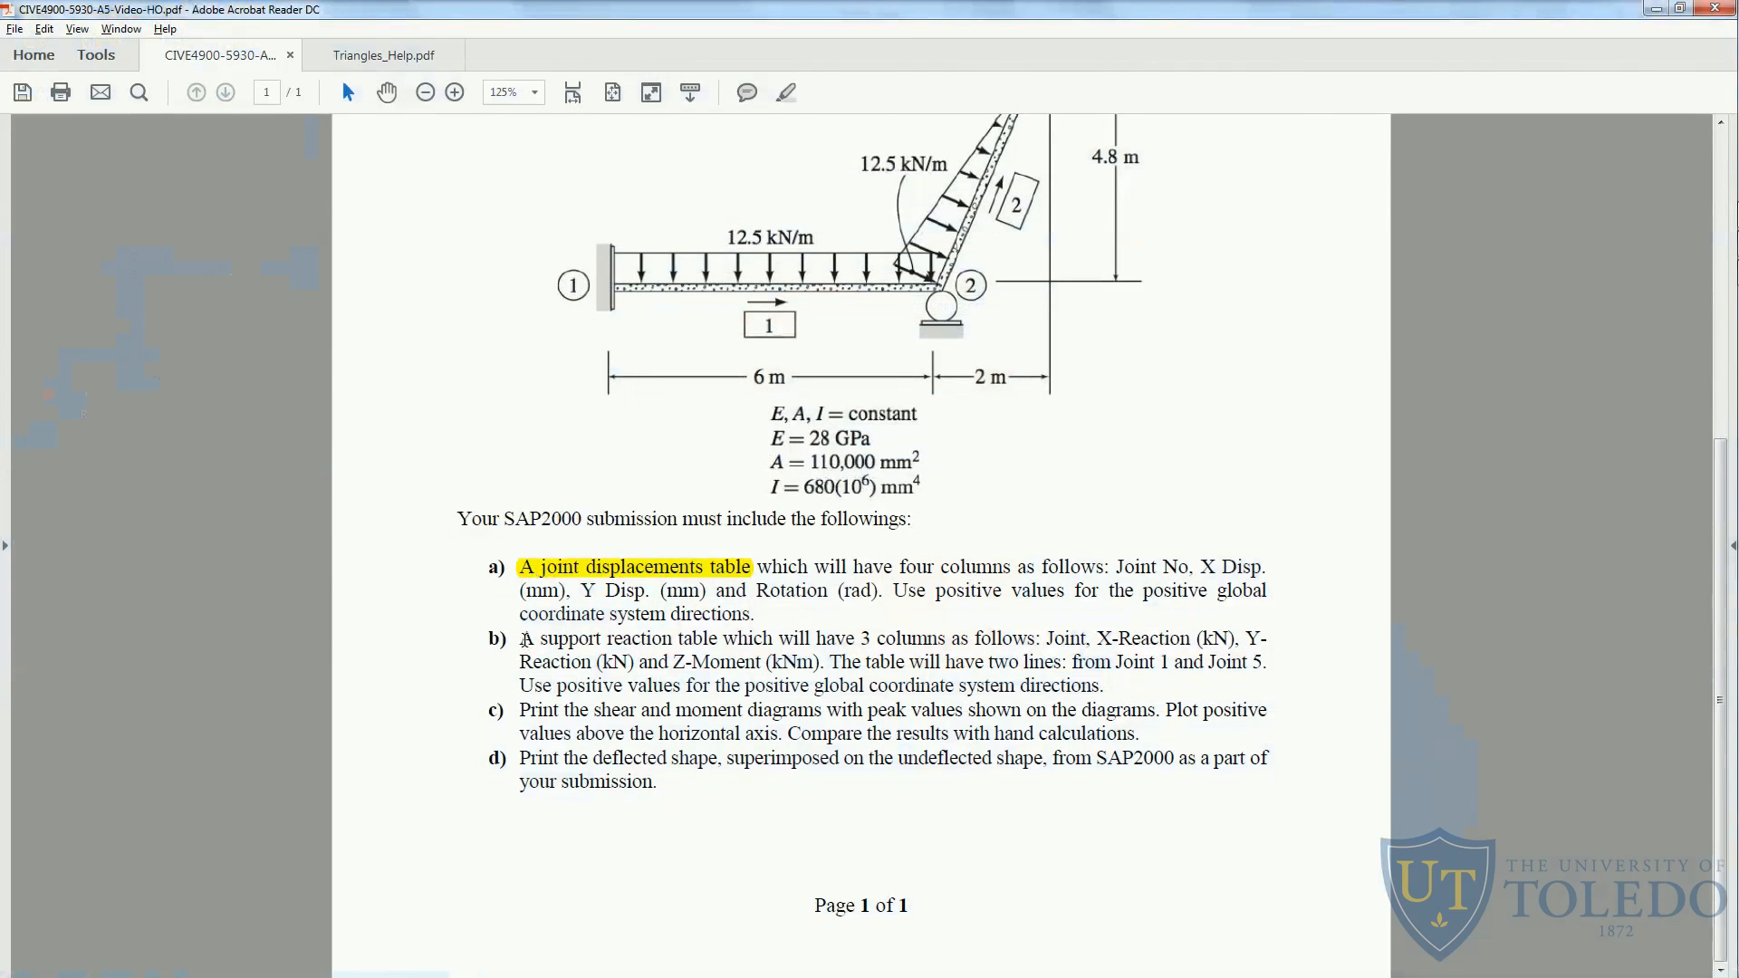
{"action": "left_click_drag", "start_coordinate": [523, 639], "coordinate": [689, 640]}
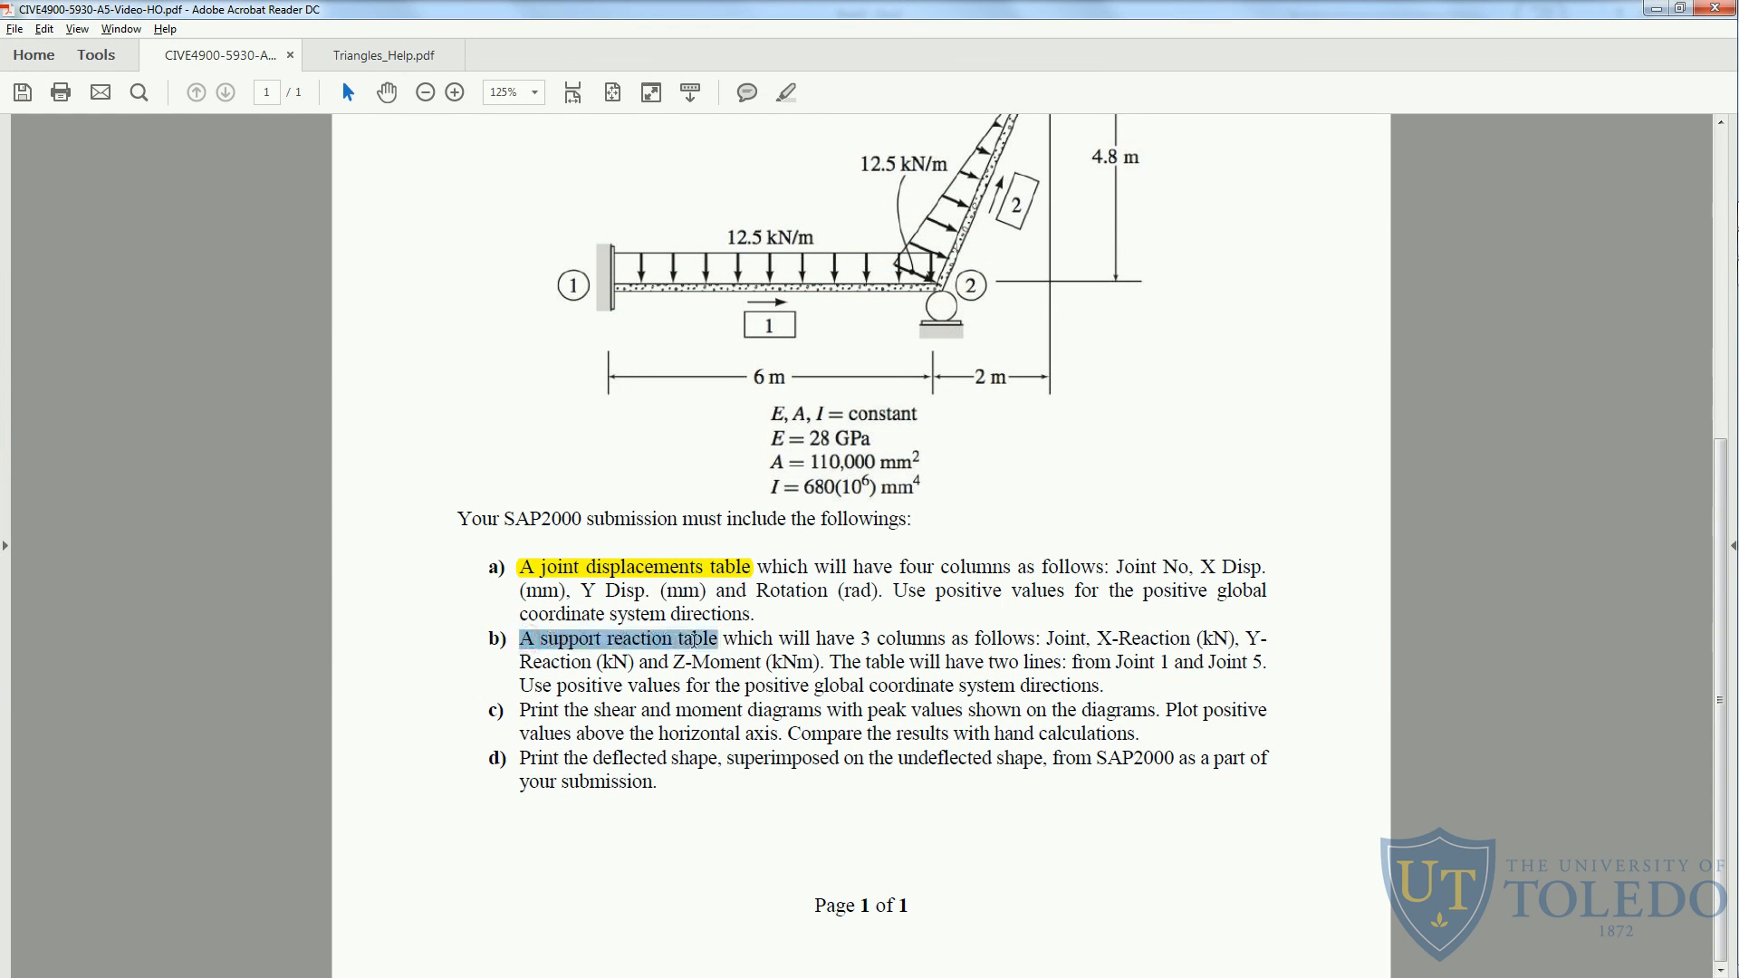
{"action": "right_click", "coordinate": [694, 641]}
{"action": "left_click", "coordinate": [863, 659]}
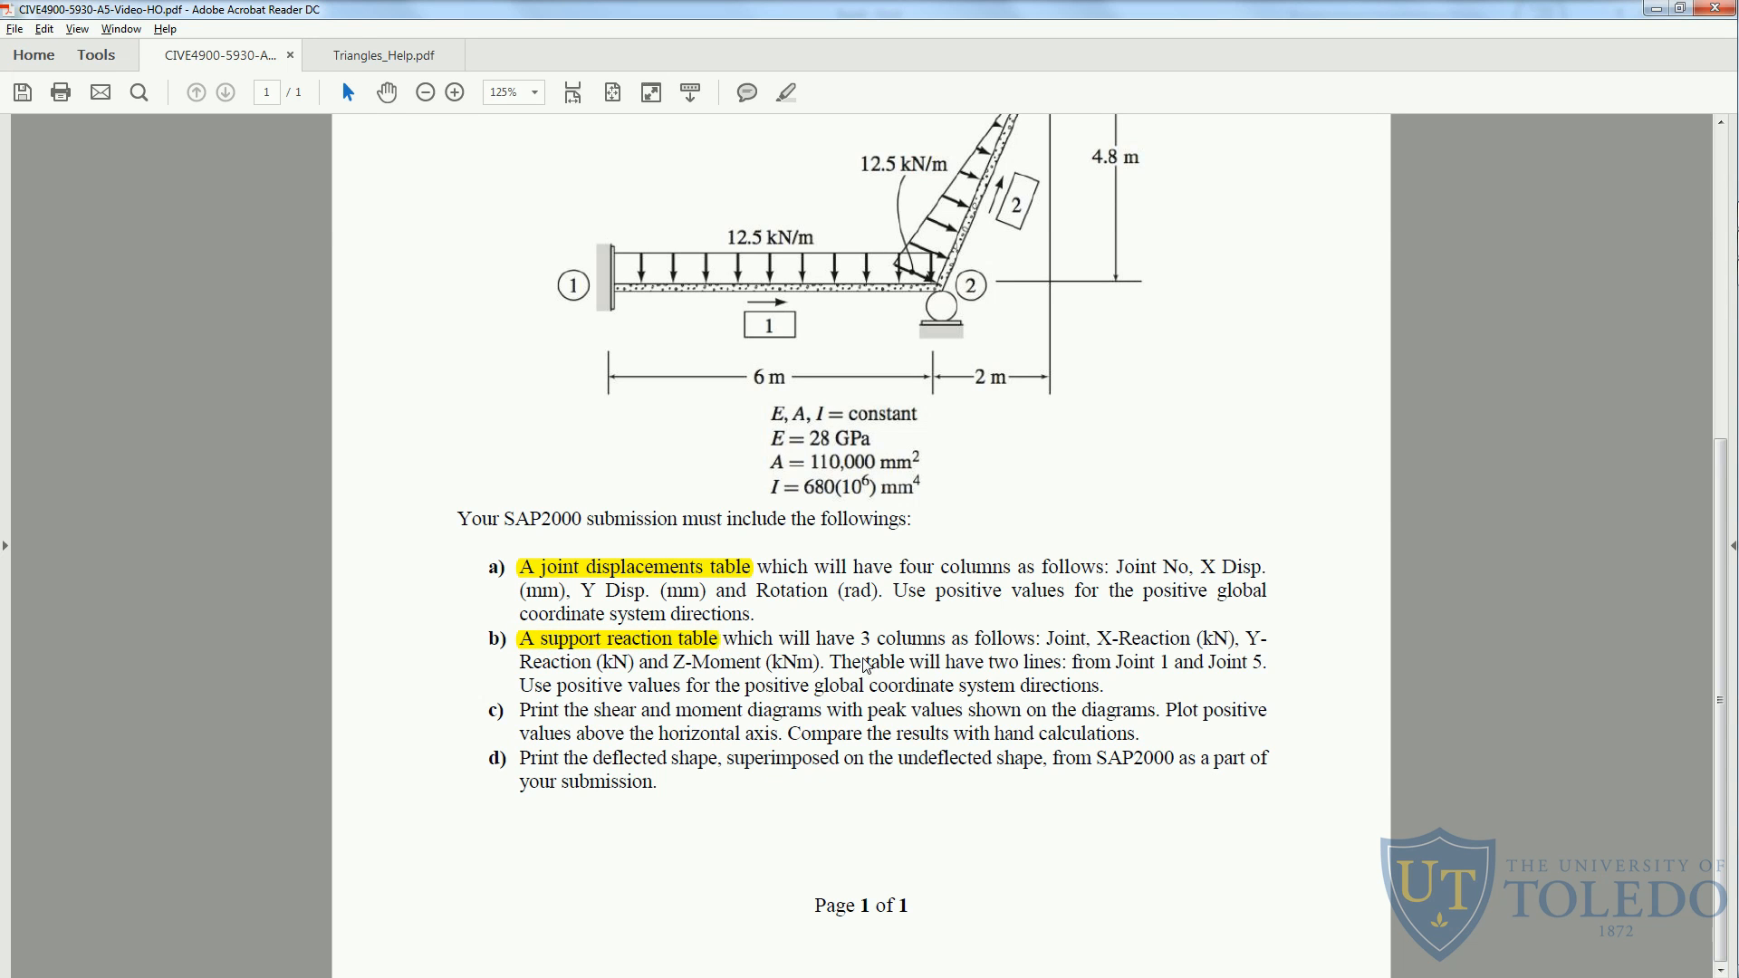
- Check the reaction units required in the handout's item b and set the SAP2000 units to KN, m, C
{"action": "key", "text": "alt+Tab"}
{"action": "key", "text": "alt+Tab"}
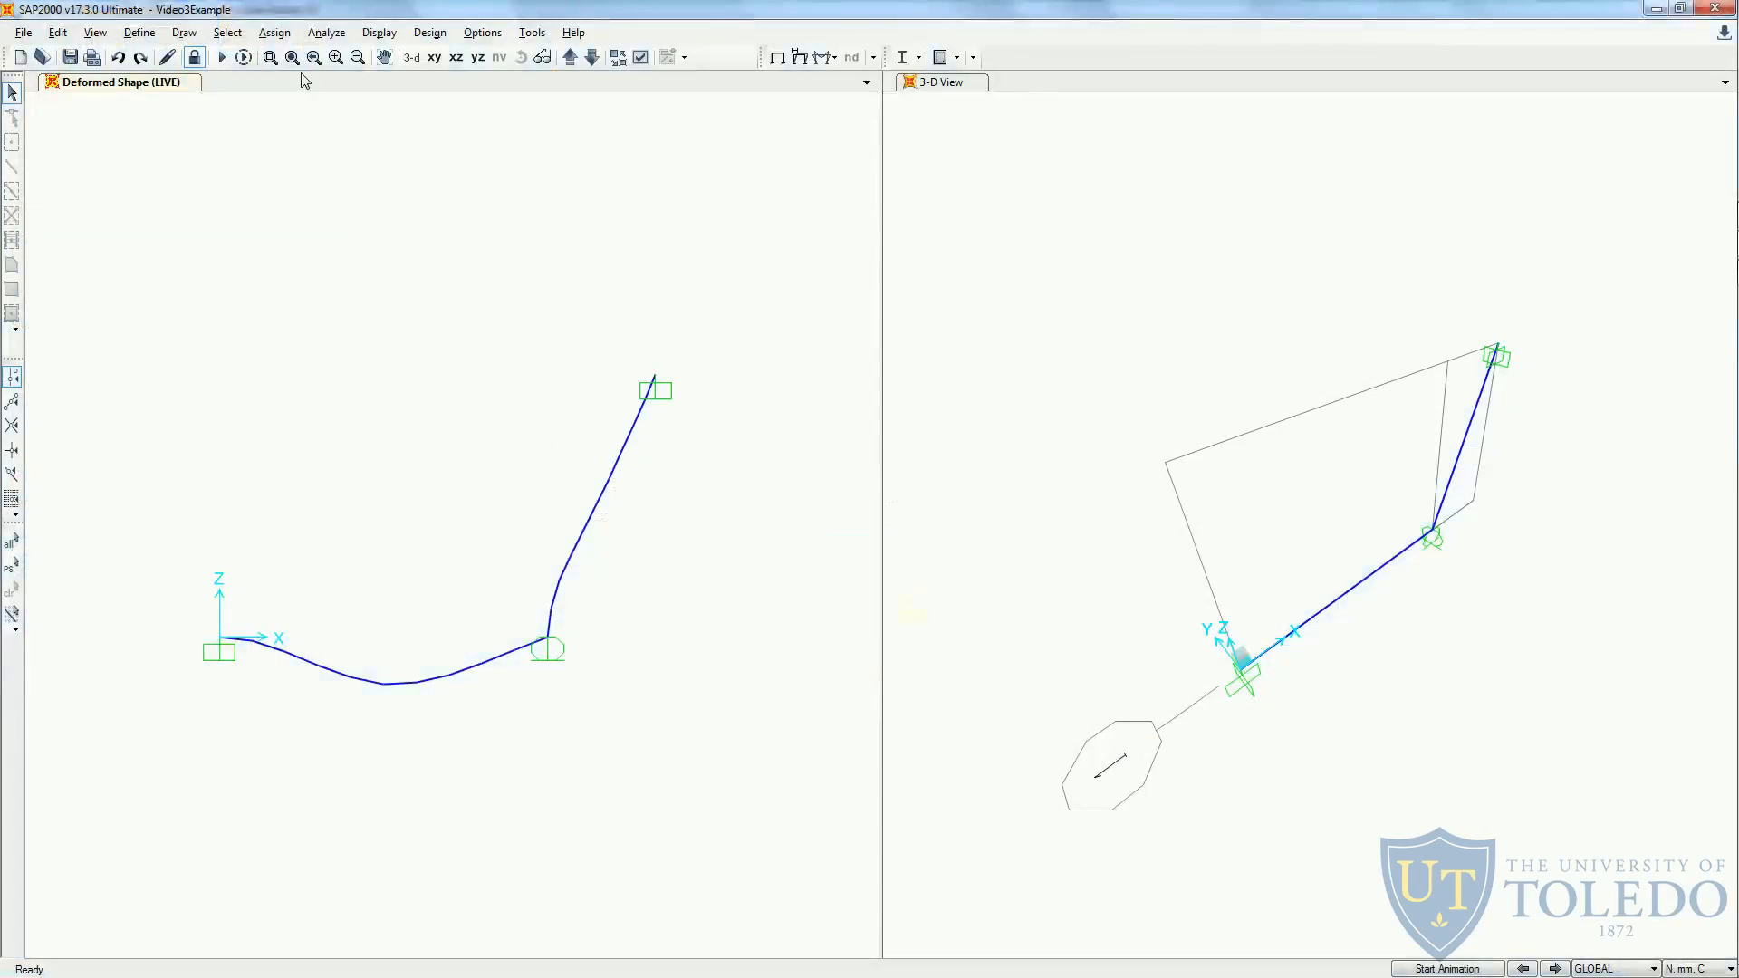
{"action": "key", "text": "alt+Tab"}
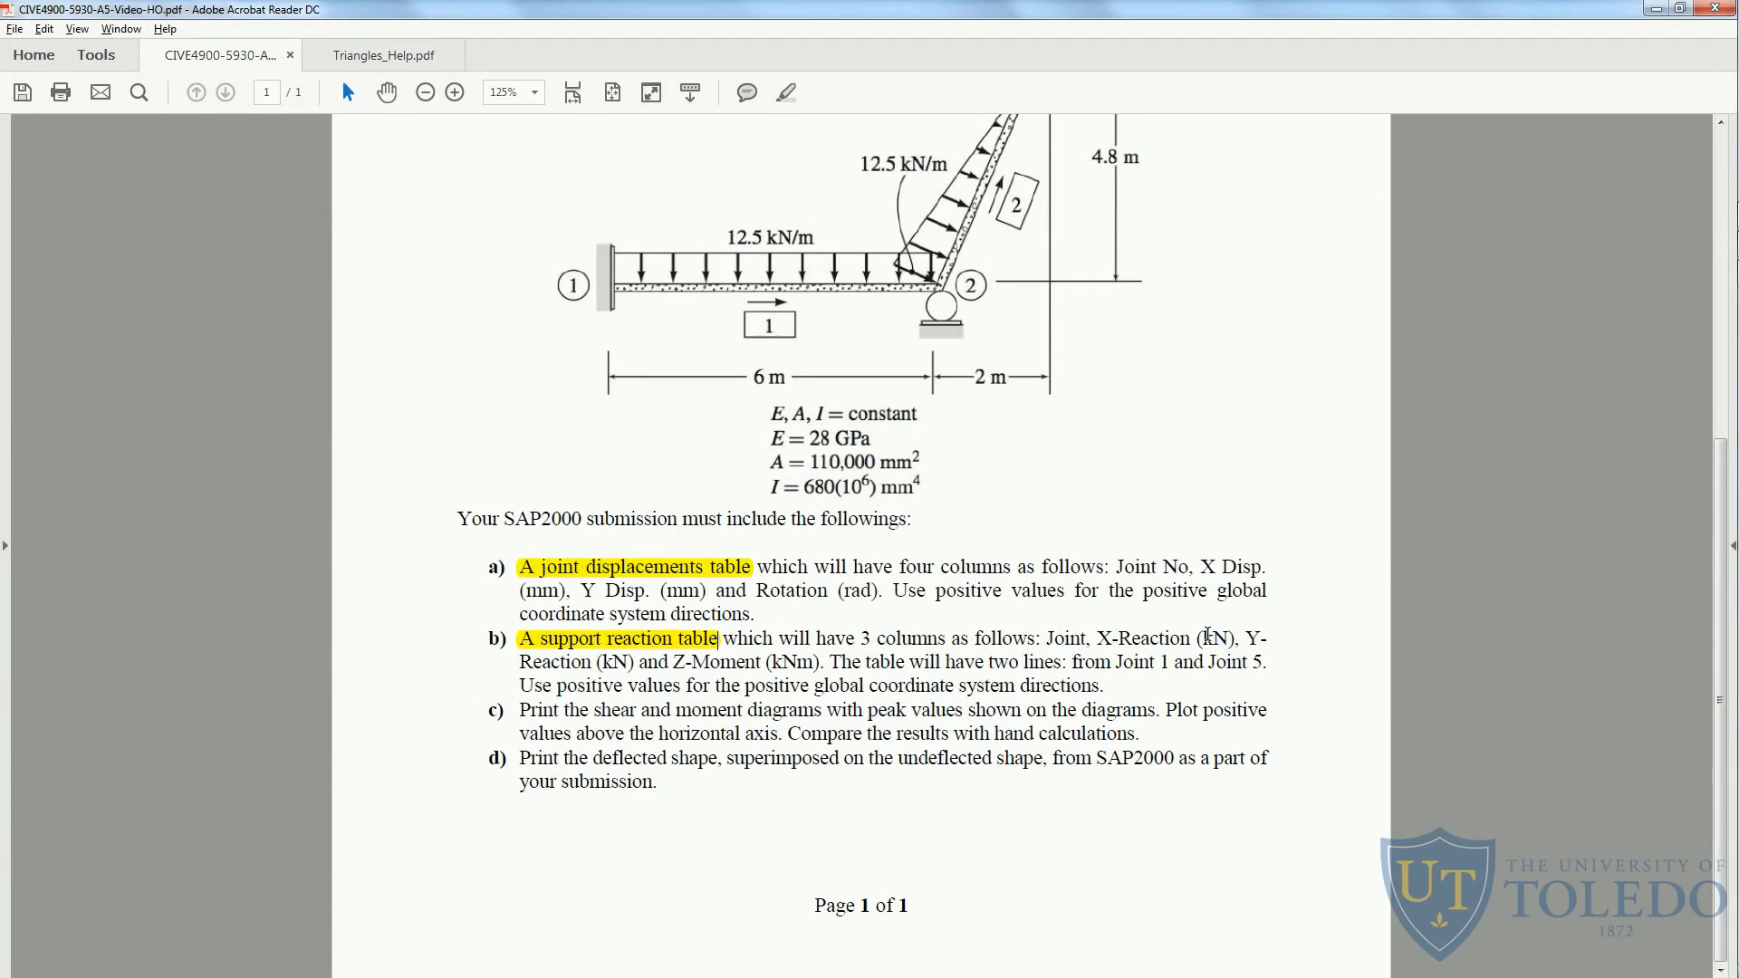
{"action": "left_click_drag", "start_coordinate": [1239, 639], "coordinate": [1100, 639]}
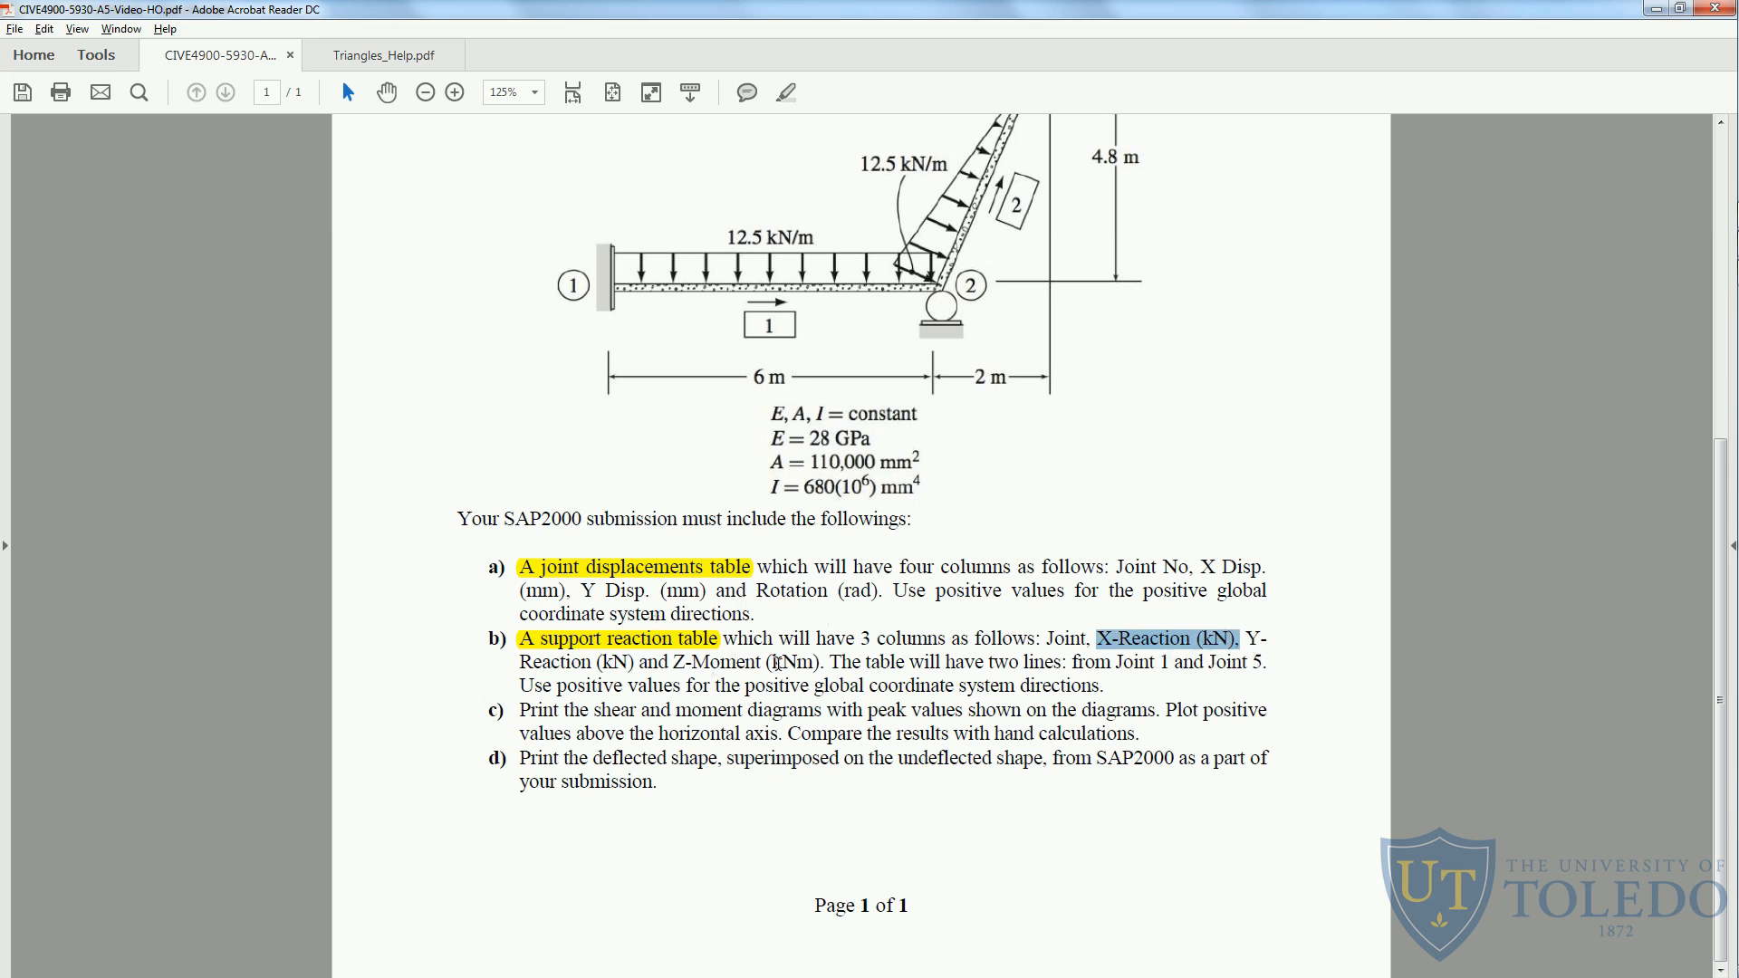
{"action": "left_click", "coordinate": [777, 661]}
{"action": "key", "text": "alt+Tab"}
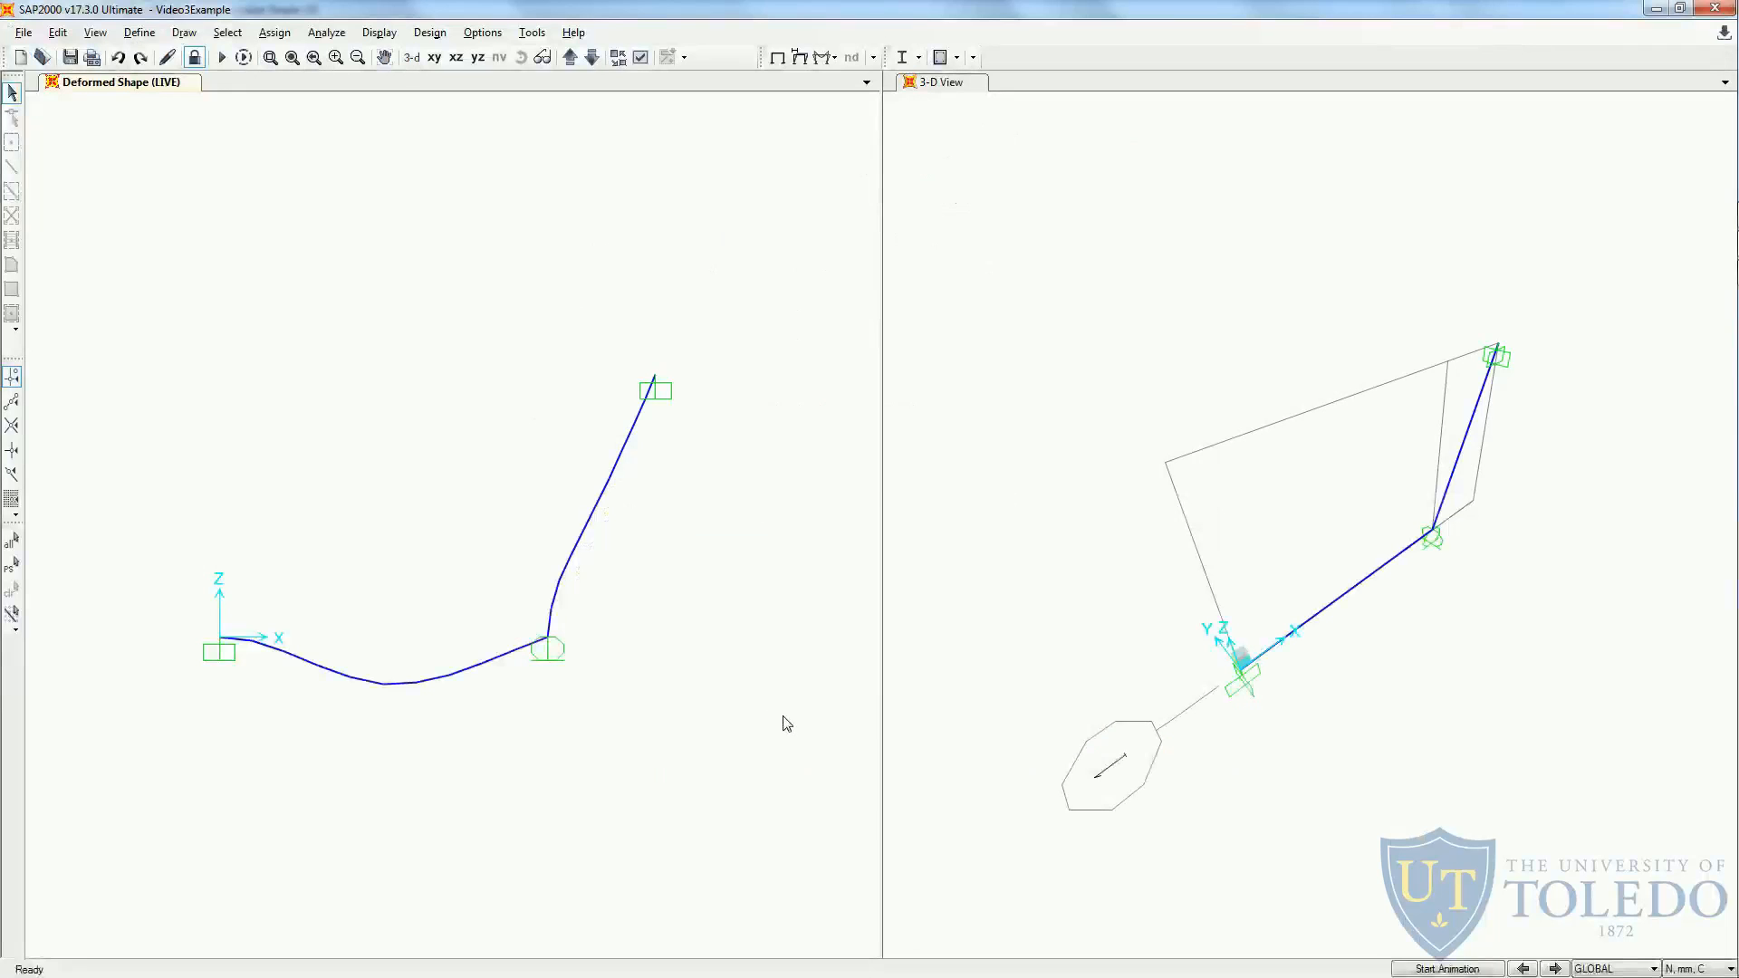
{"action": "left_click", "coordinate": [1693, 969]}
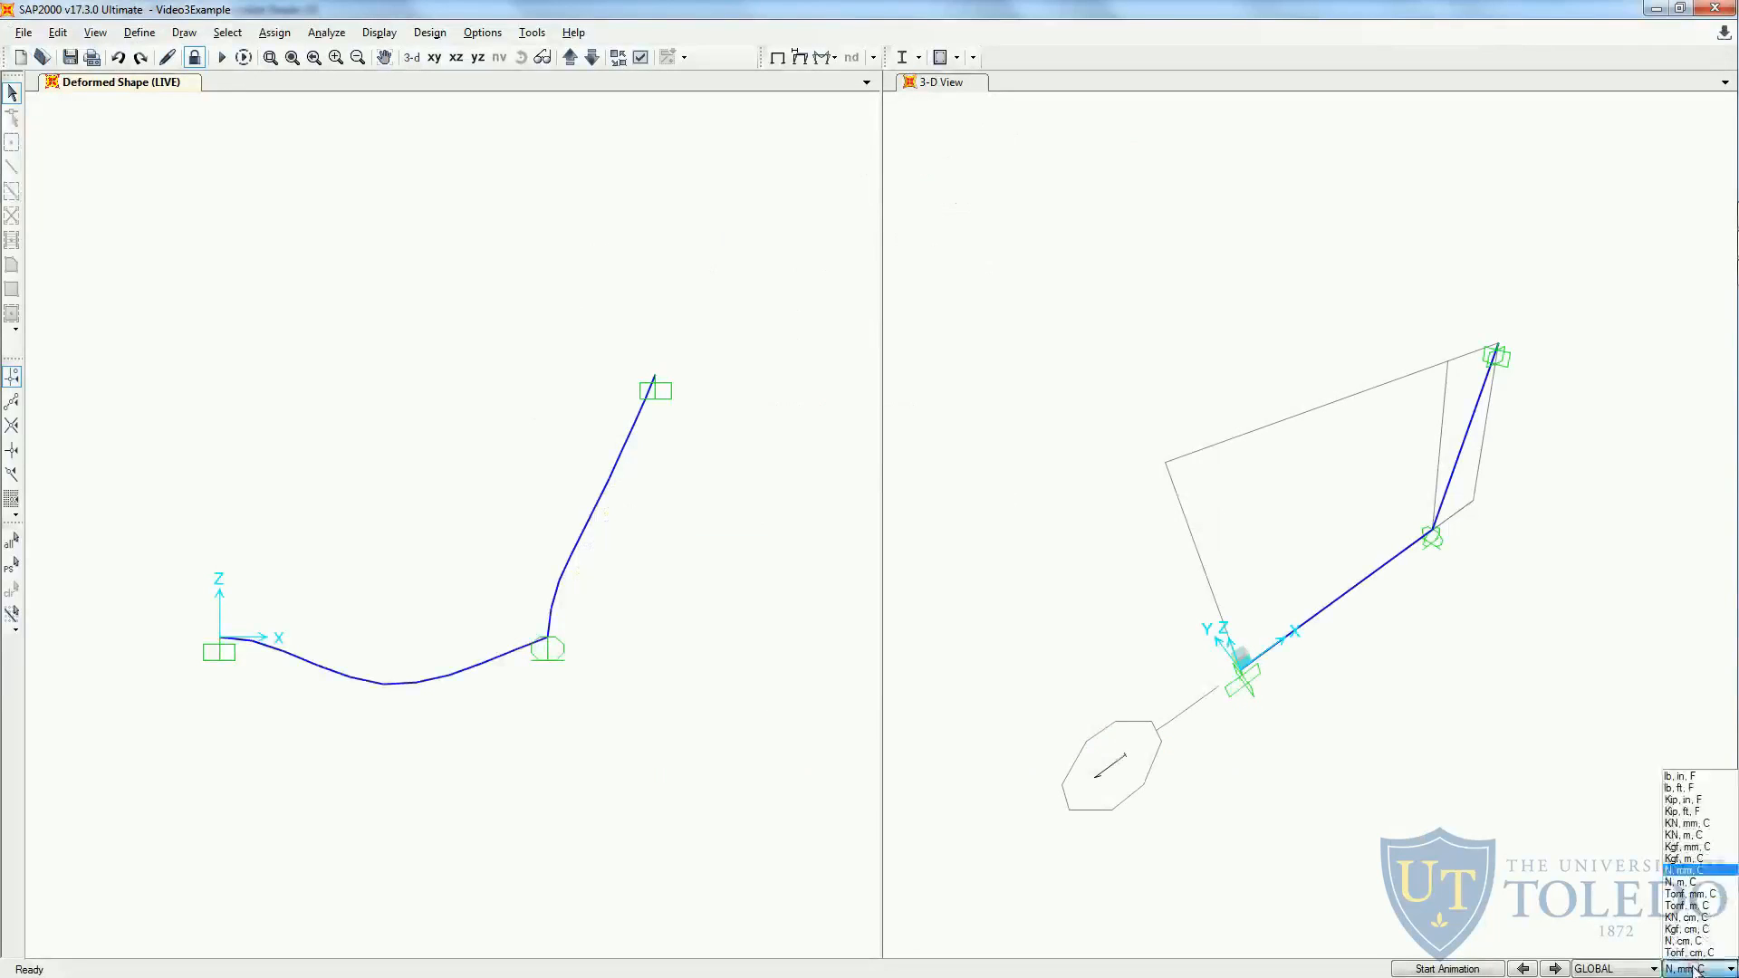
{"action": "left_click", "coordinate": [1704, 835]}
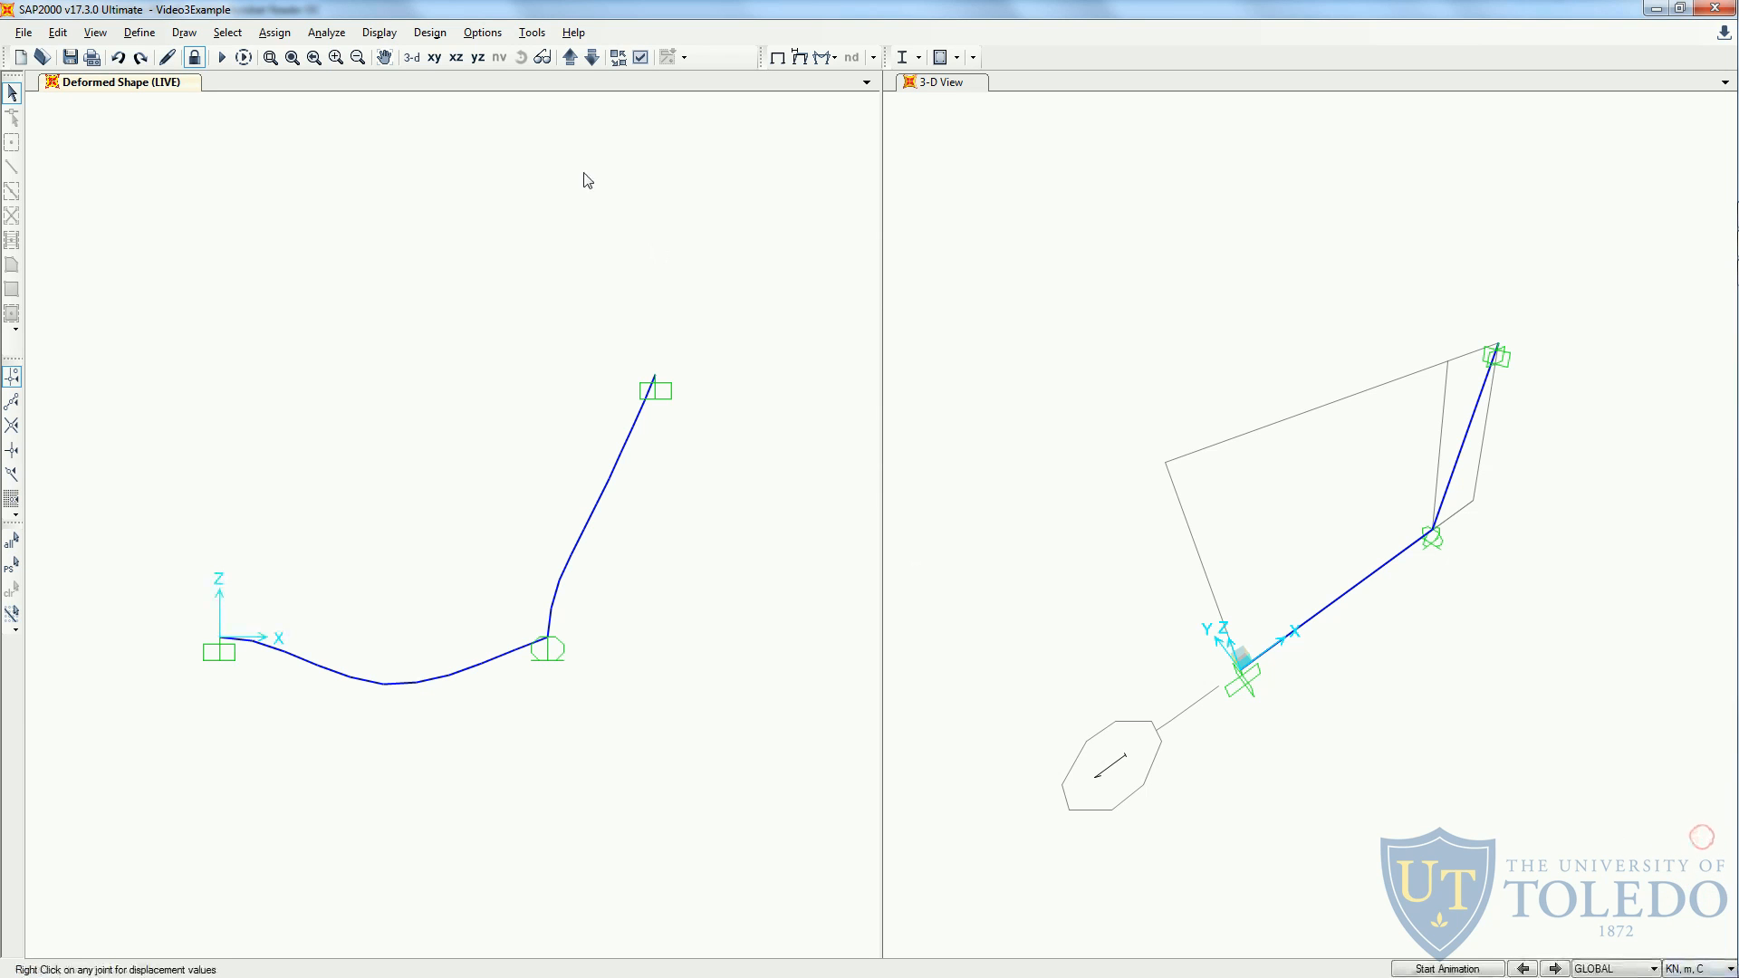
- Display the Joint Reactions table, selecting Reactions instead of Displacements in the joint output
{"action": "left_click", "coordinate": [378, 33]}
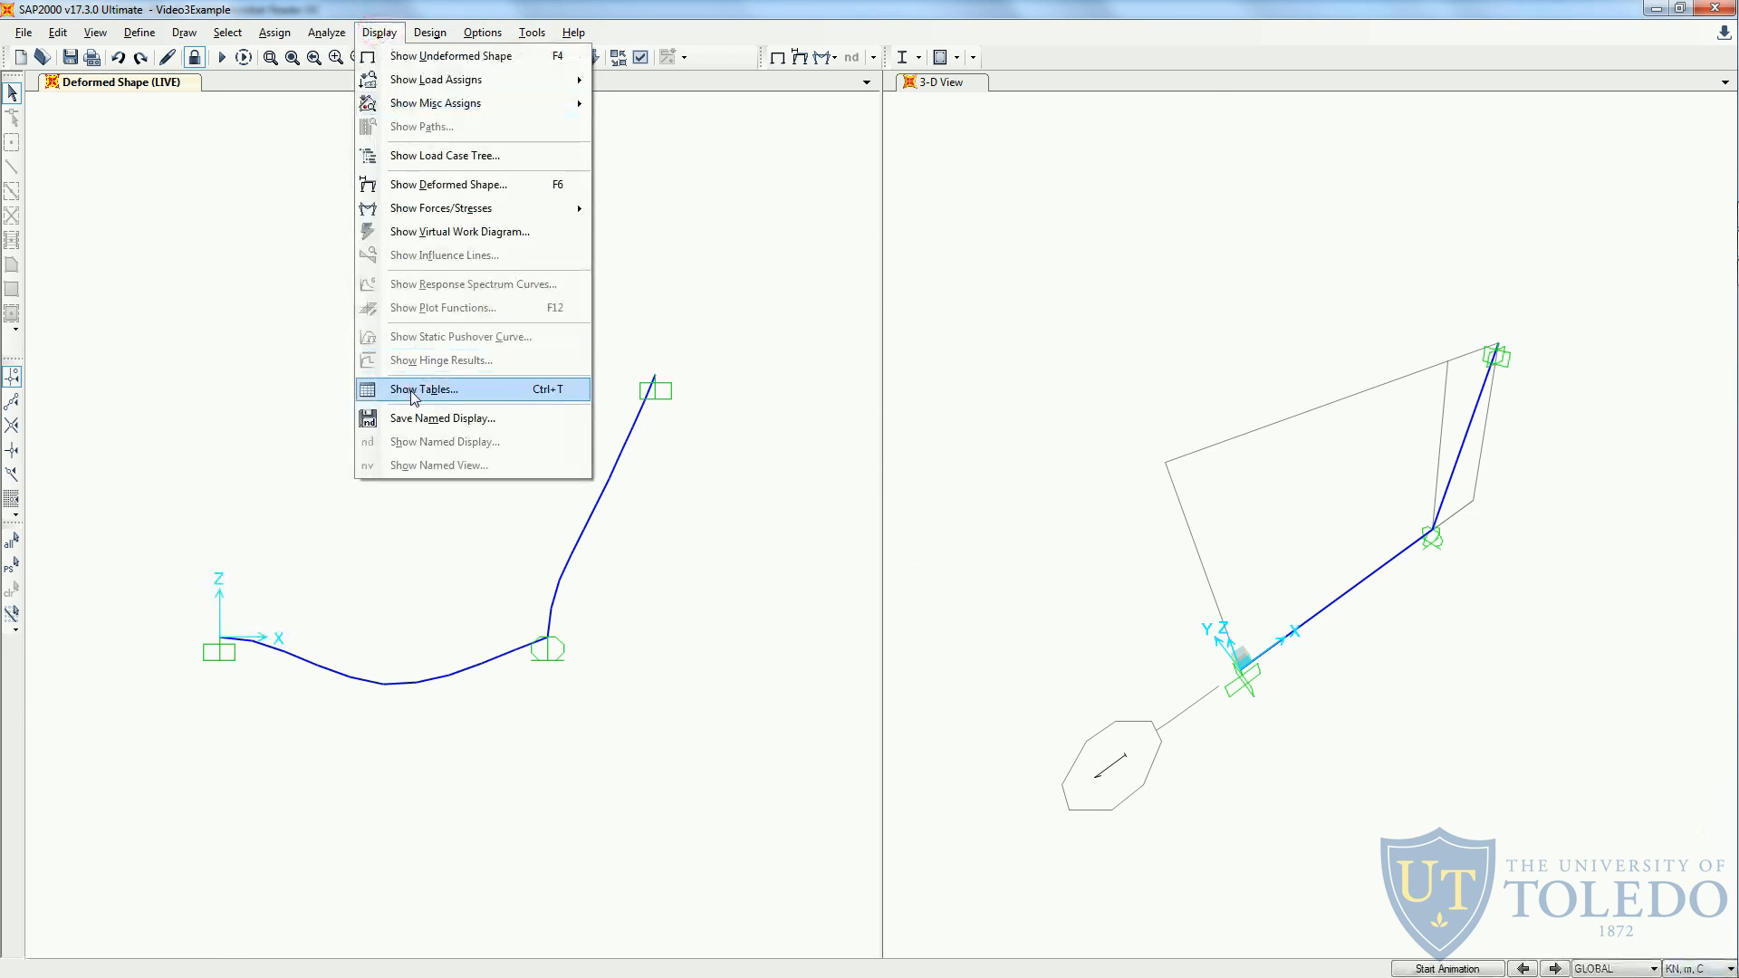
{"action": "left_click", "coordinate": [408, 389]}
{"action": "left_click", "coordinate": [537, 443]}
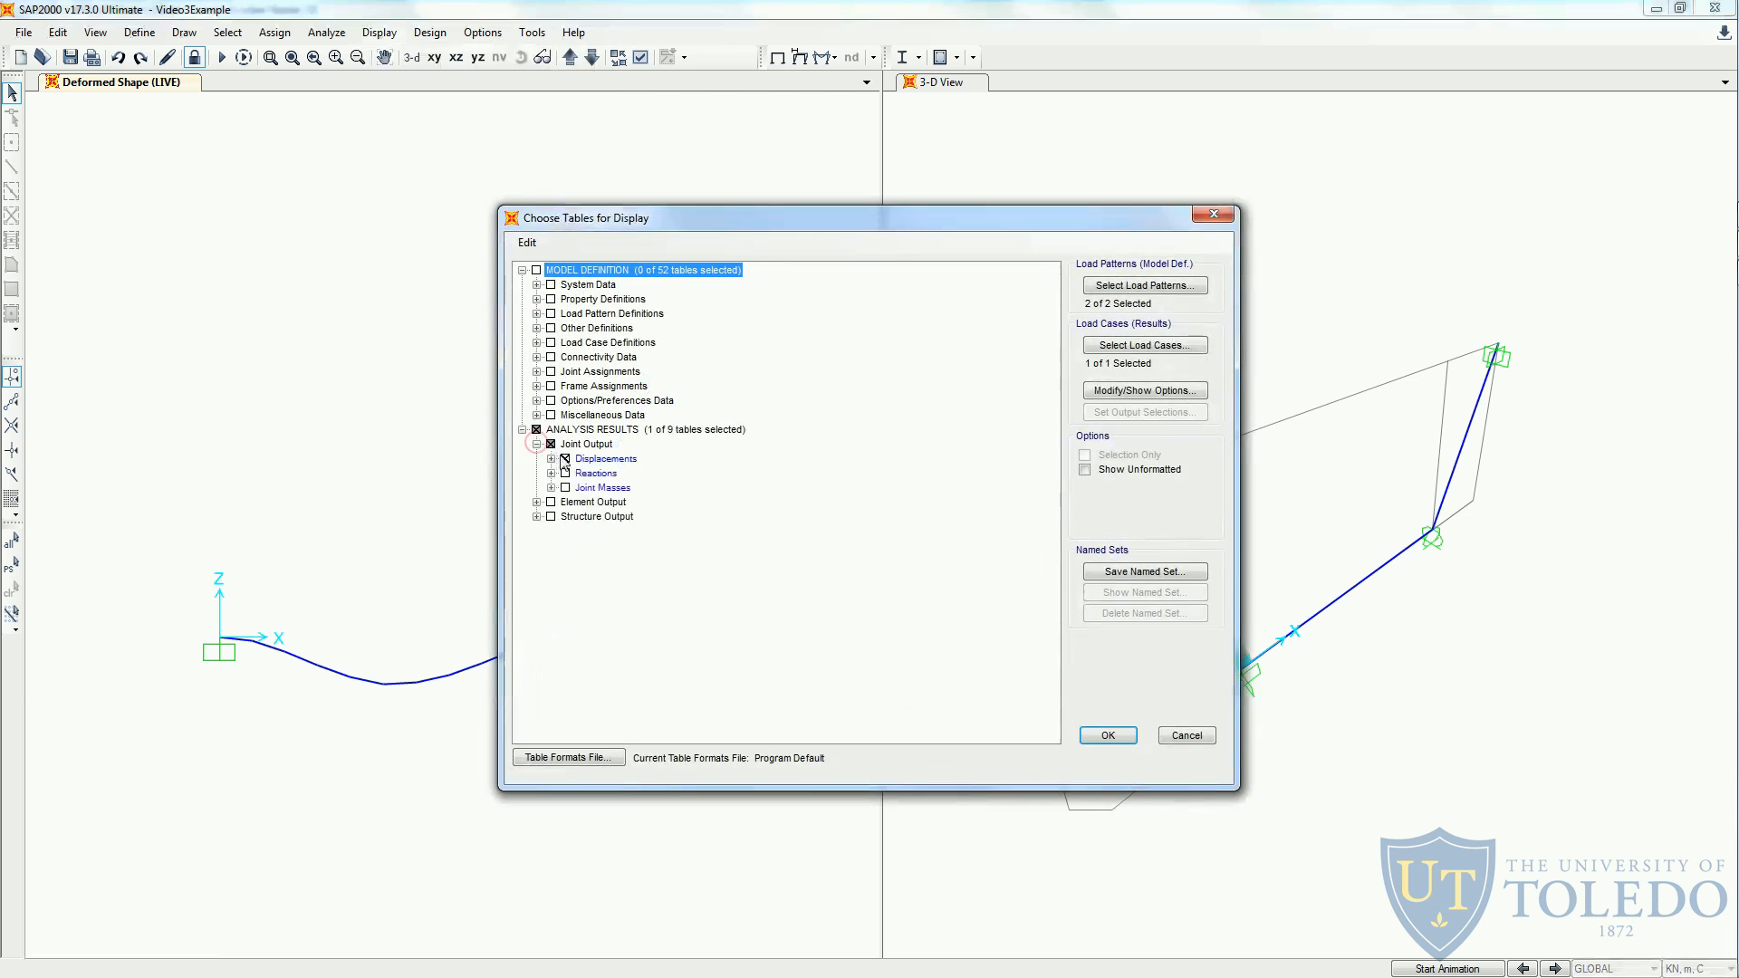
{"action": "left_click", "coordinate": [565, 460]}
{"action": "left_click", "coordinate": [565, 472]}
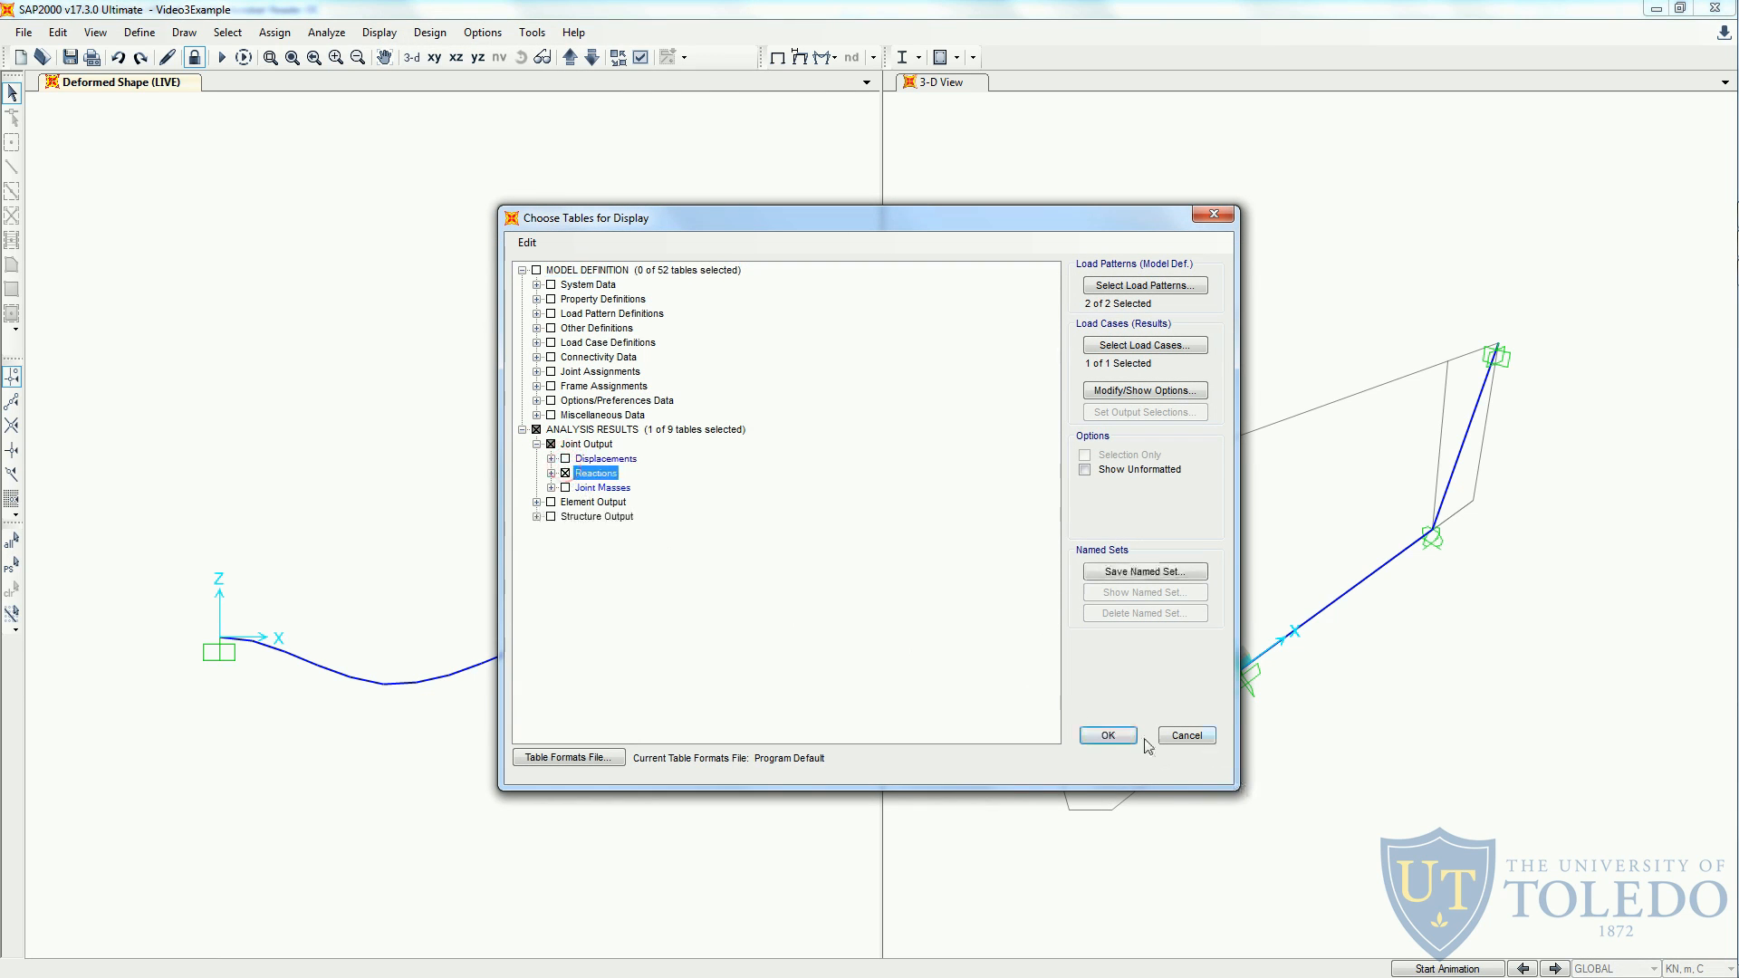
{"action": "left_click", "coordinate": [1107, 735]}
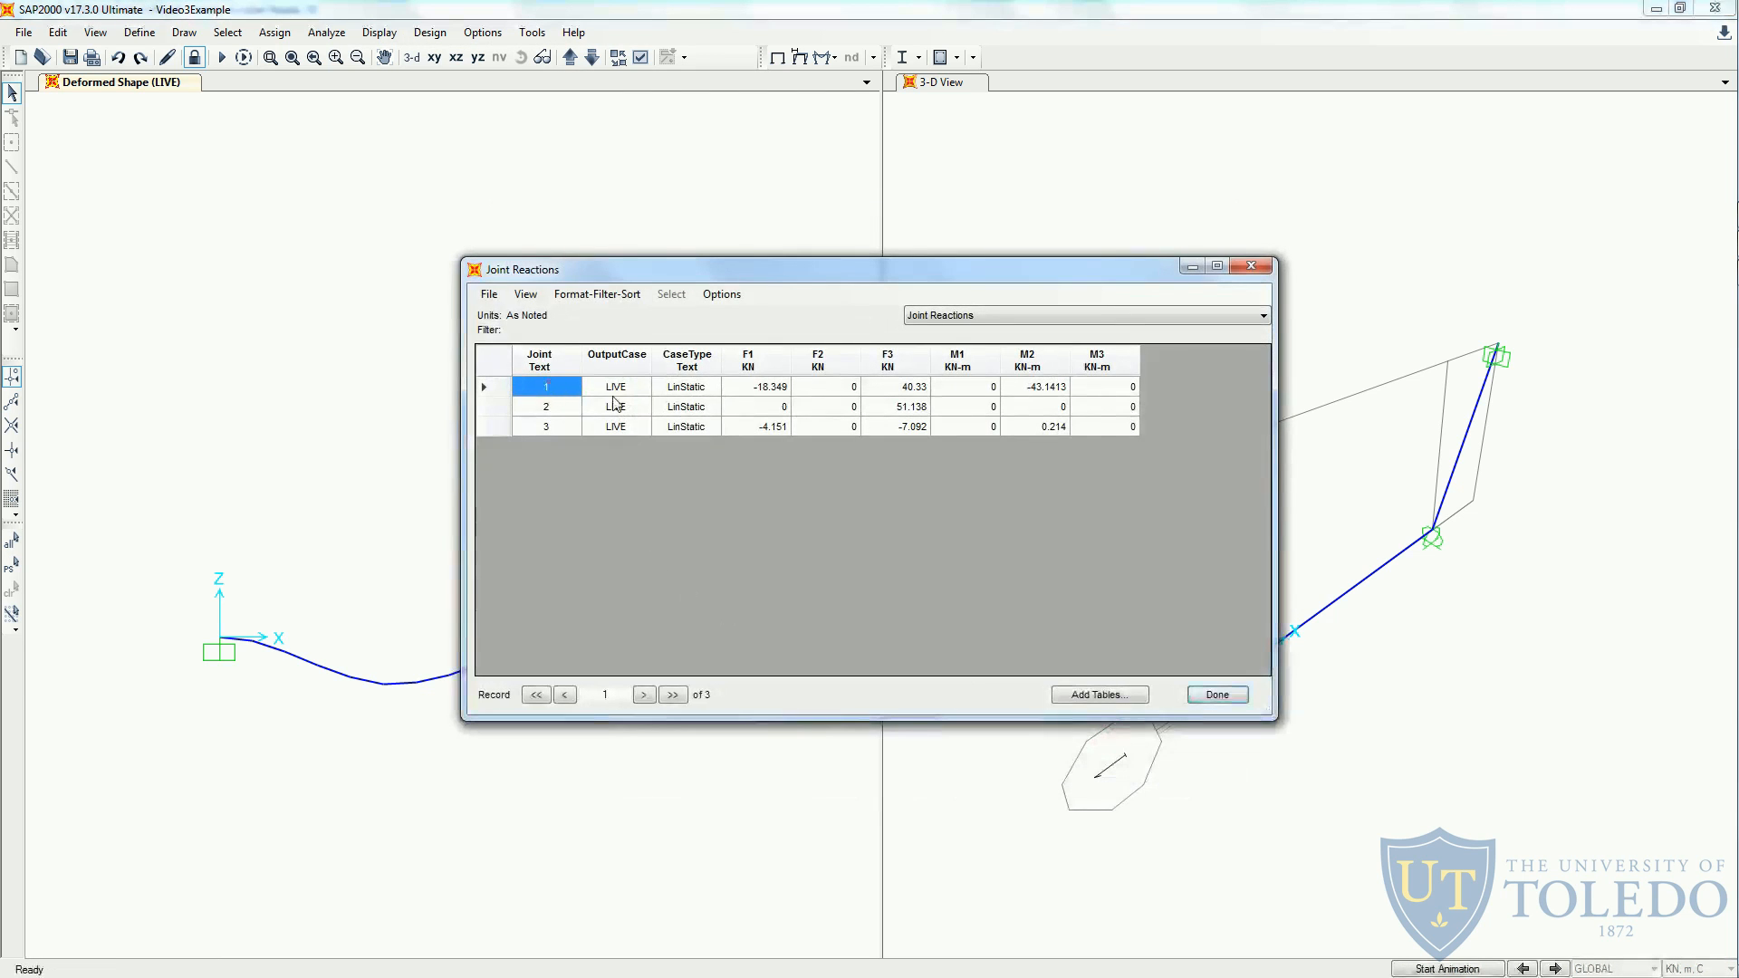
- Copy all rows of the Joint Reactions table and paste them into the Excel sheet starting at cell O3
{"action": "left_click_drag", "start_coordinate": [616, 390], "coordinate": [1096, 427]}
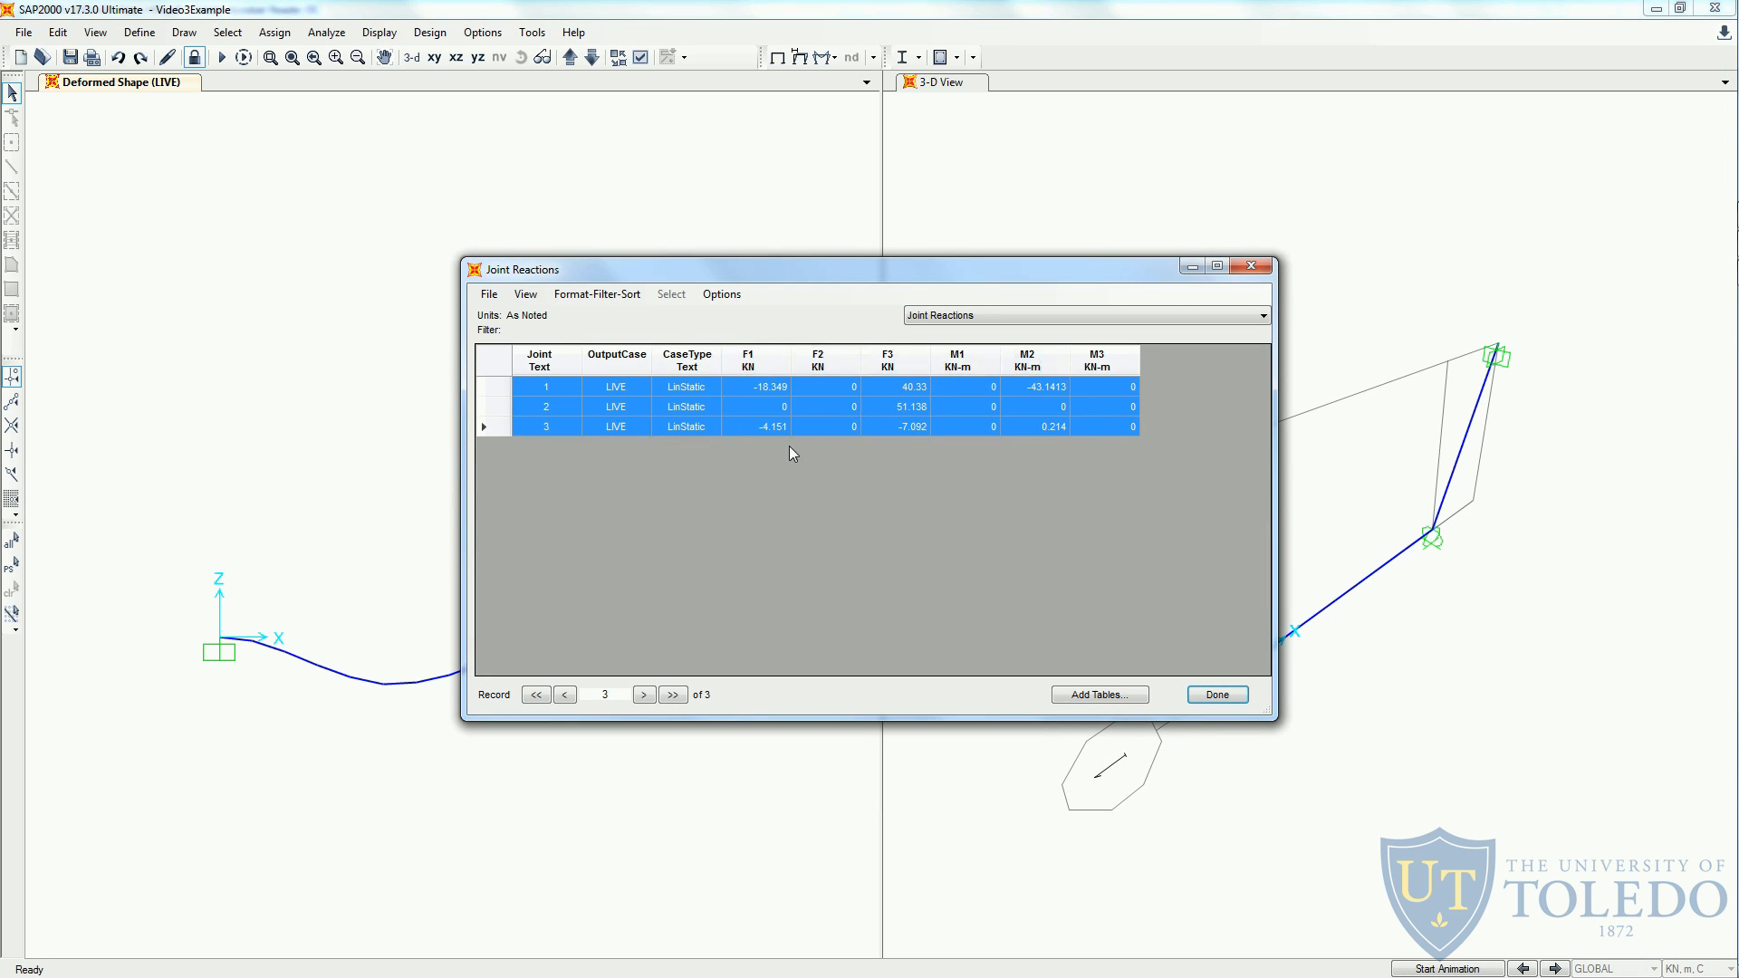
{"action": "key", "text": "alt+Tab"}
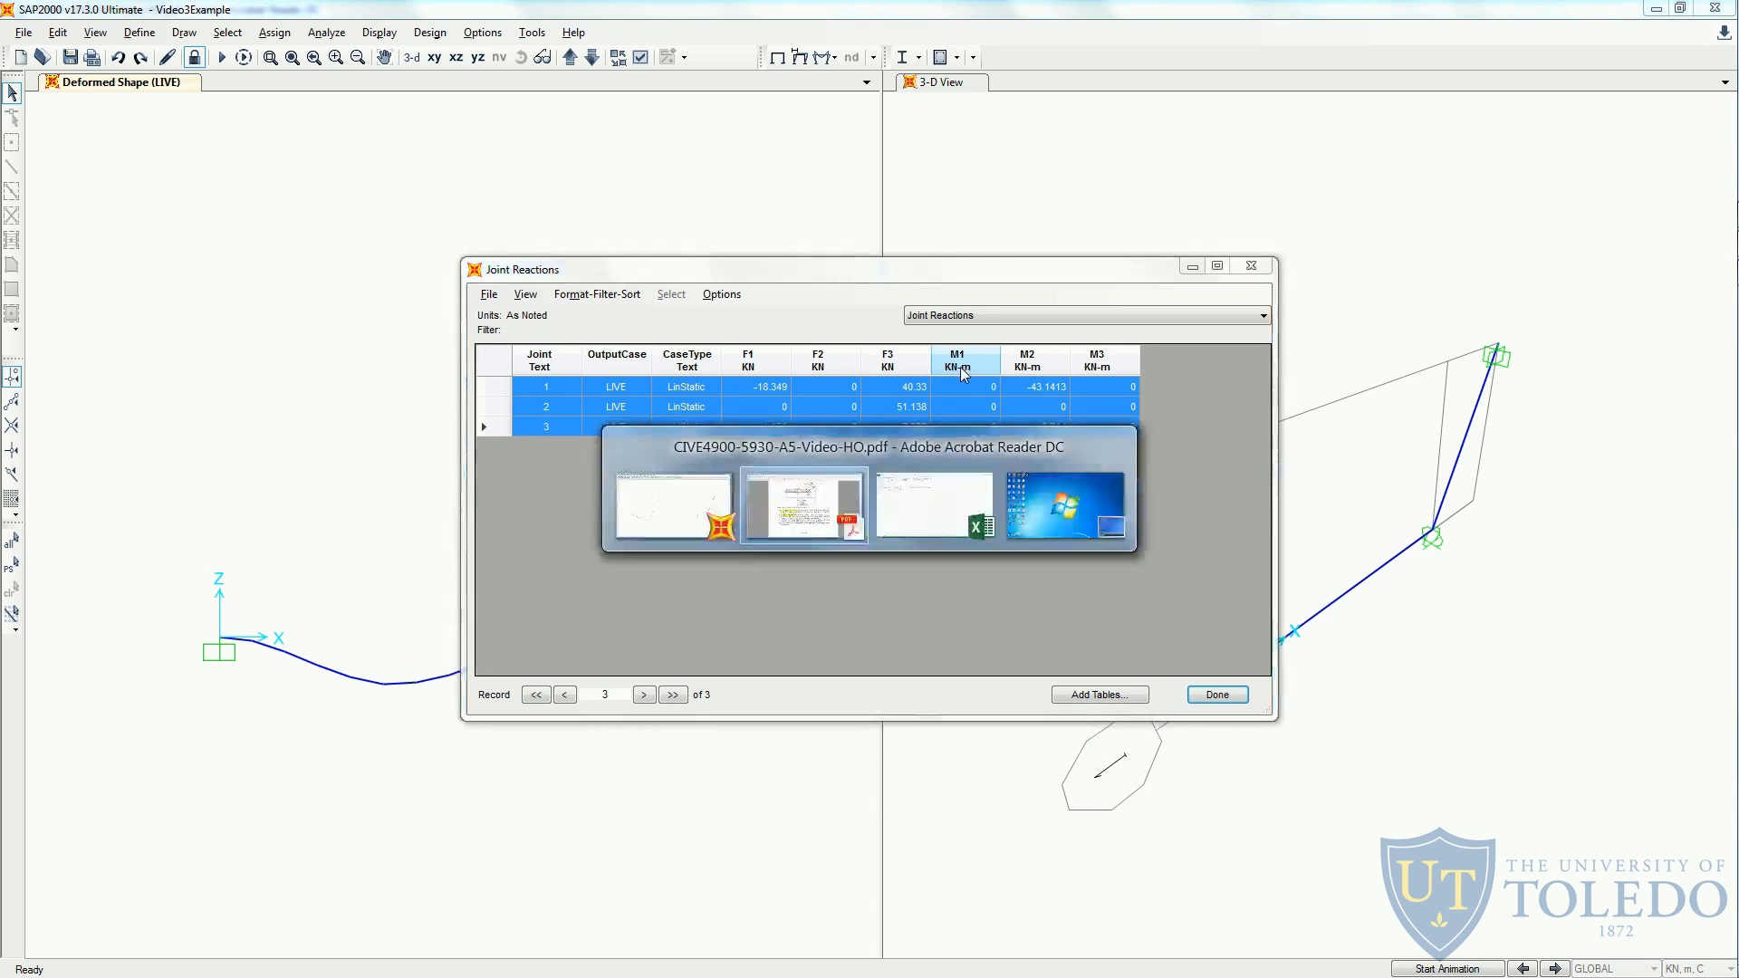
{"action": "key", "text": "ctrl+v"}
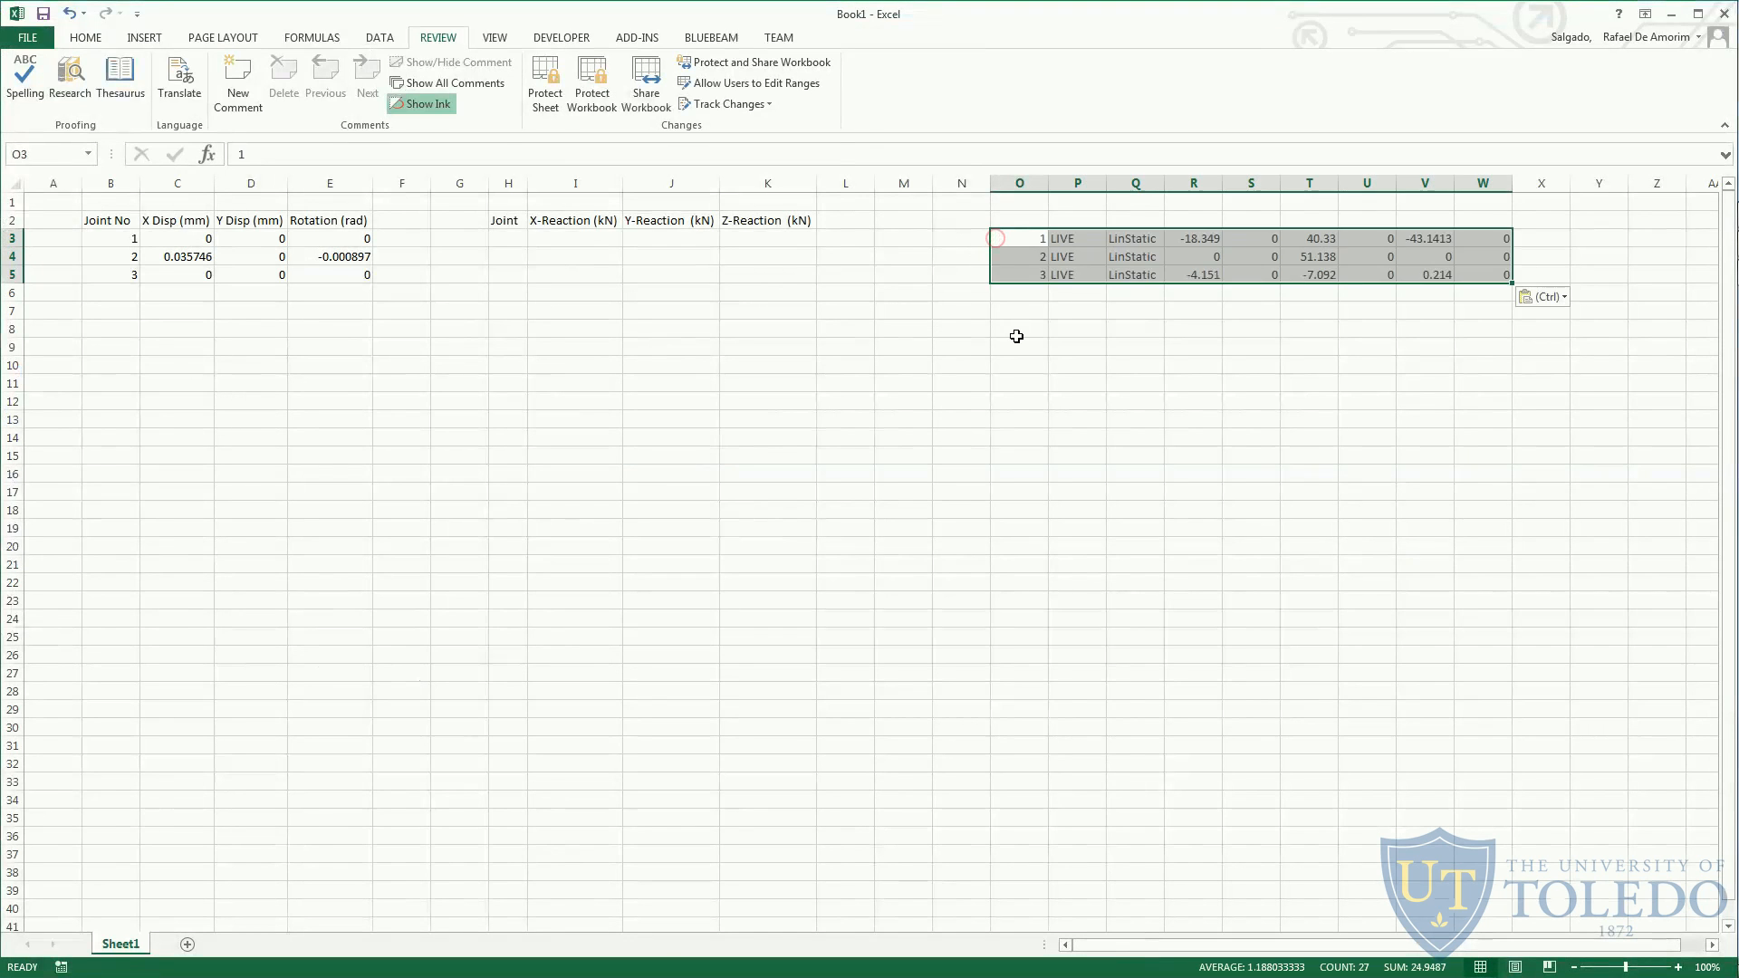
- Copy the joint numbers into the Joint column and the F1 values from R3:R5 into the X-Reaction (kN) column
{"action": "left_click_drag", "start_coordinate": [1040, 239], "coordinate": [1042, 276]}
{"action": "key", "text": "ctrl+c"}
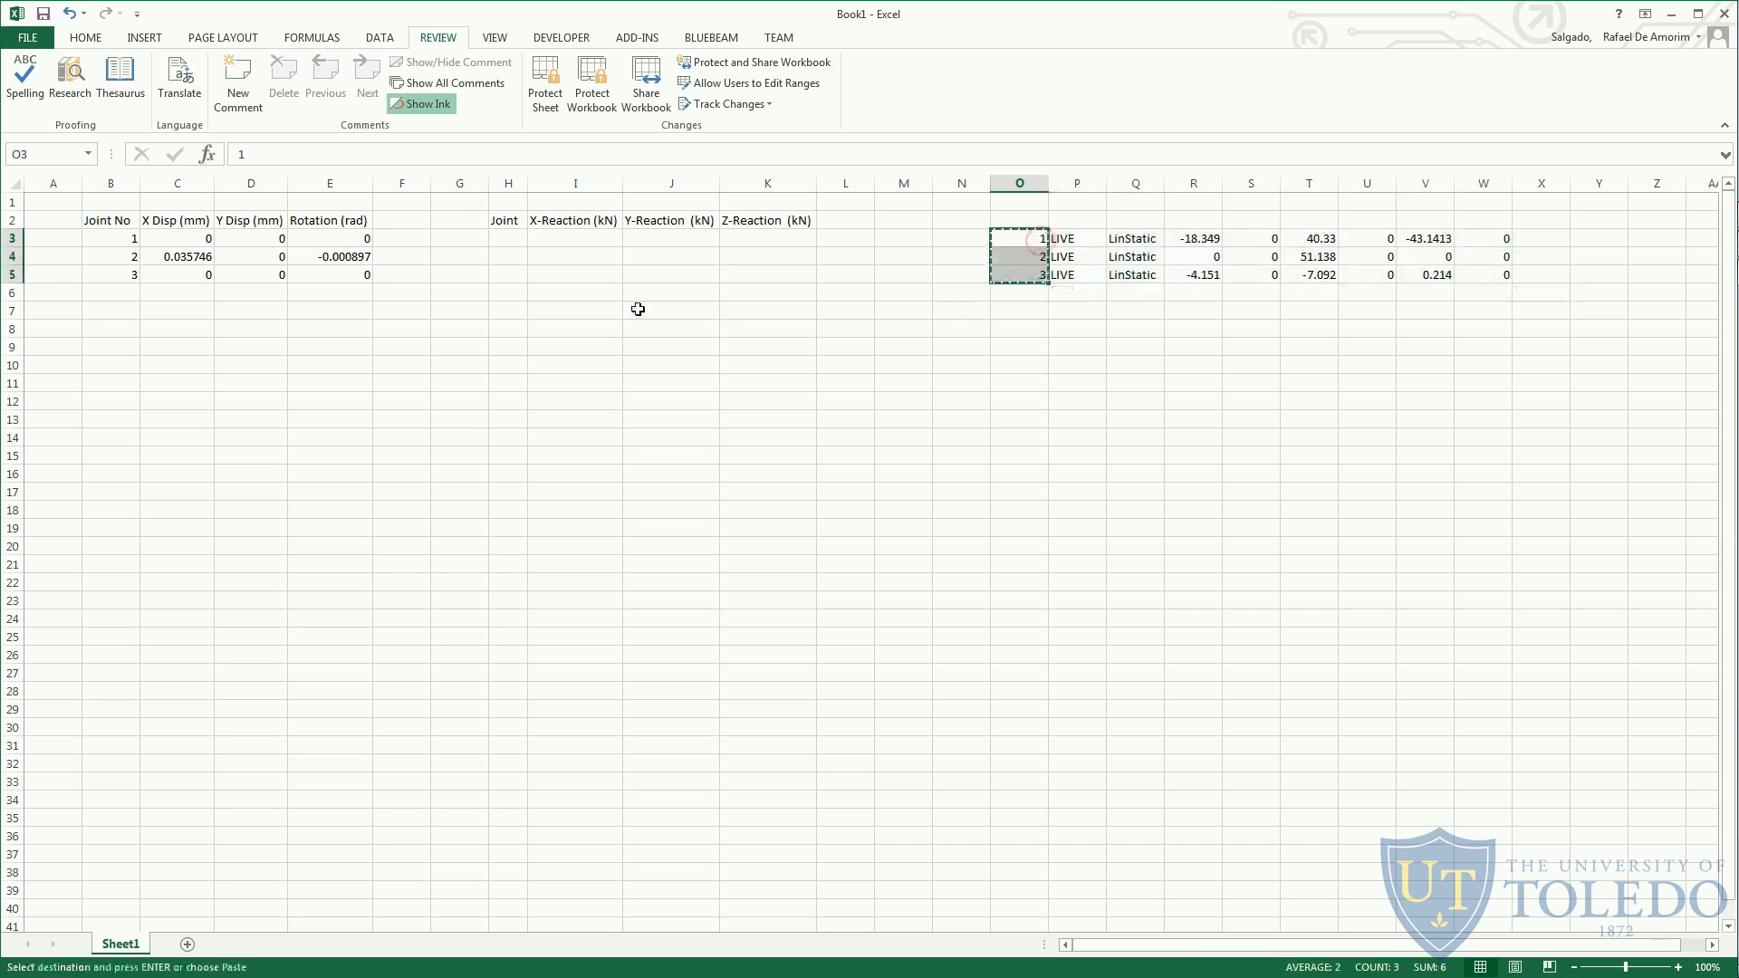
{"action": "left_click", "coordinate": [500, 240]}
{"action": "key", "text": "ctrl+v"}
{"action": "left_click_drag", "start_coordinate": [1196, 235], "coordinate": [1197, 274]}
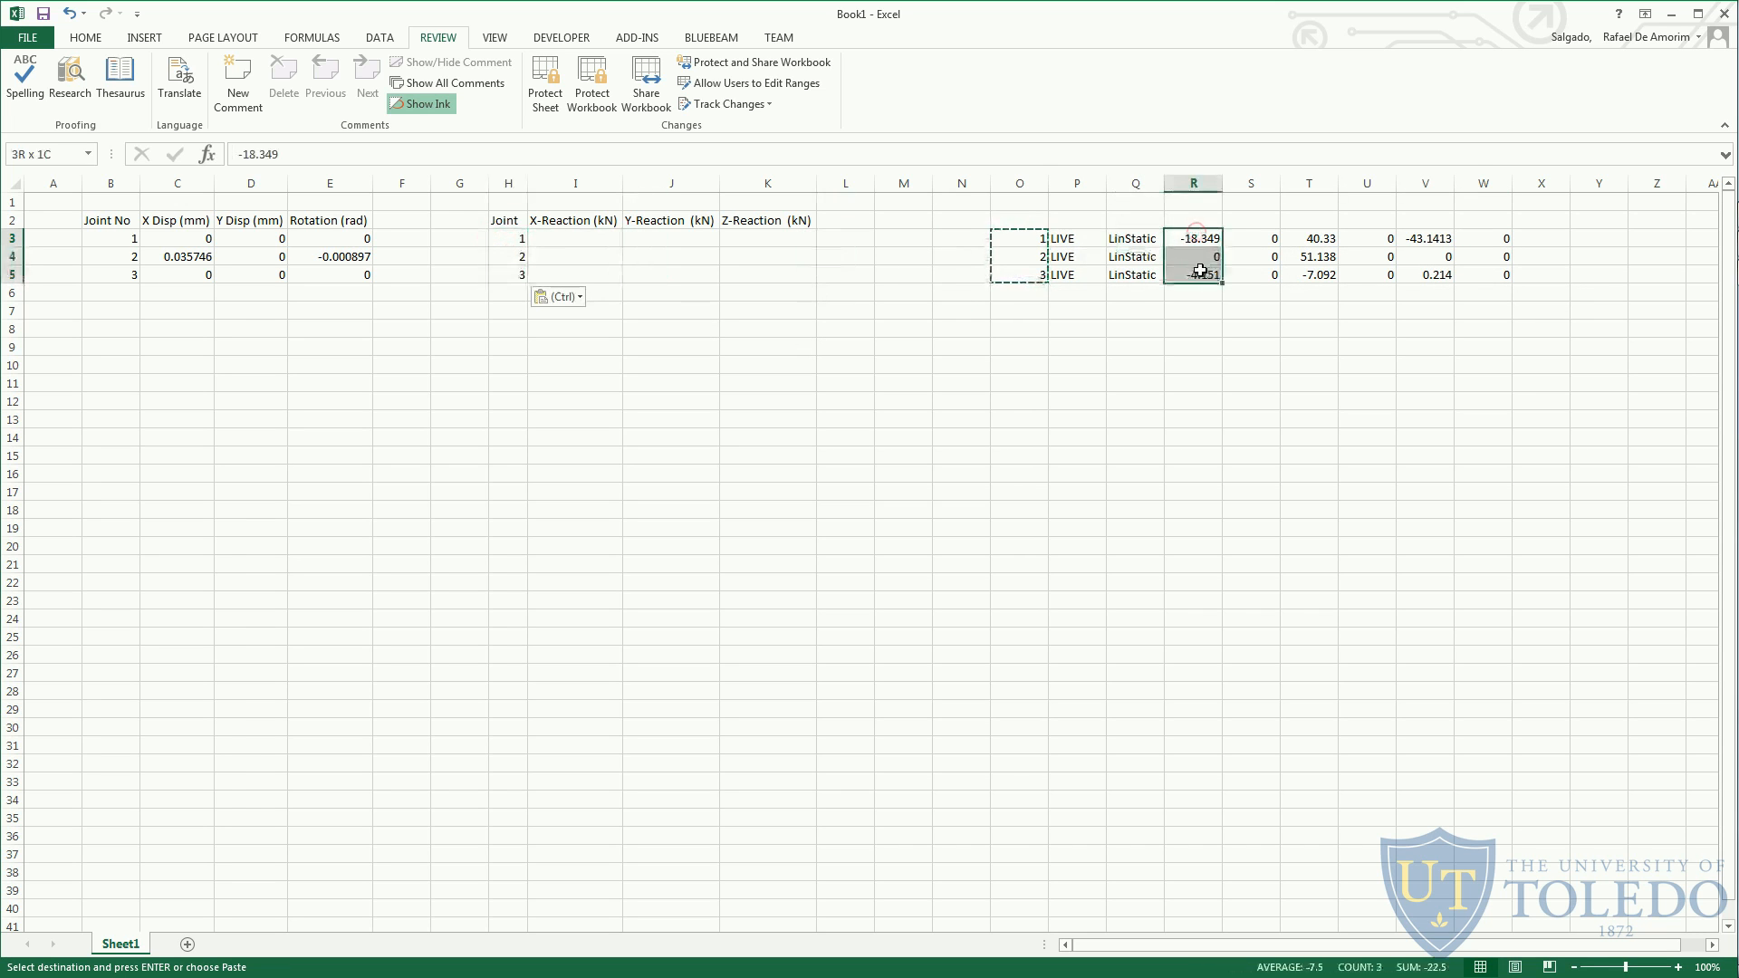
{"action": "key", "text": "ctrl+c"}
{"action": "left_click", "coordinate": [601, 232]}
{"action": "key", "text": "ctrl+v"}
- Copy T3:T5 into the Y-Reaction (kN) column and V3:V5 into the Z-Reaction column of the reaction table
{"action": "left_click_drag", "start_coordinate": [1309, 238], "coordinate": [1309, 275]}
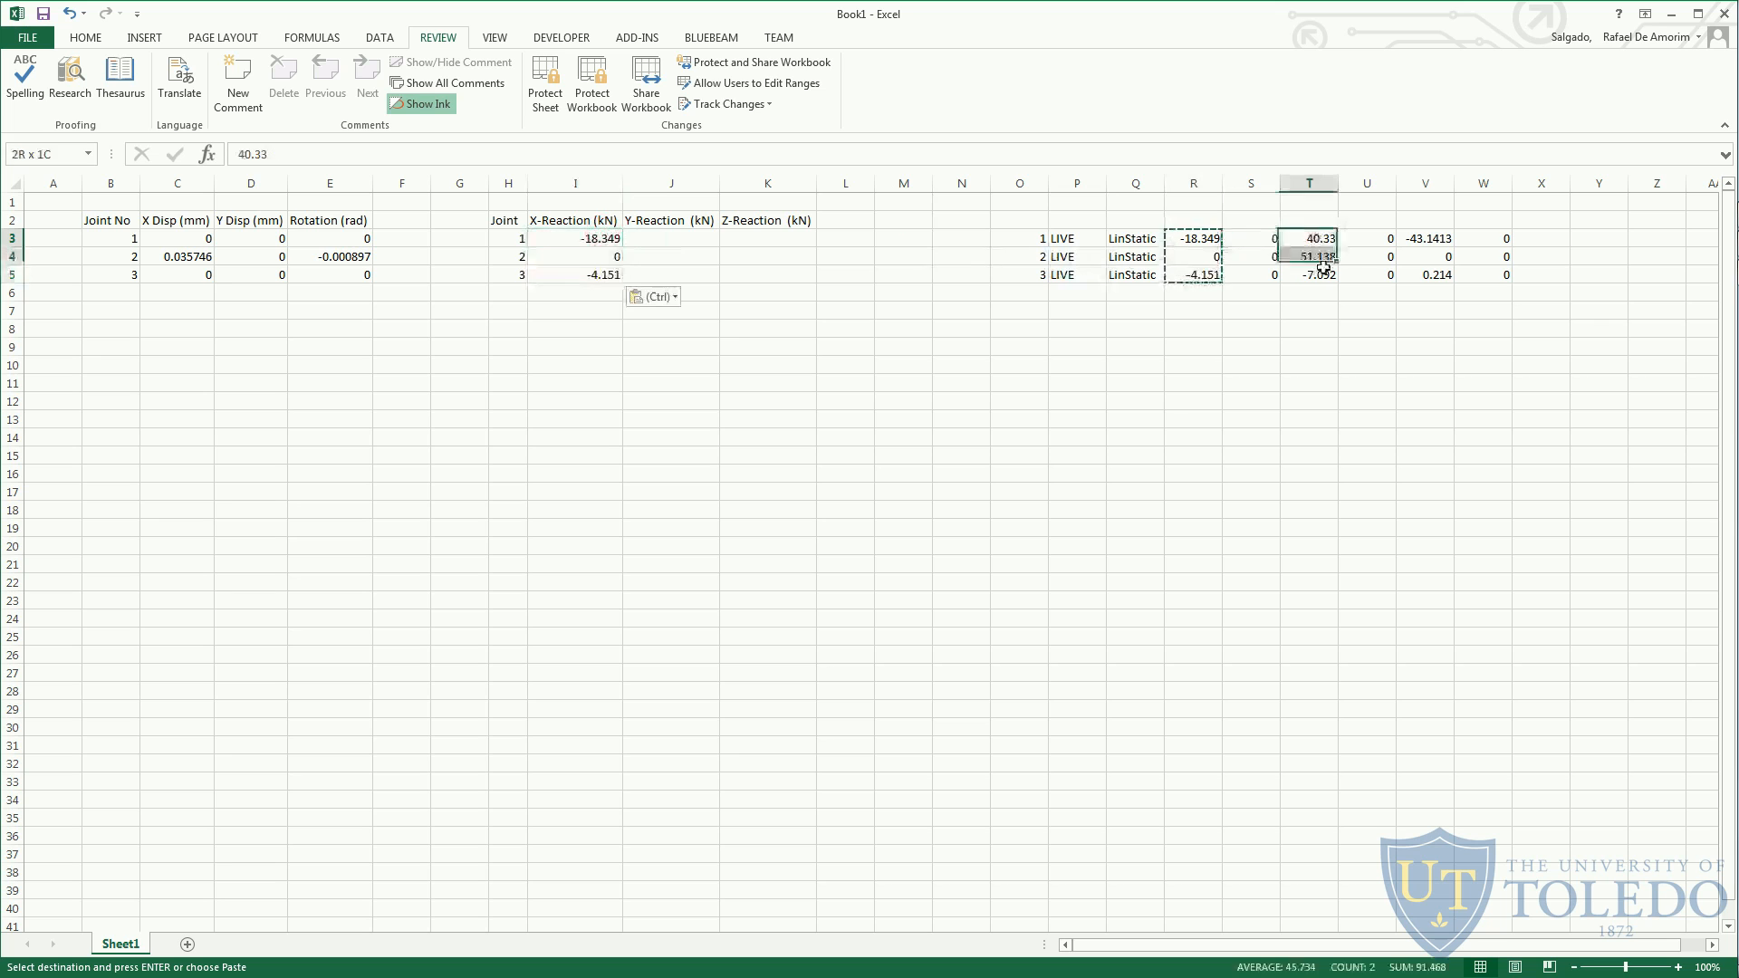
{"action": "key", "text": "ctrl+c"}
{"action": "left_click", "coordinate": [667, 239]}
{"action": "key", "text": "ctrl+v"}
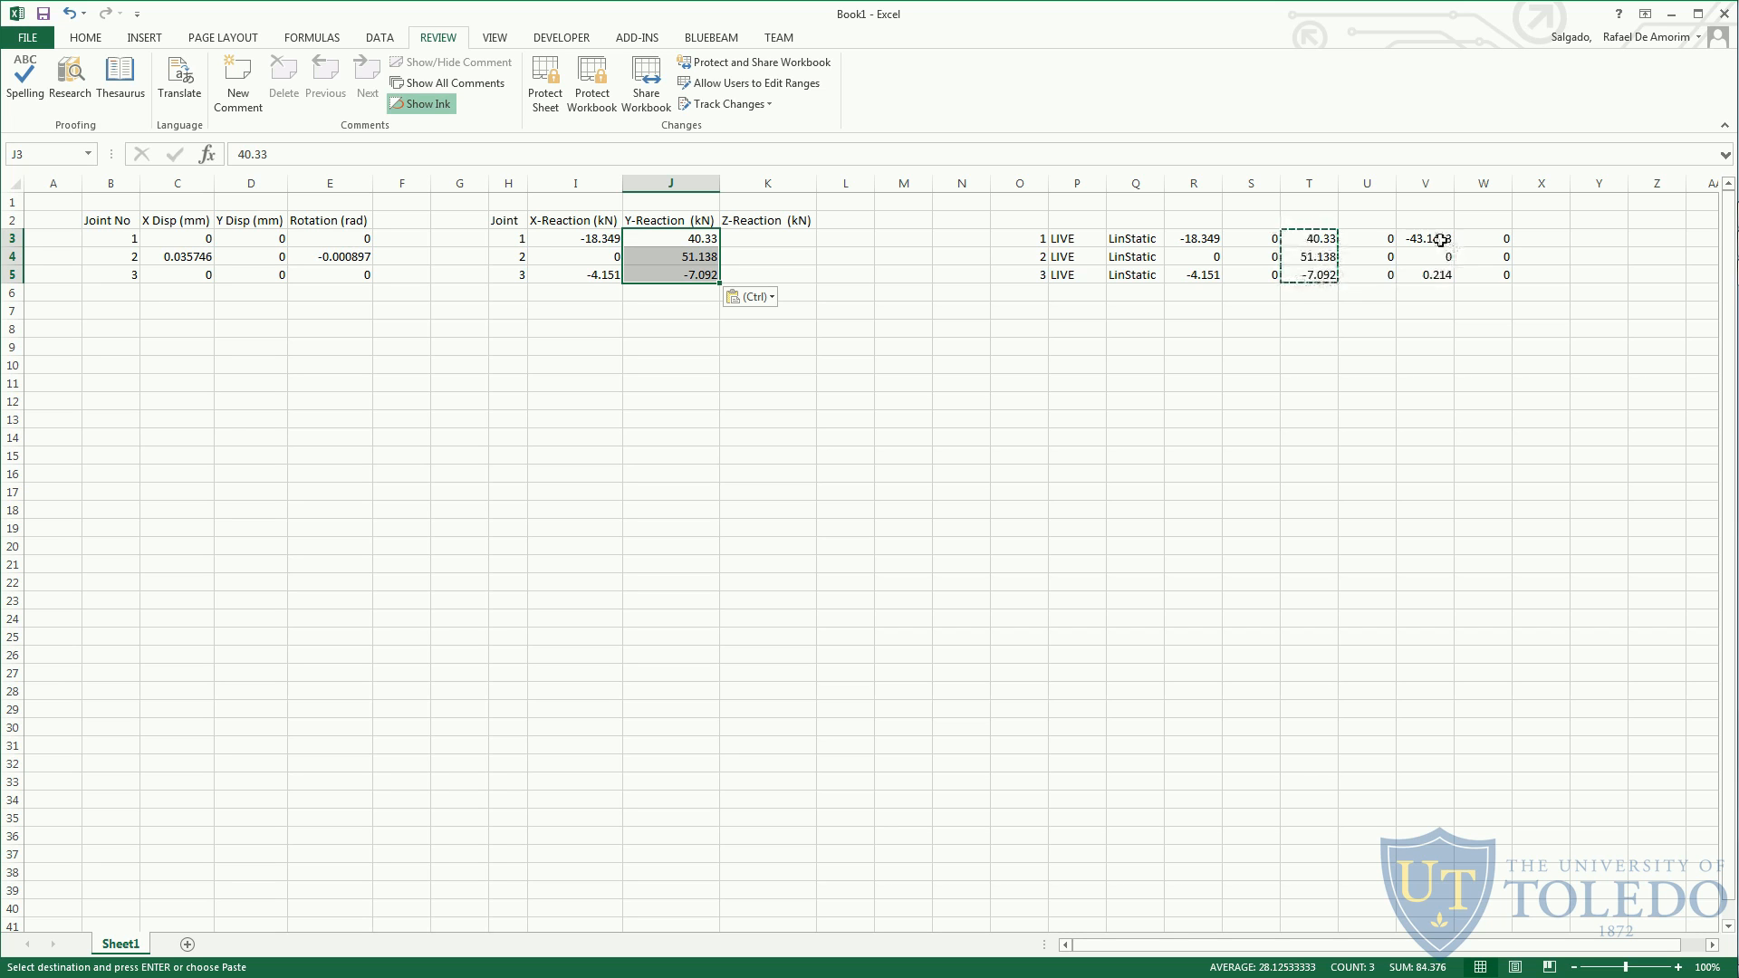
{"action": "left_click_drag", "start_coordinate": [1429, 238], "coordinate": [1429, 275]}
{"action": "key", "text": "ctrl+c"}
{"action": "left_click", "coordinate": [757, 237]}
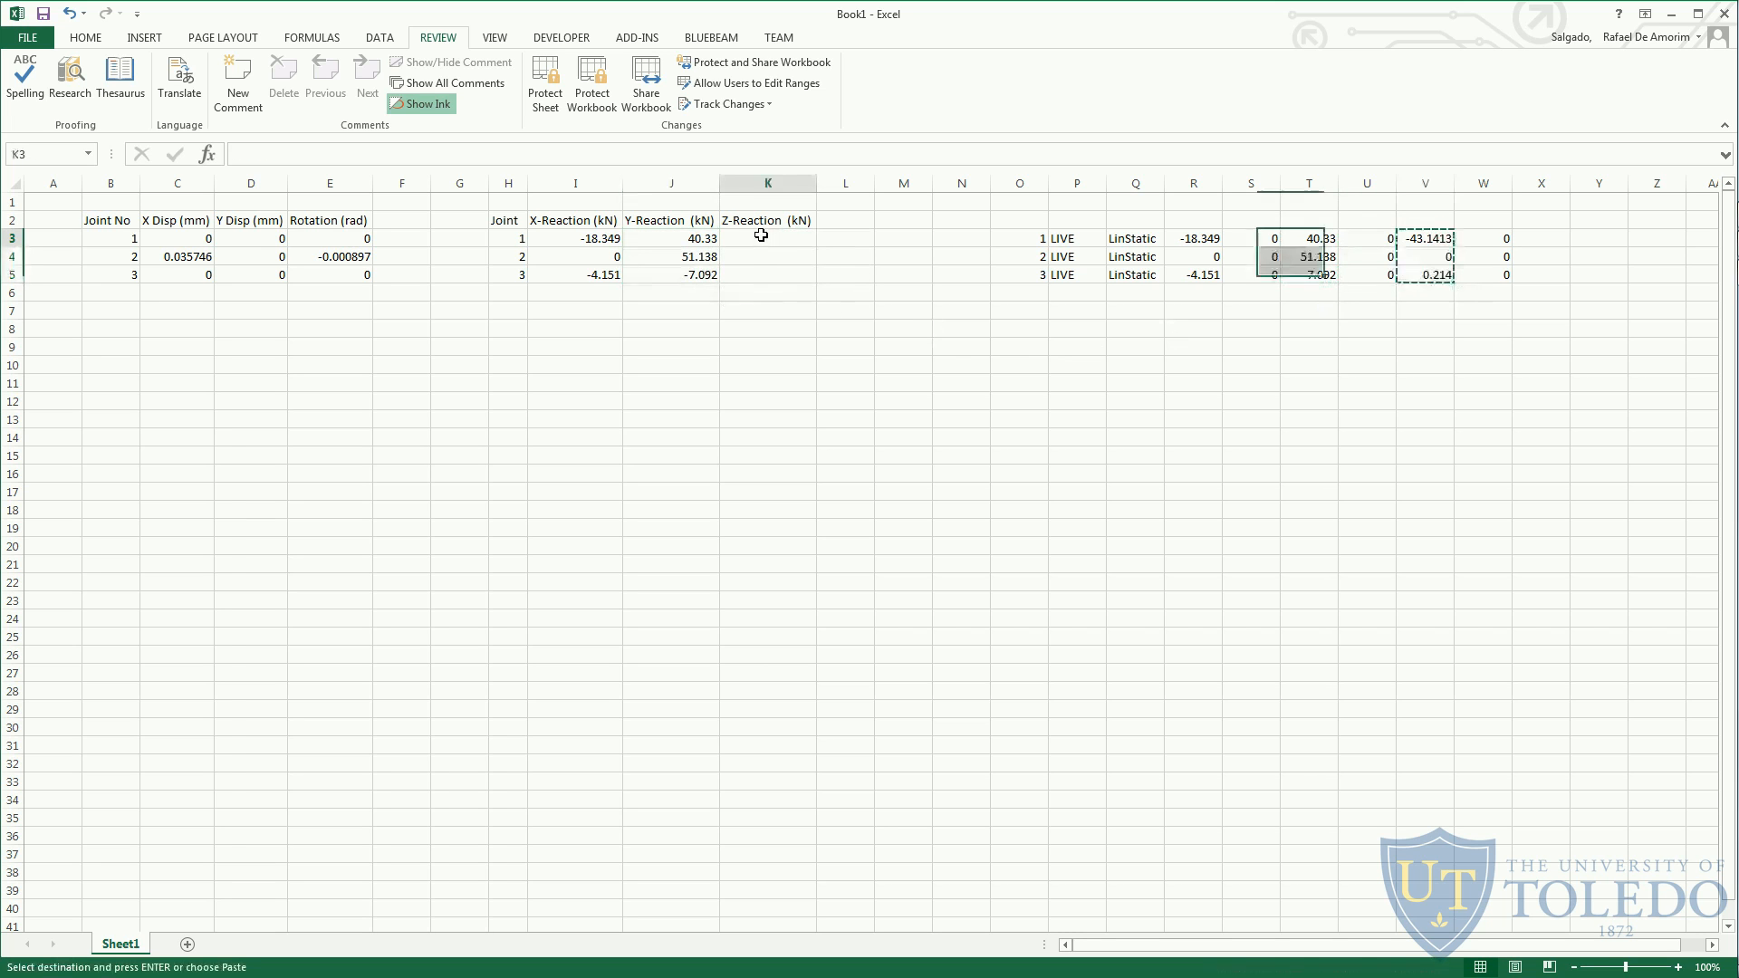
{"action": "key", "text": "ctrl+v"}
- Change the Z-Reaction header's unit to (kNm) and clear the pasted source data in O3:W5
{"action": "double_click", "coordinate": [804, 219]}
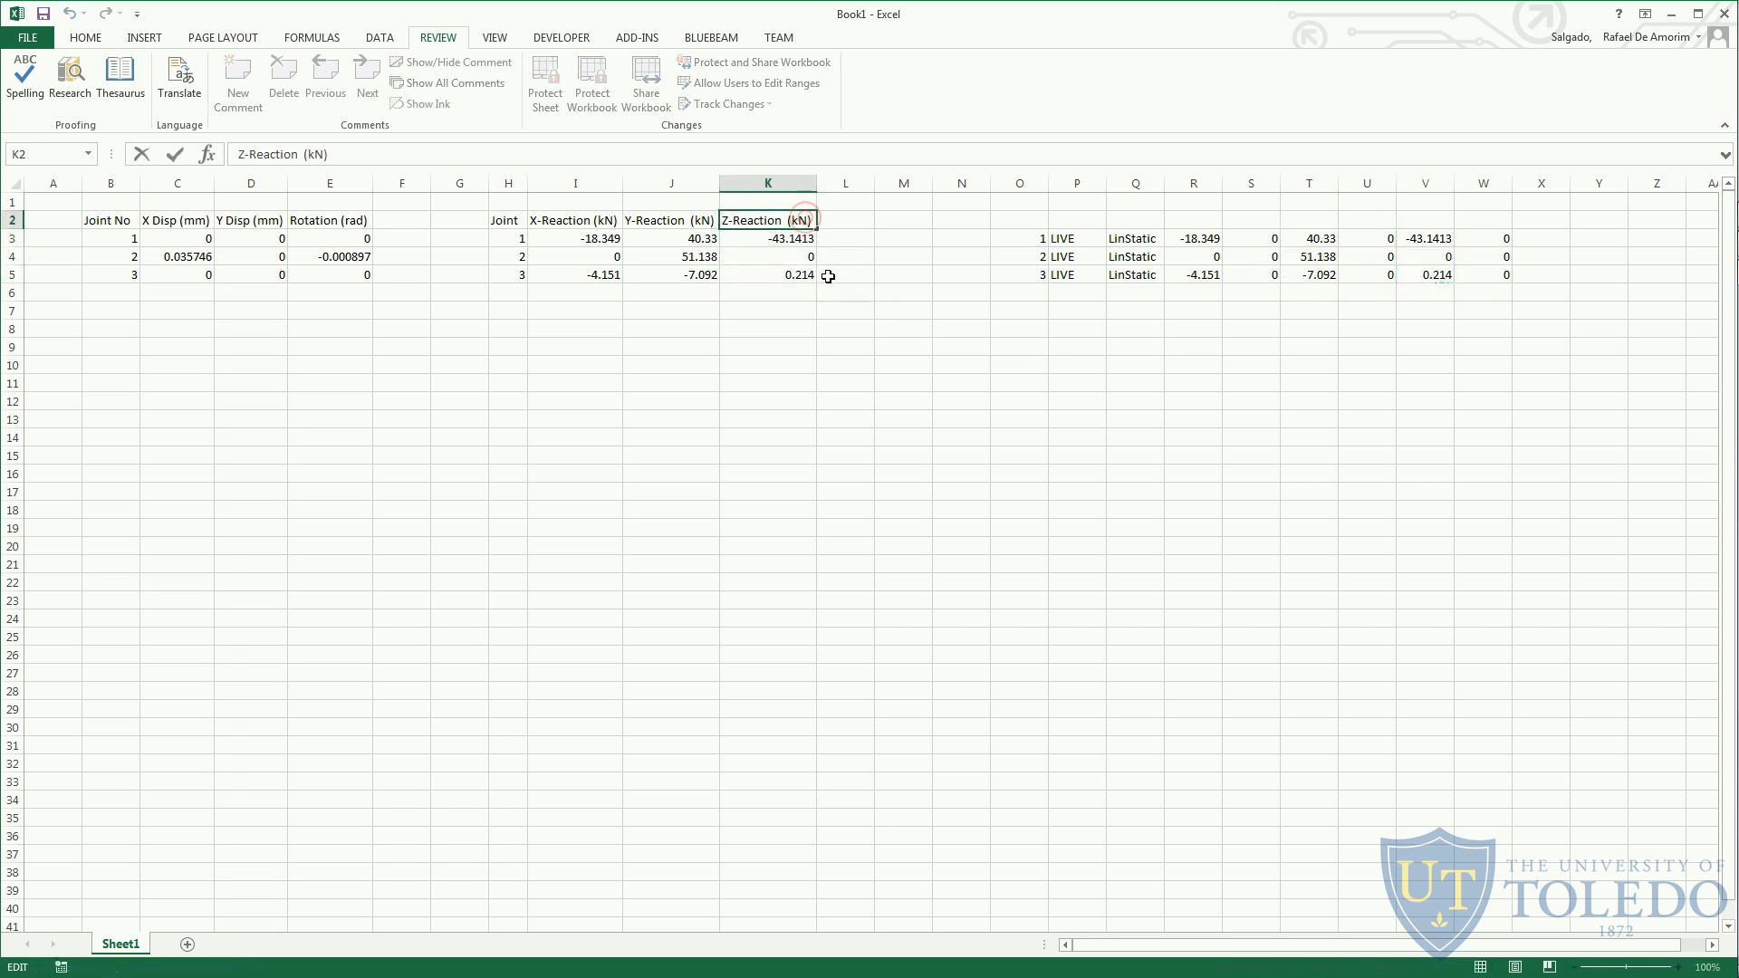
{"action": "left_click", "coordinate": [860, 441]}
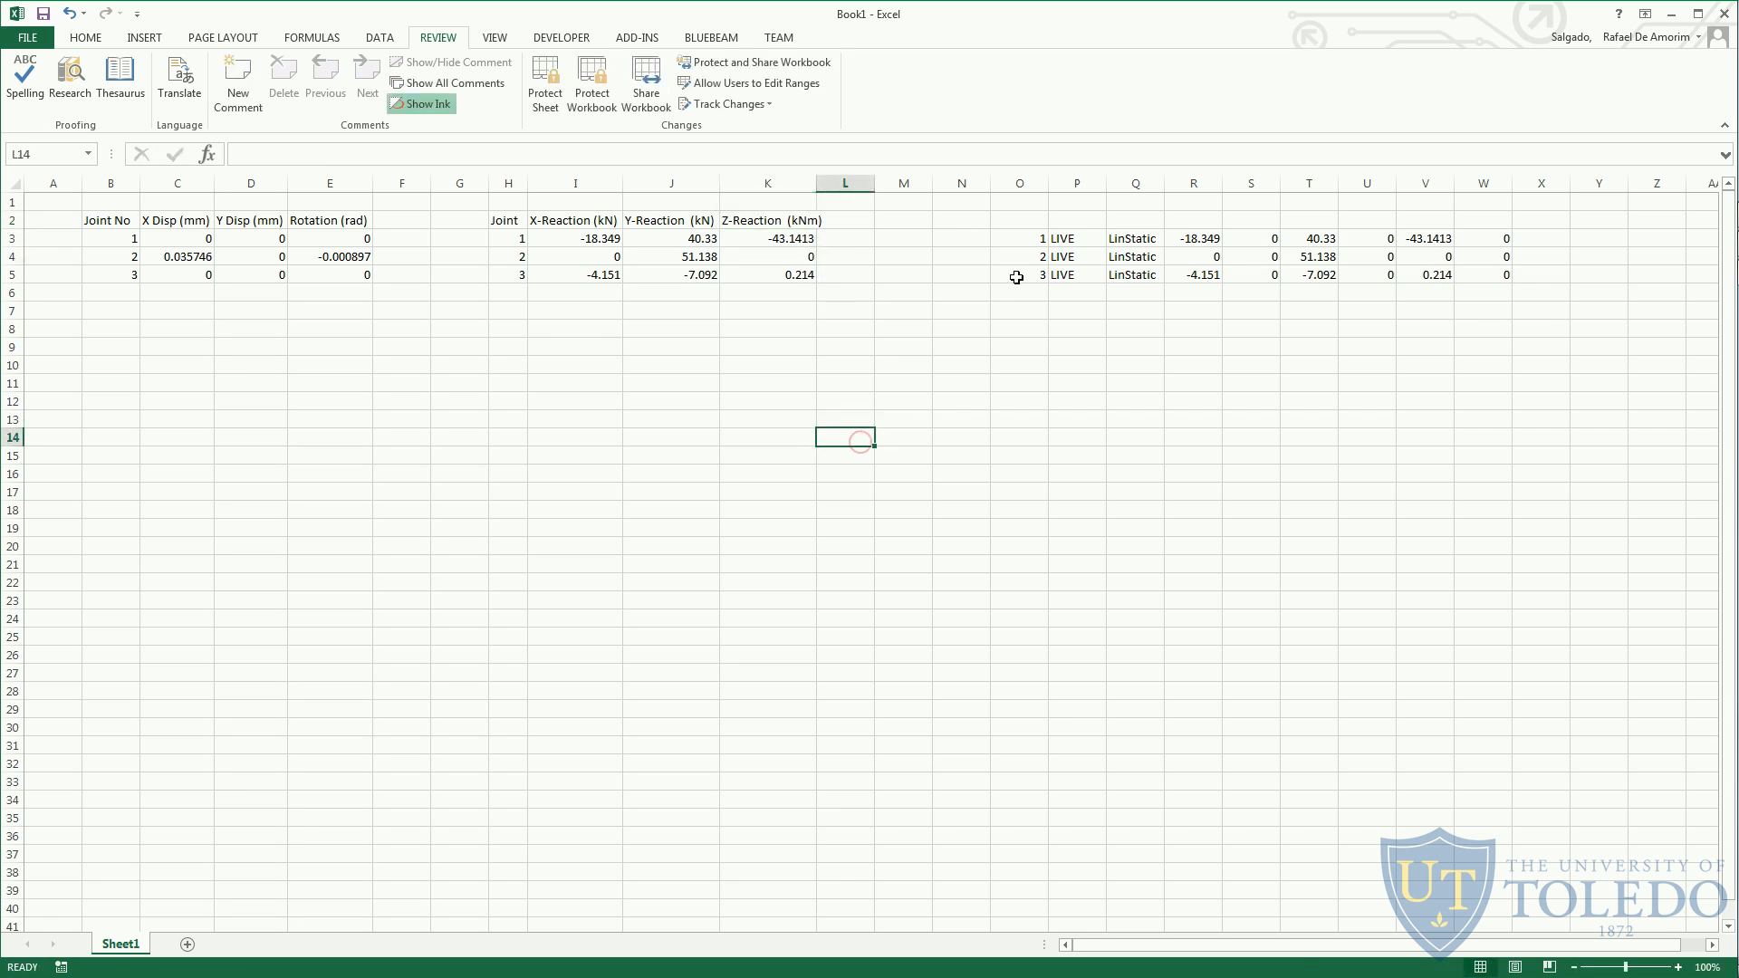
{"action": "left_click_drag", "start_coordinate": [1019, 235], "coordinate": [1471, 273]}
{"action": "key", "text": "Delete"}
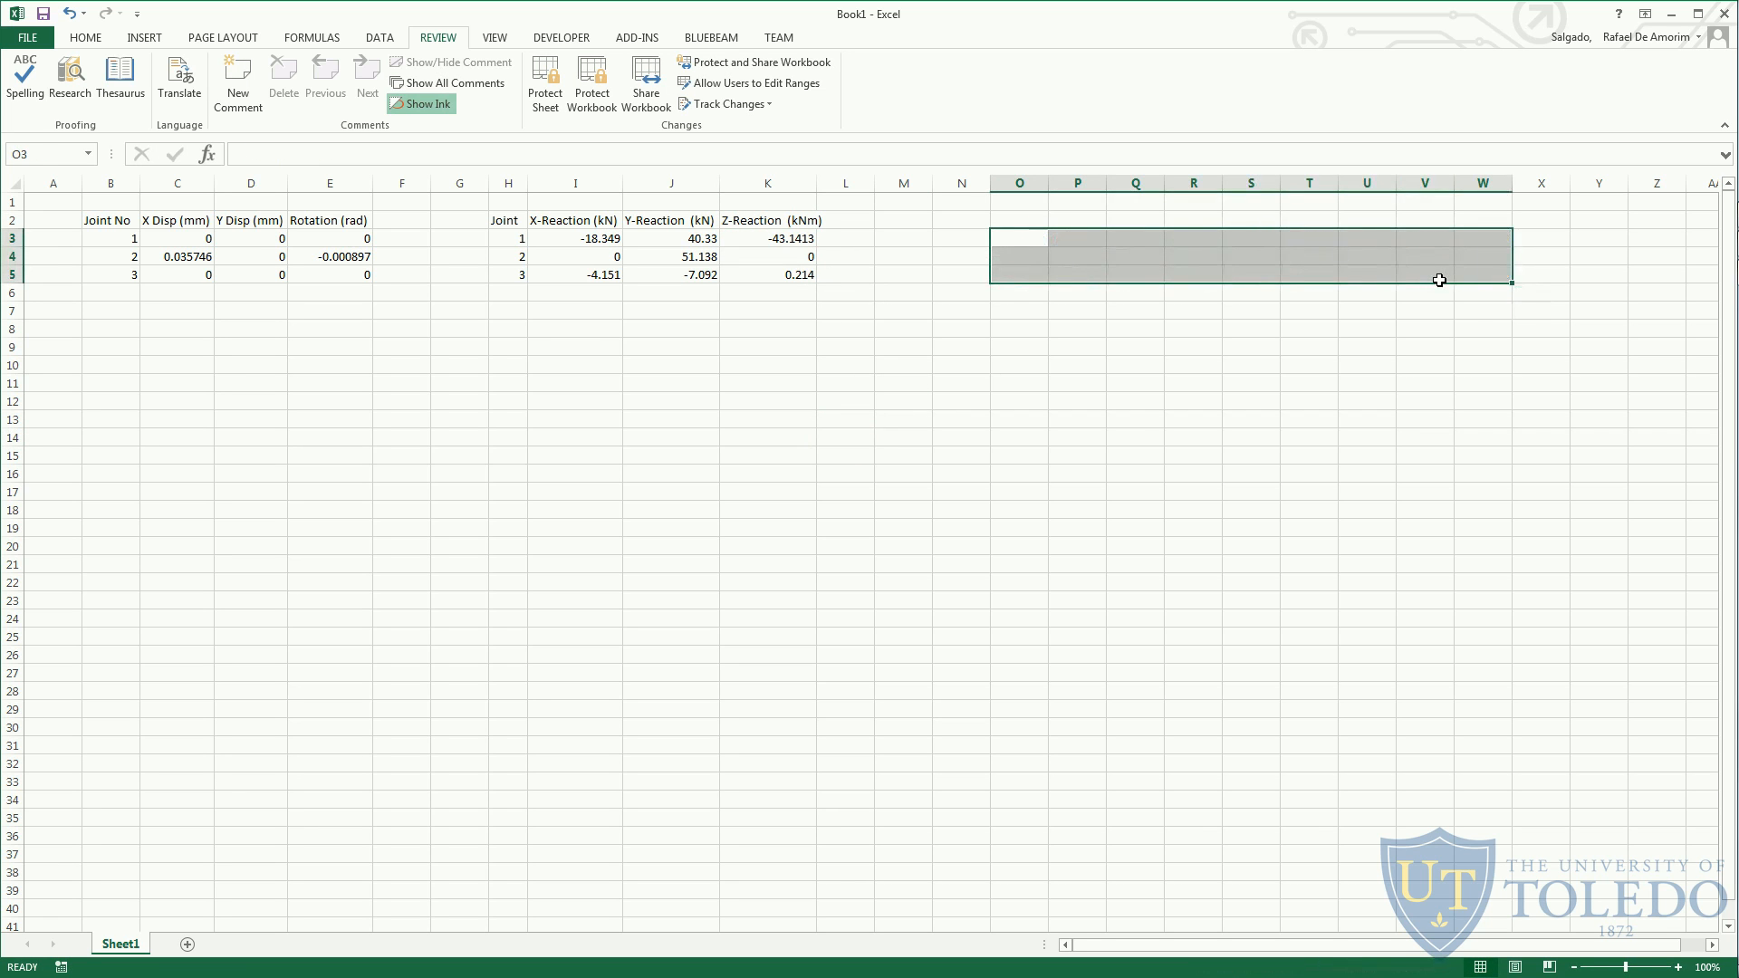
- Highlight "Print the shear and moment diagrams" in item c of the PDF handout and switch to SAP2000
{"action": "key", "text": "alt+Tab"}
{"action": "key", "text": "Escape"}
{"action": "key", "text": "alt+Tab"}
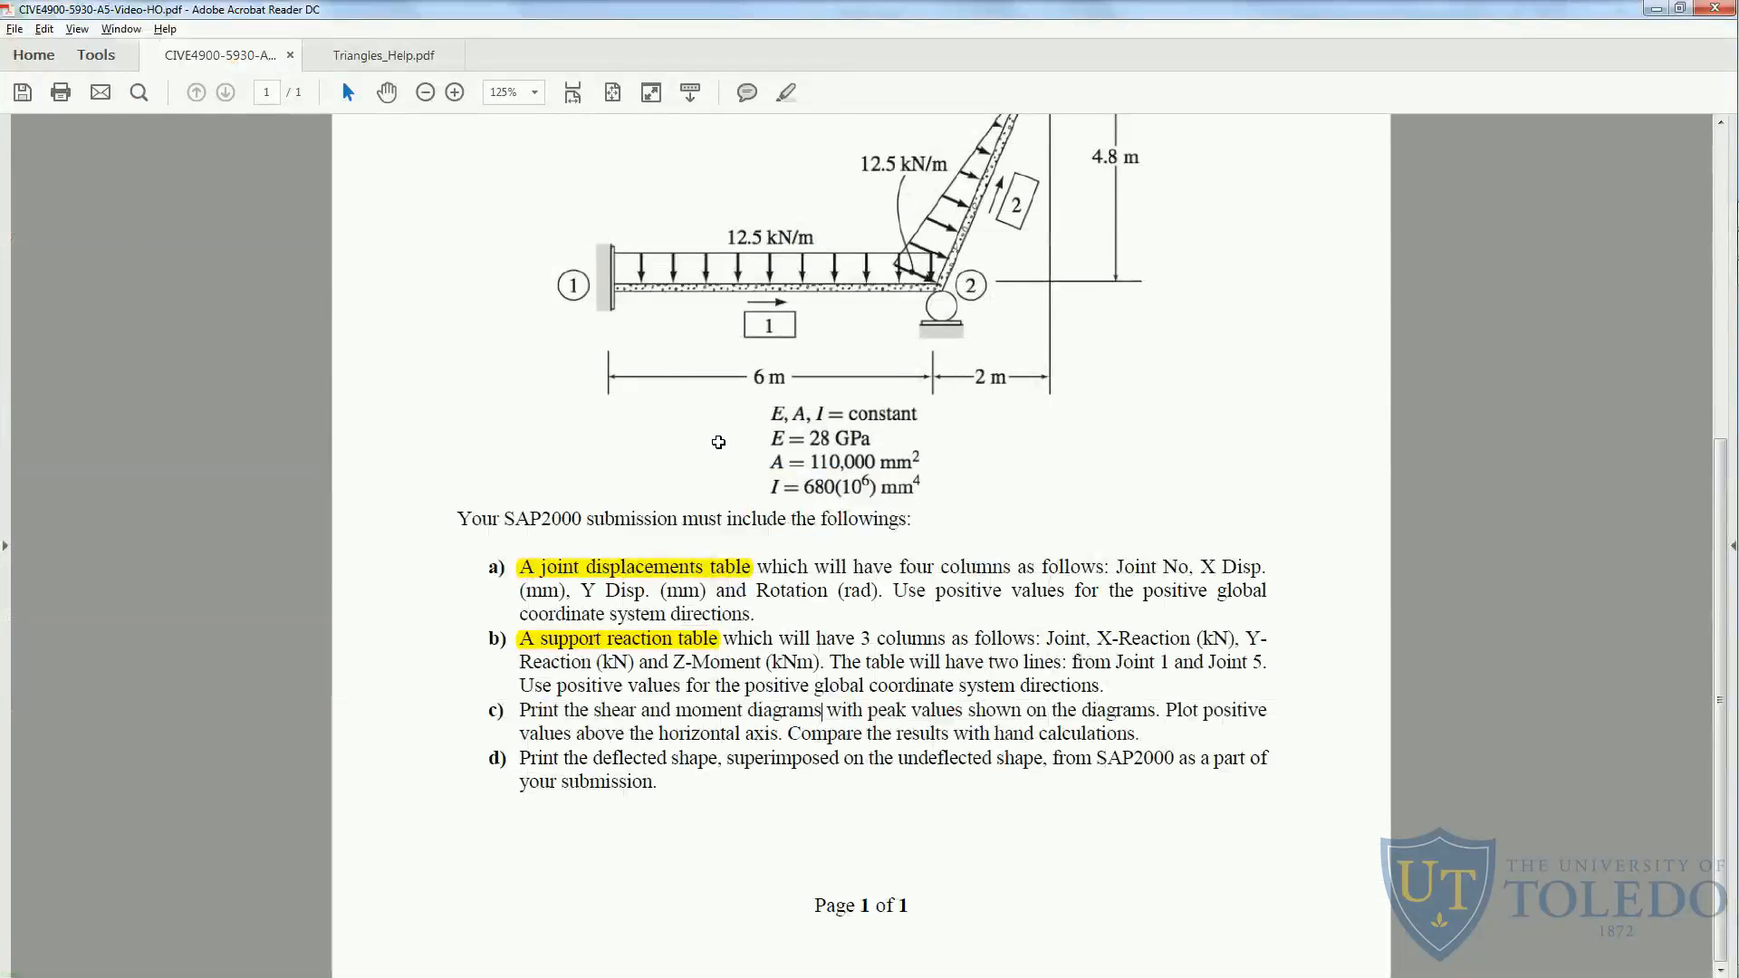
{"action": "left_click_drag", "start_coordinate": [521, 712], "coordinate": [768, 713]}
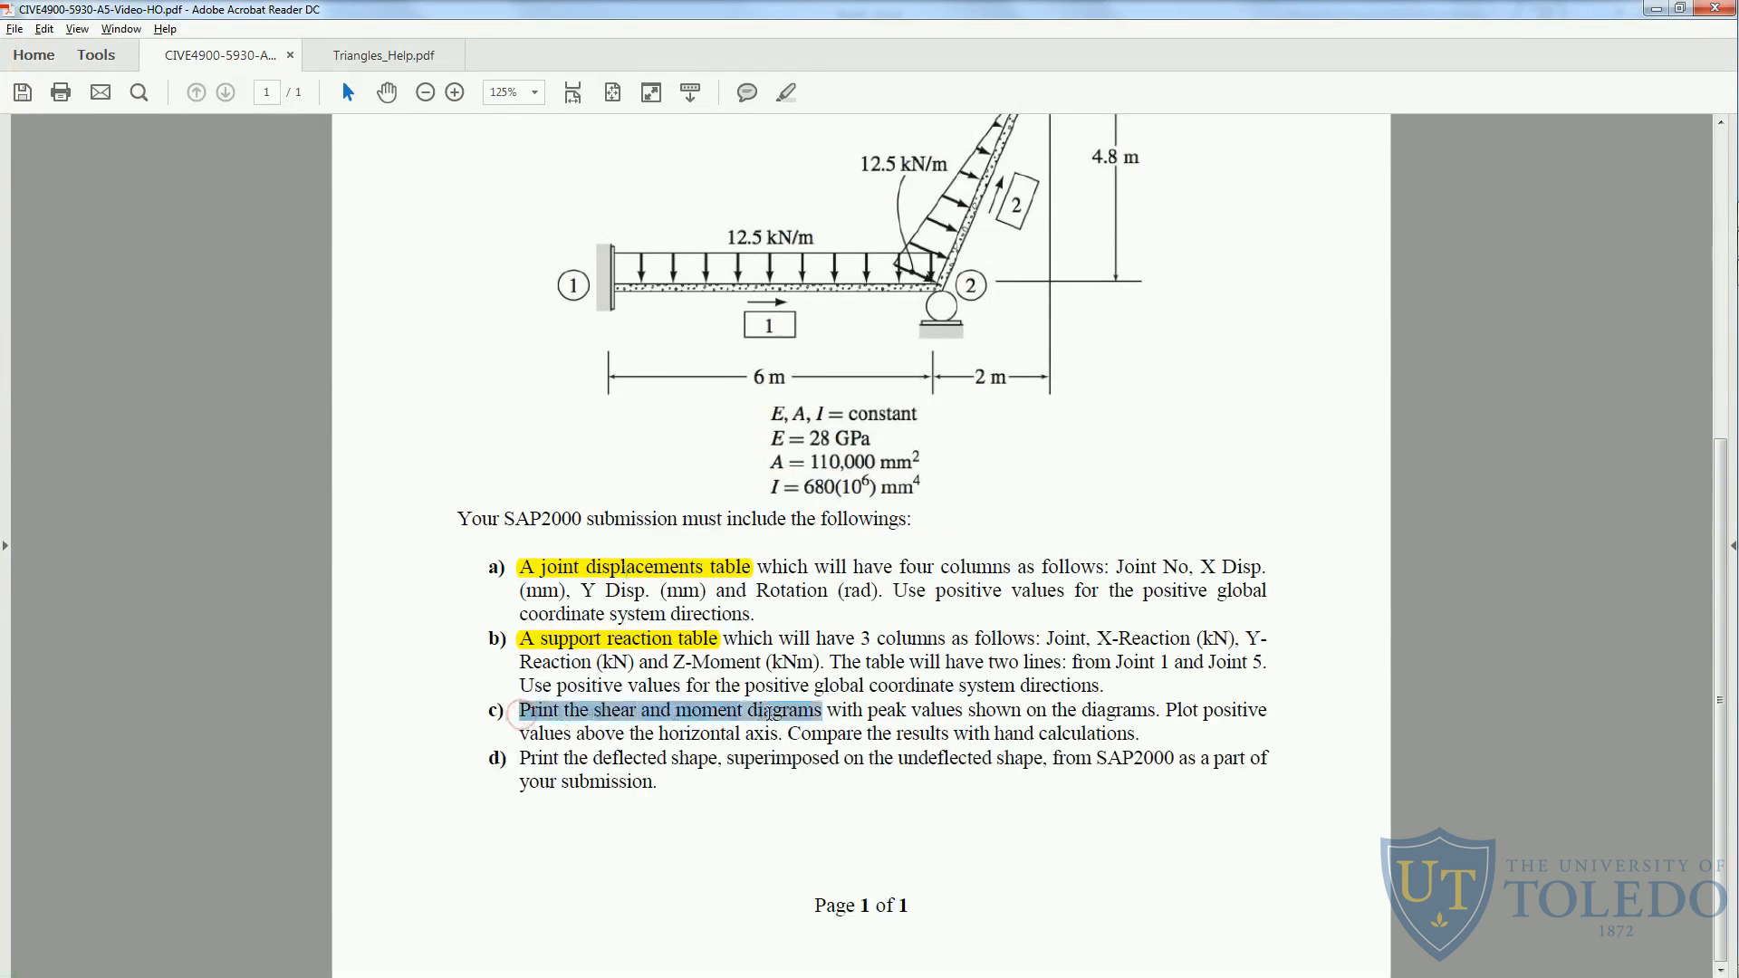
{"action": "left_click", "coordinate": [788, 91]}
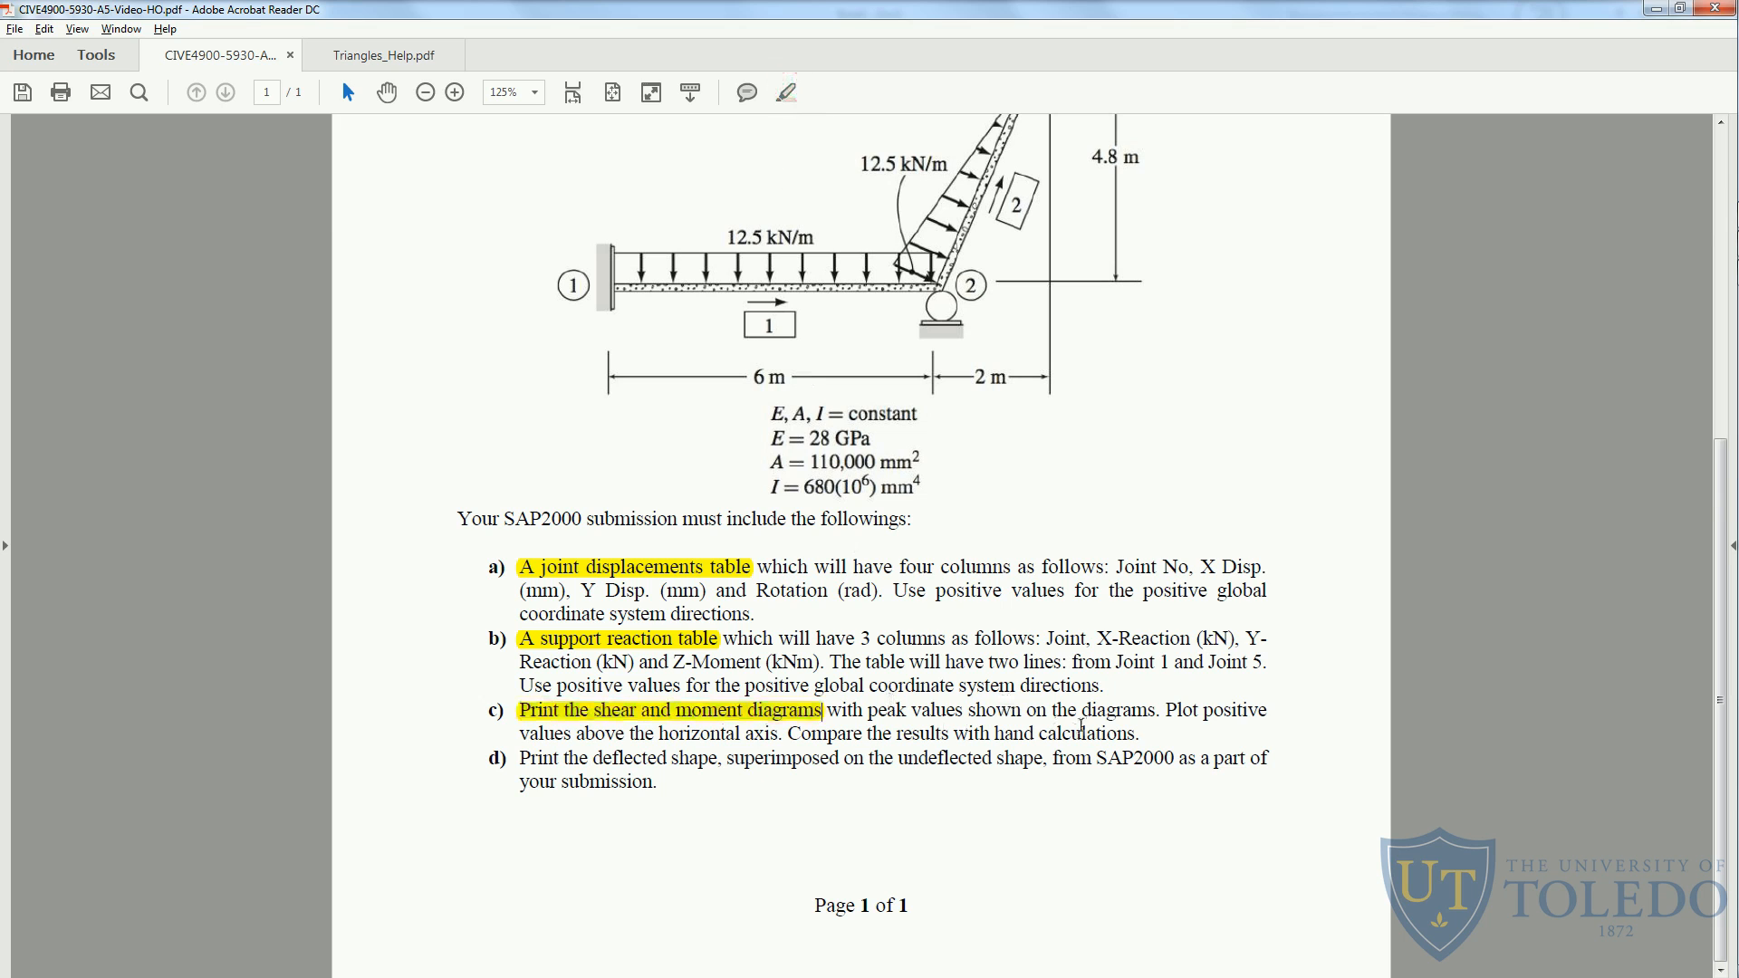
{"action": "key", "text": "alt+Tab"}
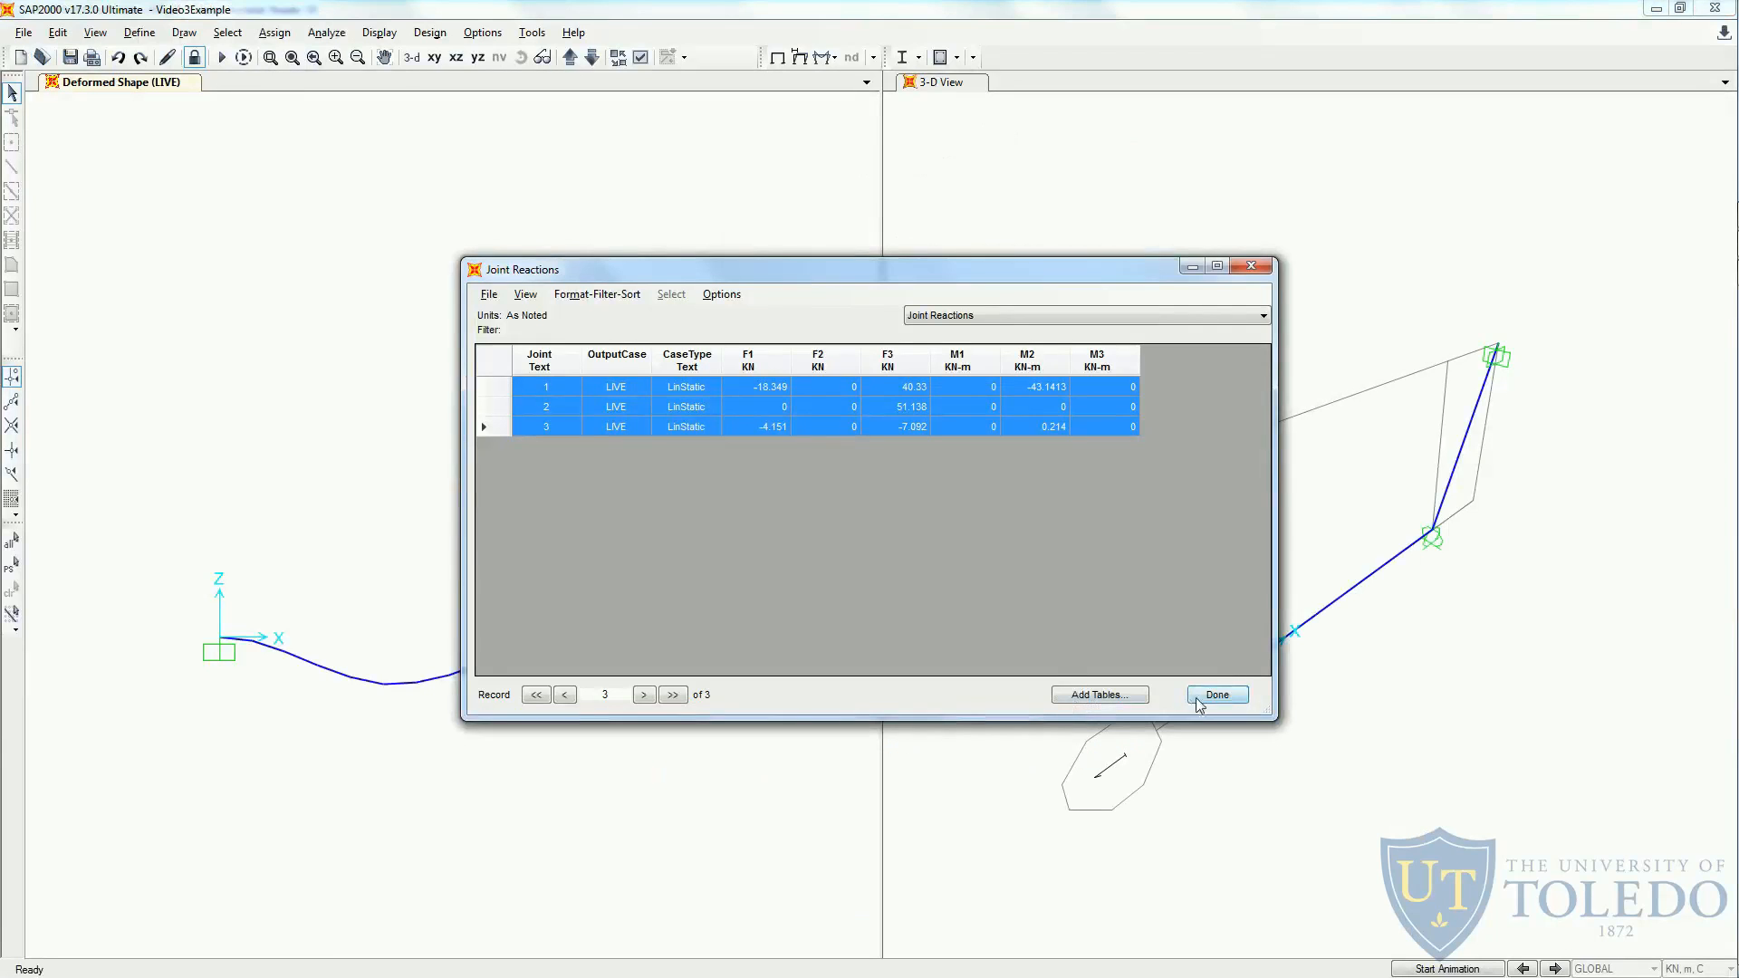
{"action": "left_click", "coordinate": [1198, 702]}
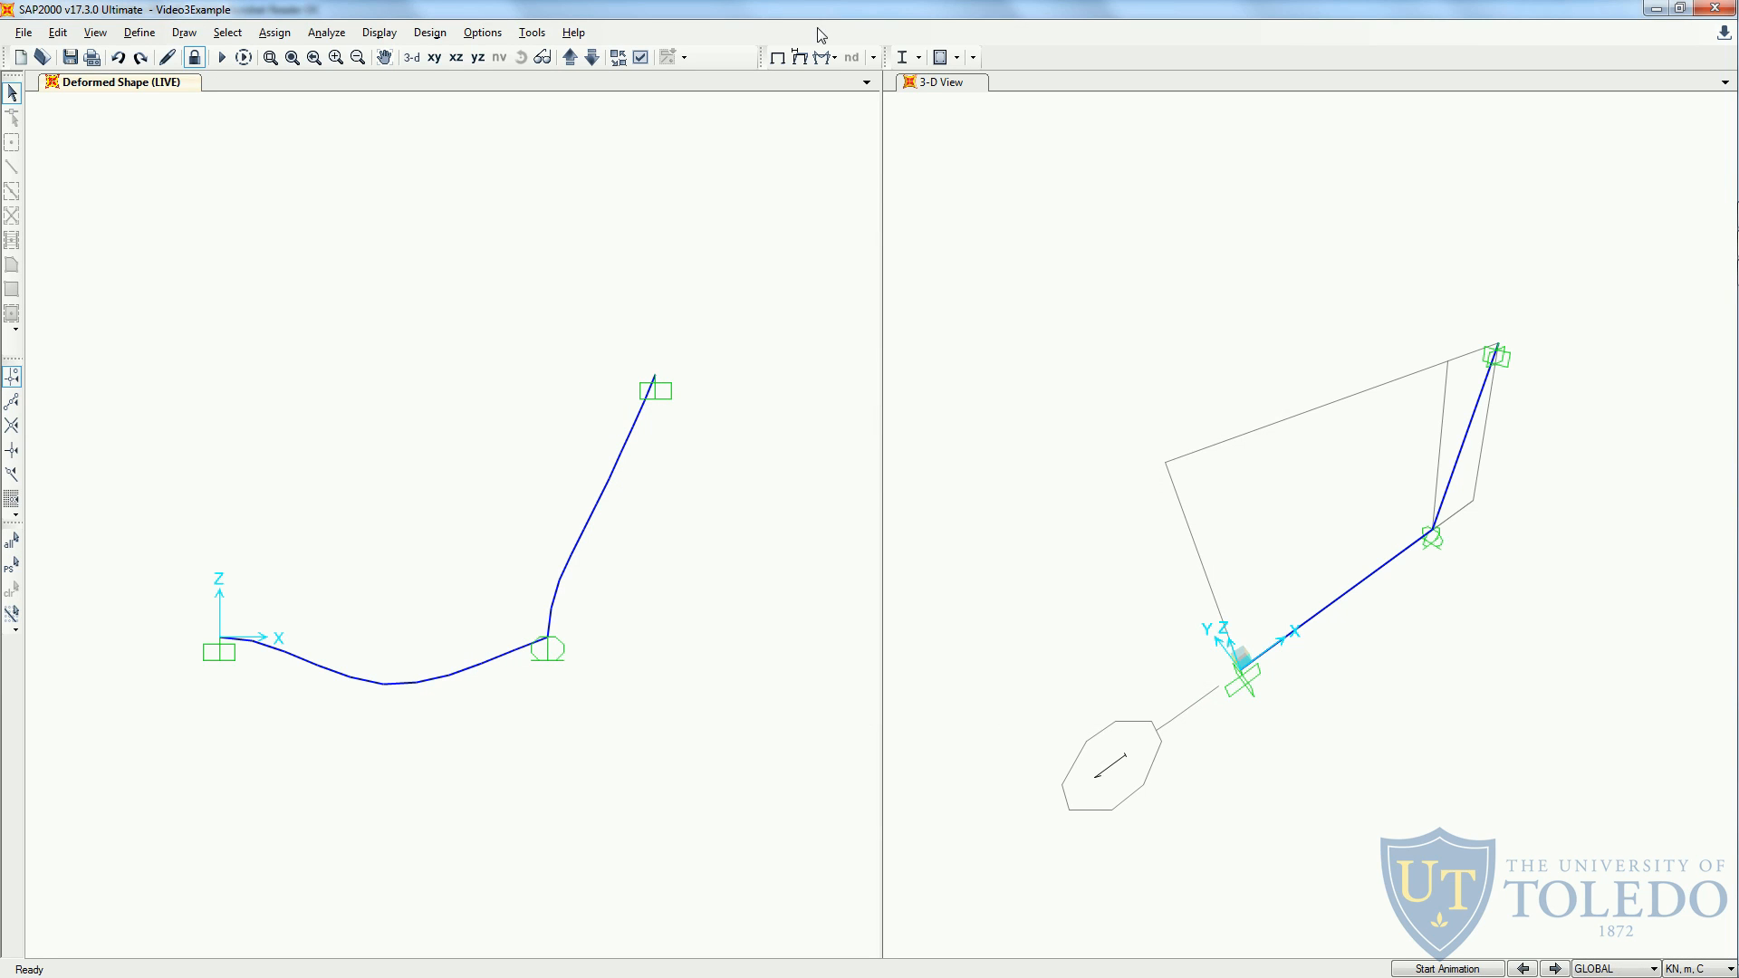
- Display the frame's Shear 2-2 force diagram for the LIVE case as a filled diagram with auto scaling
{"action": "left_click", "coordinate": [830, 59]}
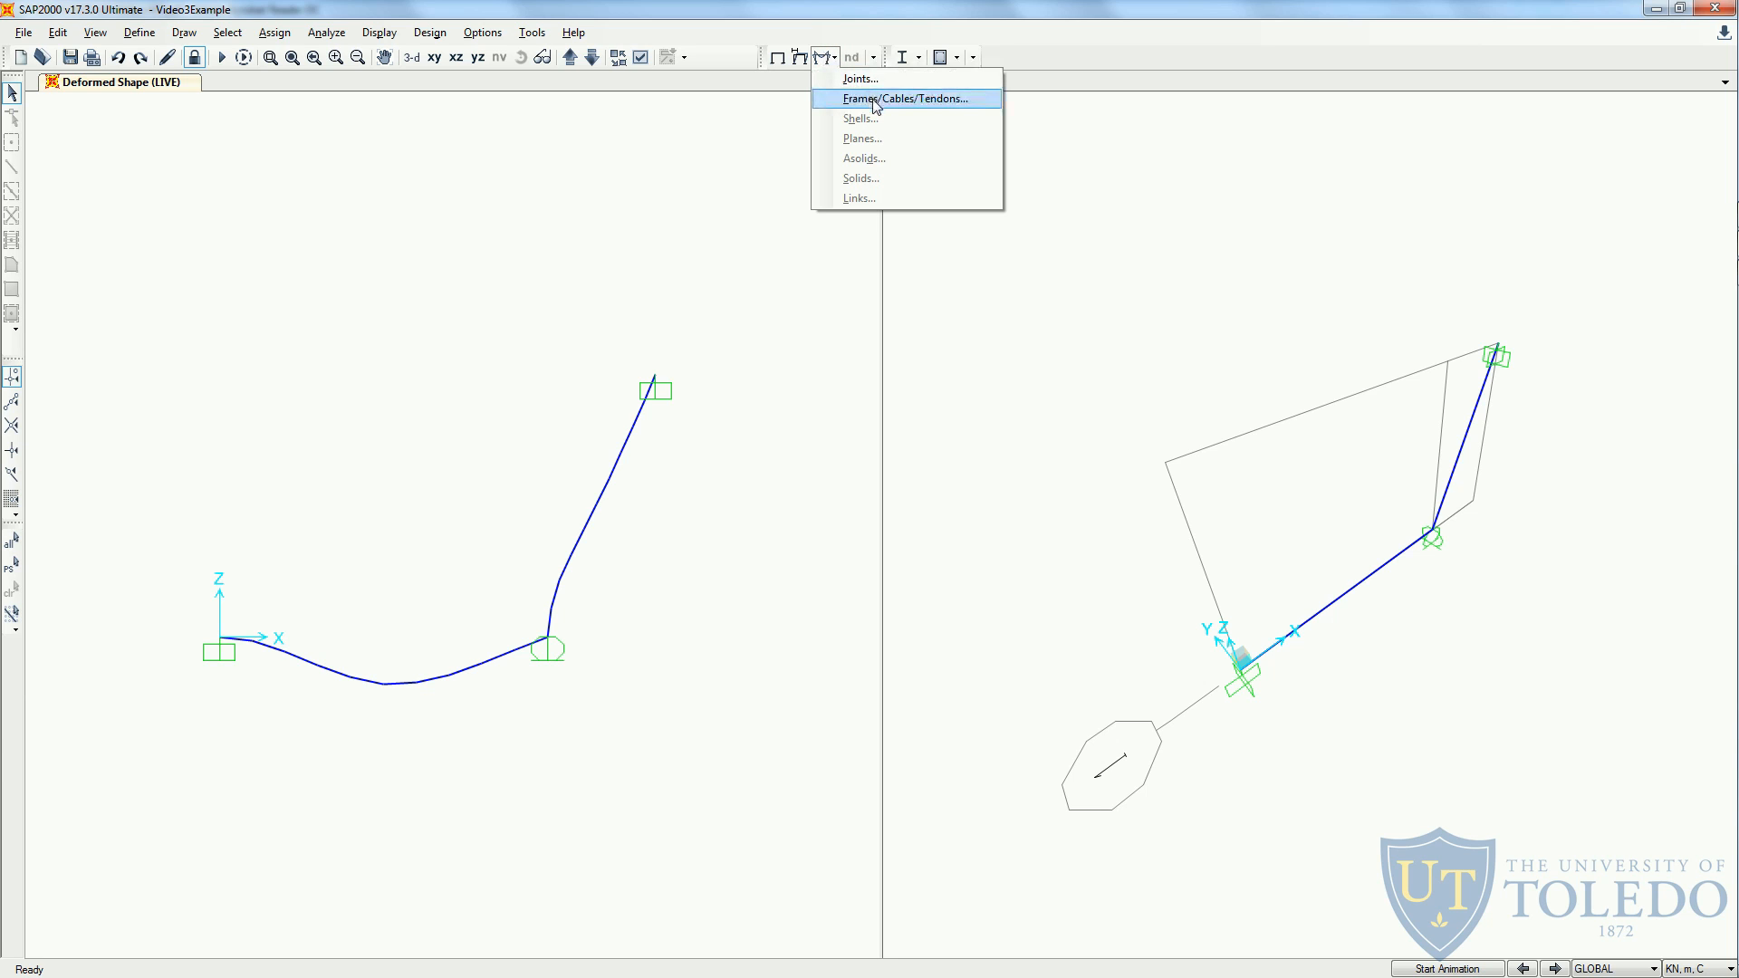
{"action": "left_click", "coordinate": [826, 56]}
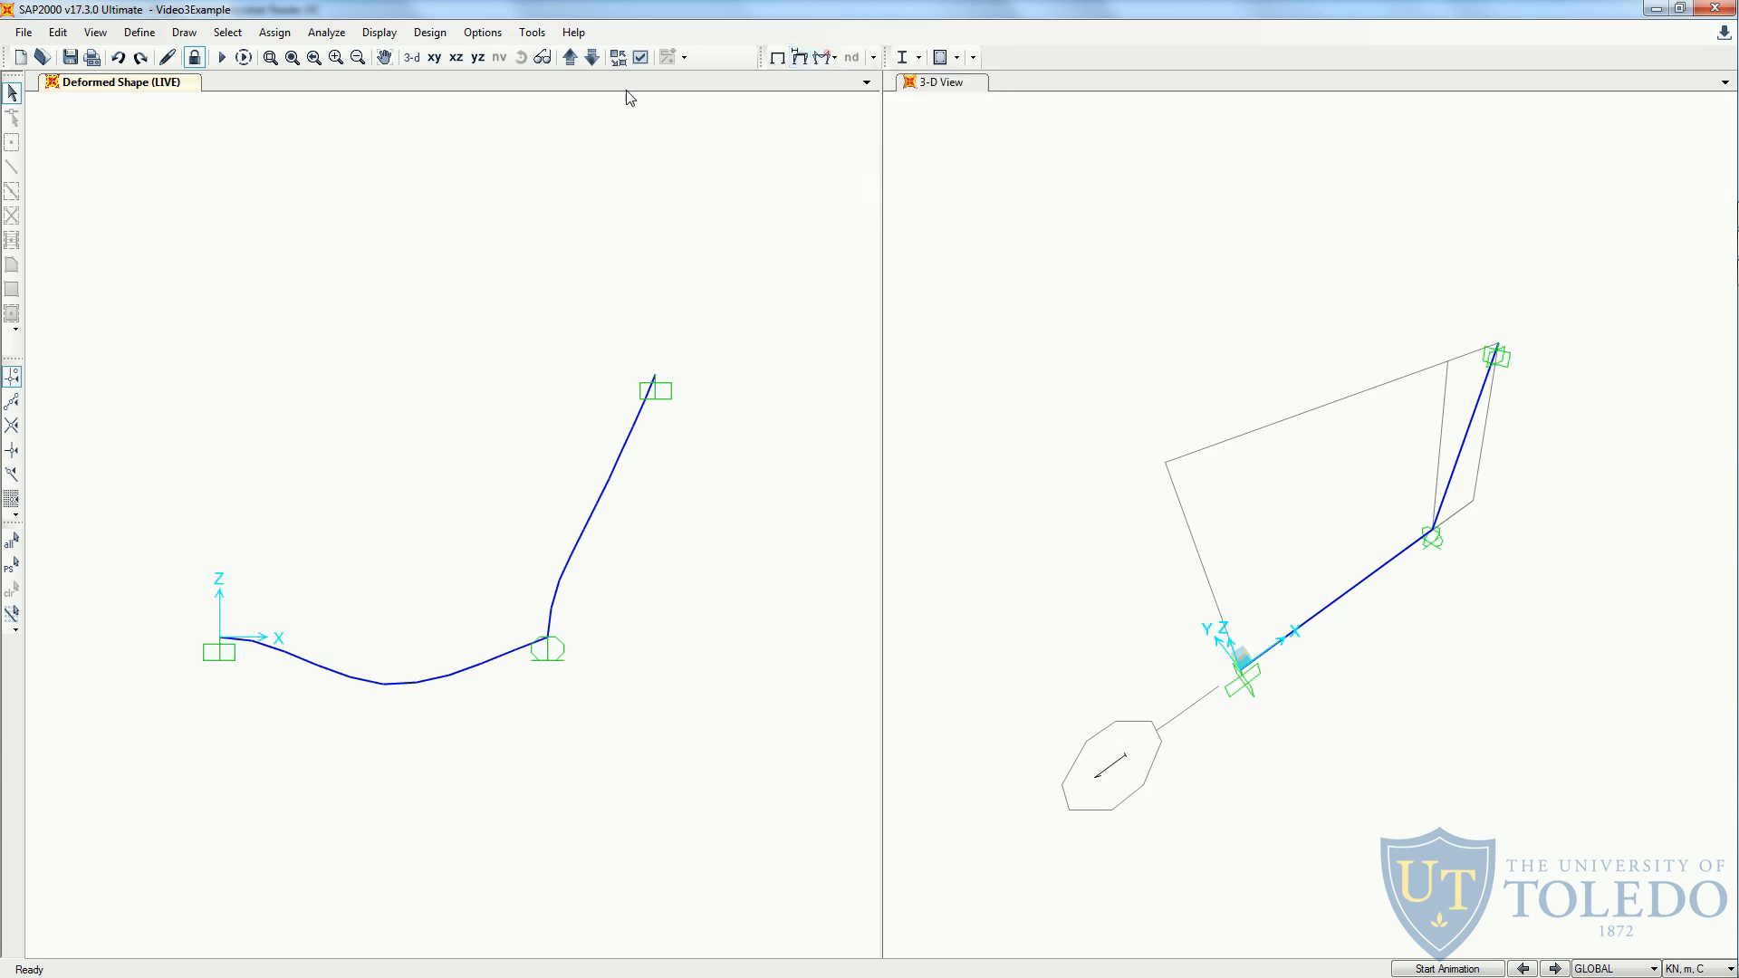
{"action": "left_click", "coordinate": [391, 36]}
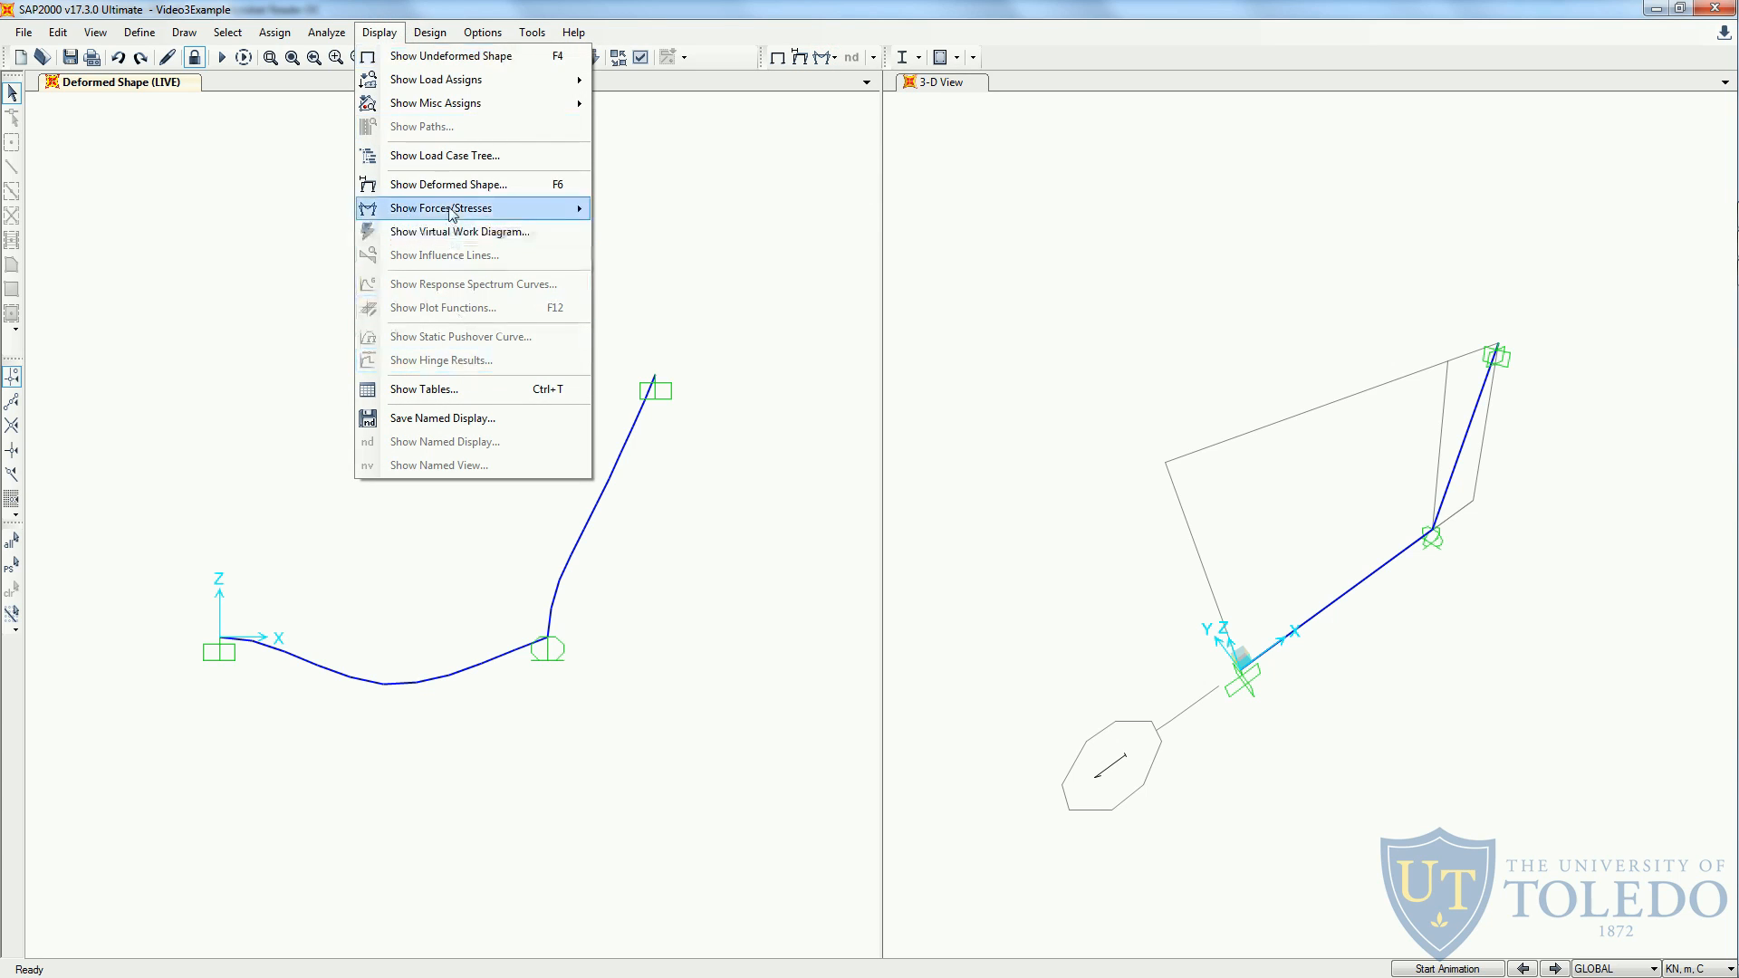
{"action": "mouse_move", "coordinate": [451, 213]}
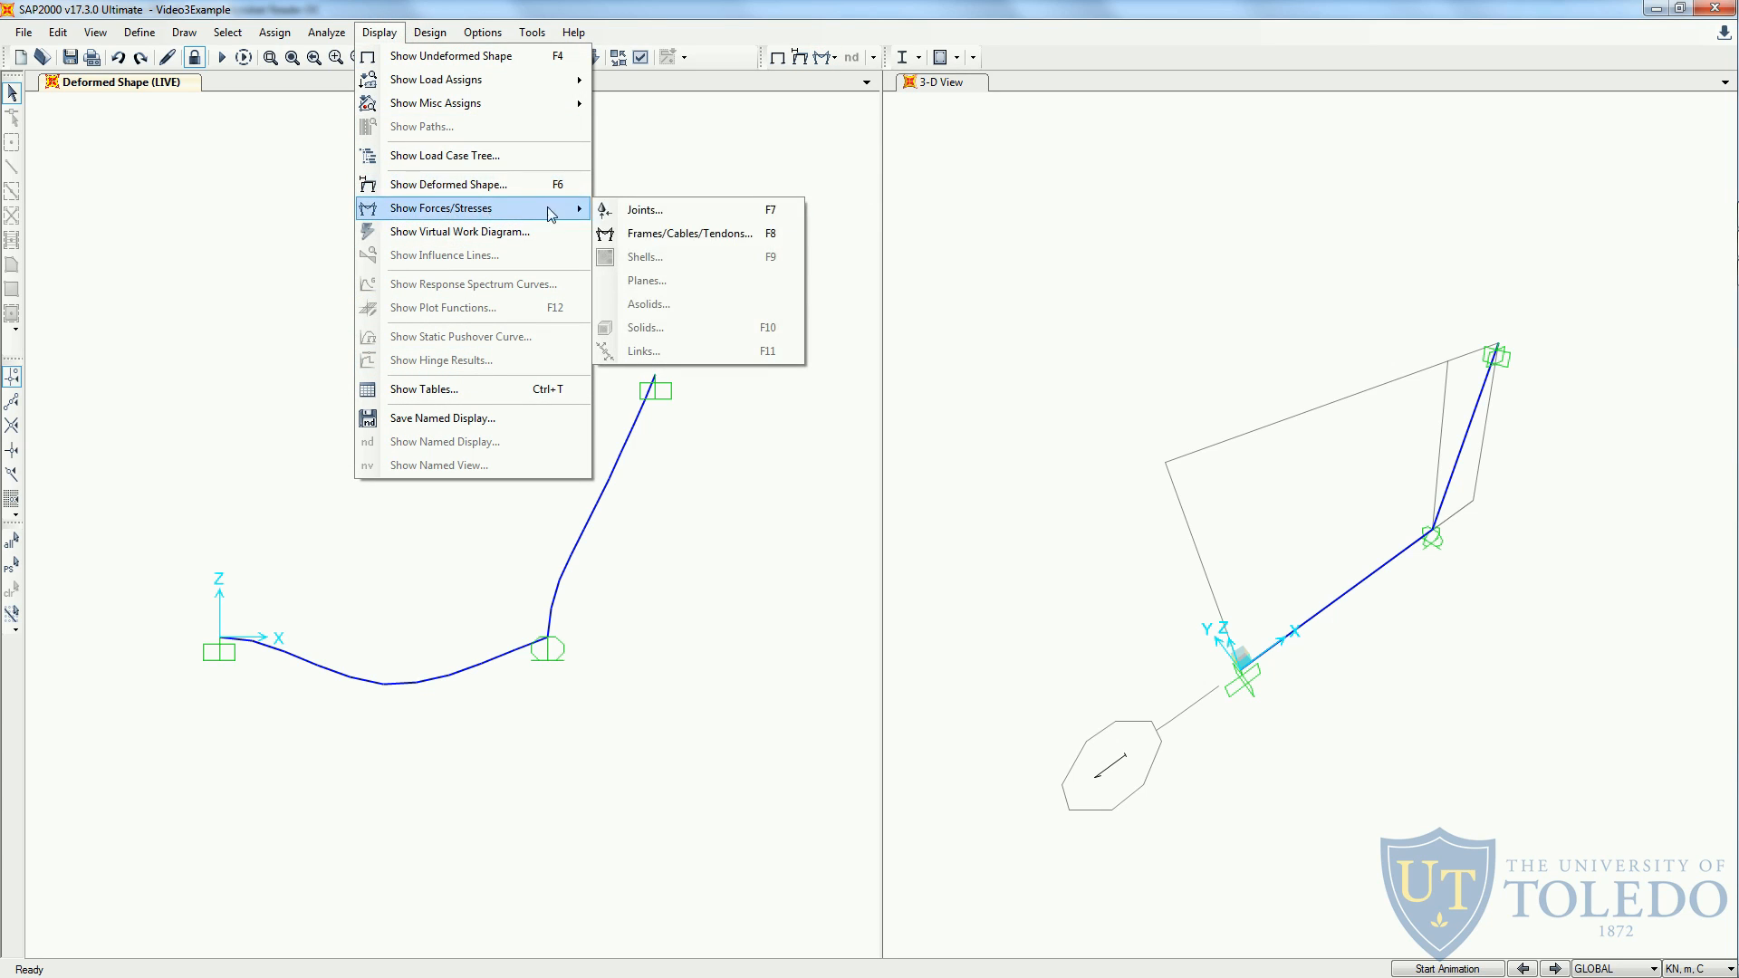
{"action": "left_click", "coordinate": [679, 234]}
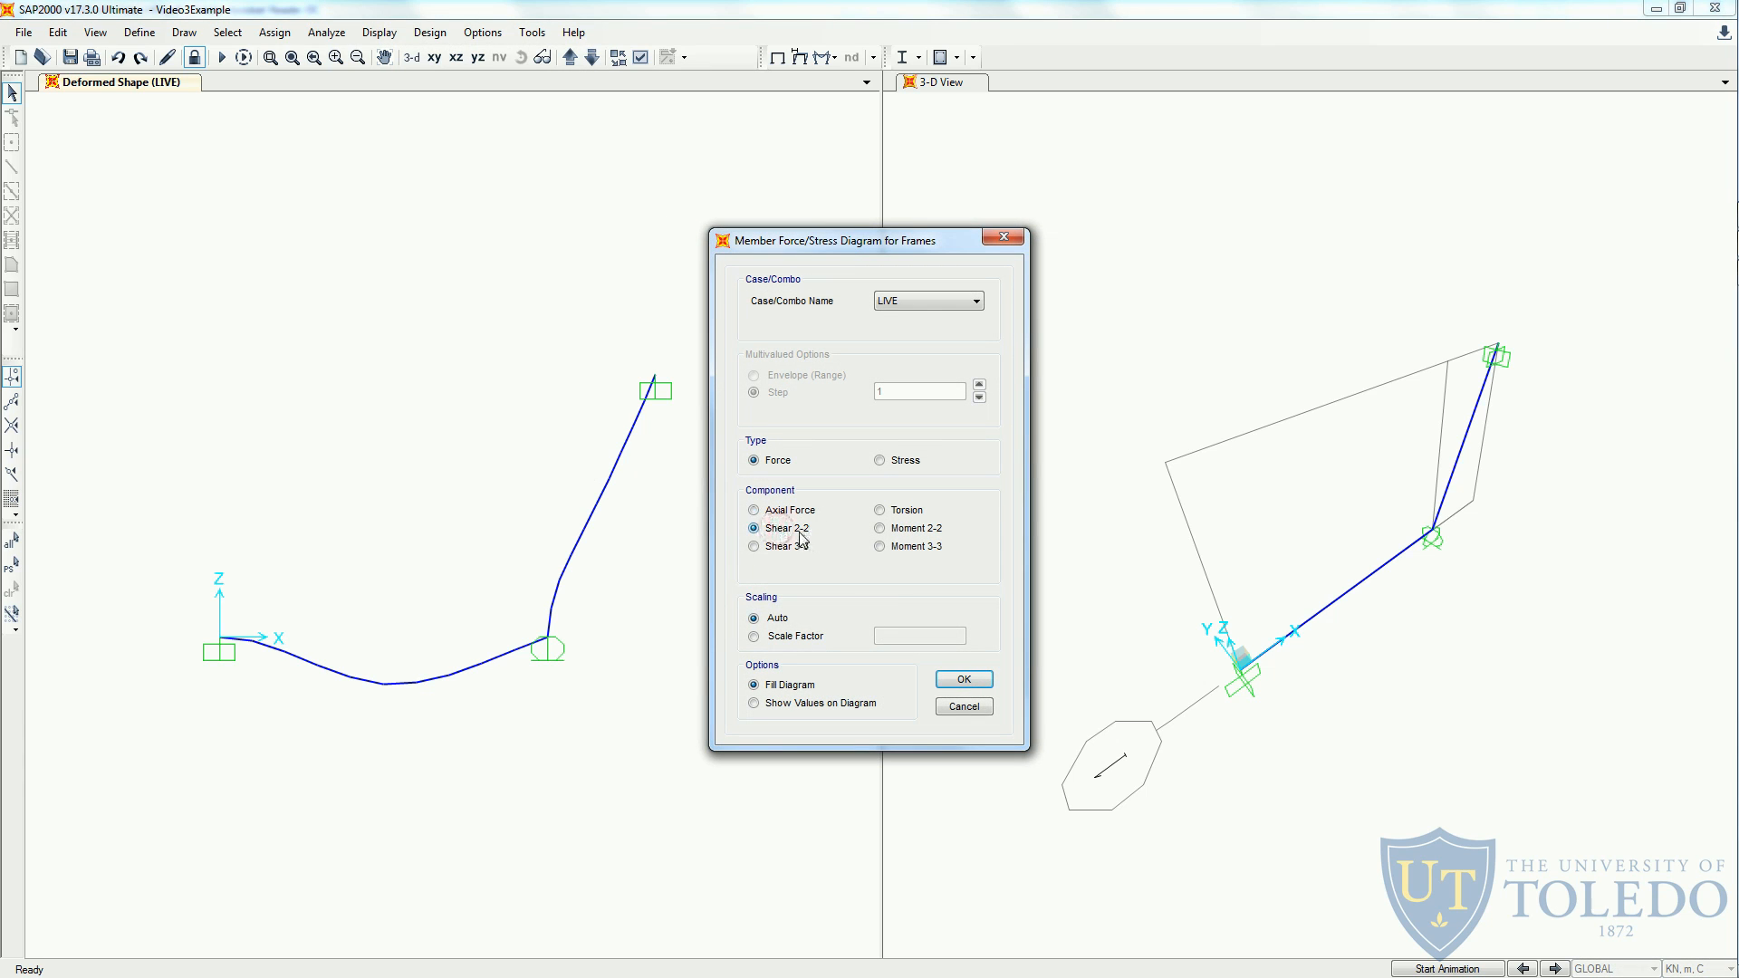
{"action": "left_click", "coordinate": [900, 549]}
{"action": "left_click", "coordinate": [793, 534]}
{"action": "left_click", "coordinate": [899, 530]}
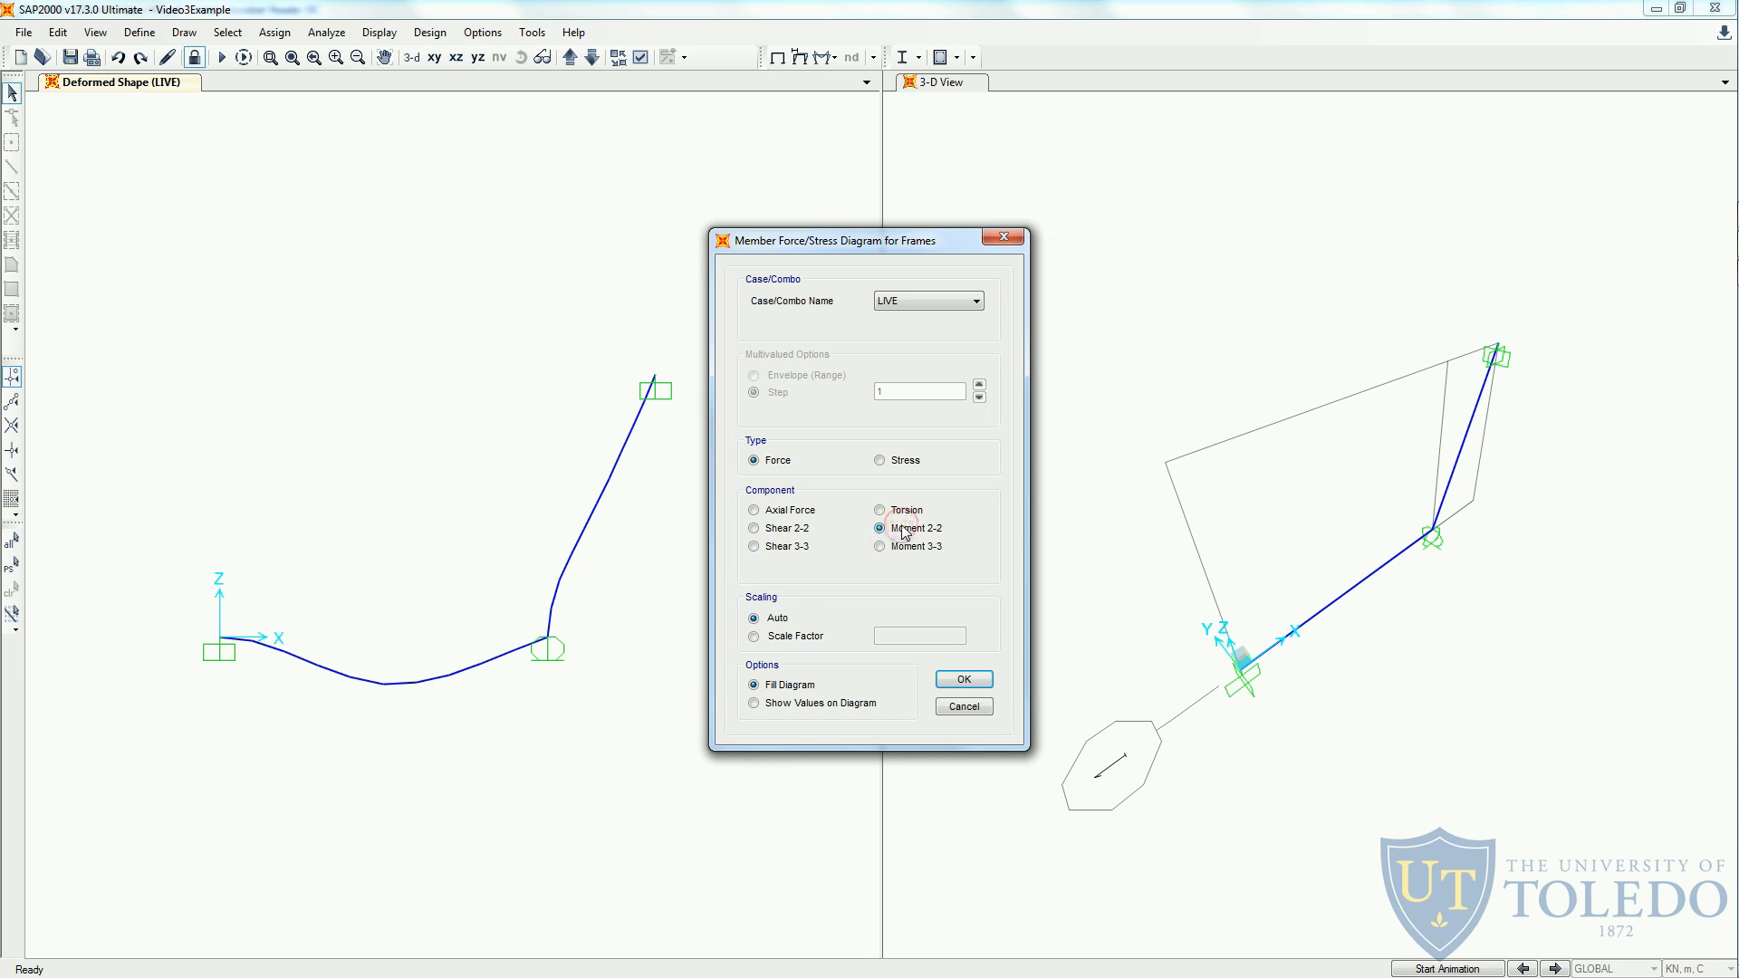
{"action": "left_click", "coordinate": [806, 528]}
{"action": "left_click", "coordinate": [973, 681]}
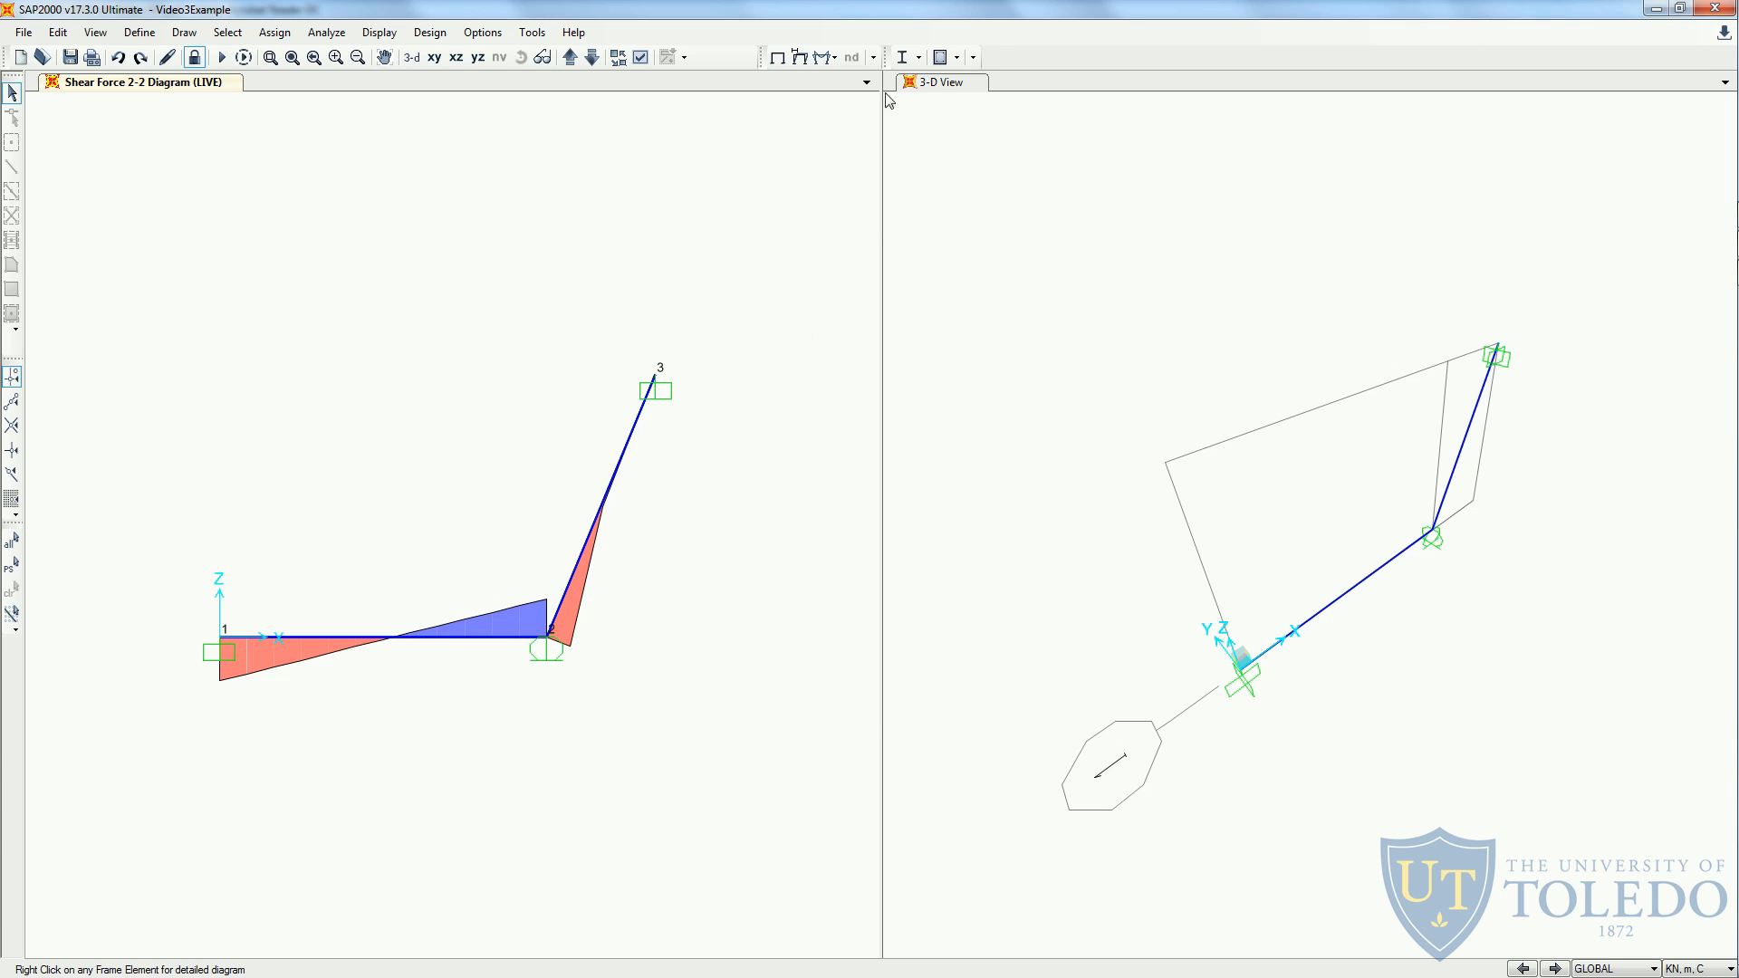
- Switch the frame force diagram to Moment 3-3 for the LIVE case
{"action": "left_click", "coordinate": [826, 58]}
{"action": "left_click", "coordinate": [858, 101]}
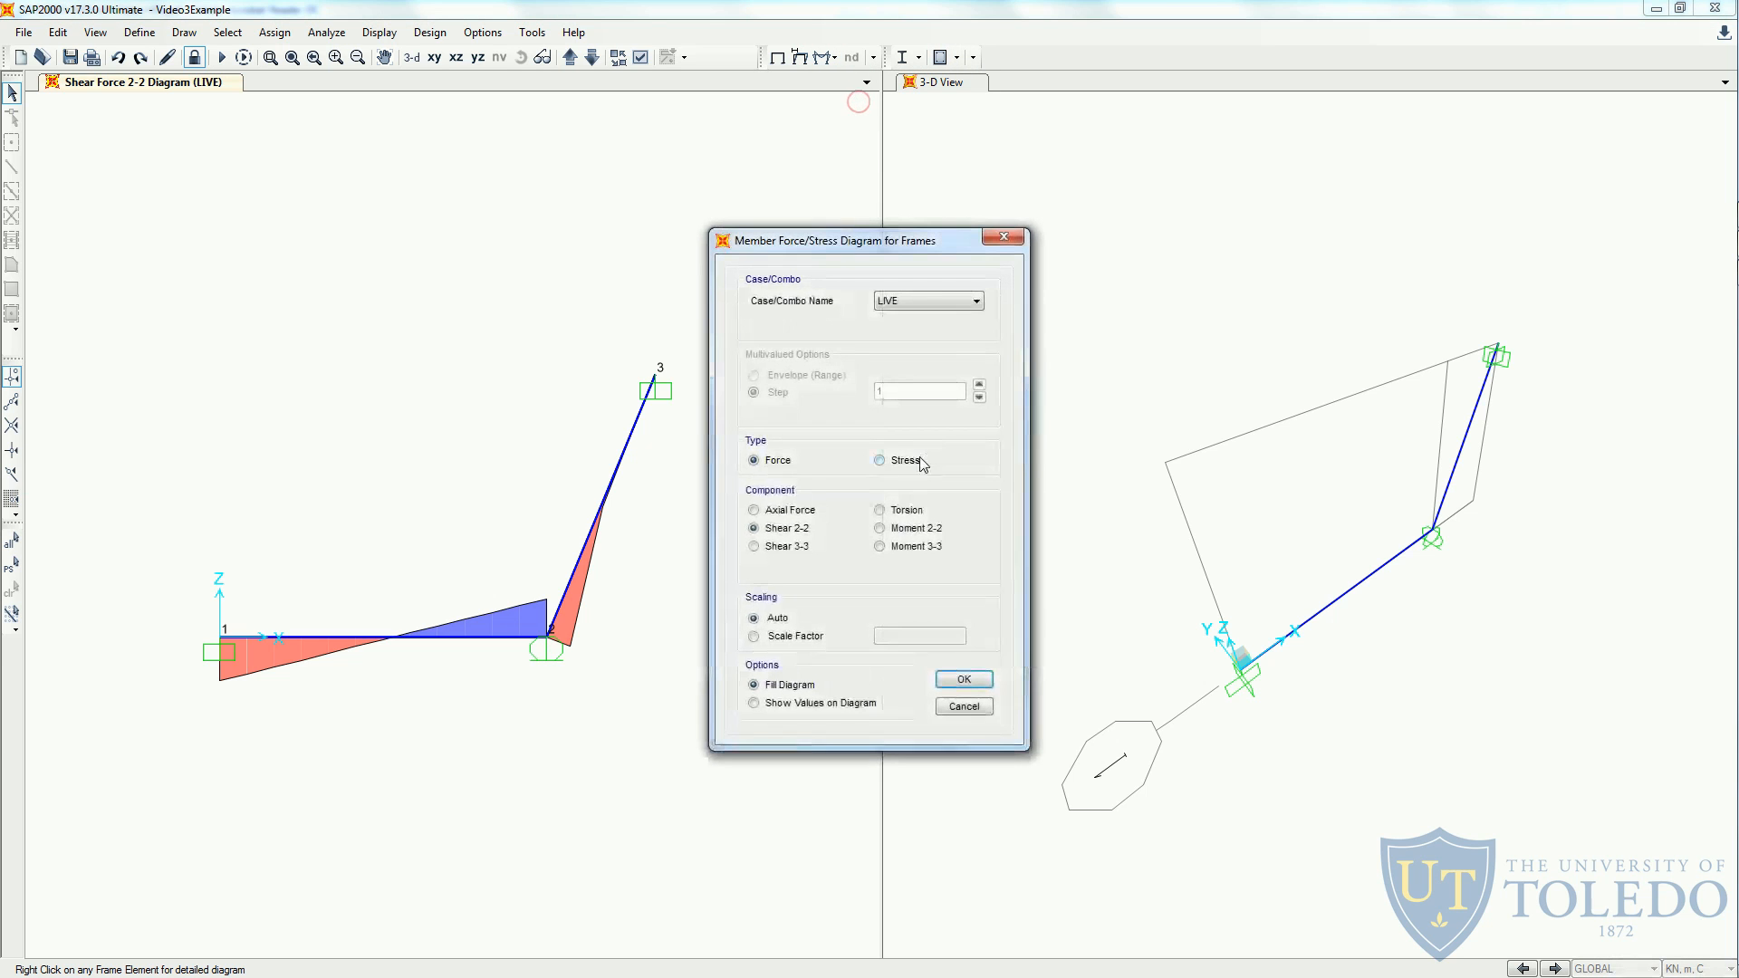
{"action": "left_click", "coordinate": [879, 546]}
{"action": "left_click", "coordinate": [963, 679]}
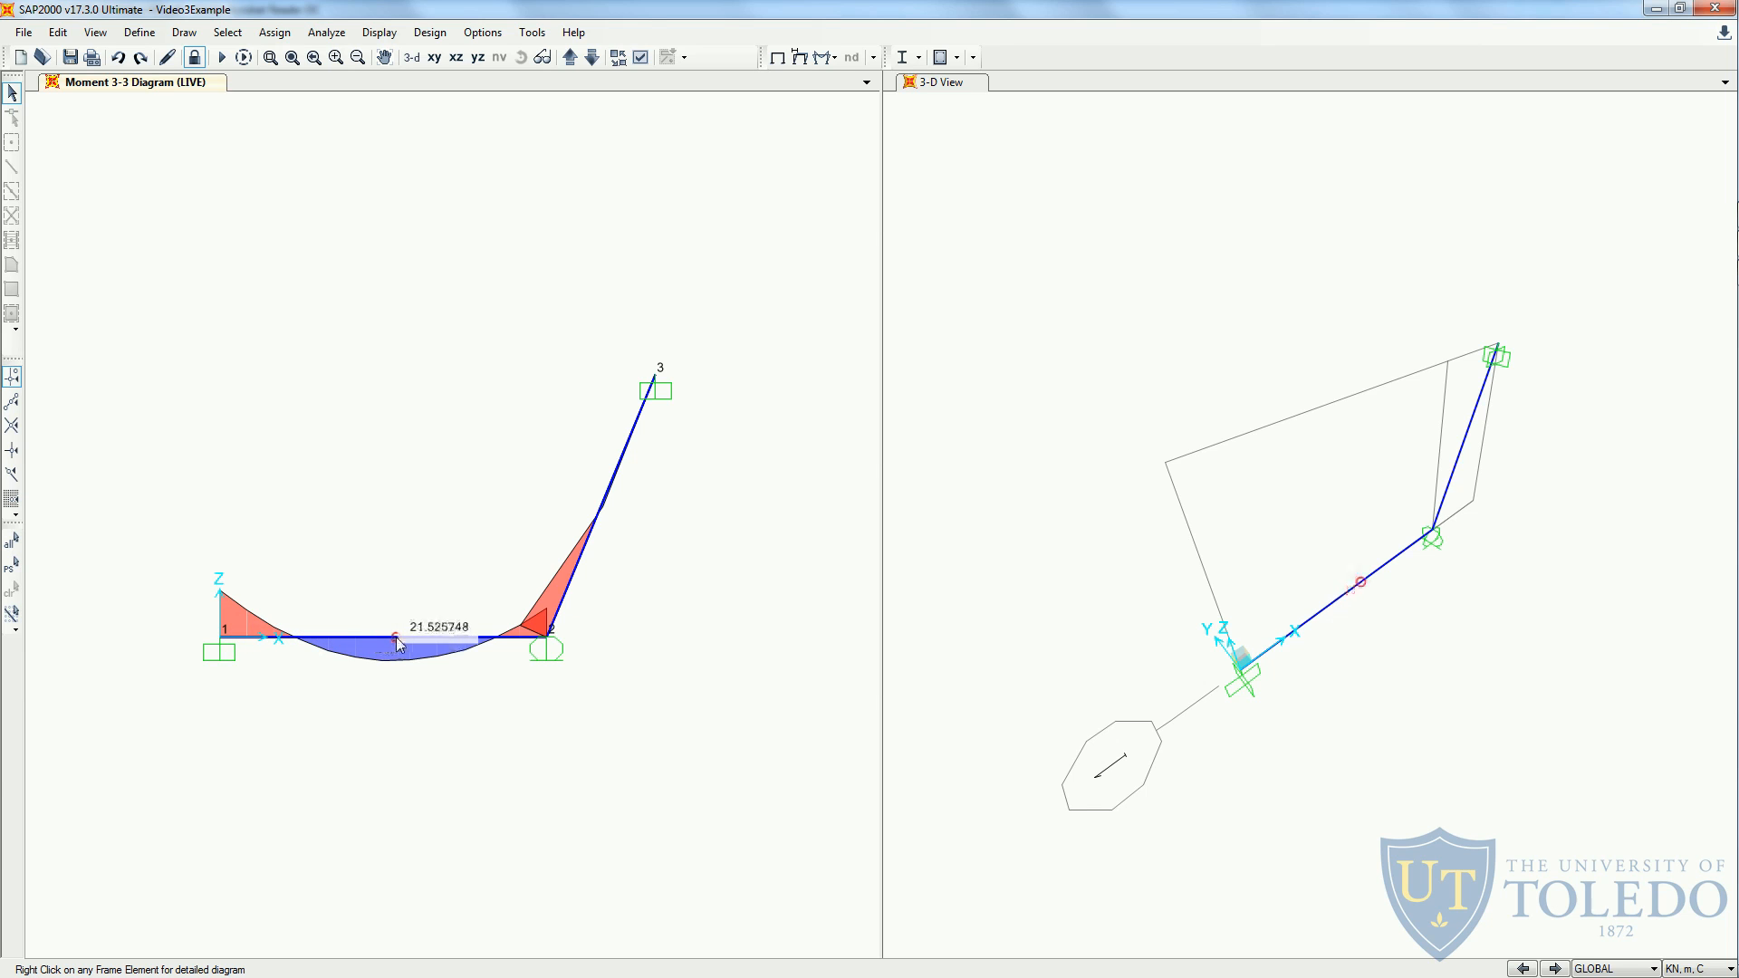
- Show the values on the Moment 3-3 diagram instead of the fill
{"action": "left_click", "coordinate": [830, 60]}
{"action": "left_click", "coordinate": [871, 101]}
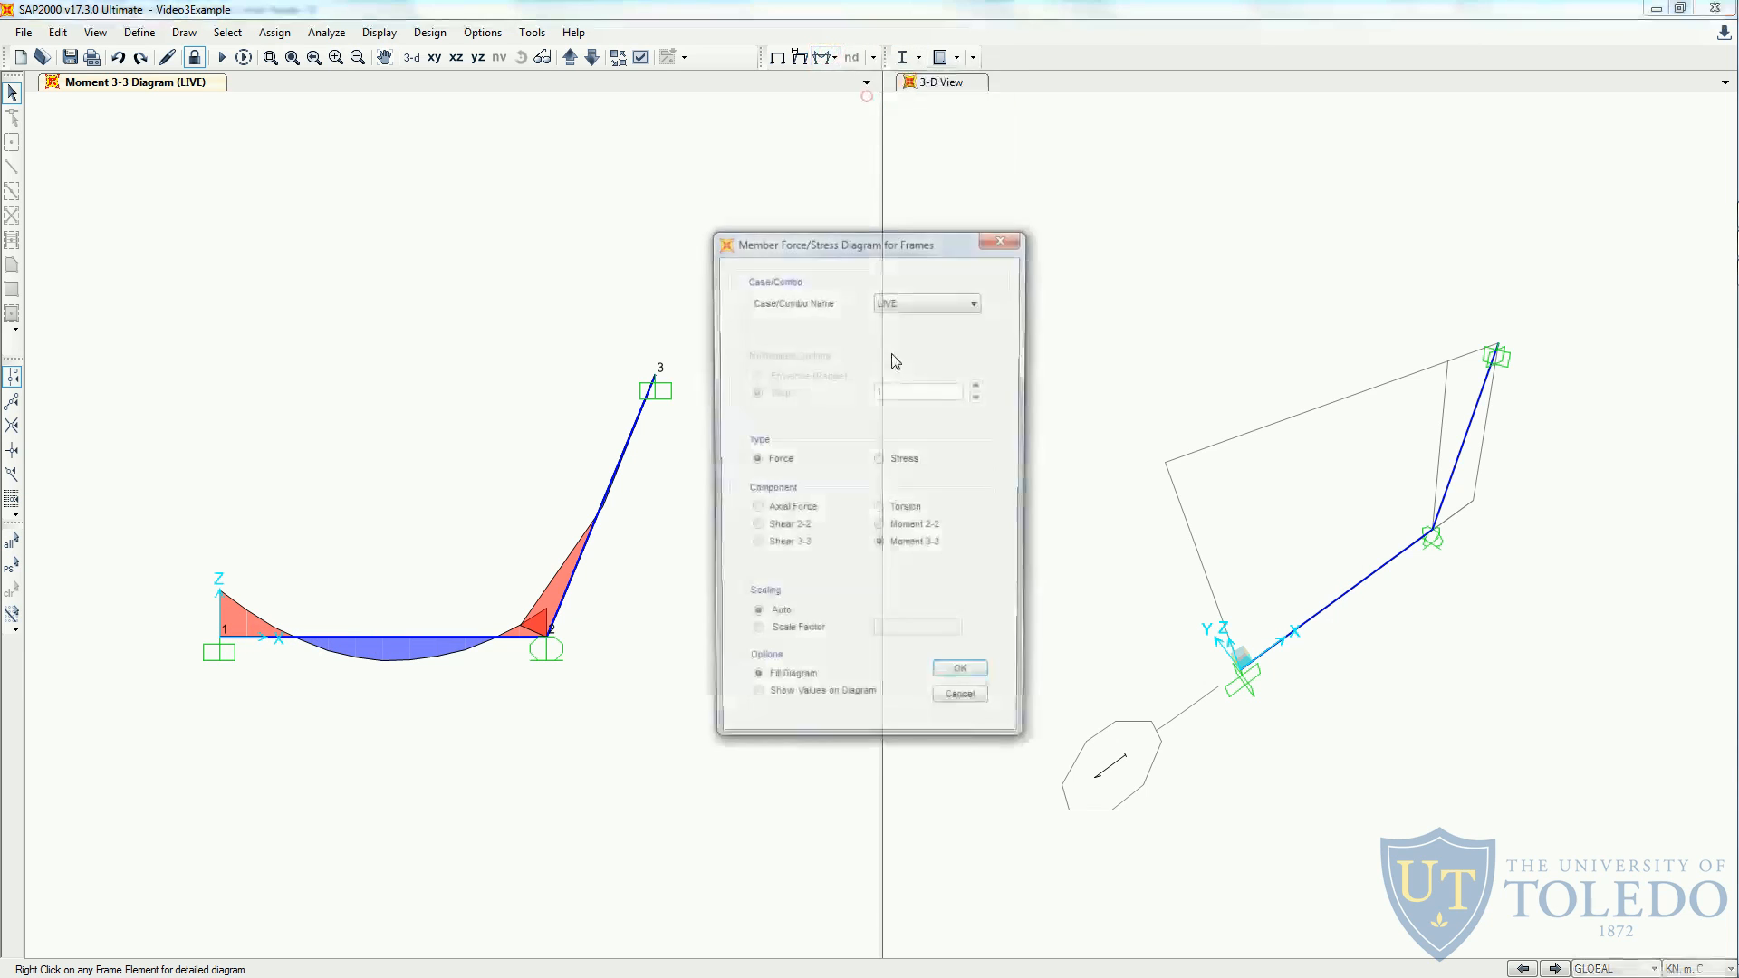
{"action": "left_click", "coordinate": [833, 711]}
{"action": "left_click", "coordinate": [964, 679]}
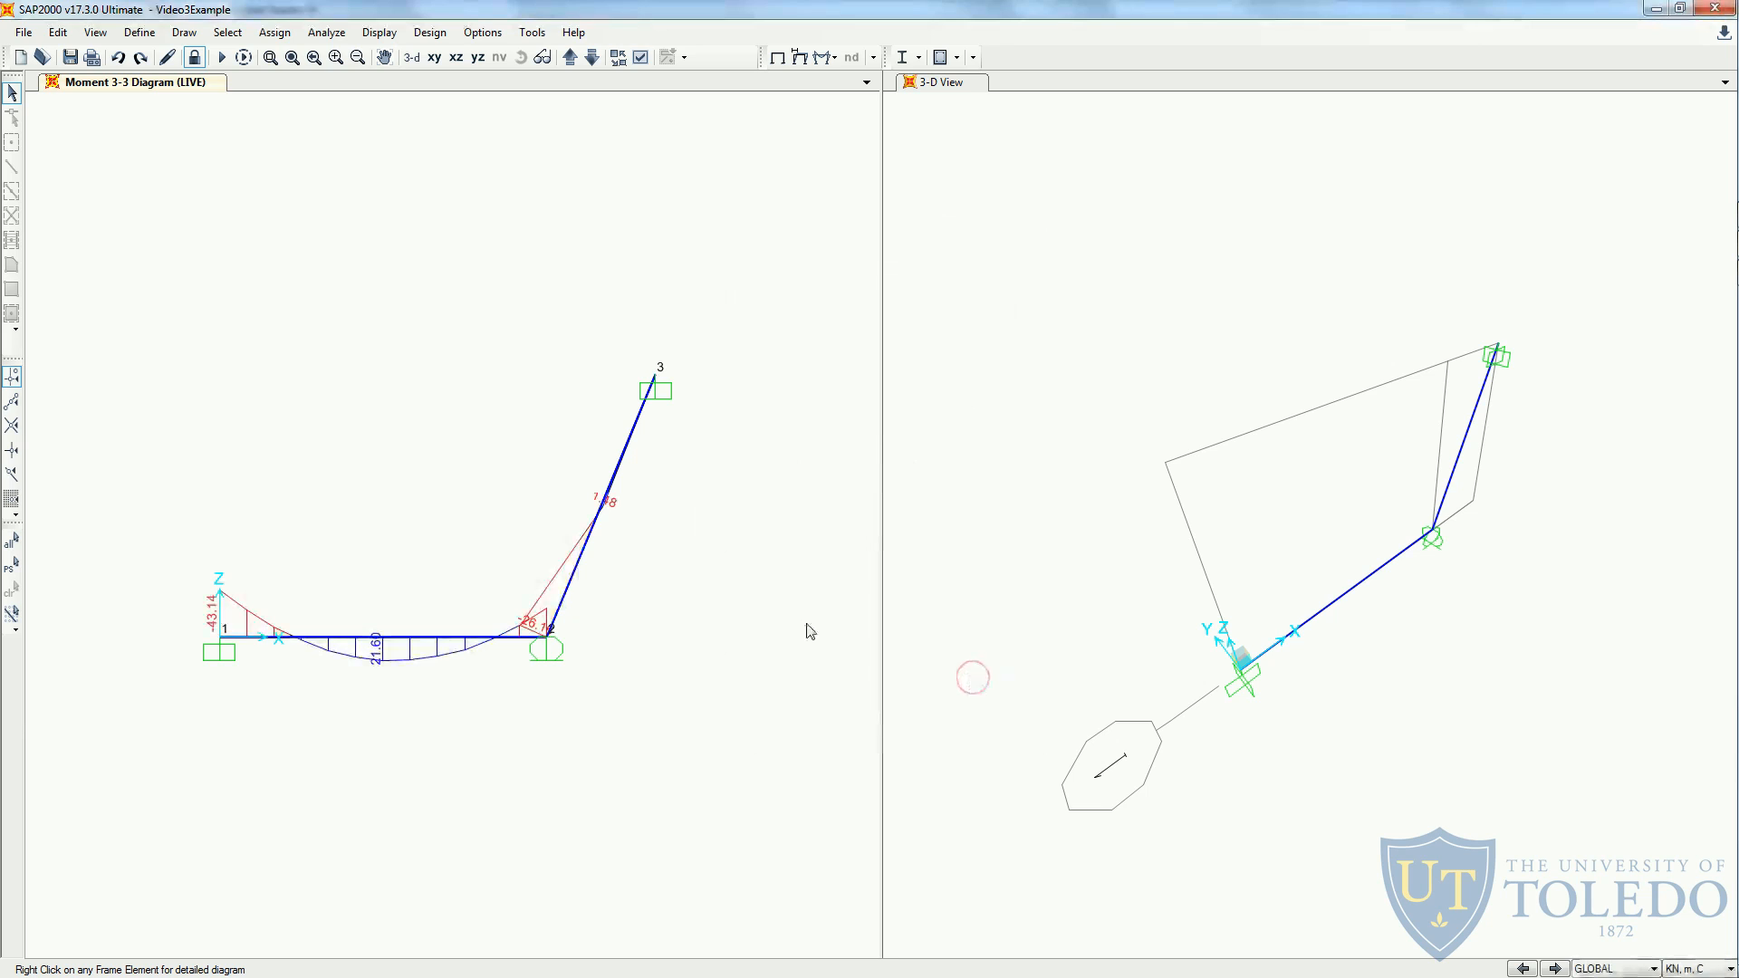
{"action": "mouse_move", "coordinate": [494, 642]}
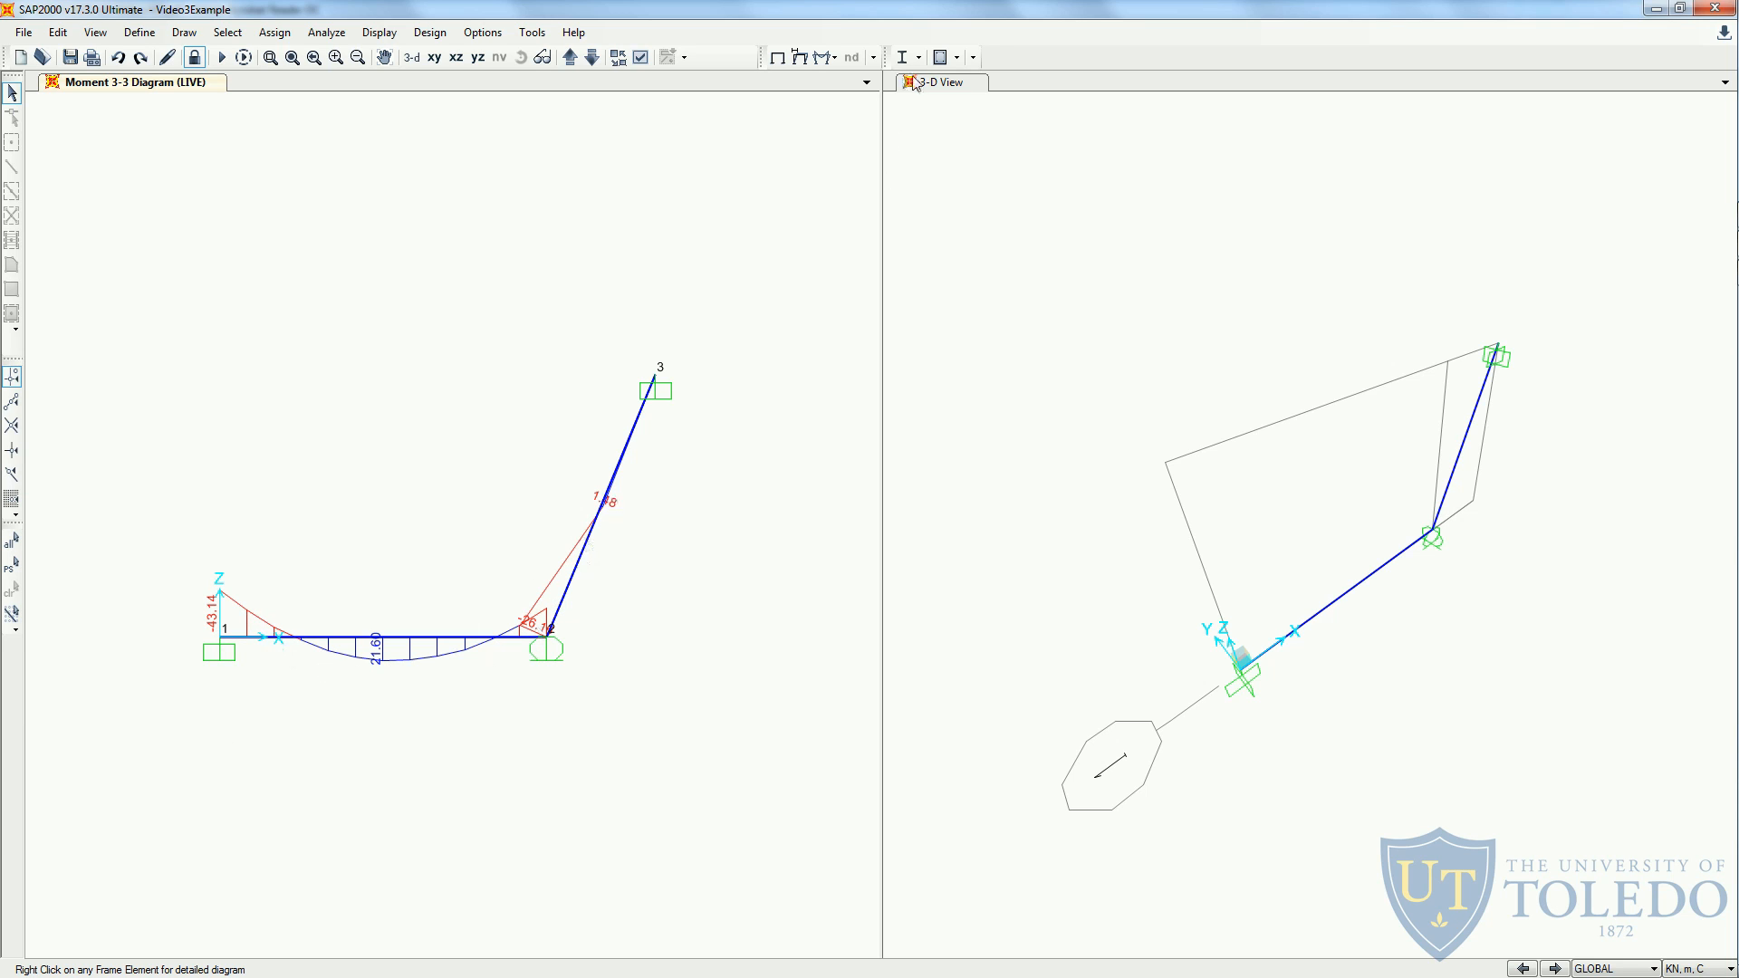
- Display the LIVE Shear 2-2 diagram with values shown on it
{"action": "left_click", "coordinate": [833, 58]}
{"action": "left_click", "coordinate": [867, 102]}
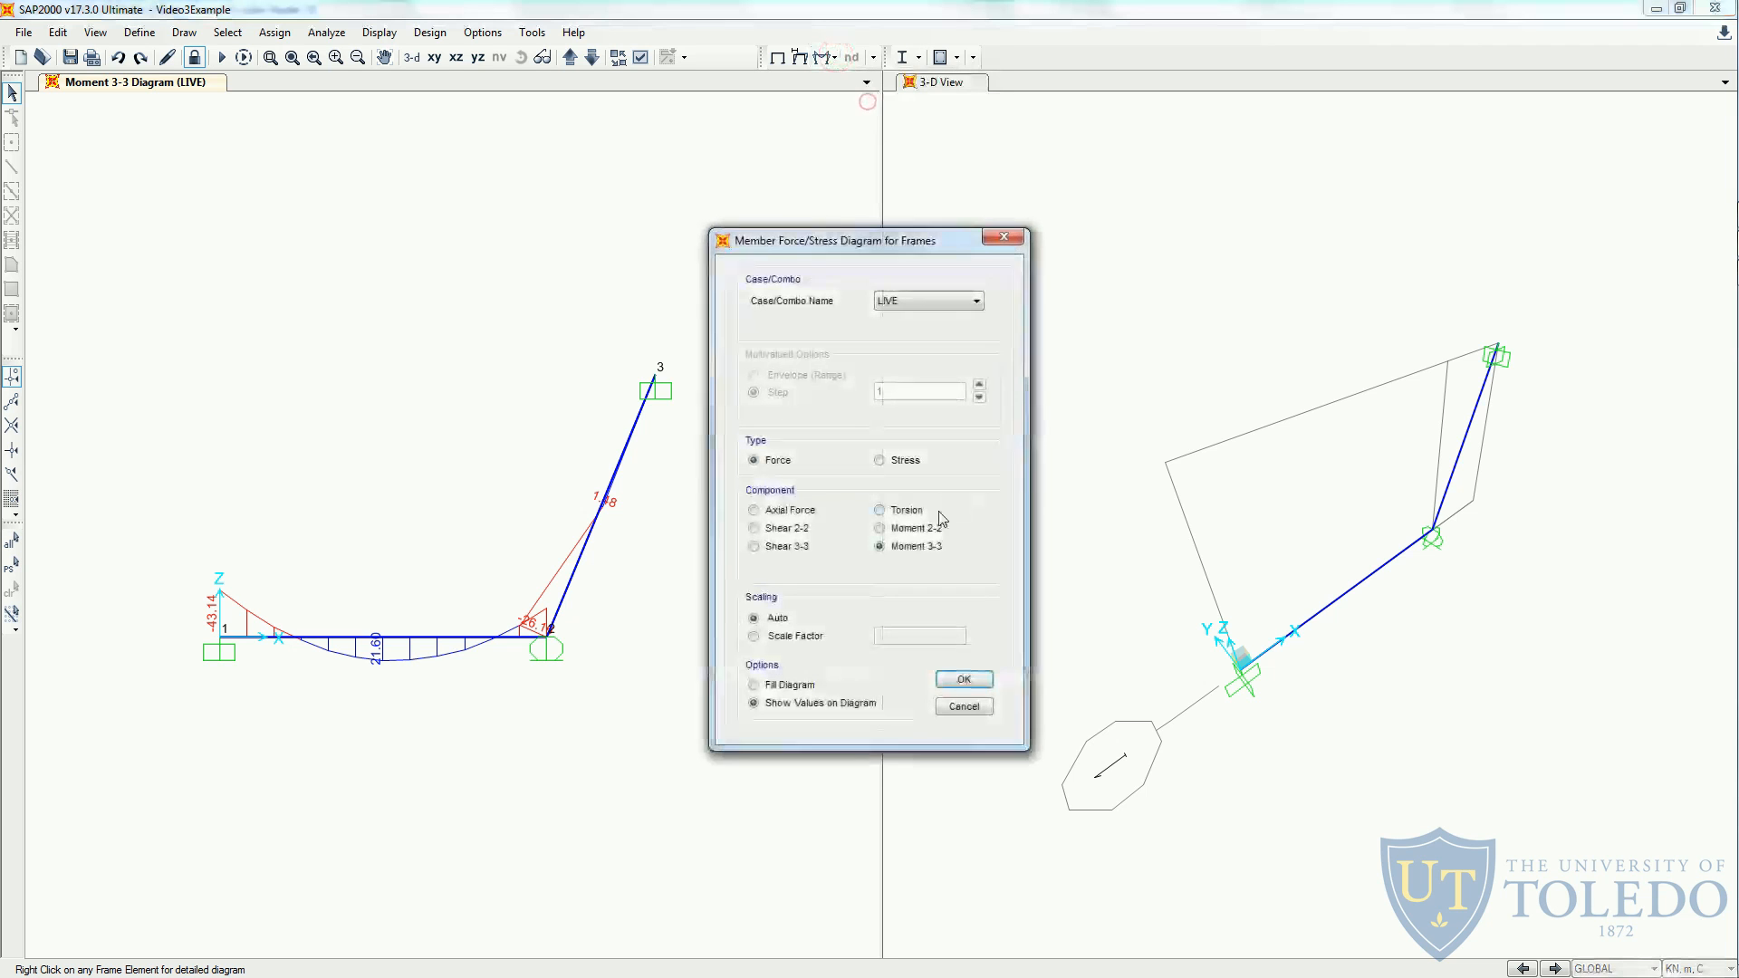
{"action": "left_click", "coordinate": [784, 527]}
{"action": "left_click", "coordinate": [962, 679]}
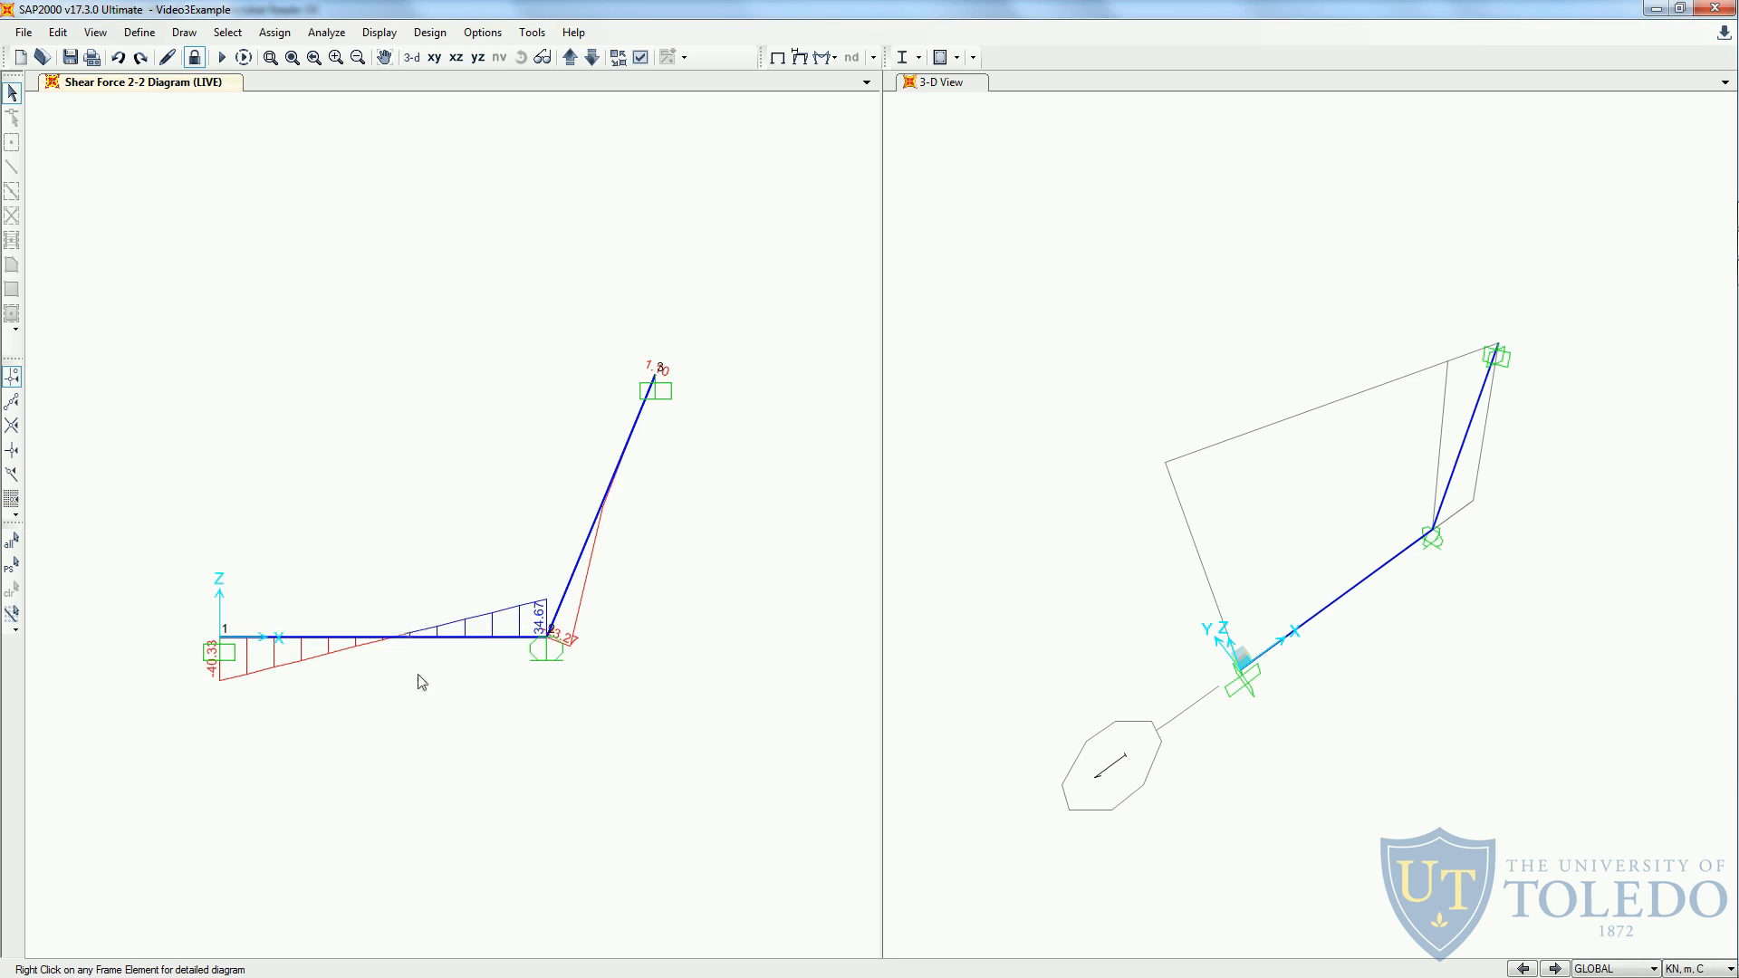
- Turn off the joint labels in the window showing the shear force diagram
{"action": "scroll", "coordinate": [425, 697], "scroll_direction": "up", "scroll_amount": 1}
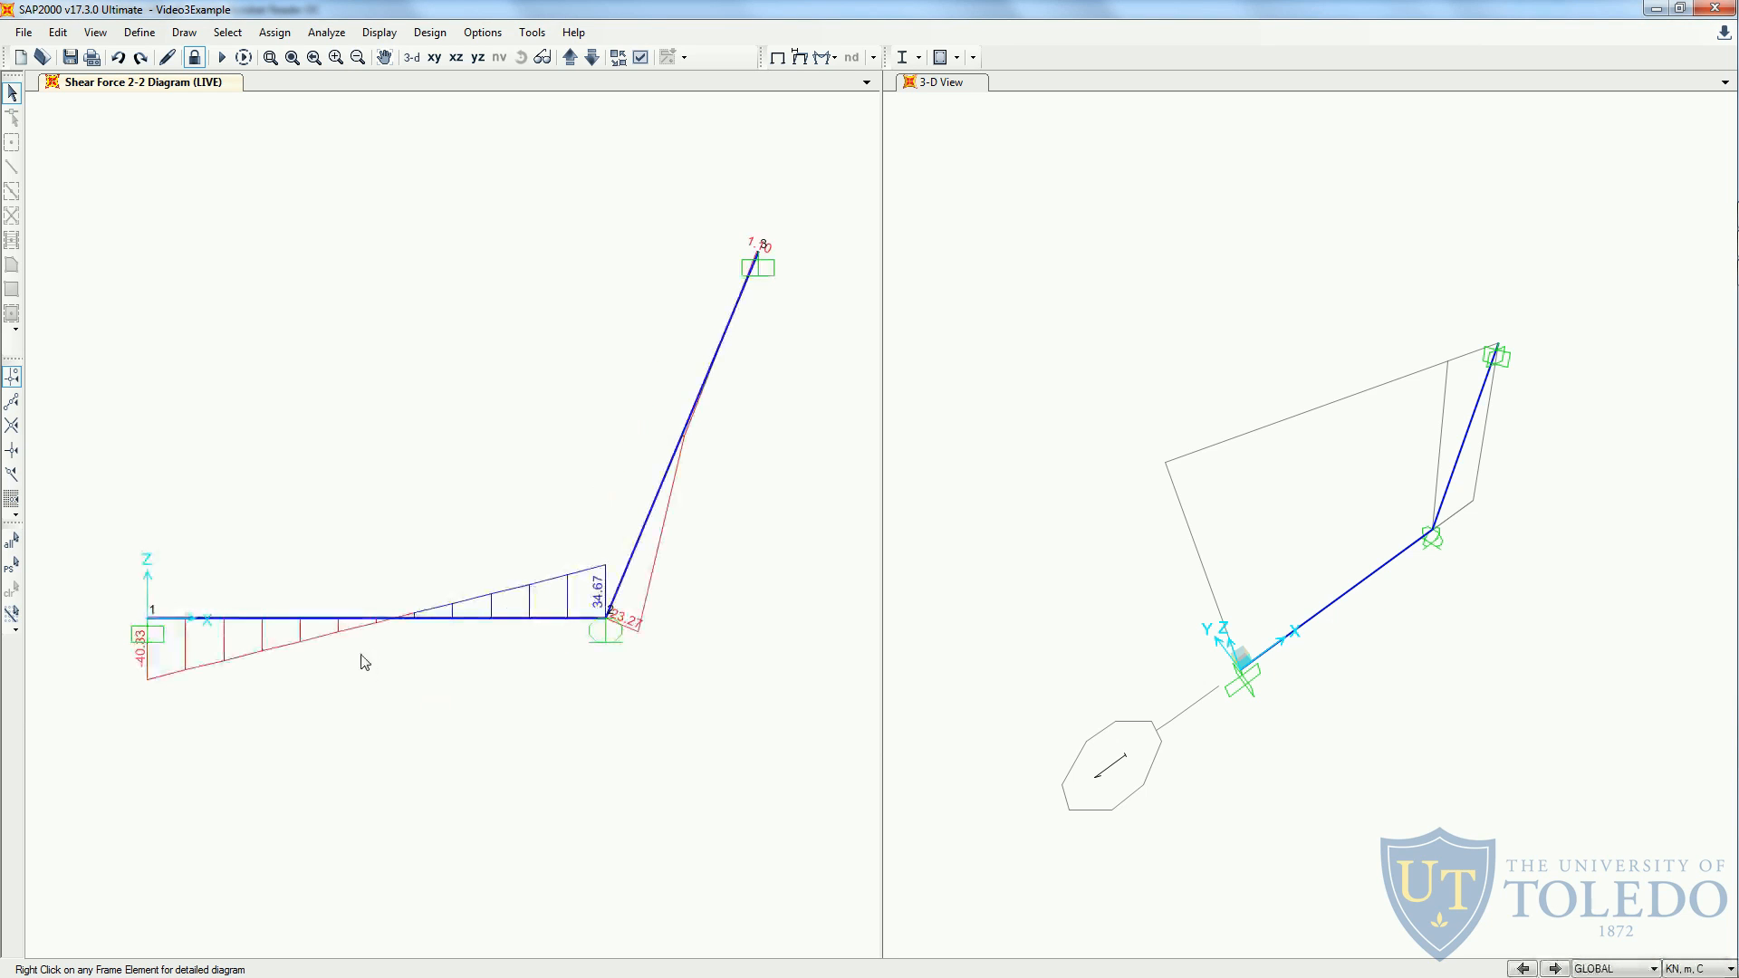
{"action": "scroll", "coordinate": [362, 635], "scroll_direction": "up", "scroll_amount": 1}
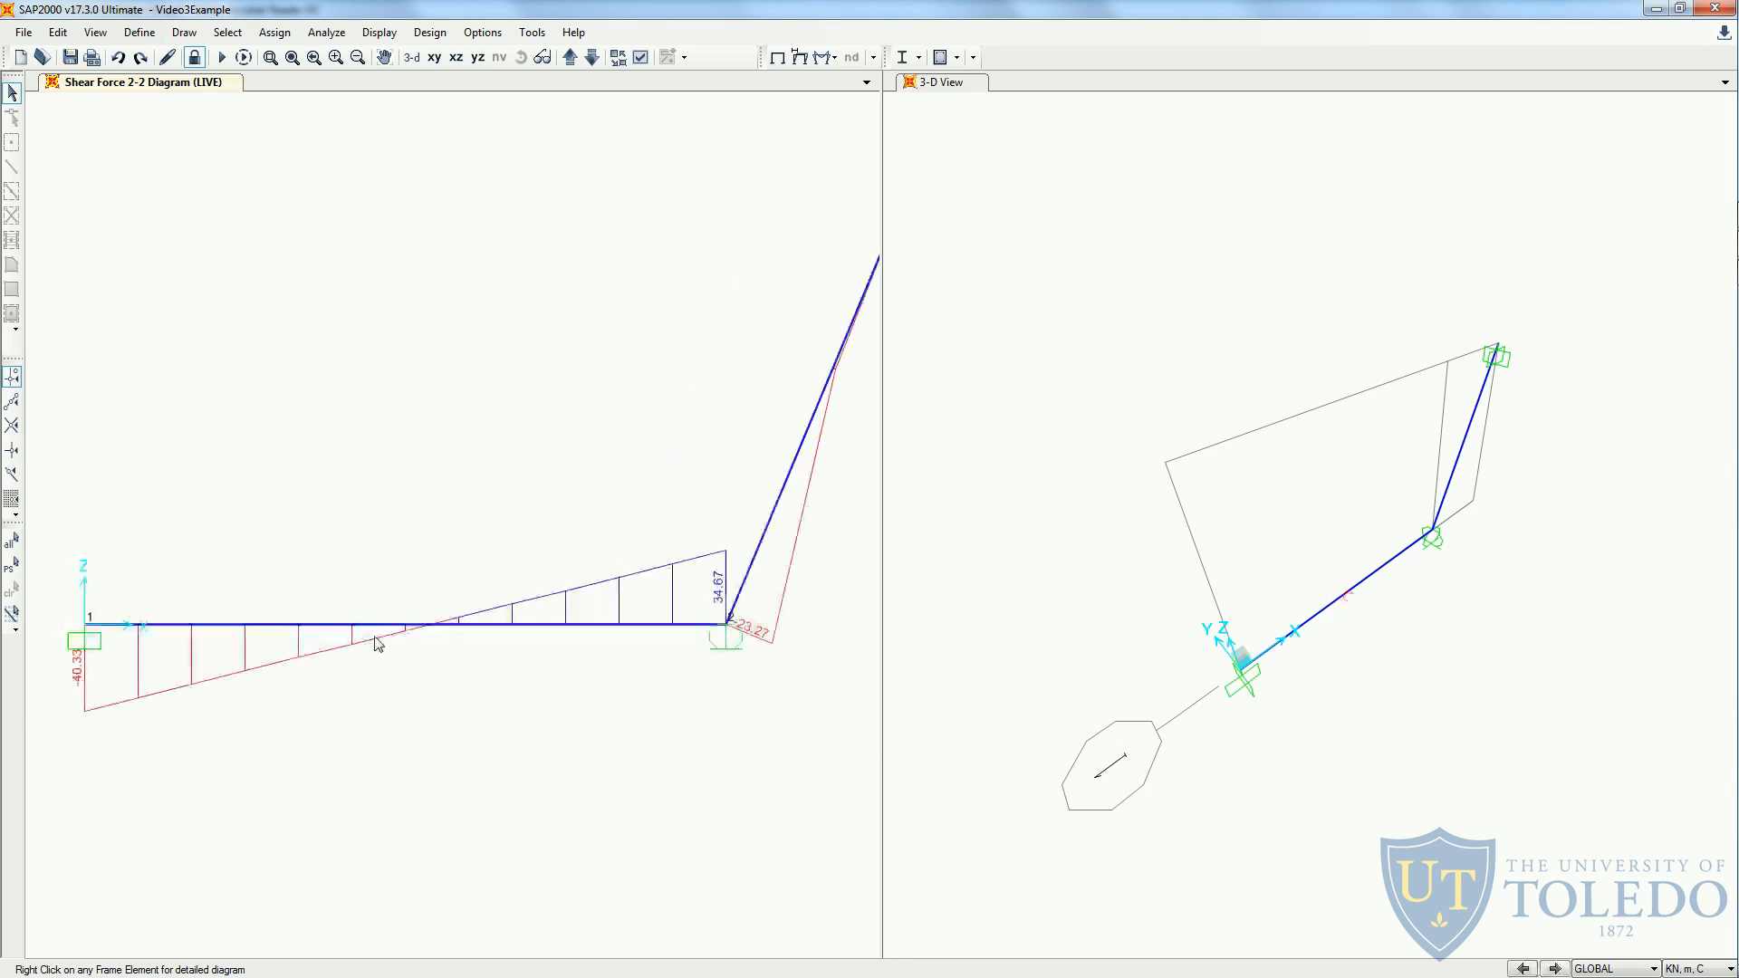
{"action": "scroll", "coordinate": [380, 641], "scroll_direction": "down", "scroll_amount": 2}
{"action": "middle_click_drag", "start_coordinate": [470, 726], "coordinate": [462, 734]}
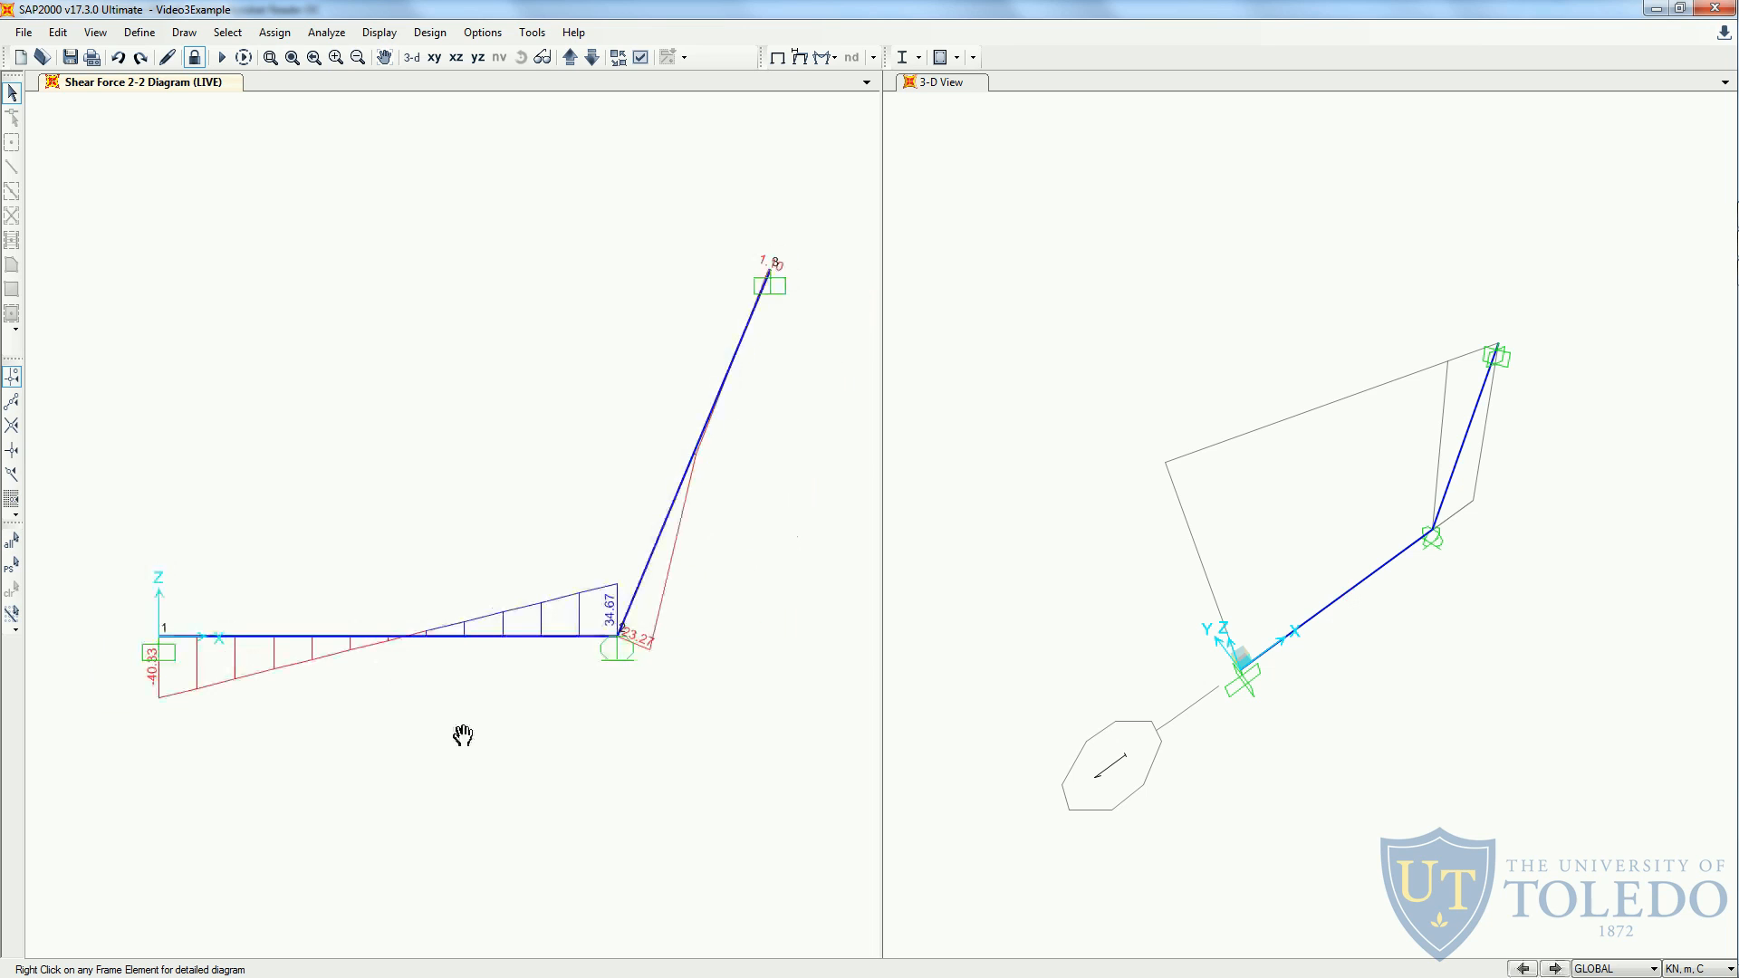
{"action": "left_click", "coordinate": [269, 57]}
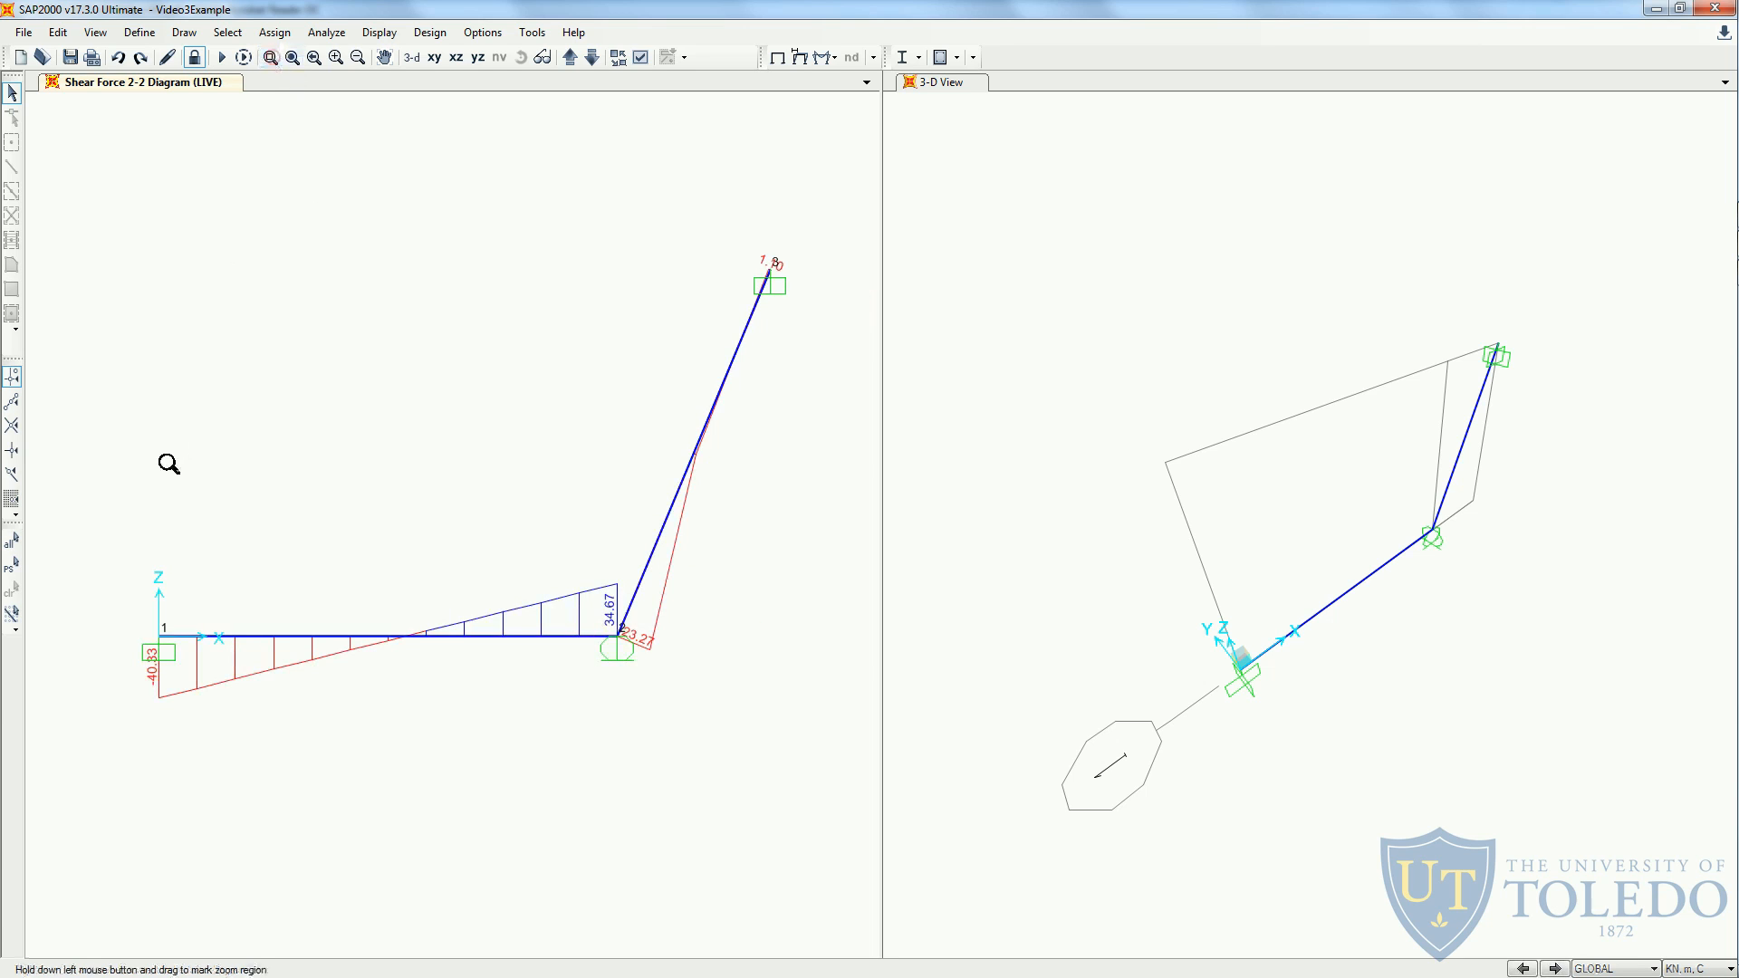
{"action": "left_click_drag", "start_coordinate": [783, 241], "coordinate": [136, 722]}
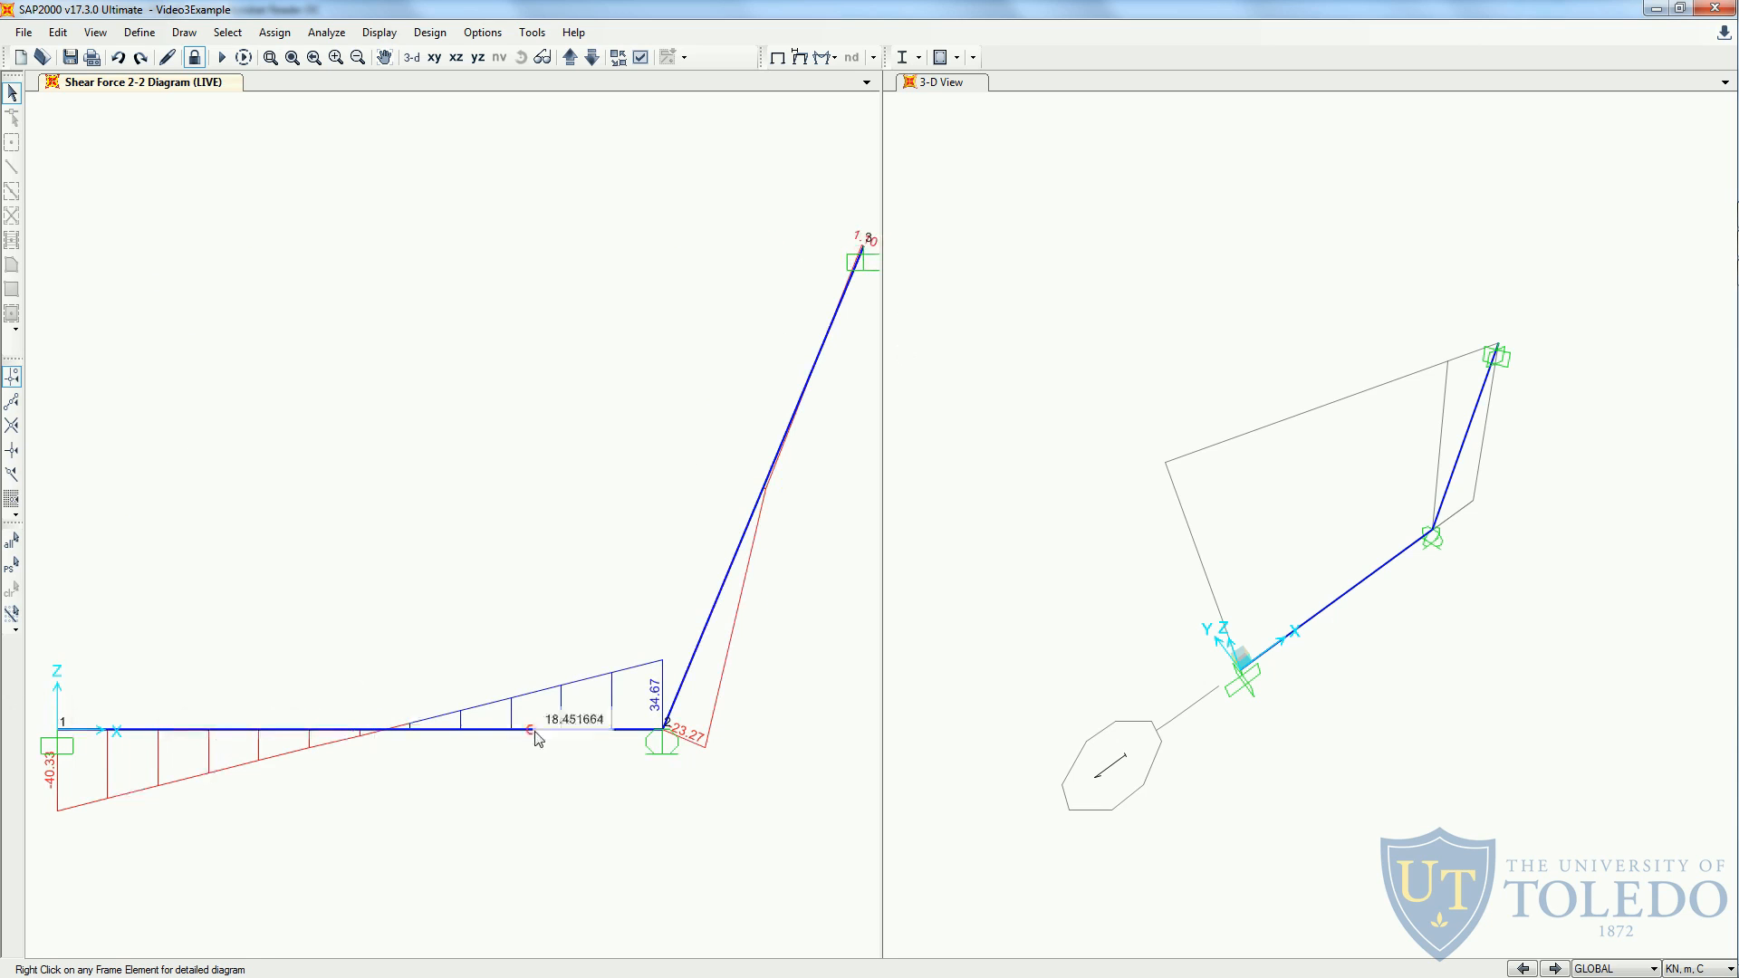
{"action": "left_click", "coordinate": [640, 58]}
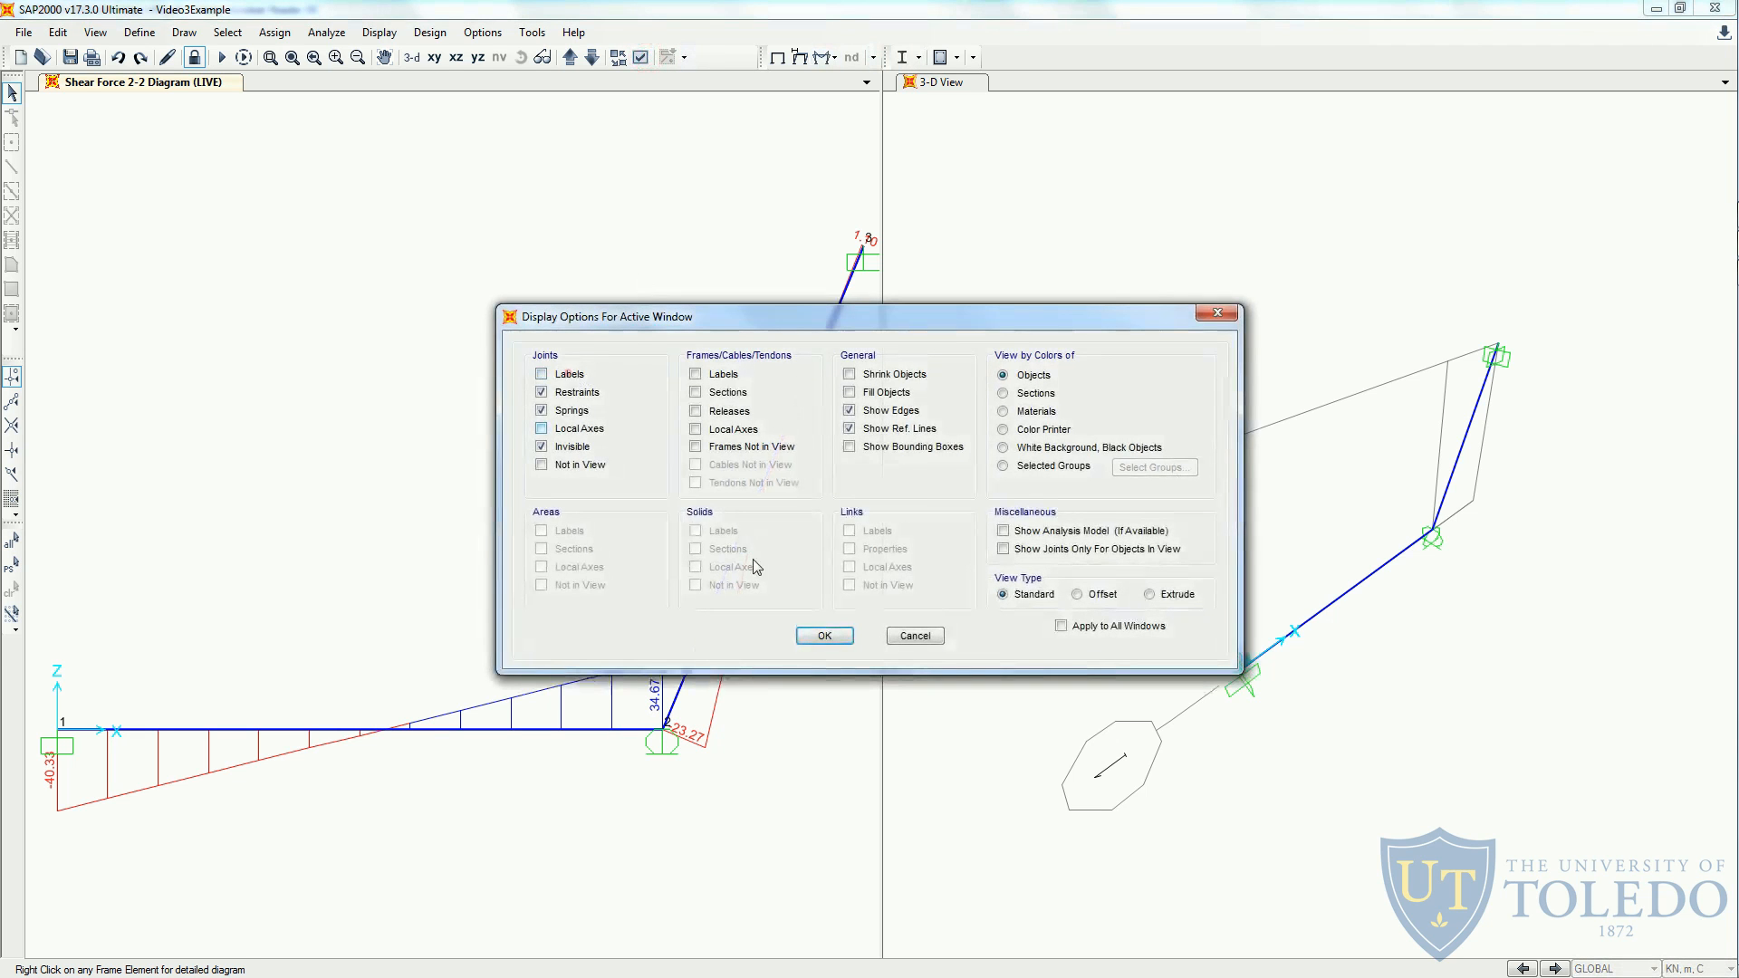
{"action": "left_click", "coordinate": [823, 635]}
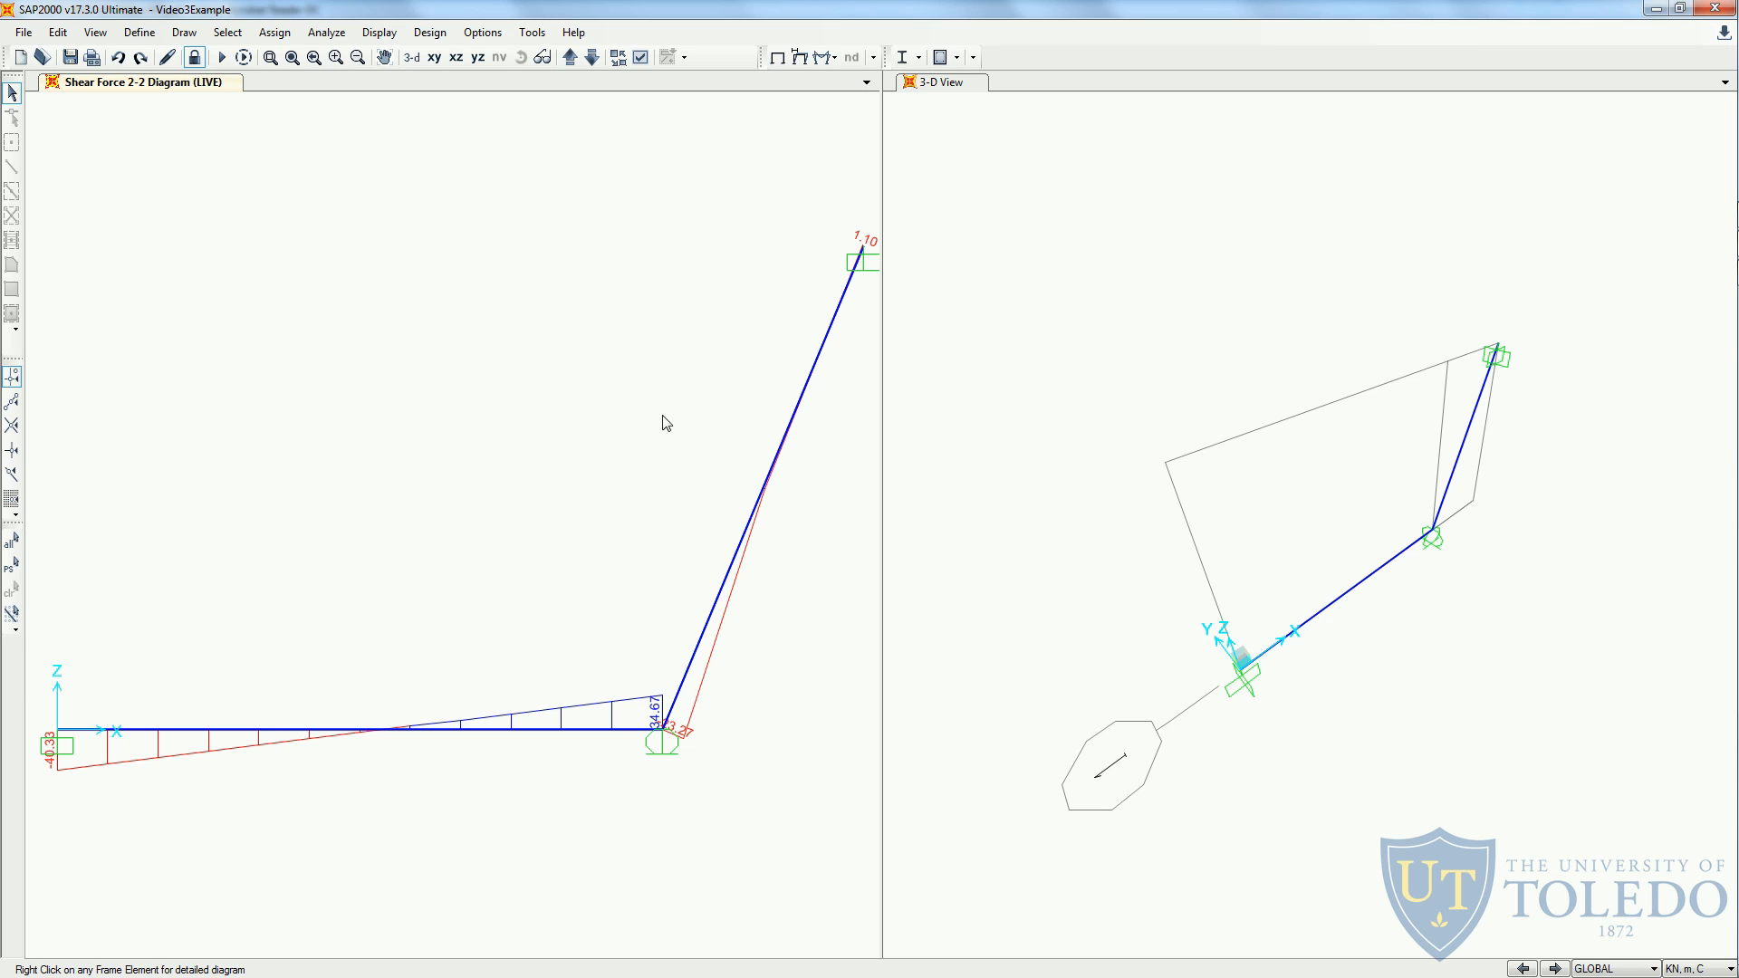
- Open the detailed diagrams of the horizontal member and scroll for the shear, moment and deflection values at location 5.41 m
{"action": "scroll", "coordinate": [666, 422], "scroll_direction": "down", "scroll_amount": 2}
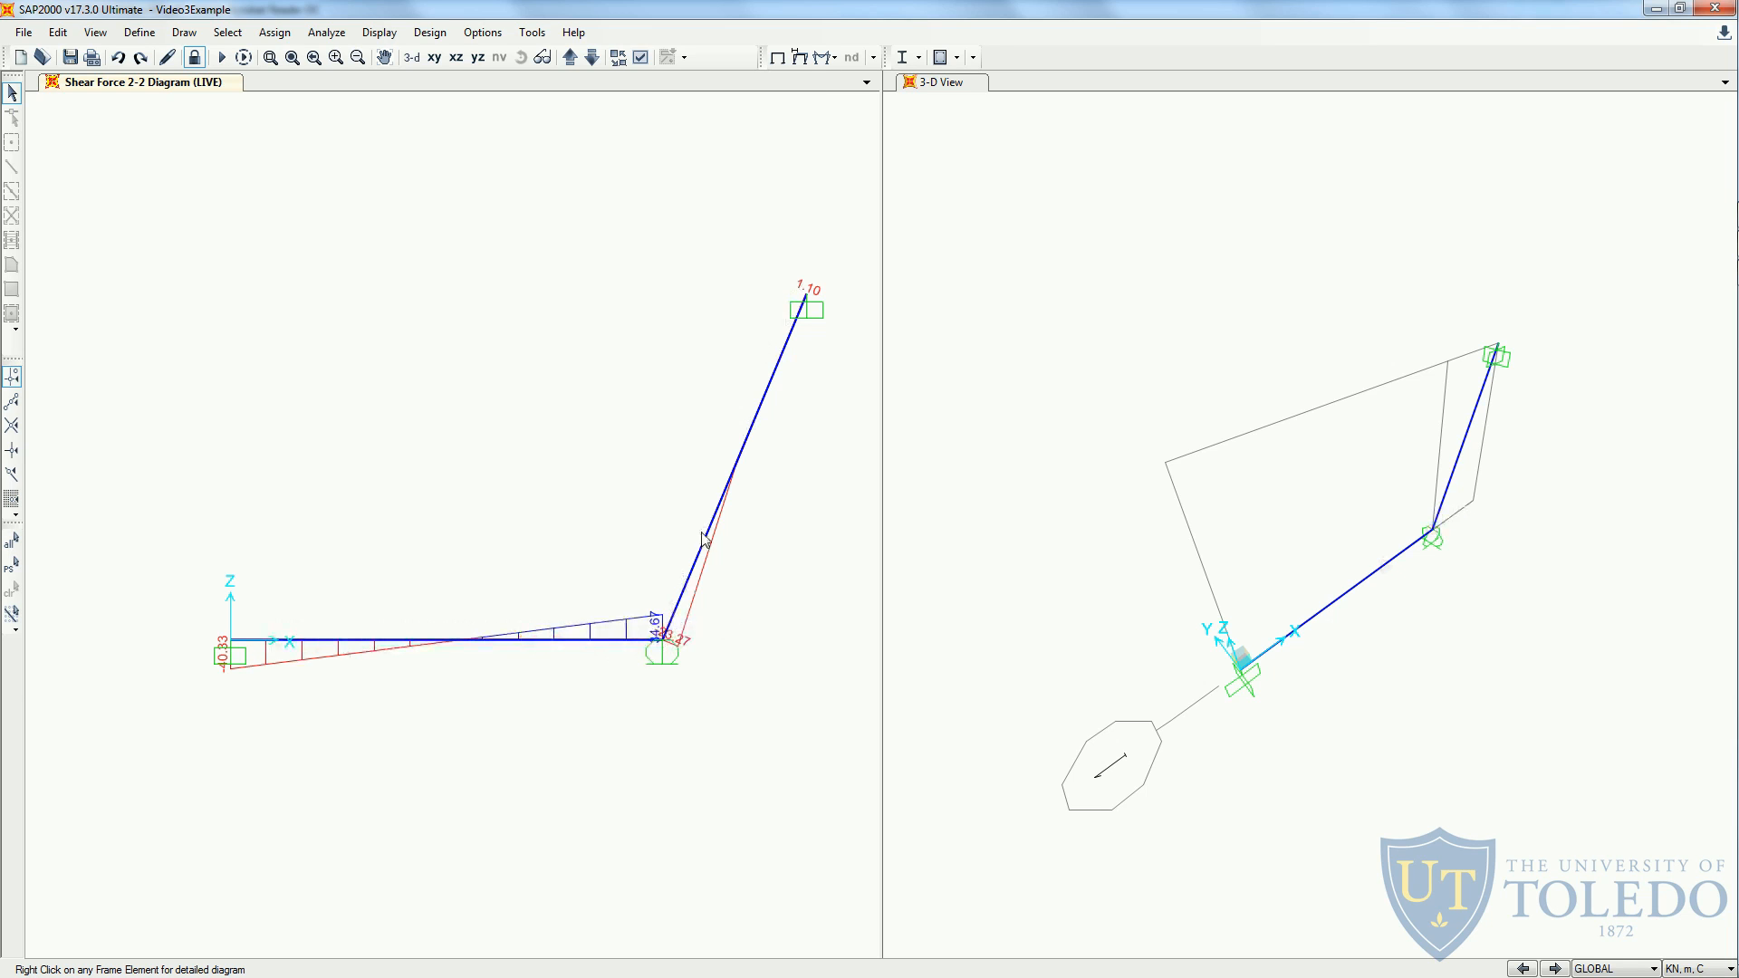
{"action": "right_click", "coordinate": [426, 645]}
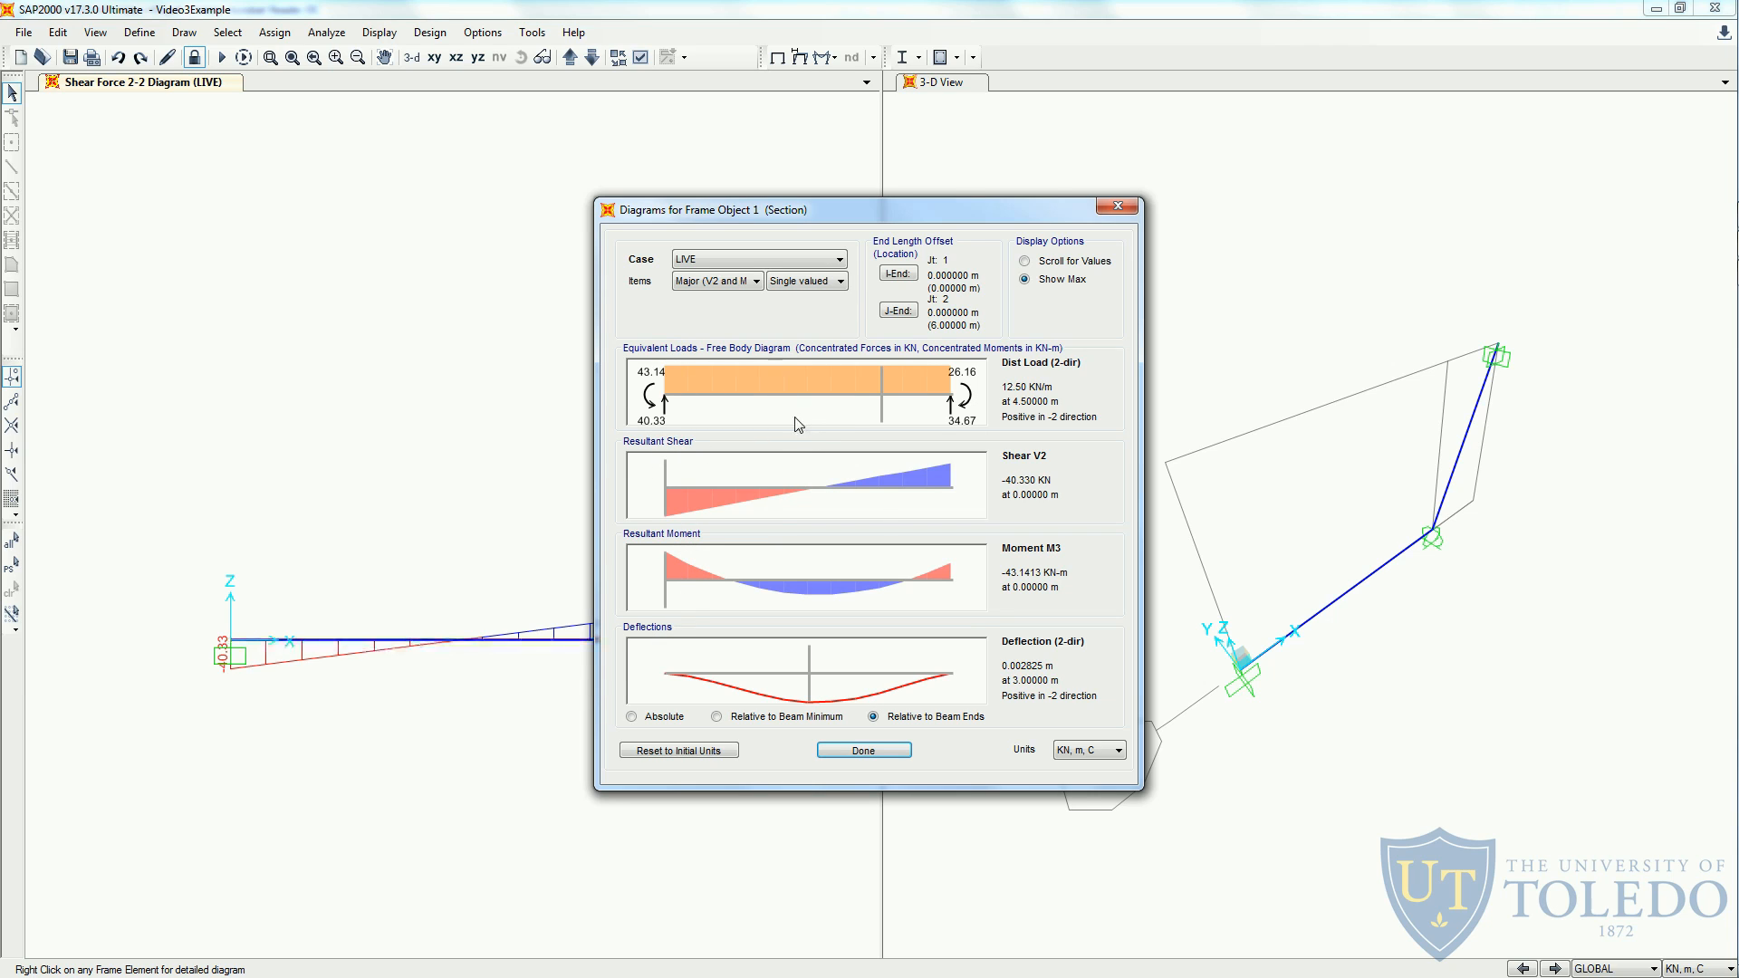
{"action": "left_click", "coordinate": [683, 488]}
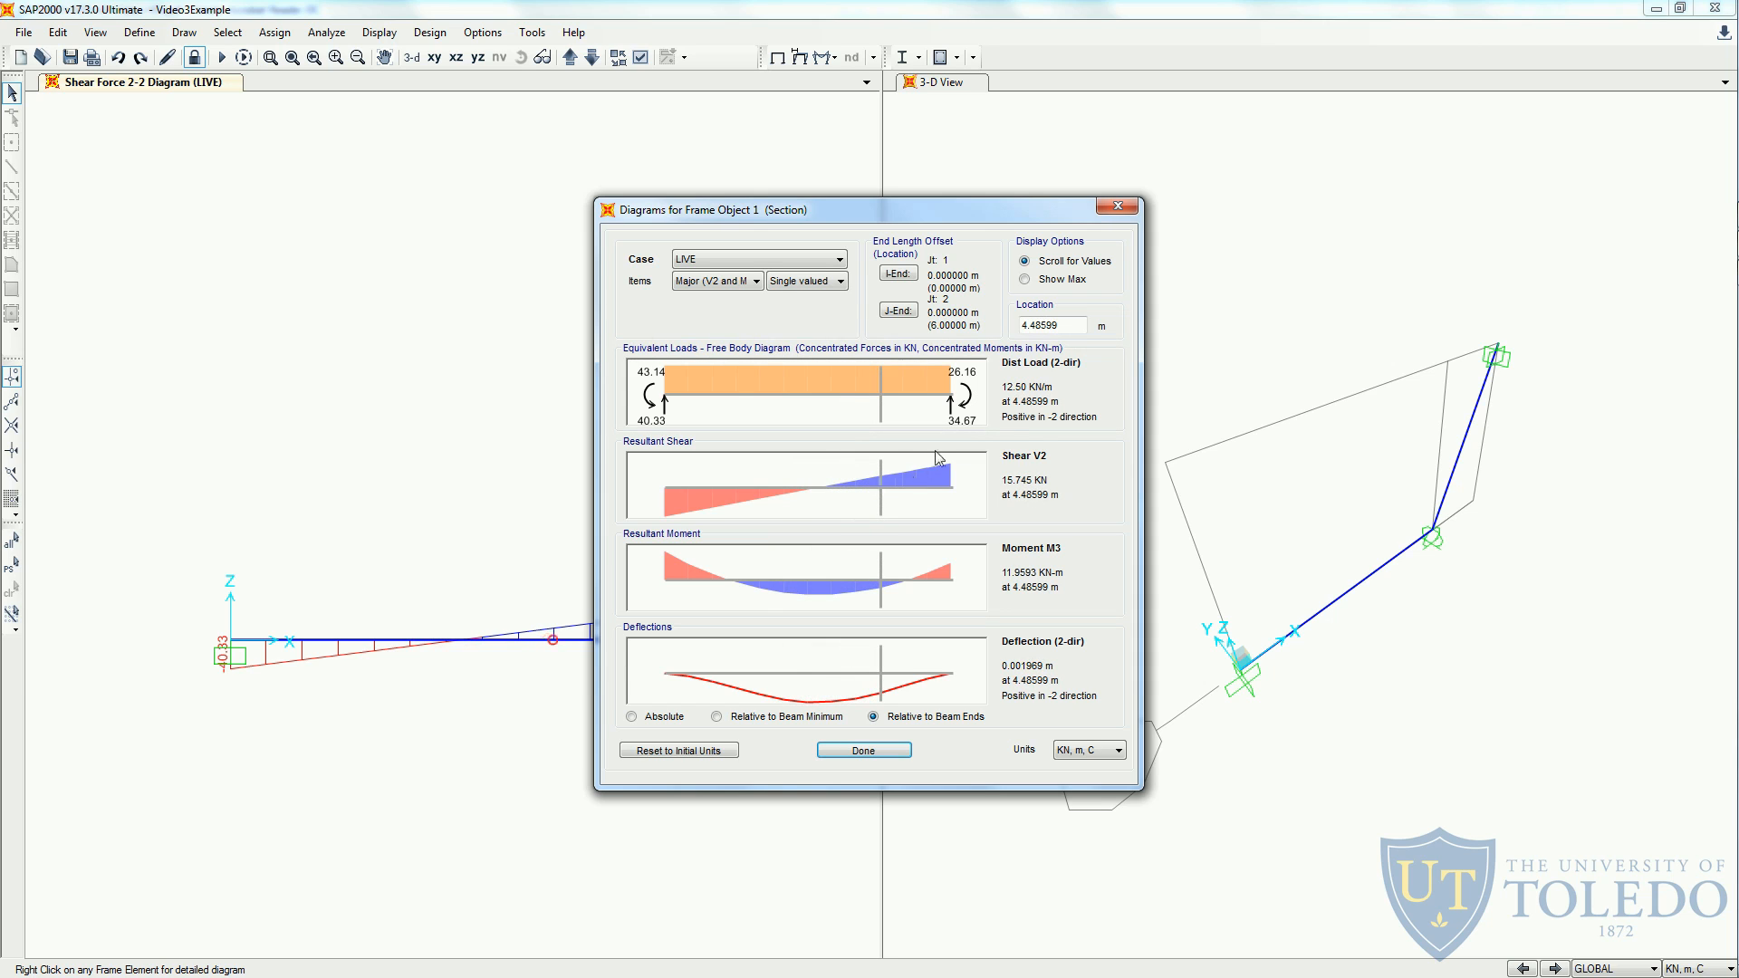
{"action": "double_click", "coordinate": [1059, 326]}
{"action": "type", "text": "5.41"}
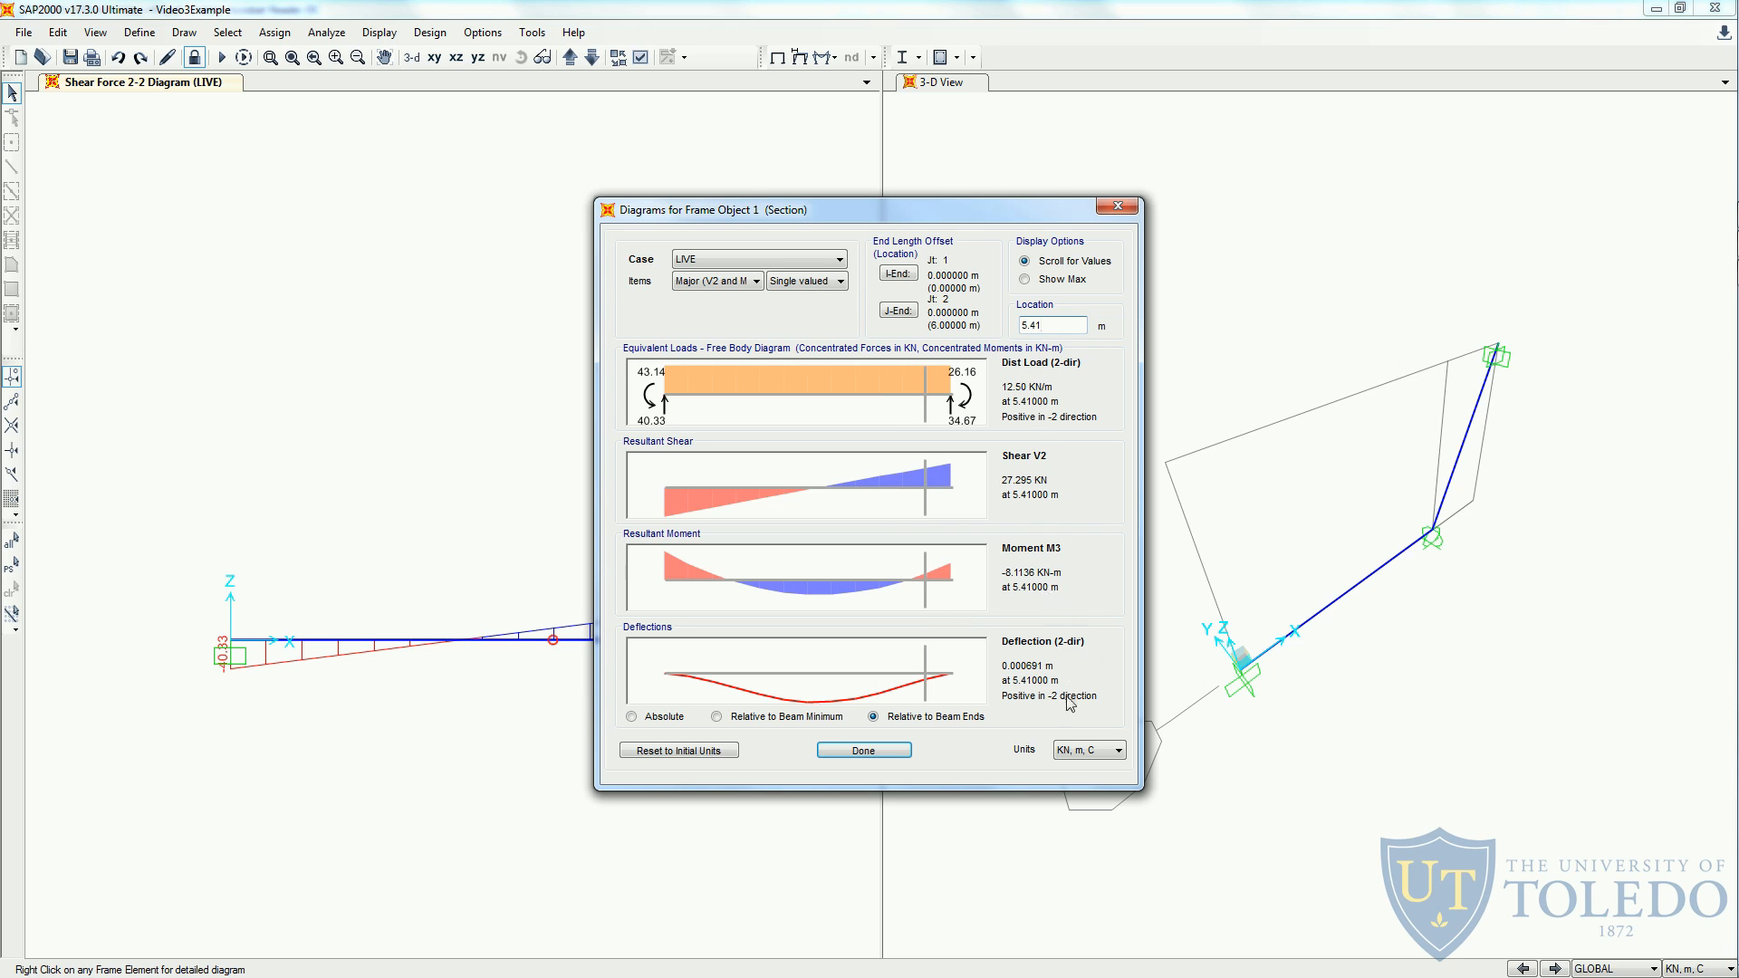
- Show the maximum shear, moment and deflection values for the horizontal member, and close its detailed diagrams
{"action": "left_click", "coordinate": [1057, 282]}
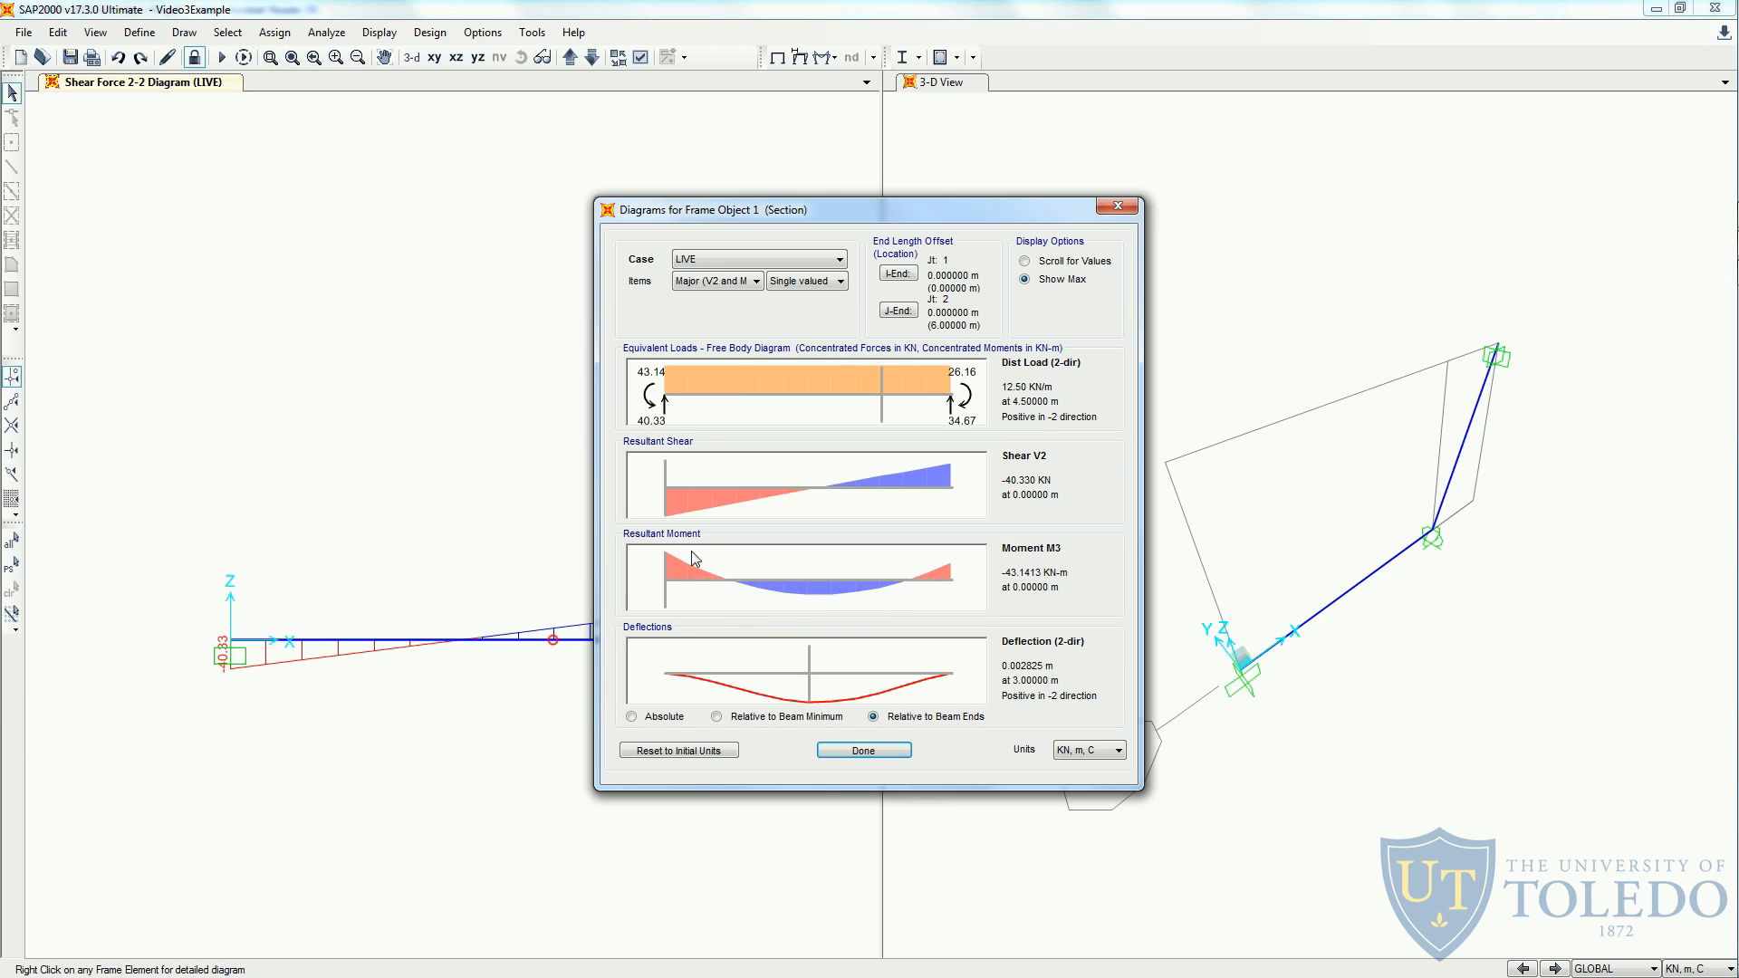
{"action": "left_click", "coordinate": [835, 753]}
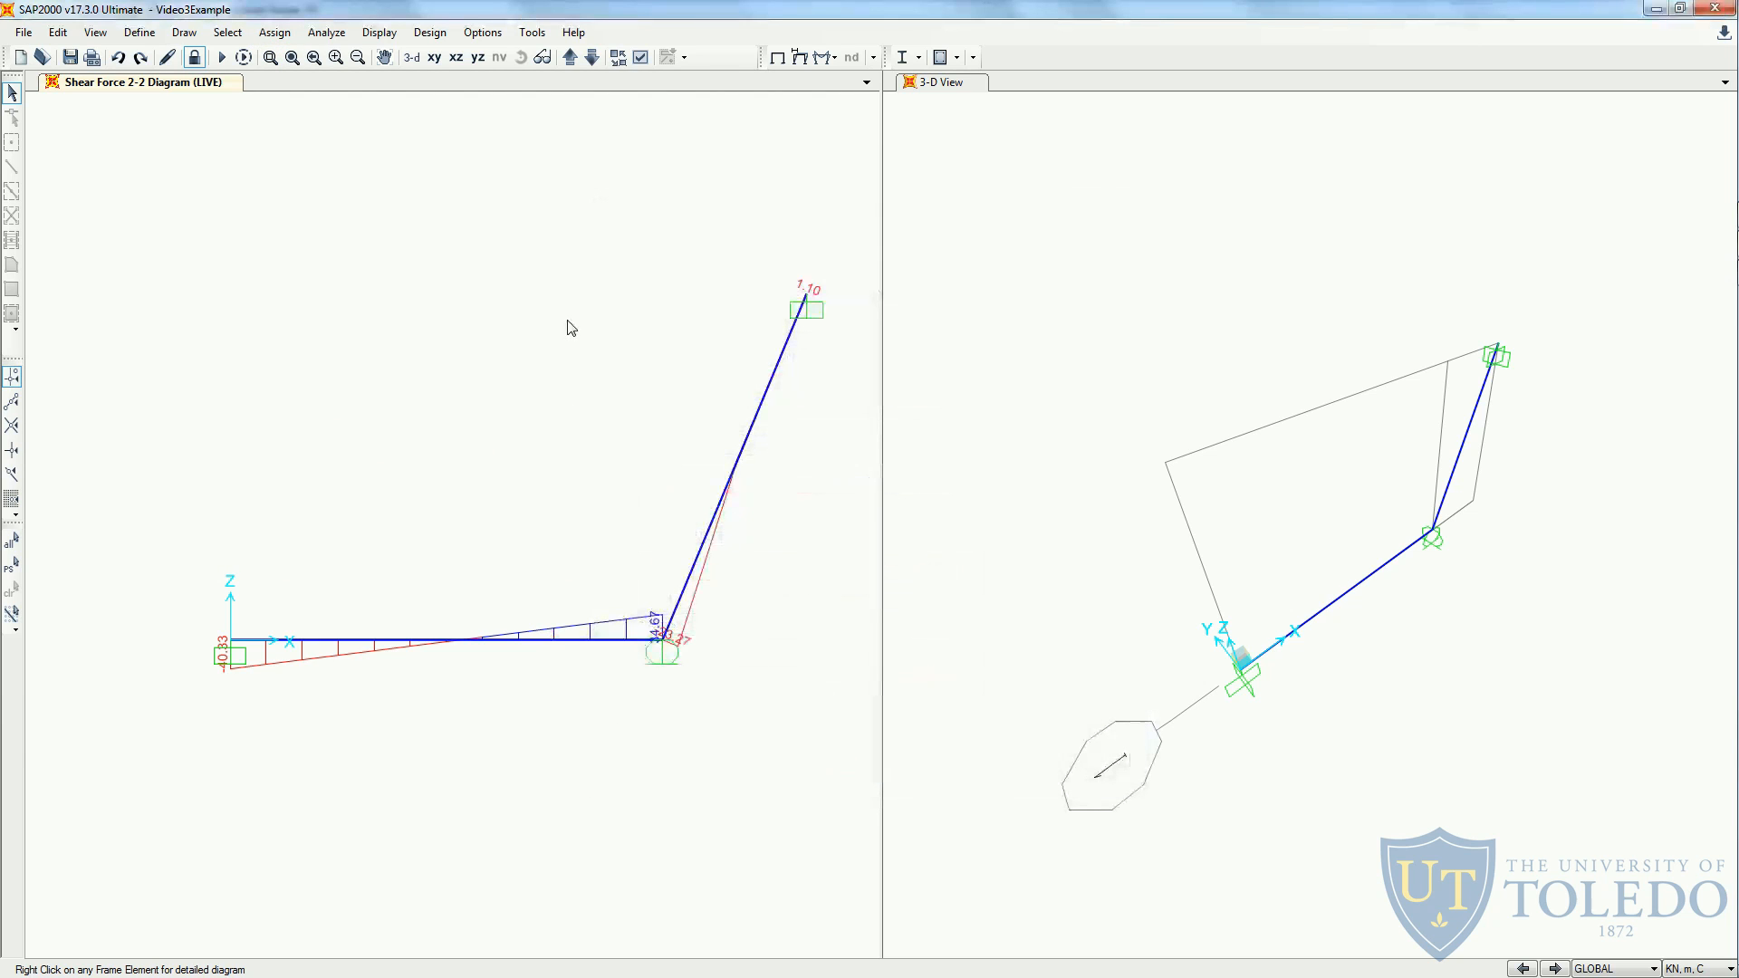
- Switch to the handout PDF in Acrobat Reader and highlight the phrase "Print the deflected shape" in item d
{"action": "key", "text": "alt+Tab"}
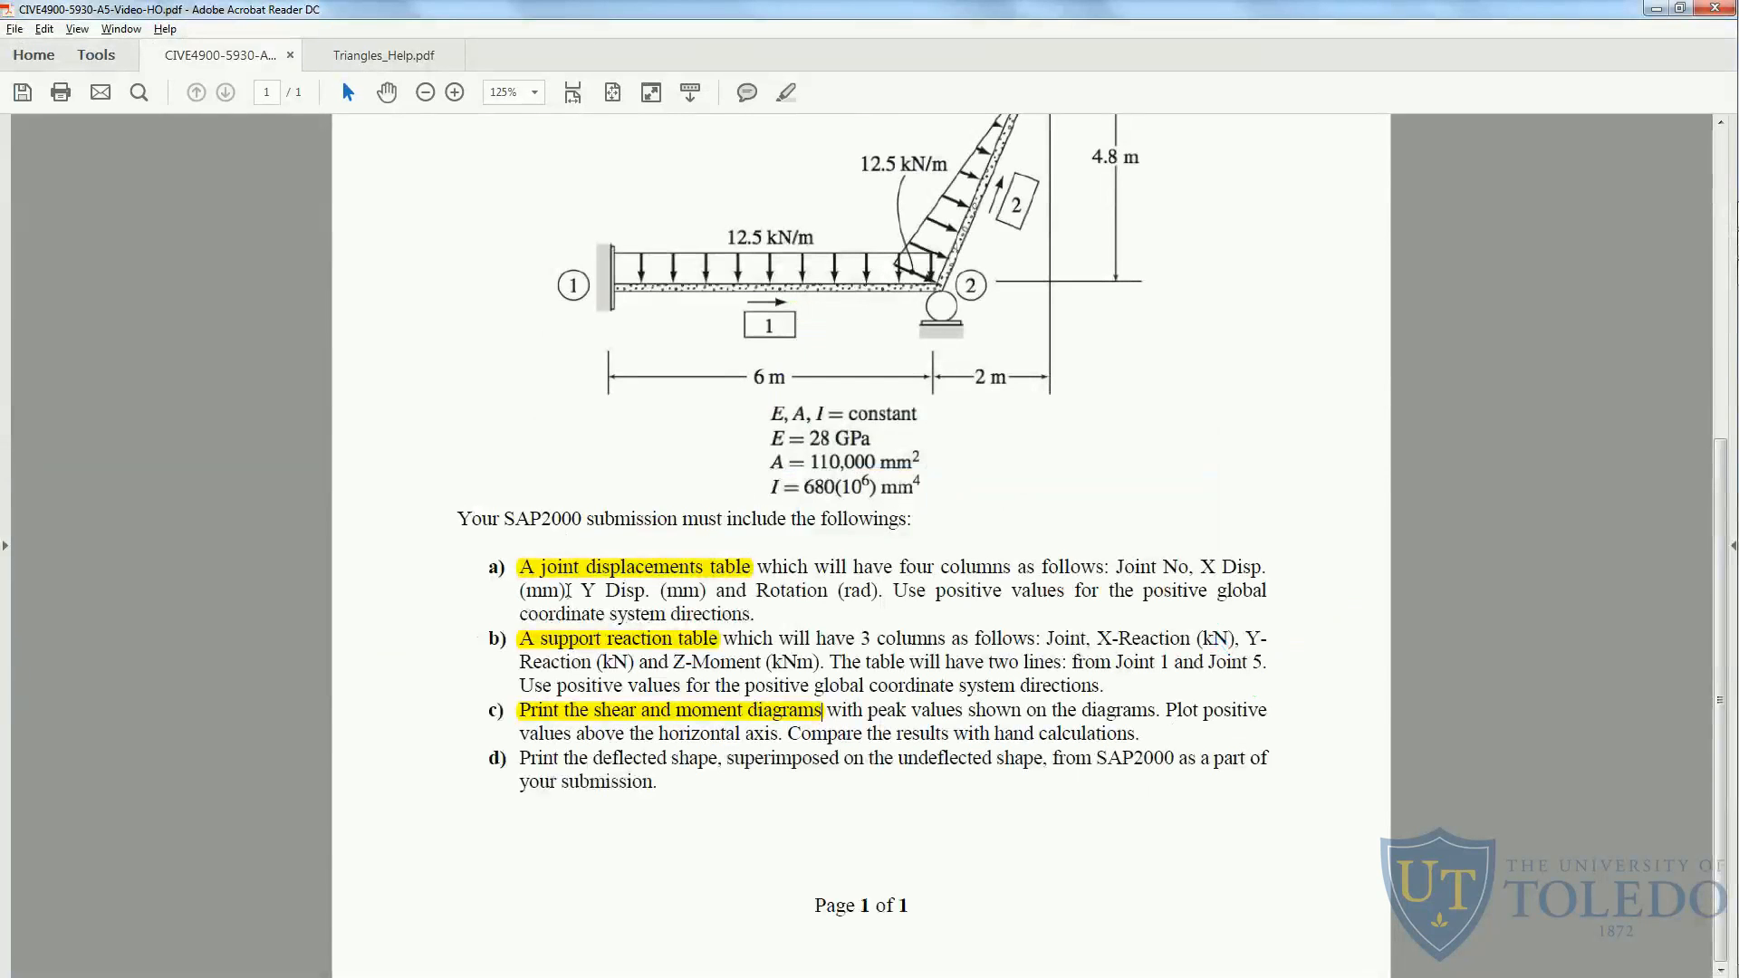
{"action": "left_click_drag", "start_coordinate": [521, 758], "coordinate": [719, 759]}
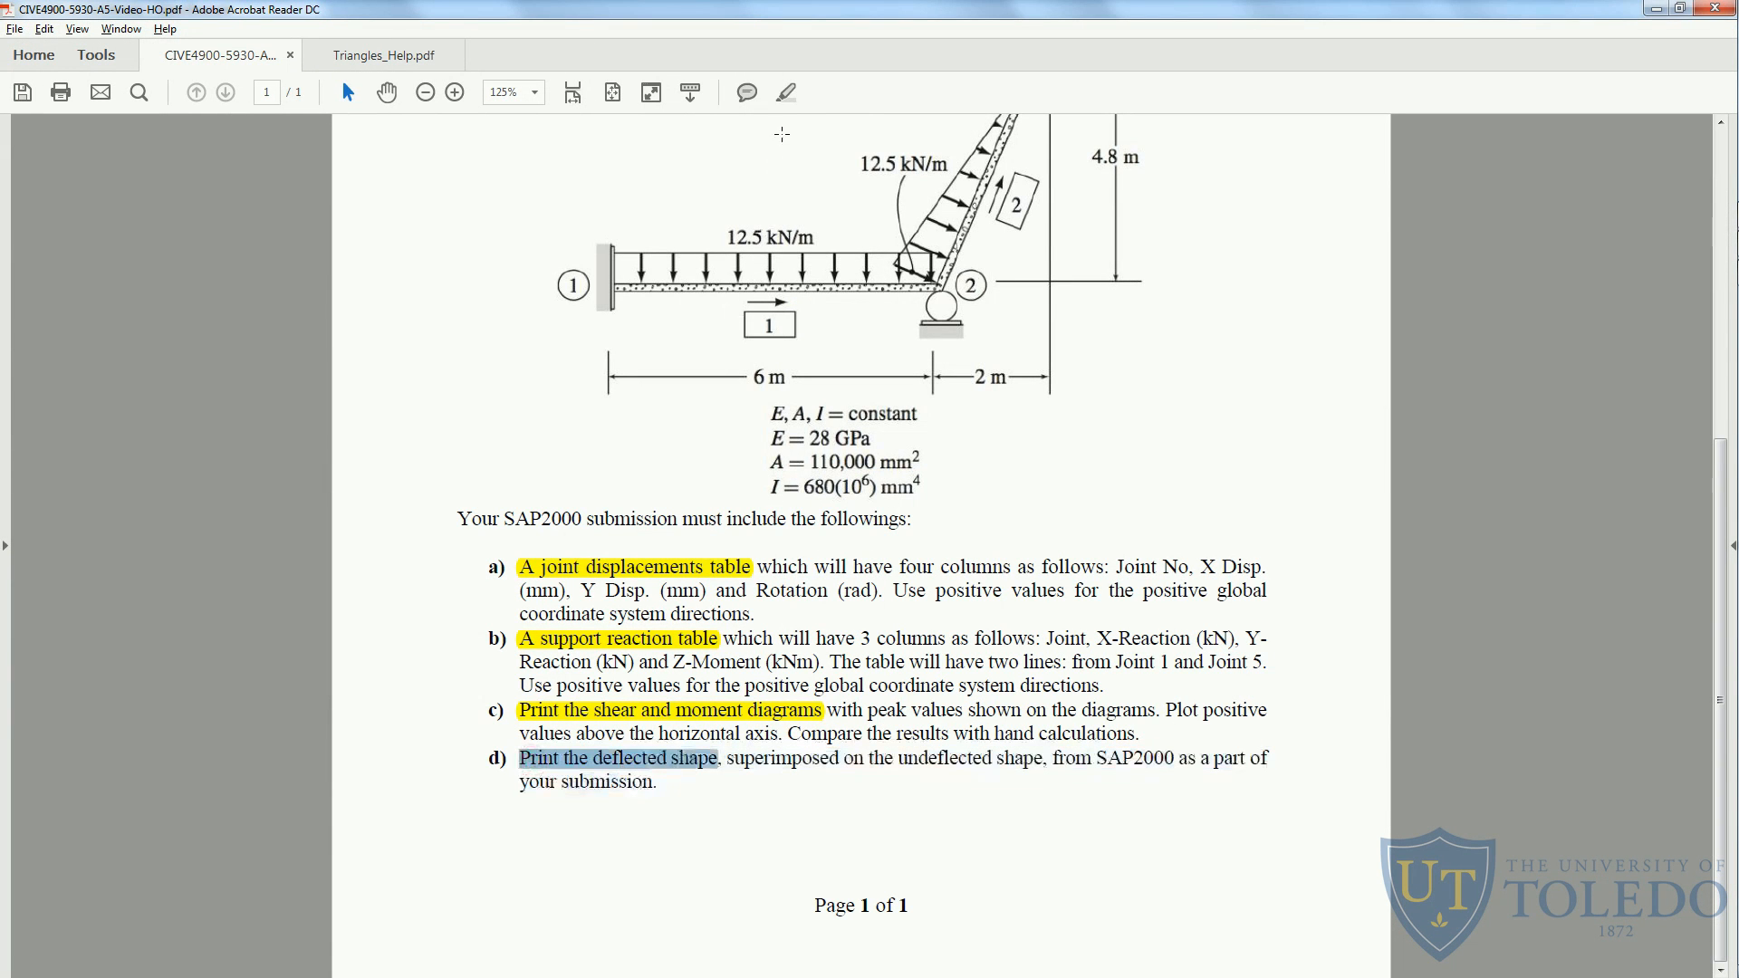
{"action": "left_click", "coordinate": [786, 92]}
- Return to SAP2000 and display the deformed shape for the LIVE case with Auto scaling and Cubic Curve, without Wire Shadow
{"action": "key", "text": "alt+Tab"}
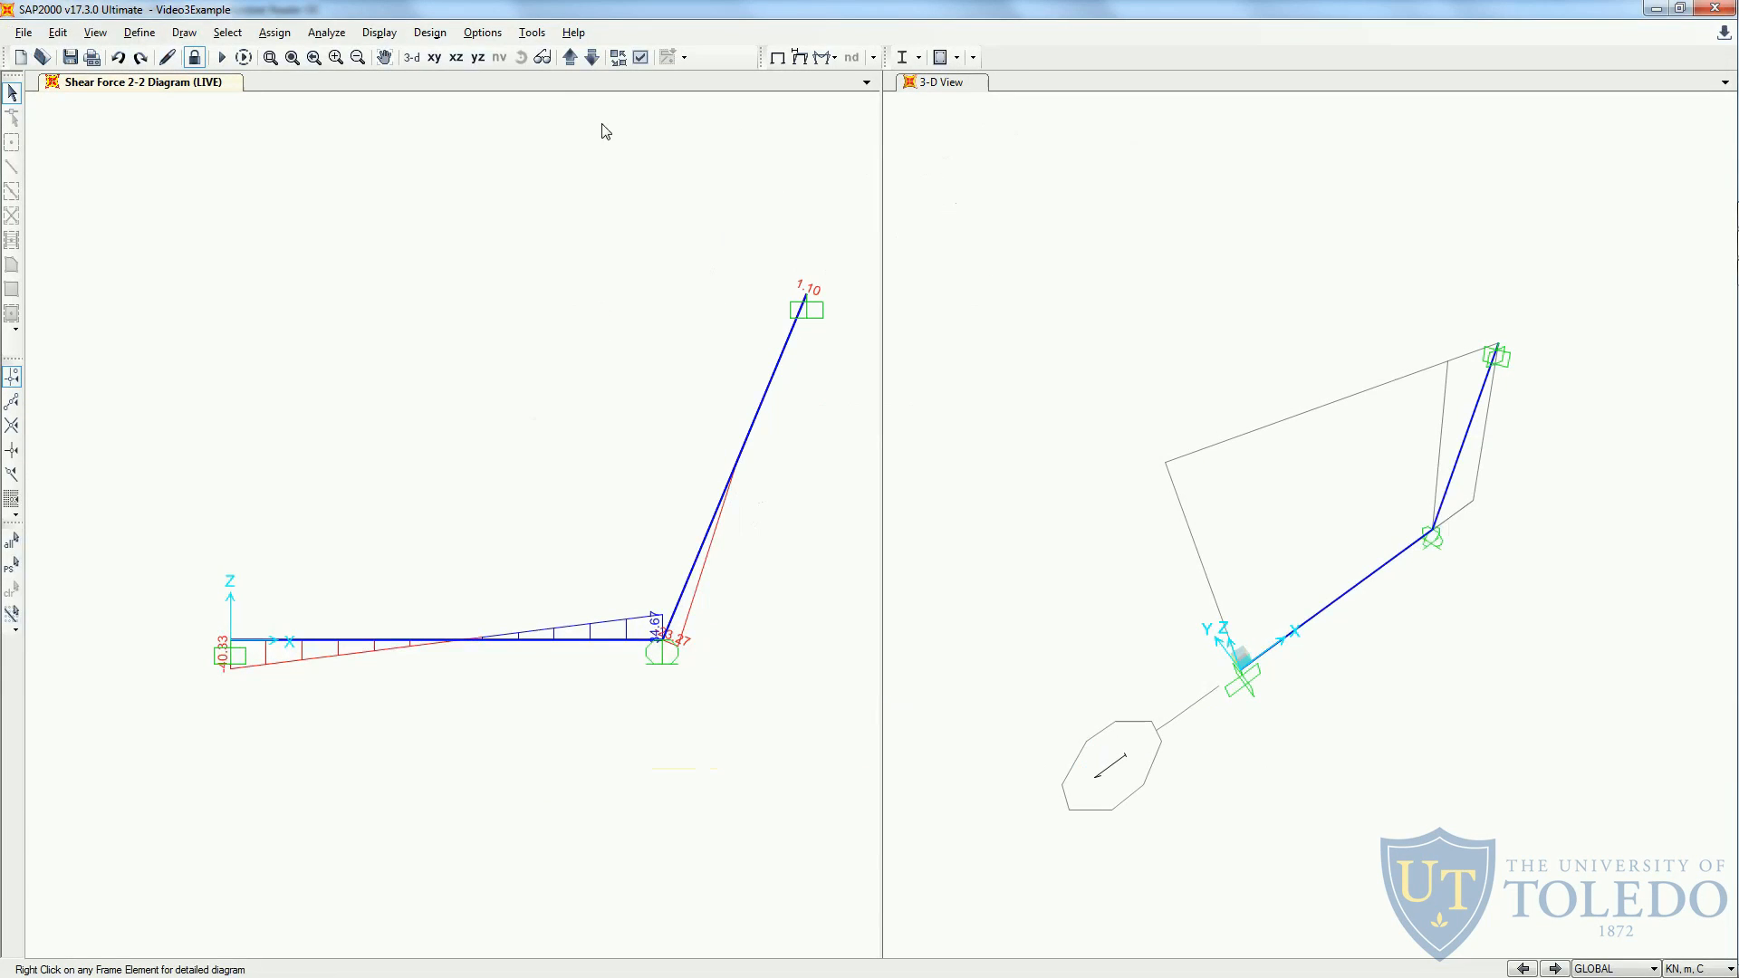
{"action": "left_click", "coordinate": [379, 33]}
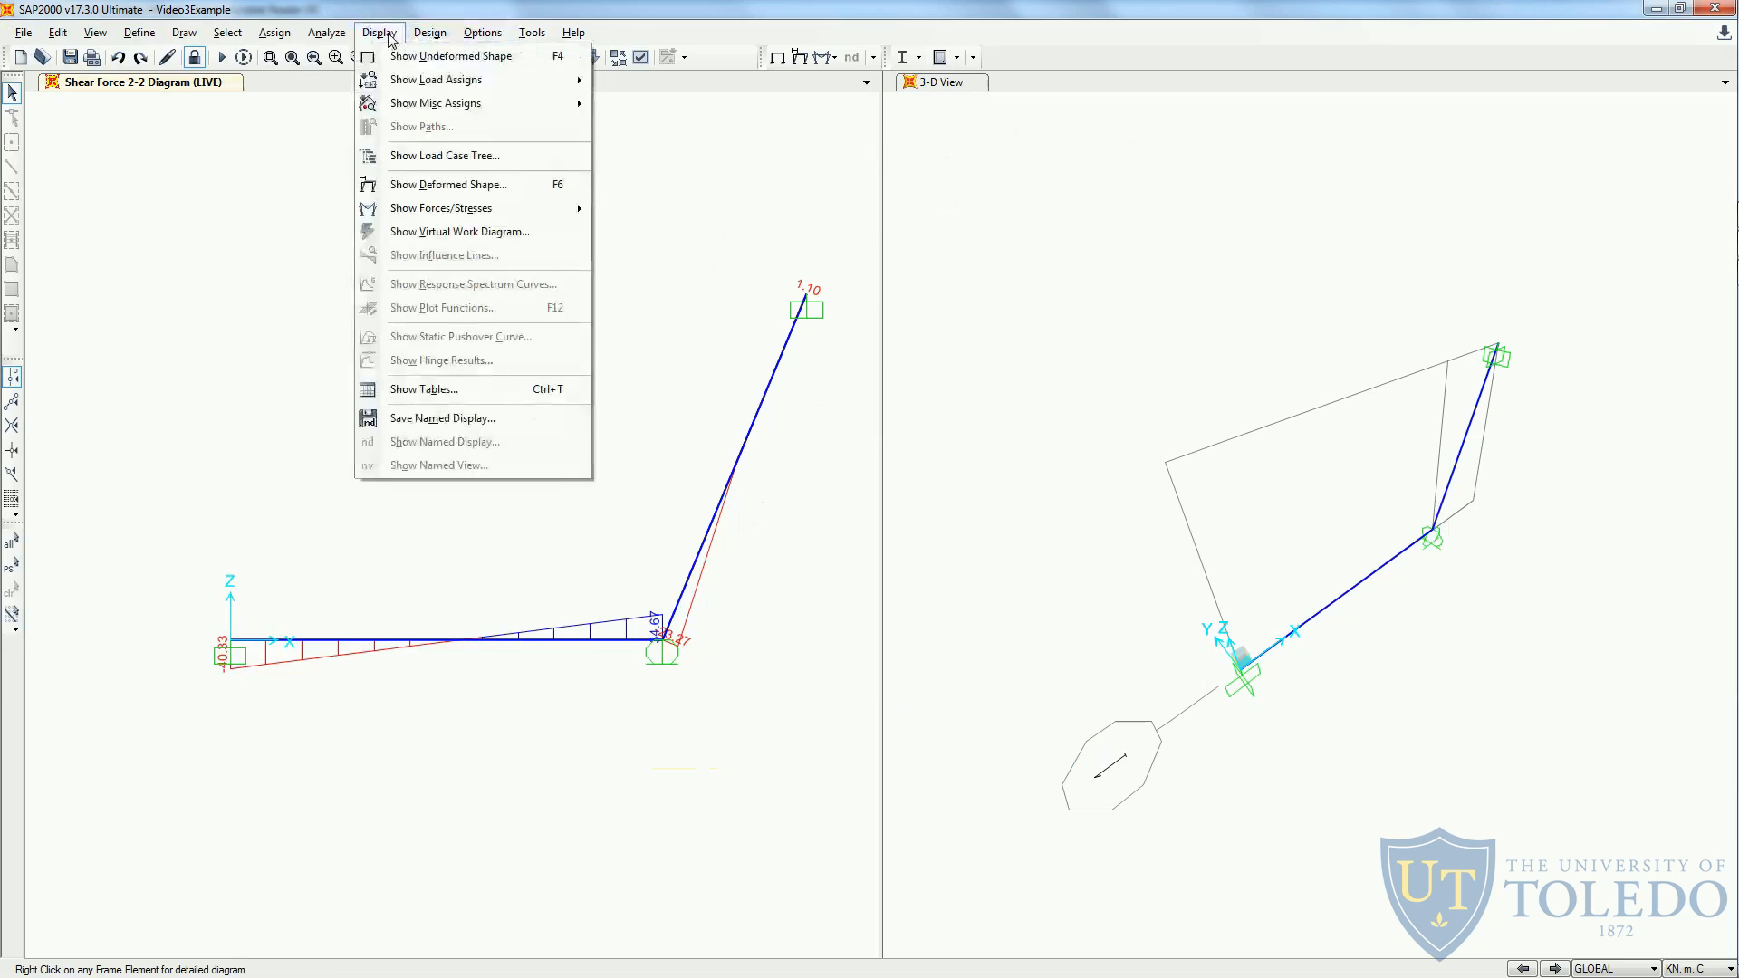
{"action": "left_click", "coordinate": [474, 186]}
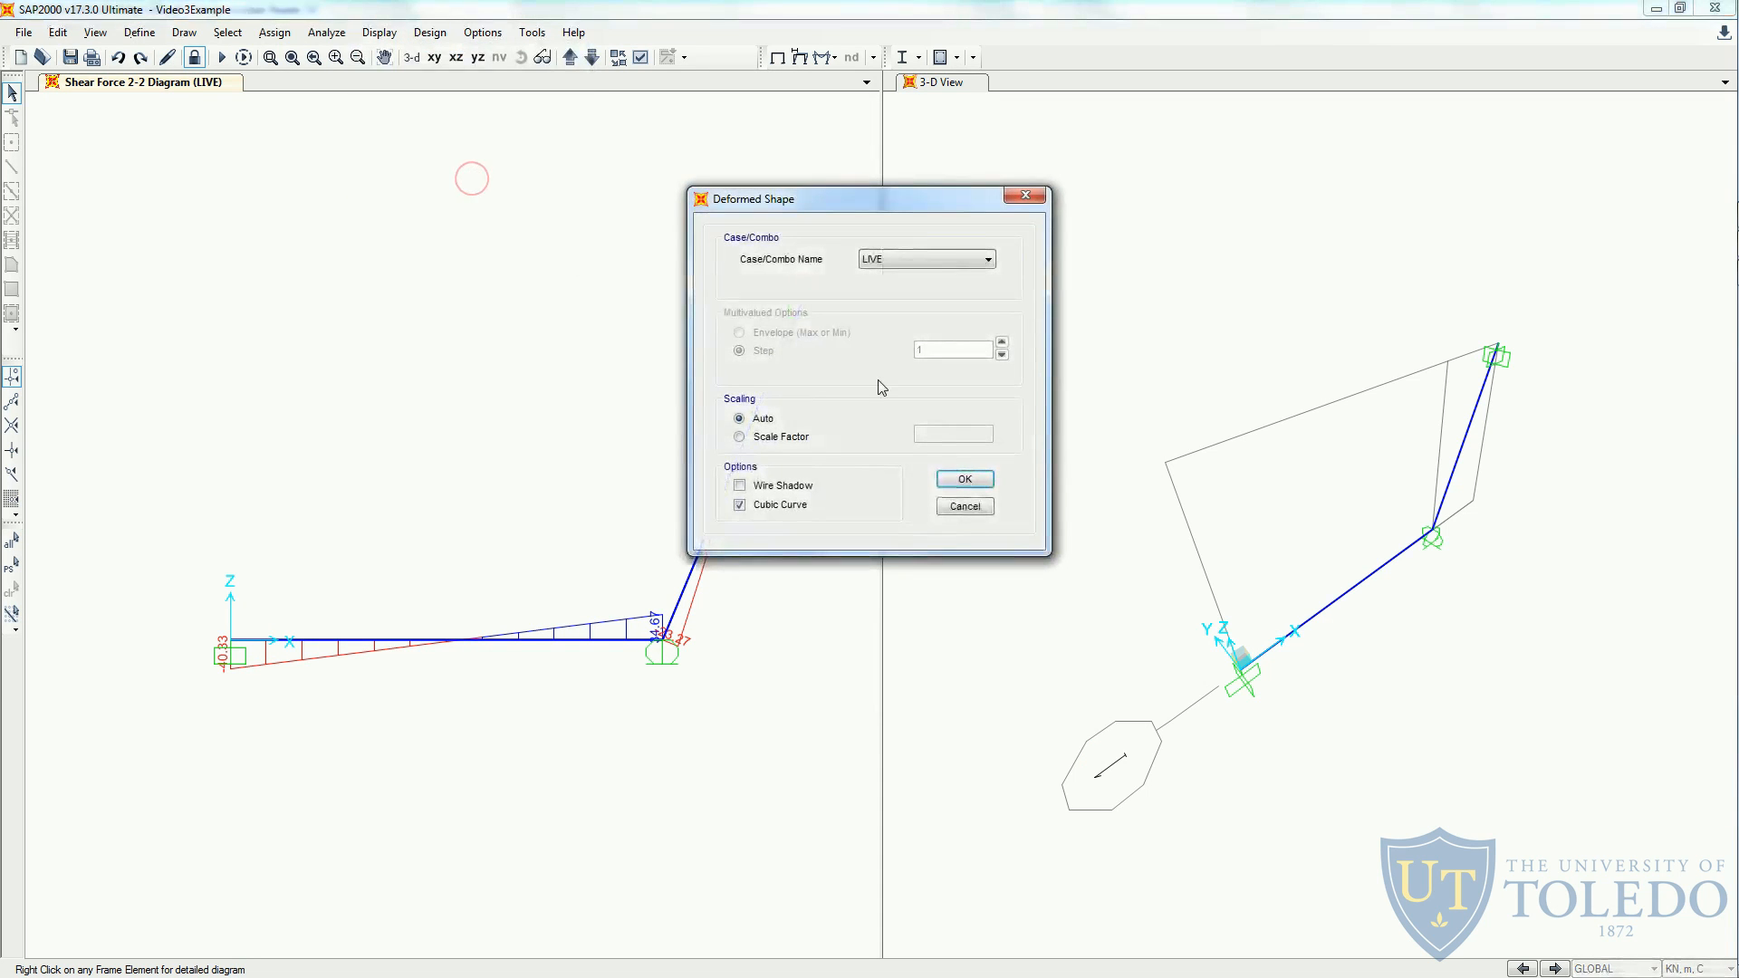
{"action": "left_click", "coordinate": [910, 268]}
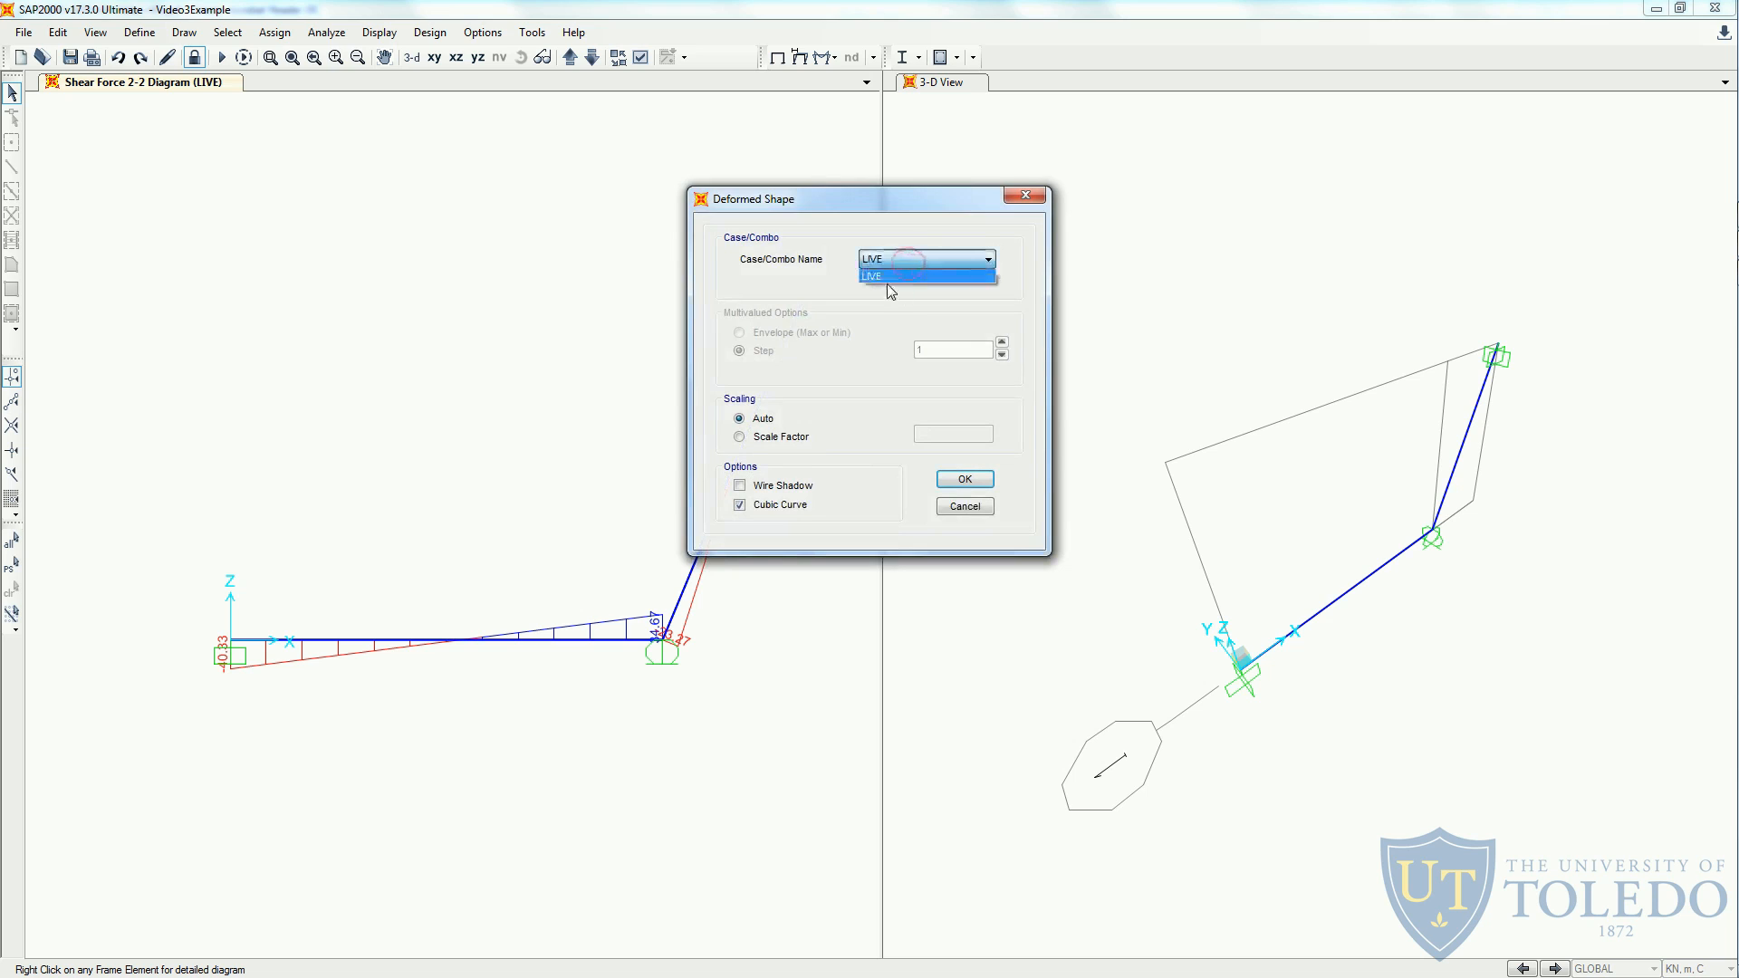
{"action": "left_click", "coordinate": [890, 259]}
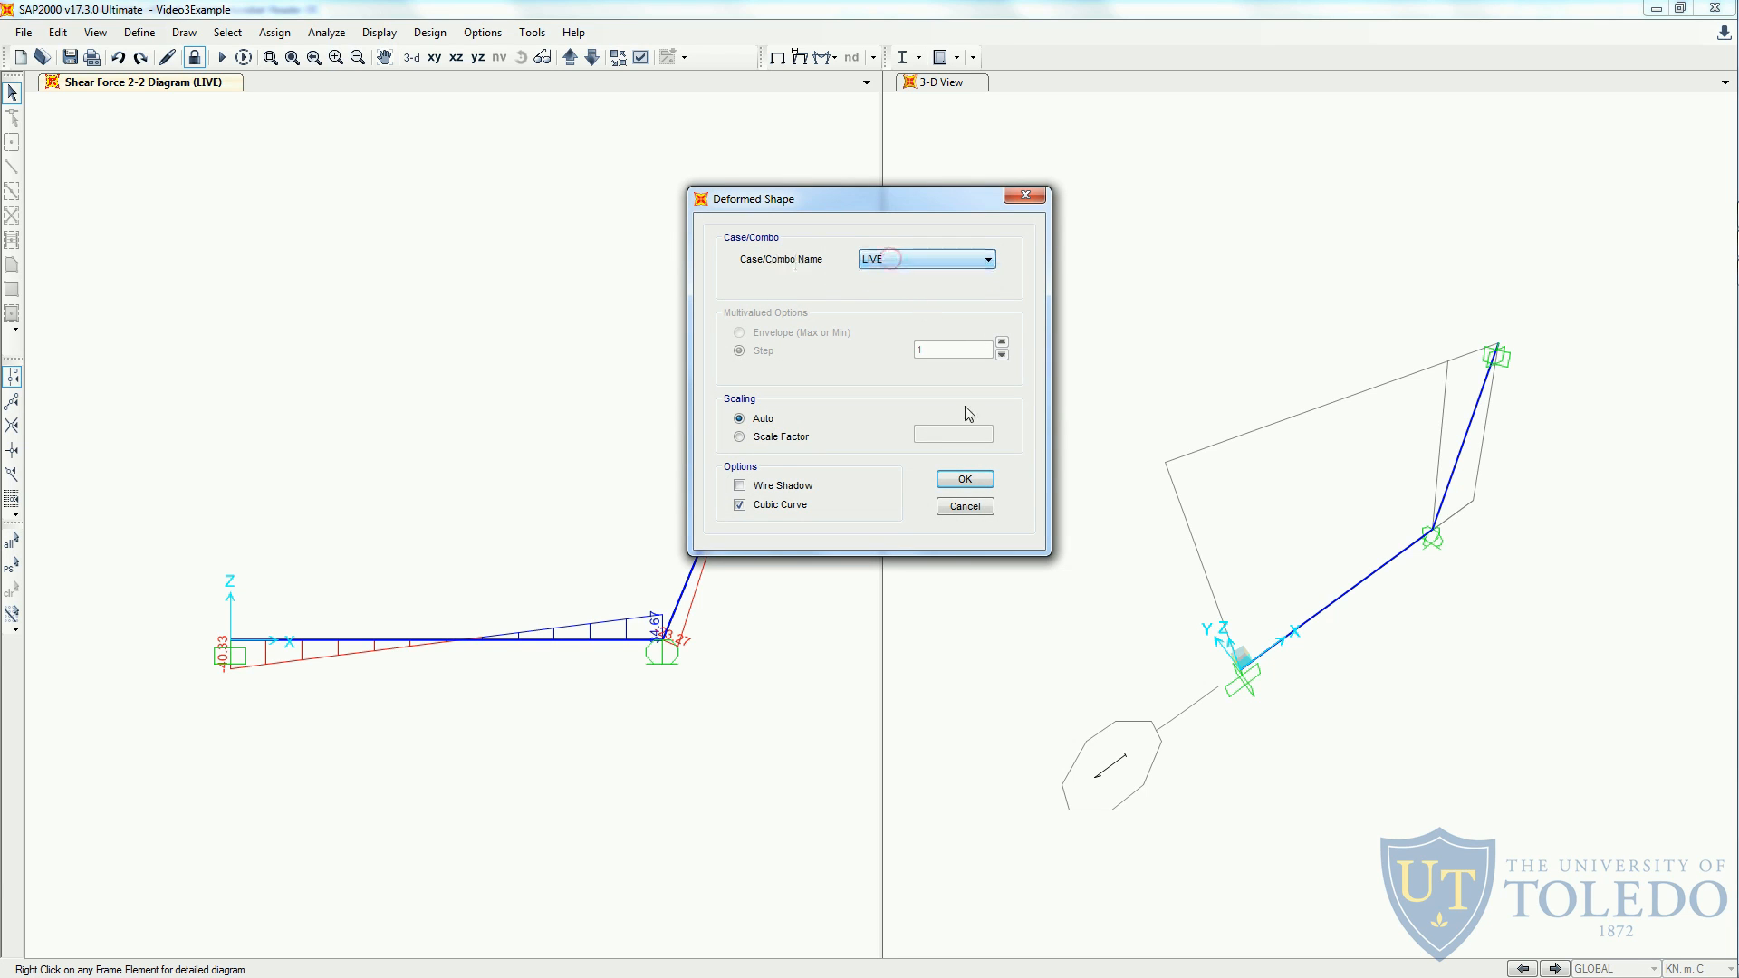
{"action": "left_click", "coordinate": [965, 479]}
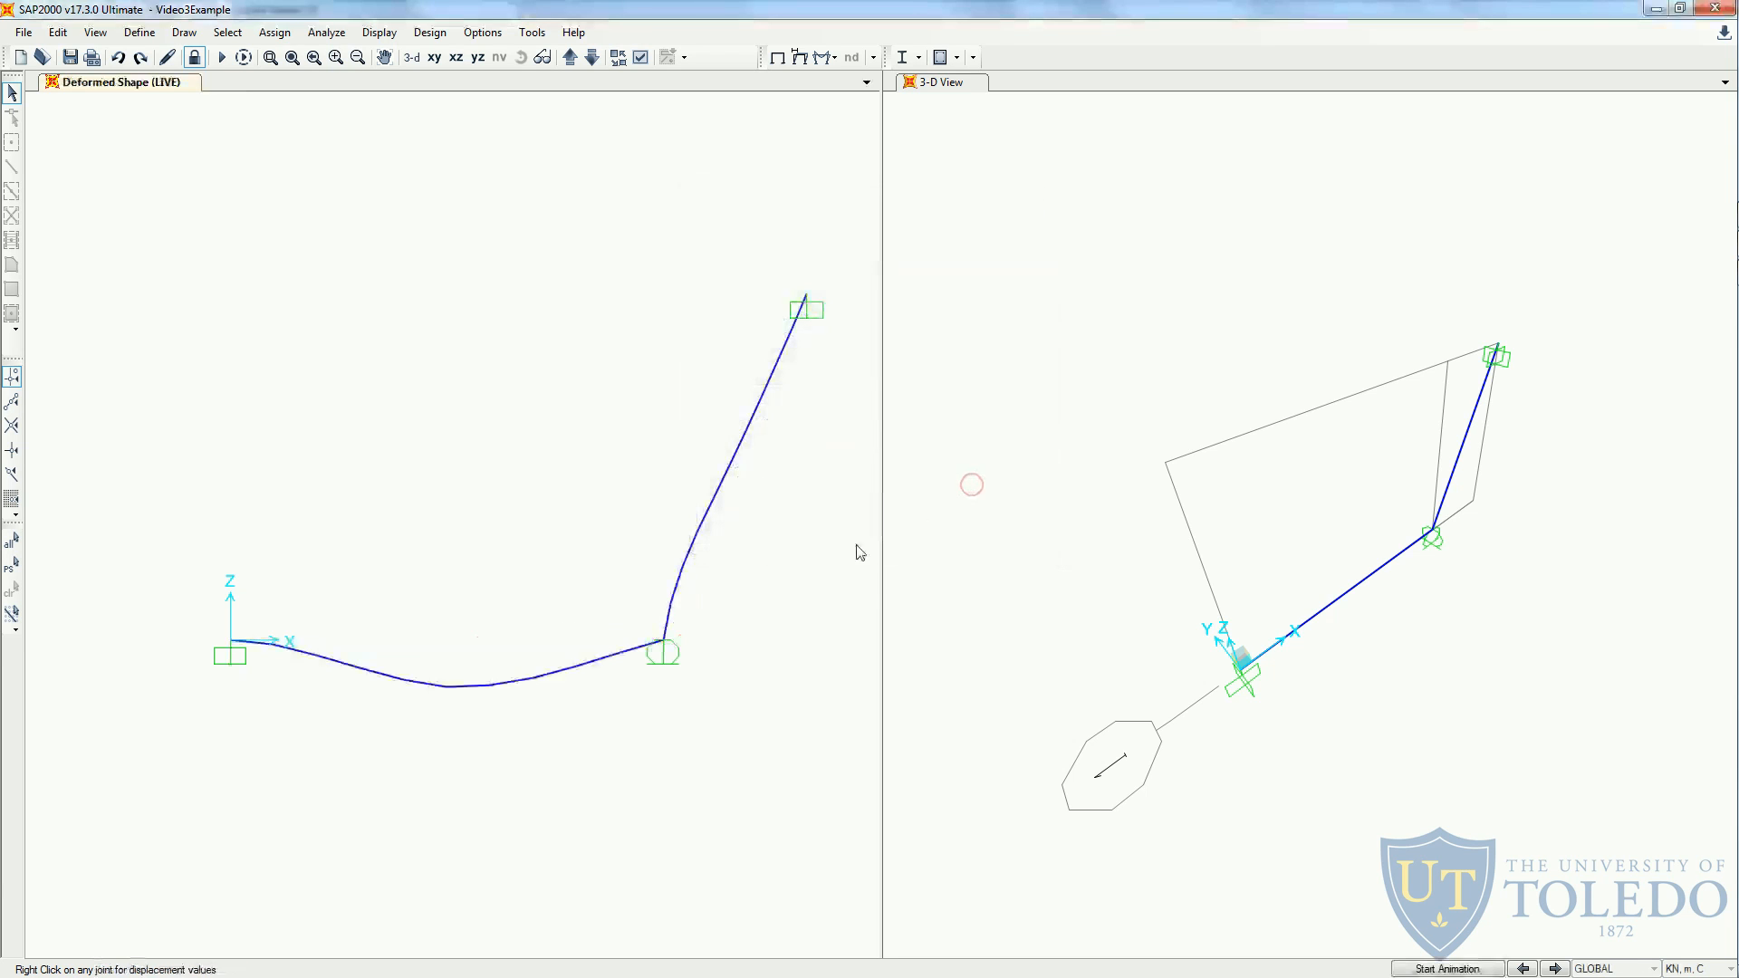
{"action": "left_click", "coordinate": [801, 57]}
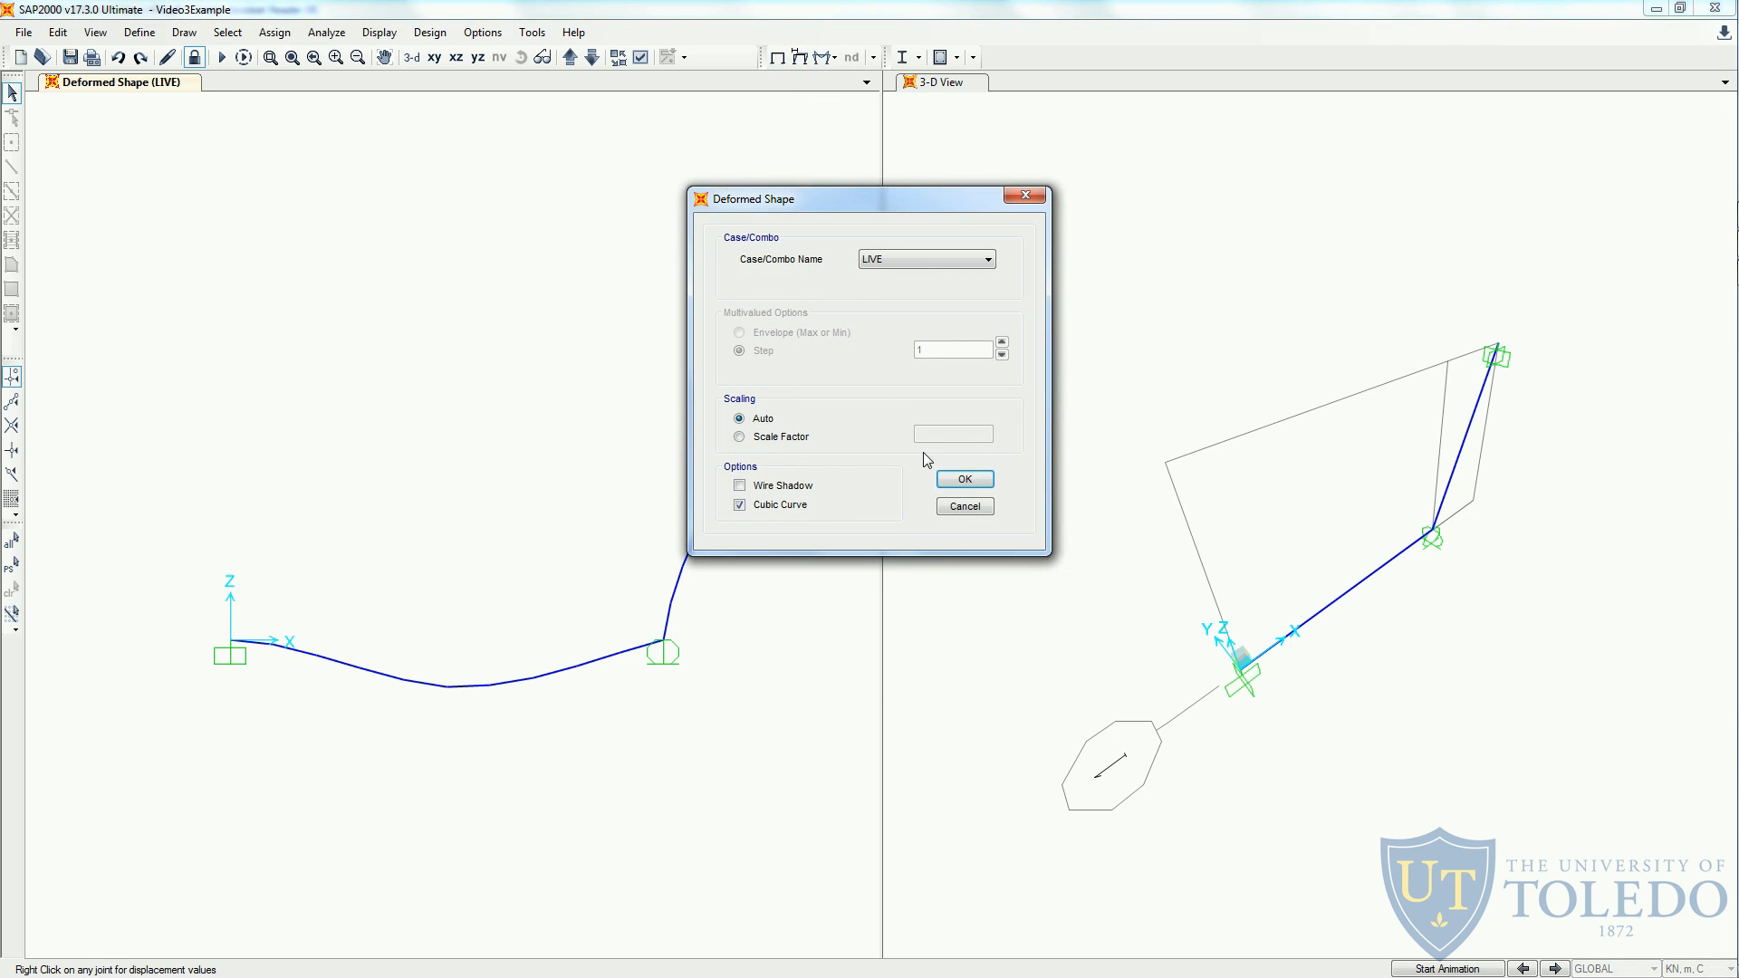
{"action": "left_click", "coordinate": [965, 479]}
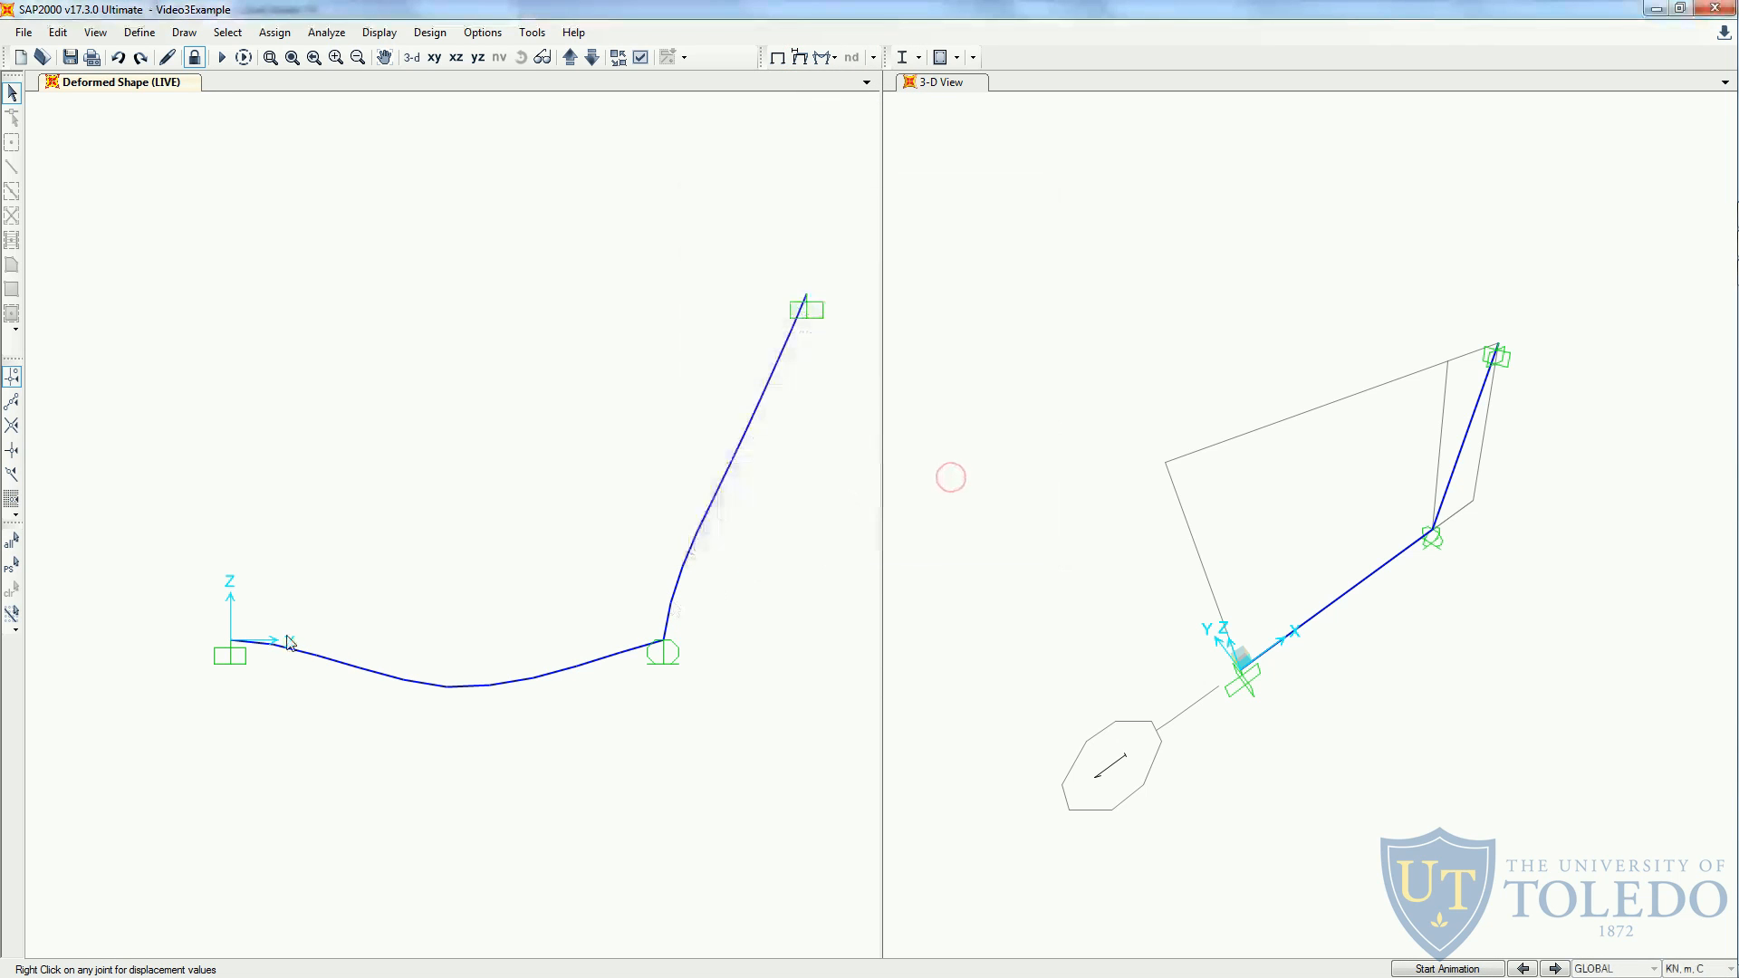